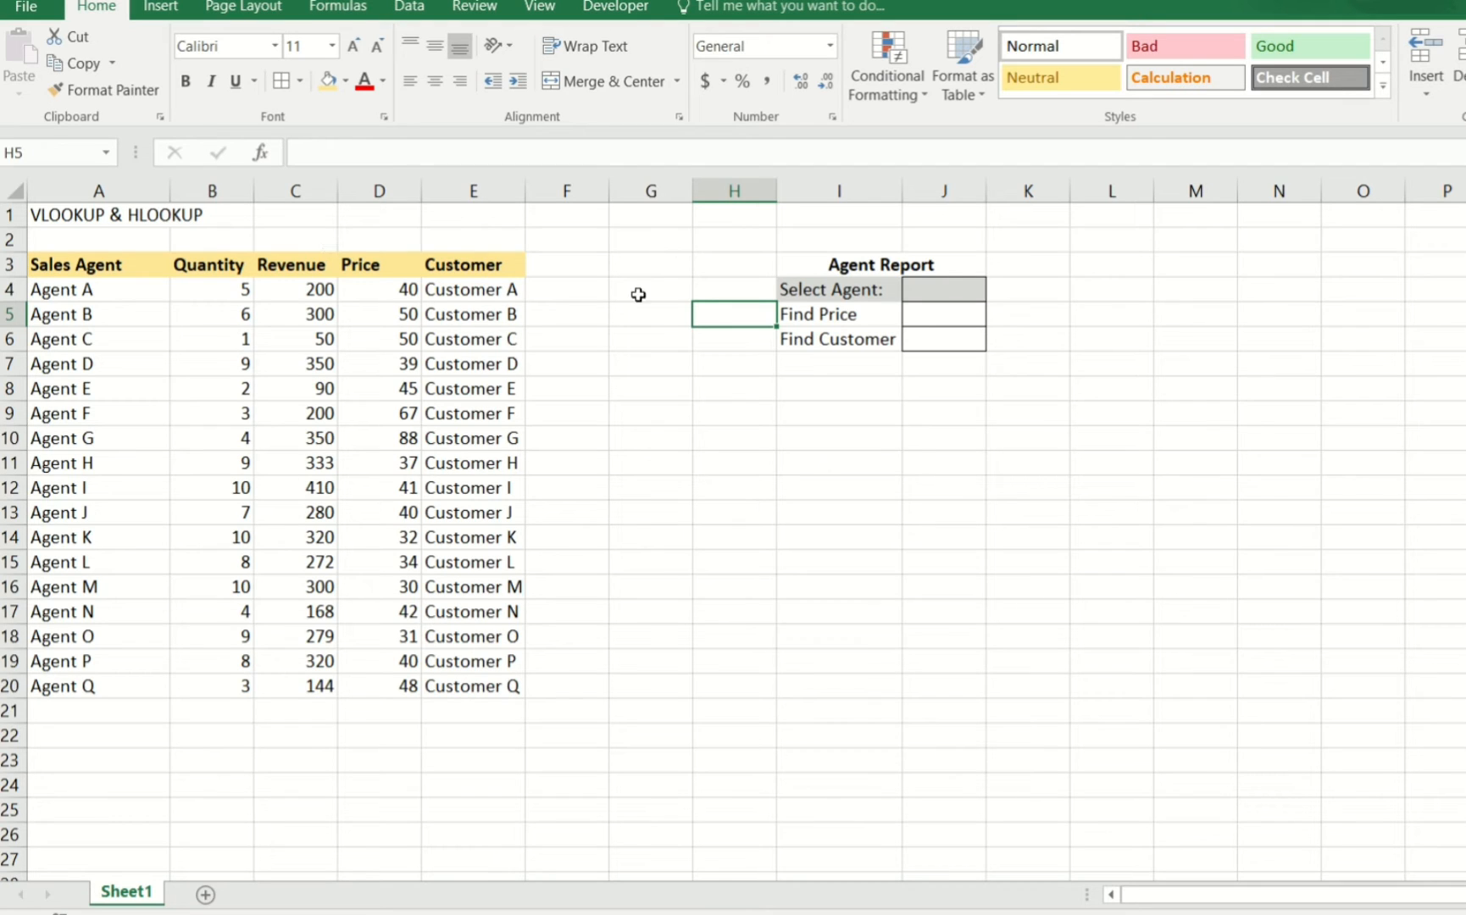
- Examine the Select Agent label, the Sales Agent column and Agent F's quantity, revenue, price and customer entries
{"action": "left_click", "coordinate": [886, 298]}
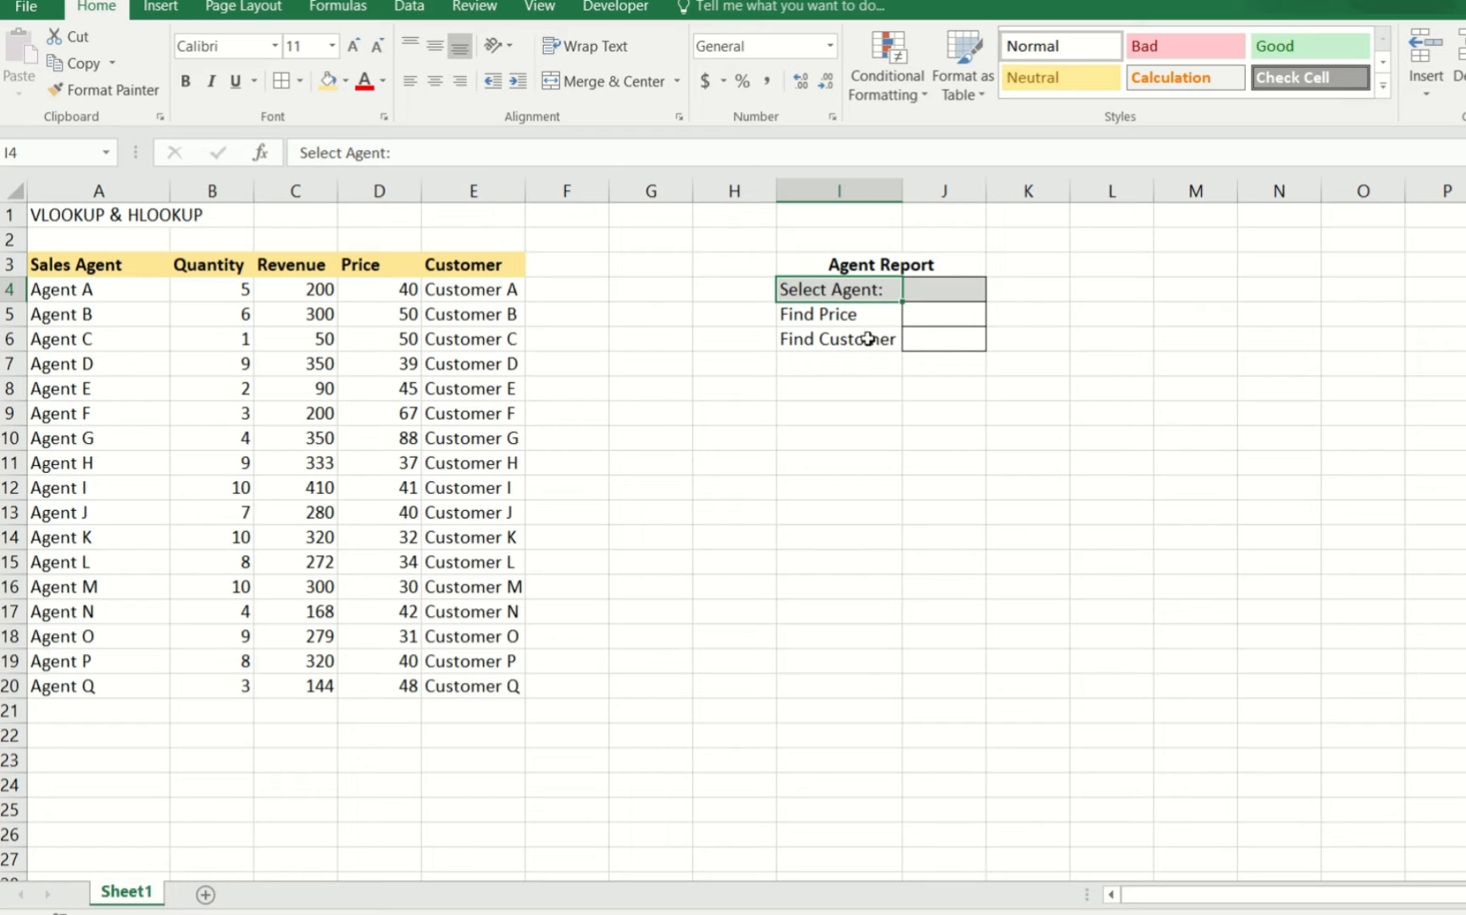
{"action": "left_click", "coordinate": [95, 290]}
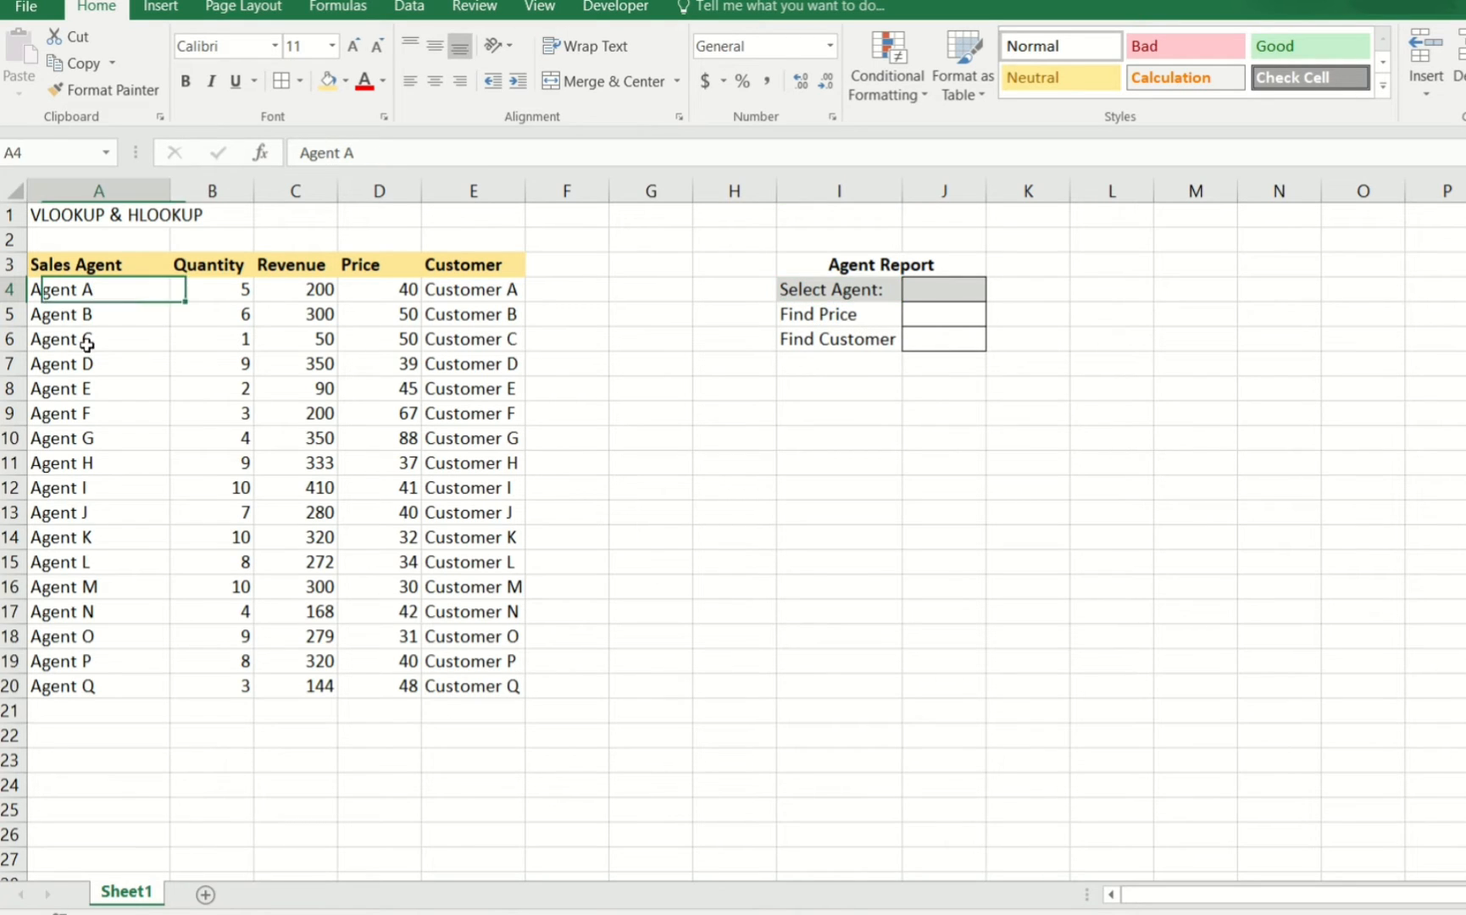
{"action": "left_click_drag", "start_coordinate": [88, 345], "coordinate": [134, 685]}
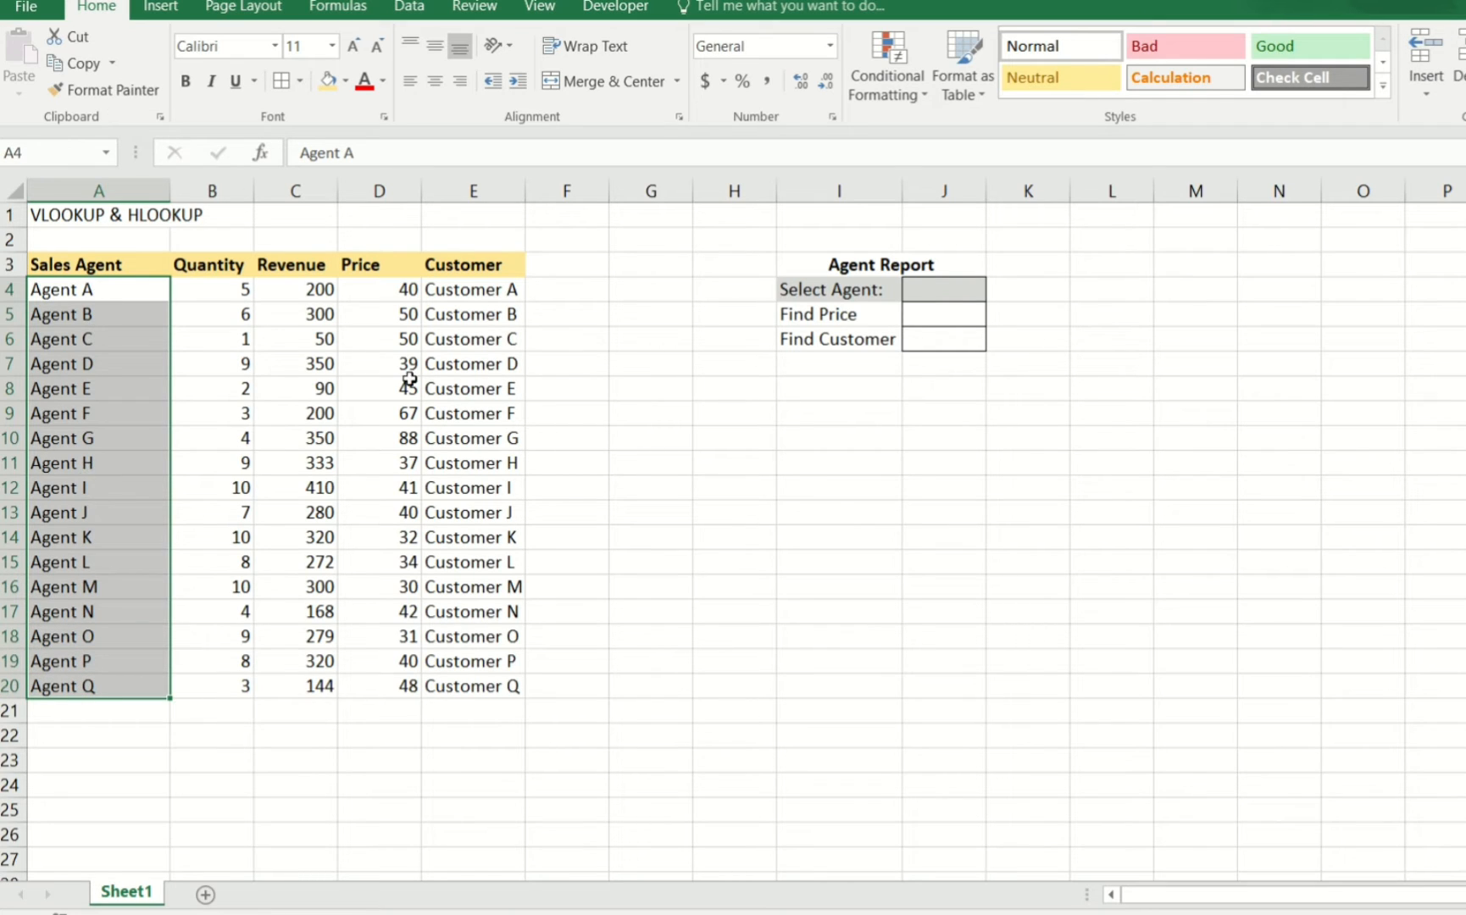
{"action": "left_click", "coordinate": [103, 412]}
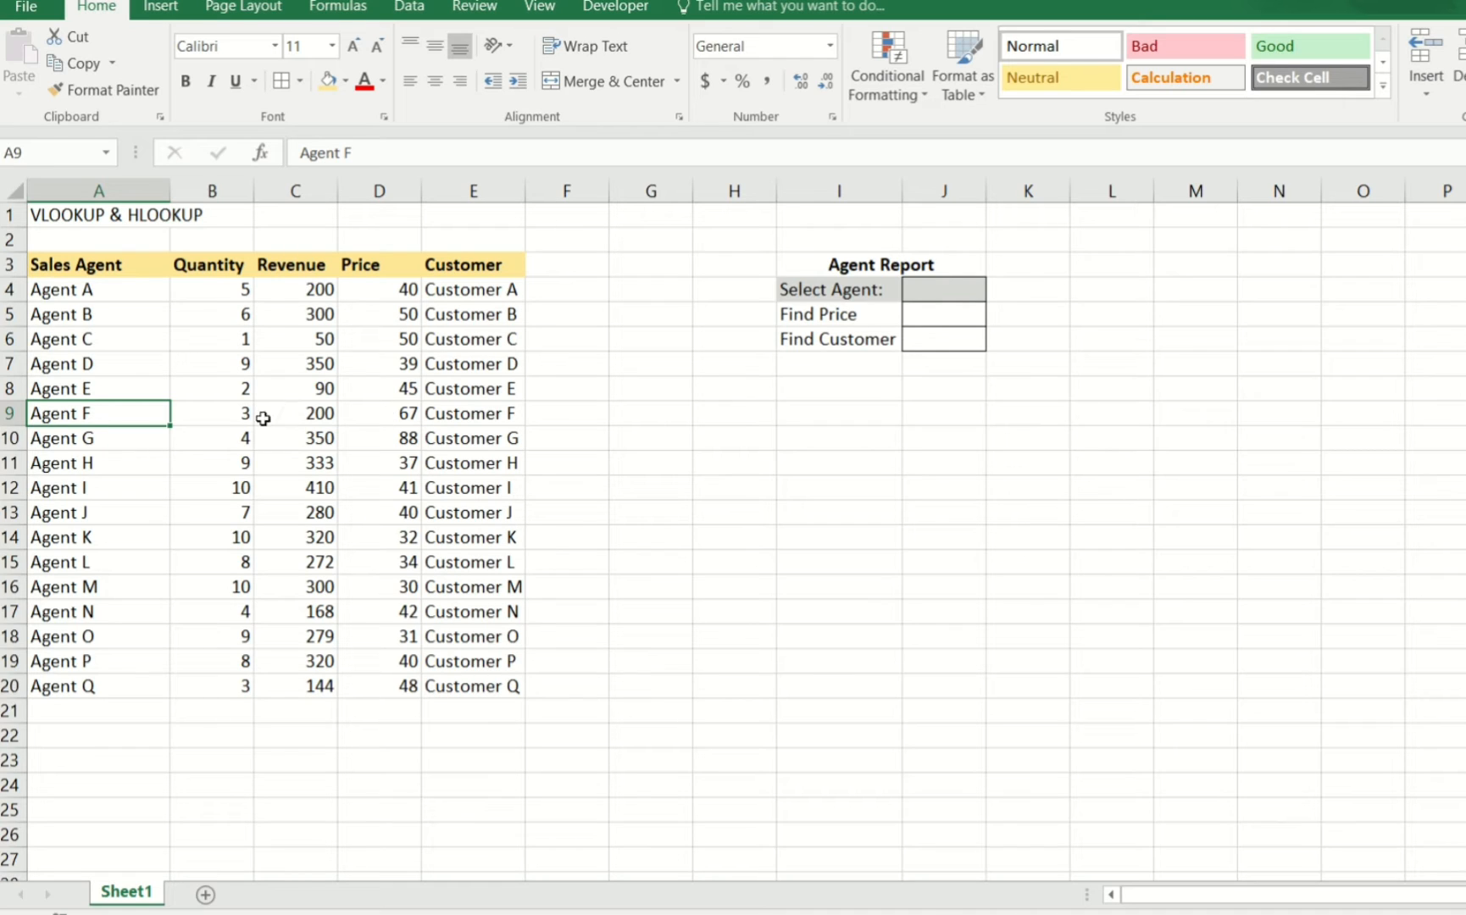
{"action": "left_click", "coordinate": [225, 415]}
{"action": "left_click", "coordinate": [295, 415]}
{"action": "left_click", "coordinate": [377, 417]}
{"action": "left_click", "coordinate": [468, 418]}
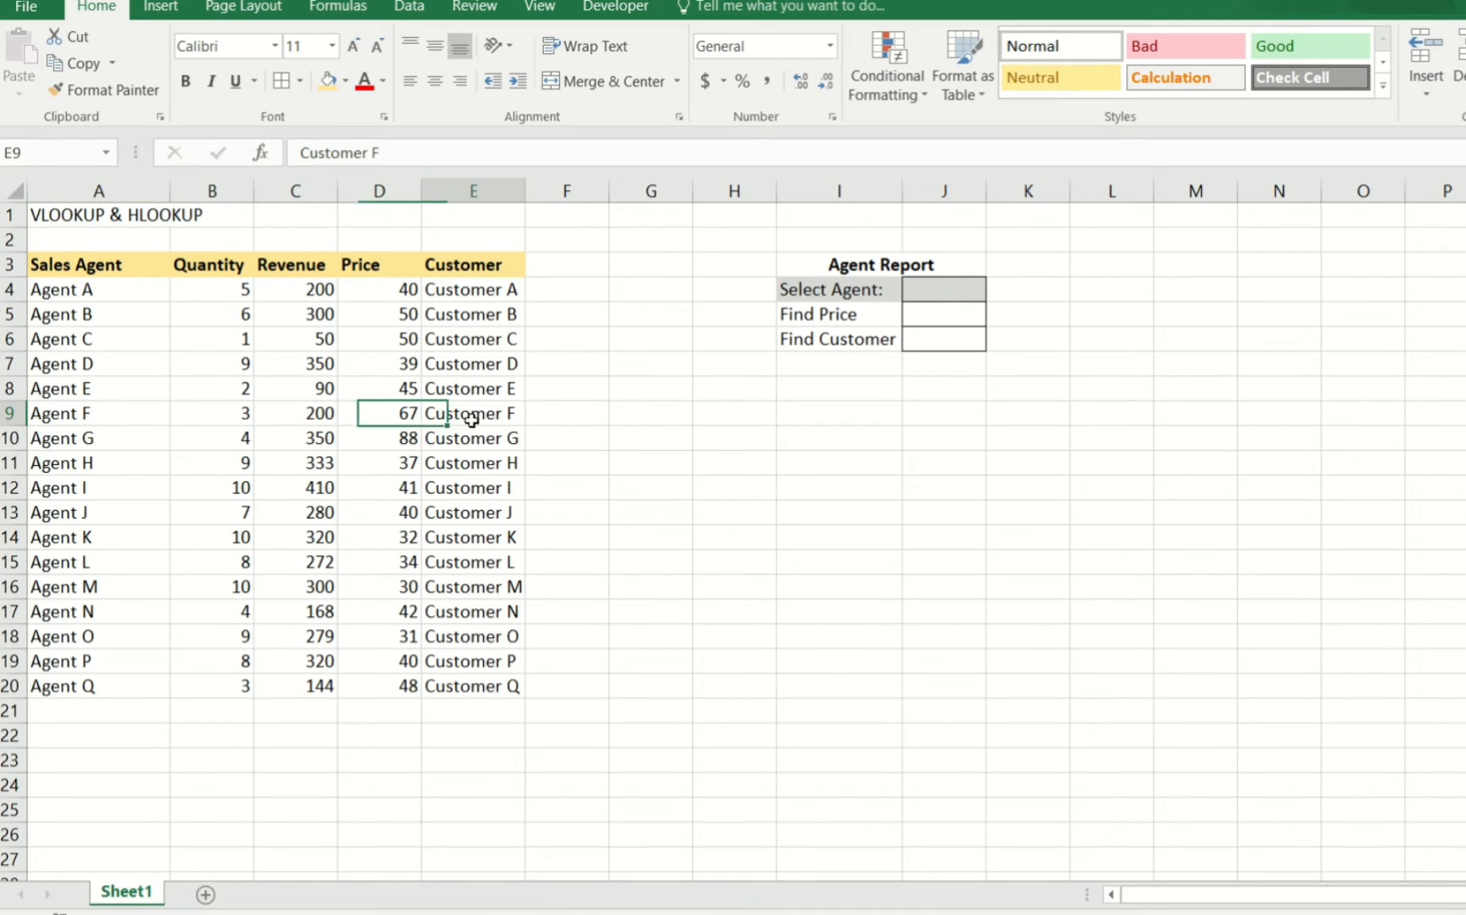
- Add list data validation to cell J4 beside Select Agent, using =$A$4:$A$20 as the source
{"action": "left_click", "coordinate": [920, 289]}
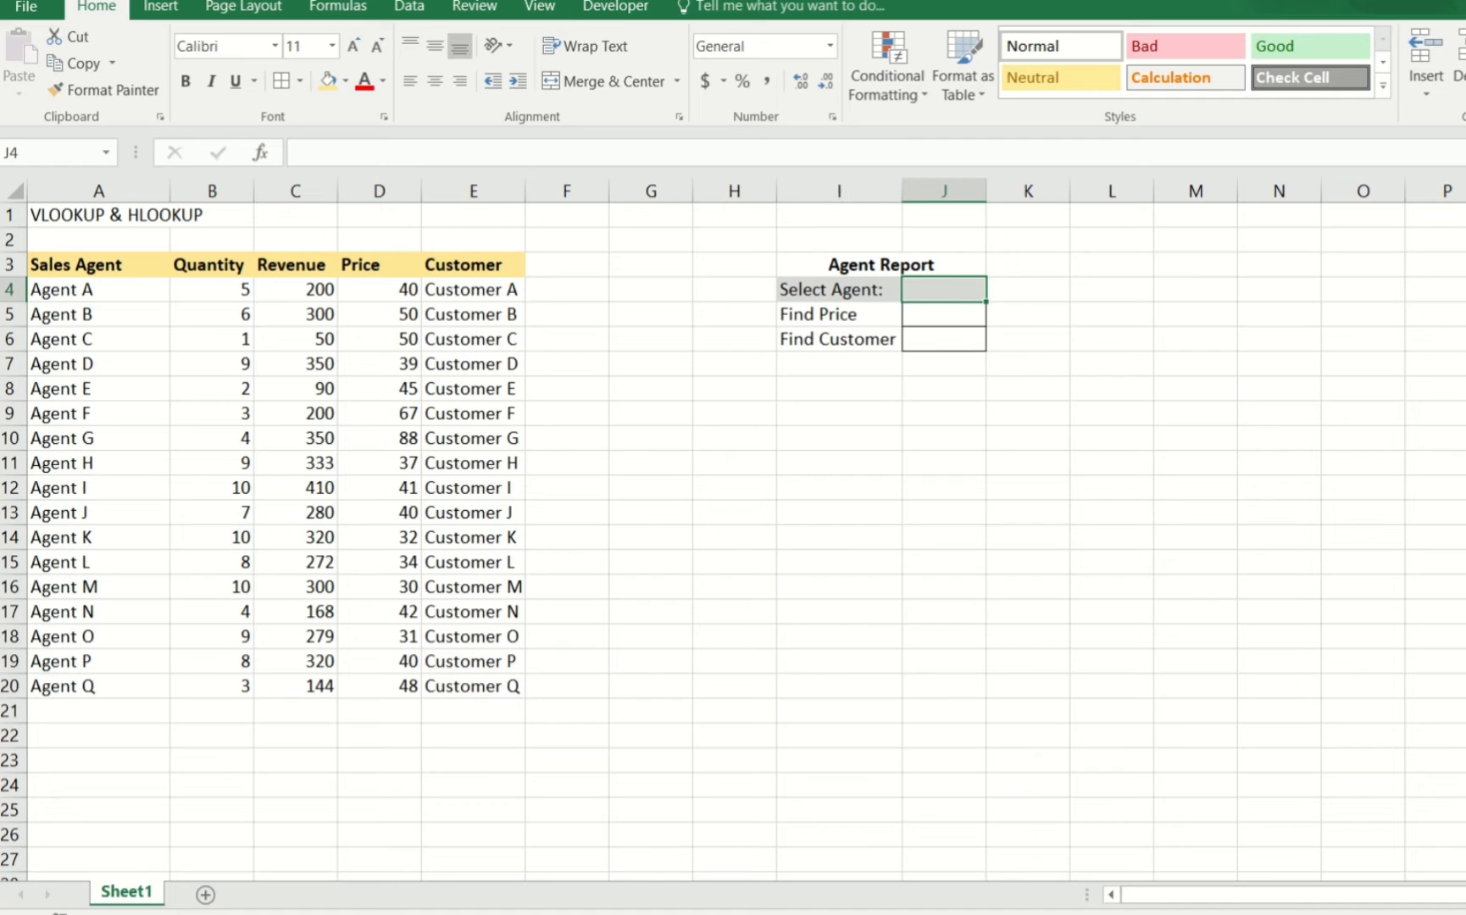
{"action": "left_click", "coordinate": [410, 7]}
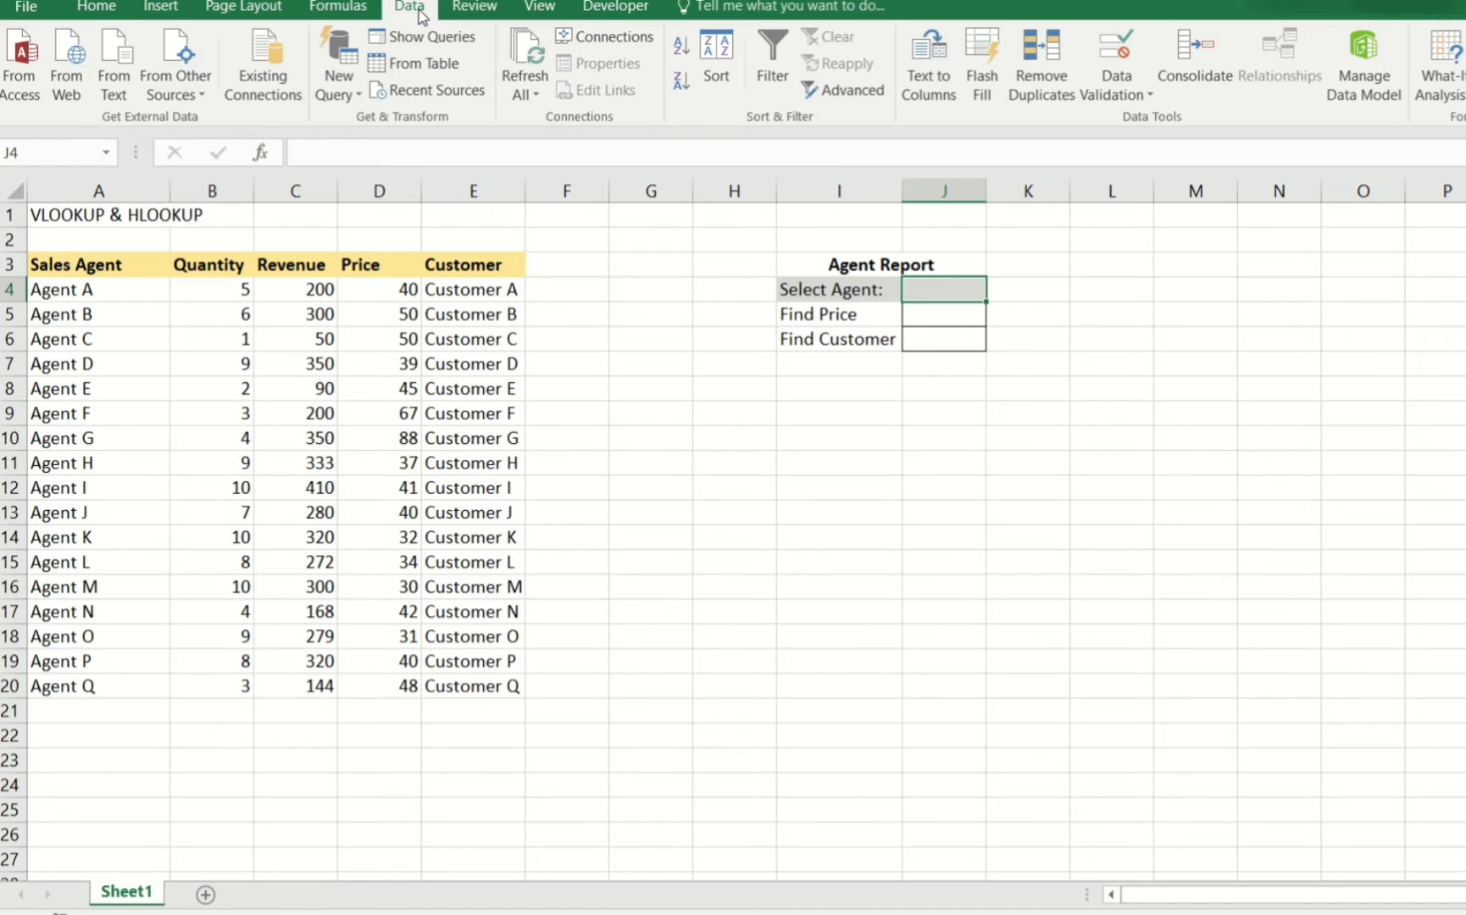
{"action": "left_click", "coordinate": [1139, 95]}
{"action": "left_click", "coordinate": [1152, 125]}
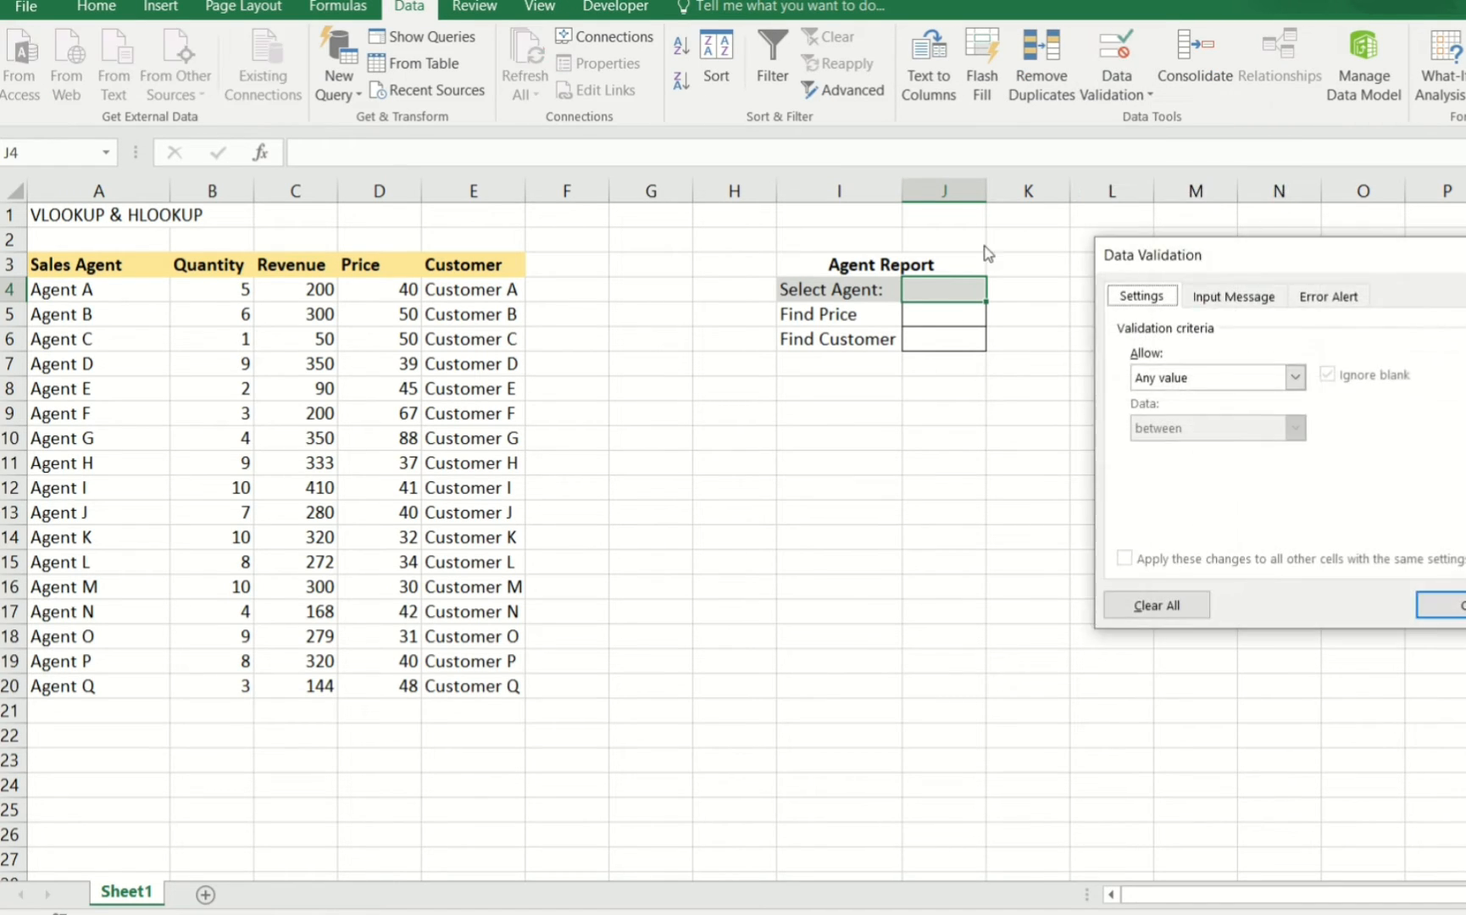
{"action": "left_click_drag", "start_coordinate": [1276, 251], "coordinate": [765, 324]}
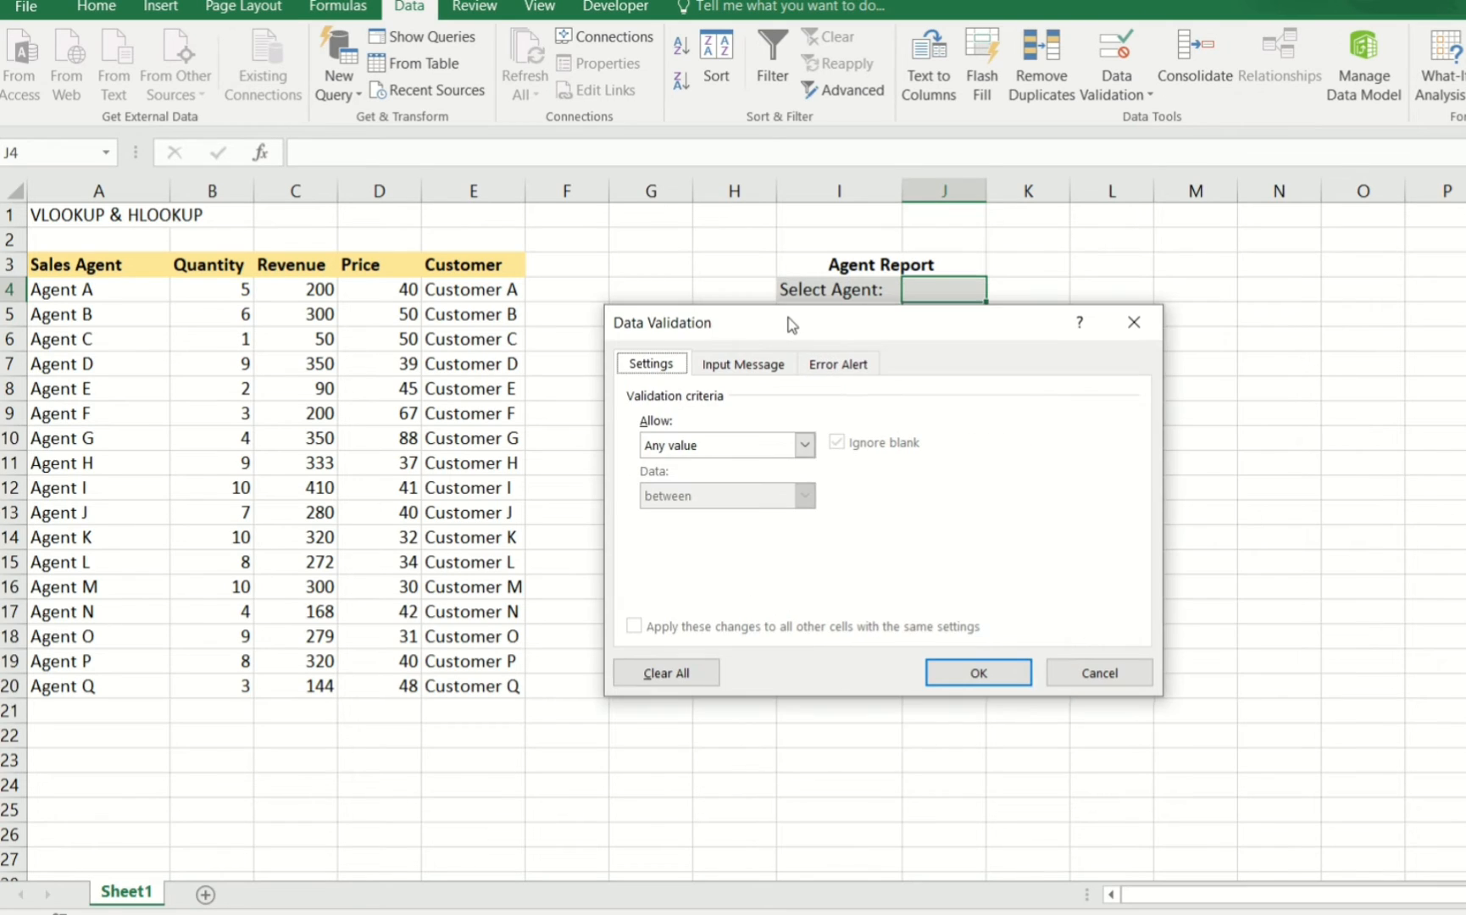
{"action": "left_click", "coordinate": [702, 449]}
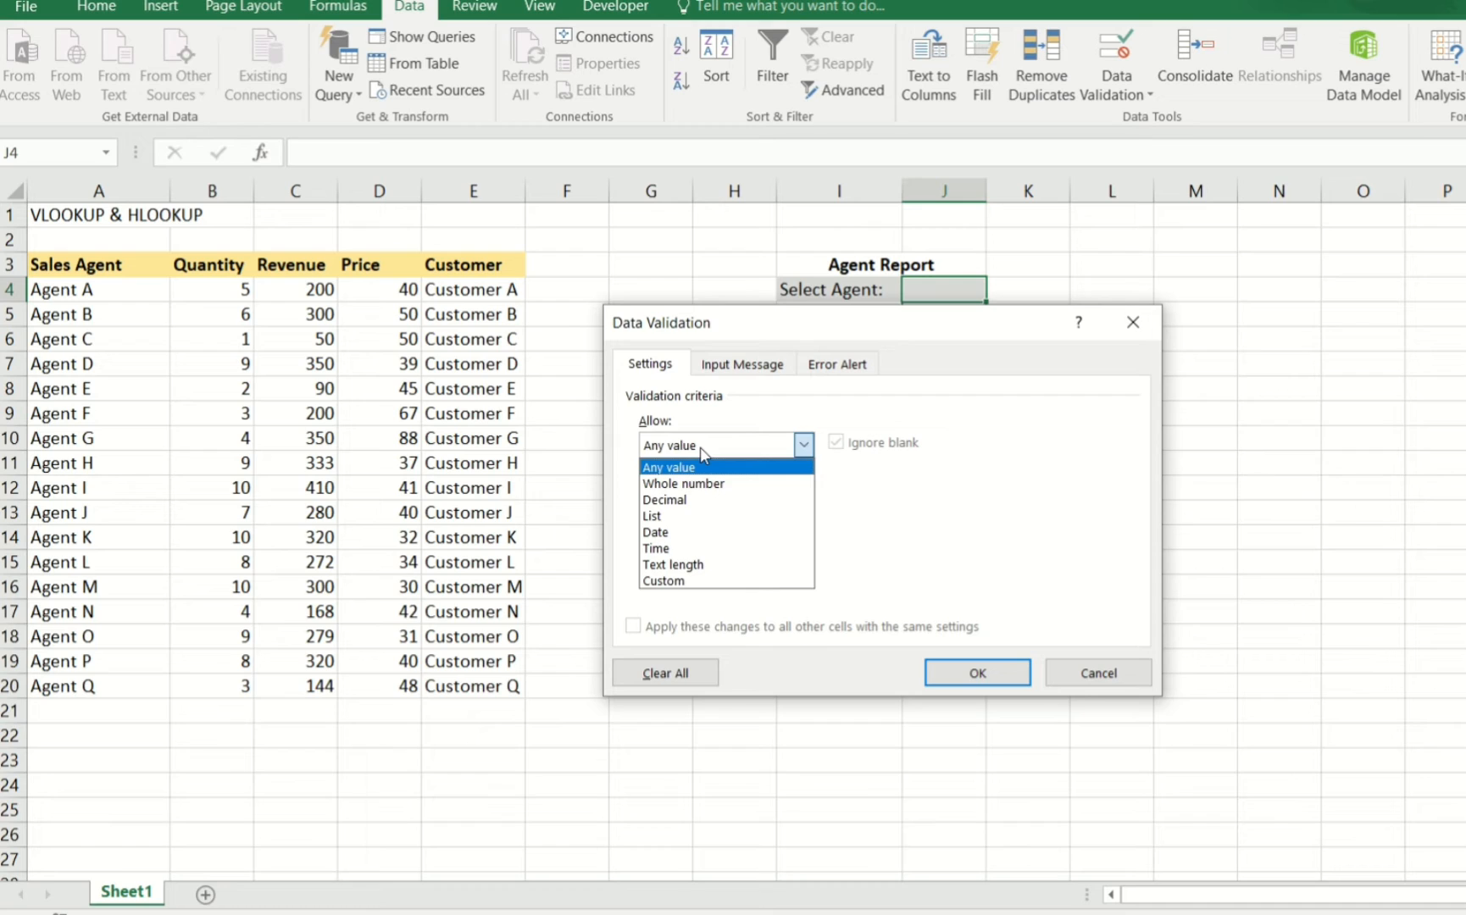
{"action": "left_click", "coordinate": [678, 517]}
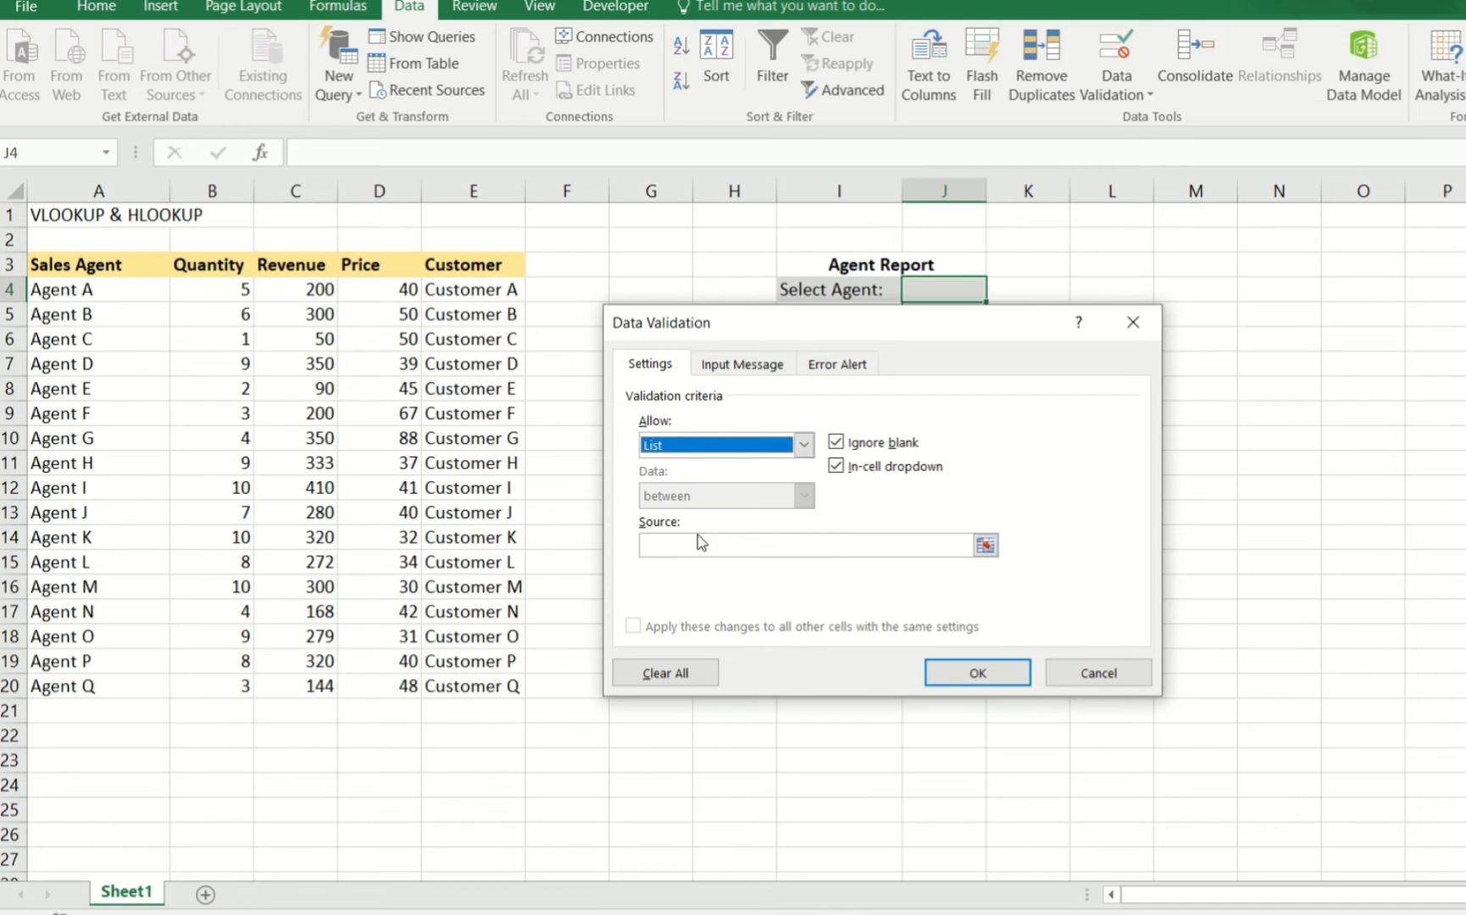
{"action": "left_click", "coordinate": [699, 551]}
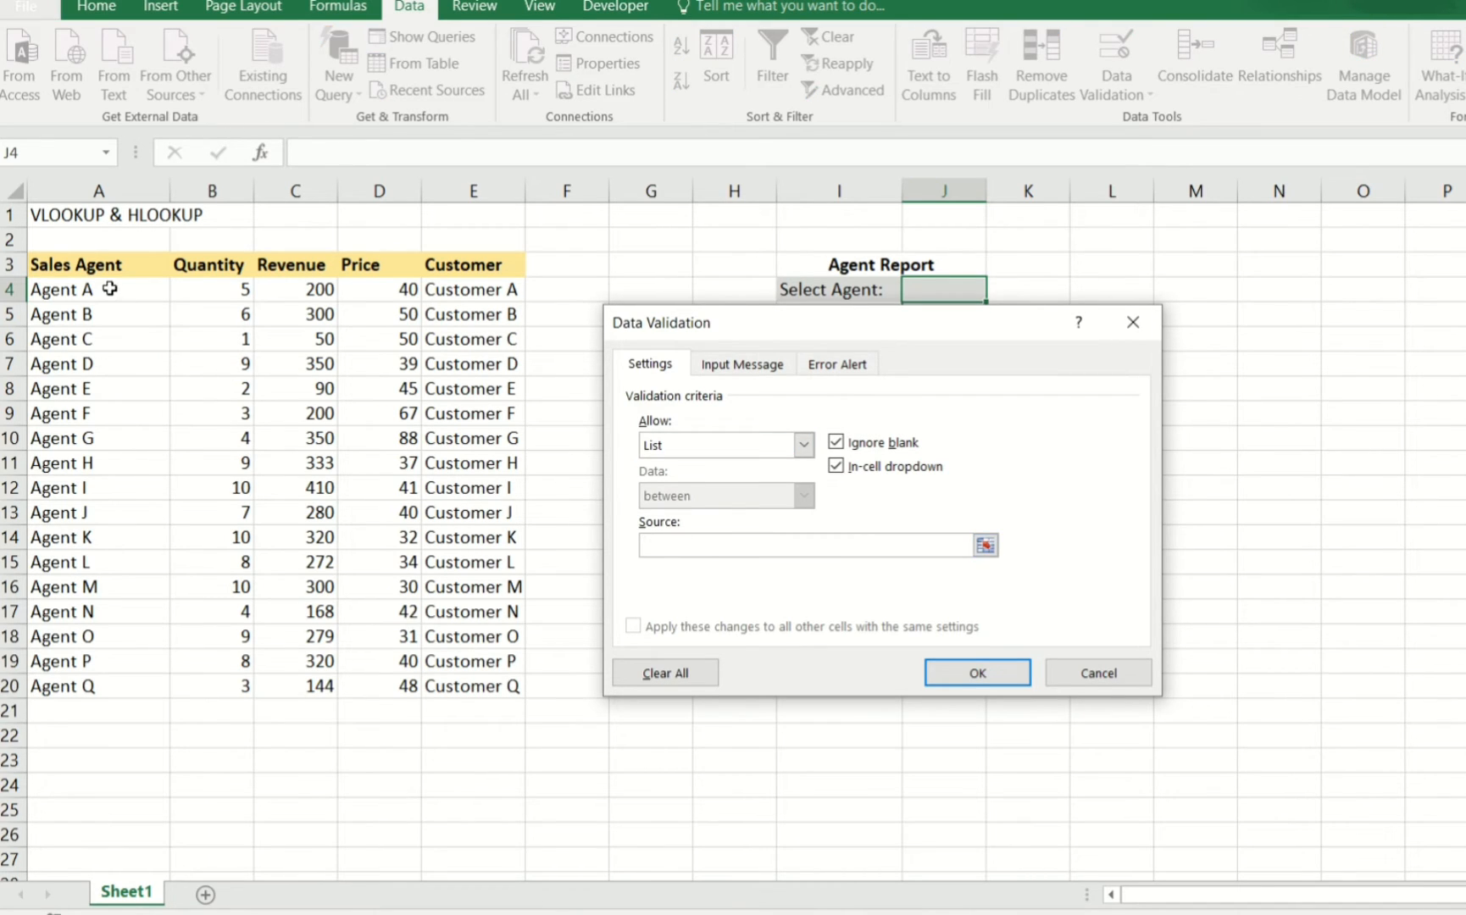
{"action": "left_click_drag", "start_coordinate": [111, 289], "coordinate": [111, 688]}
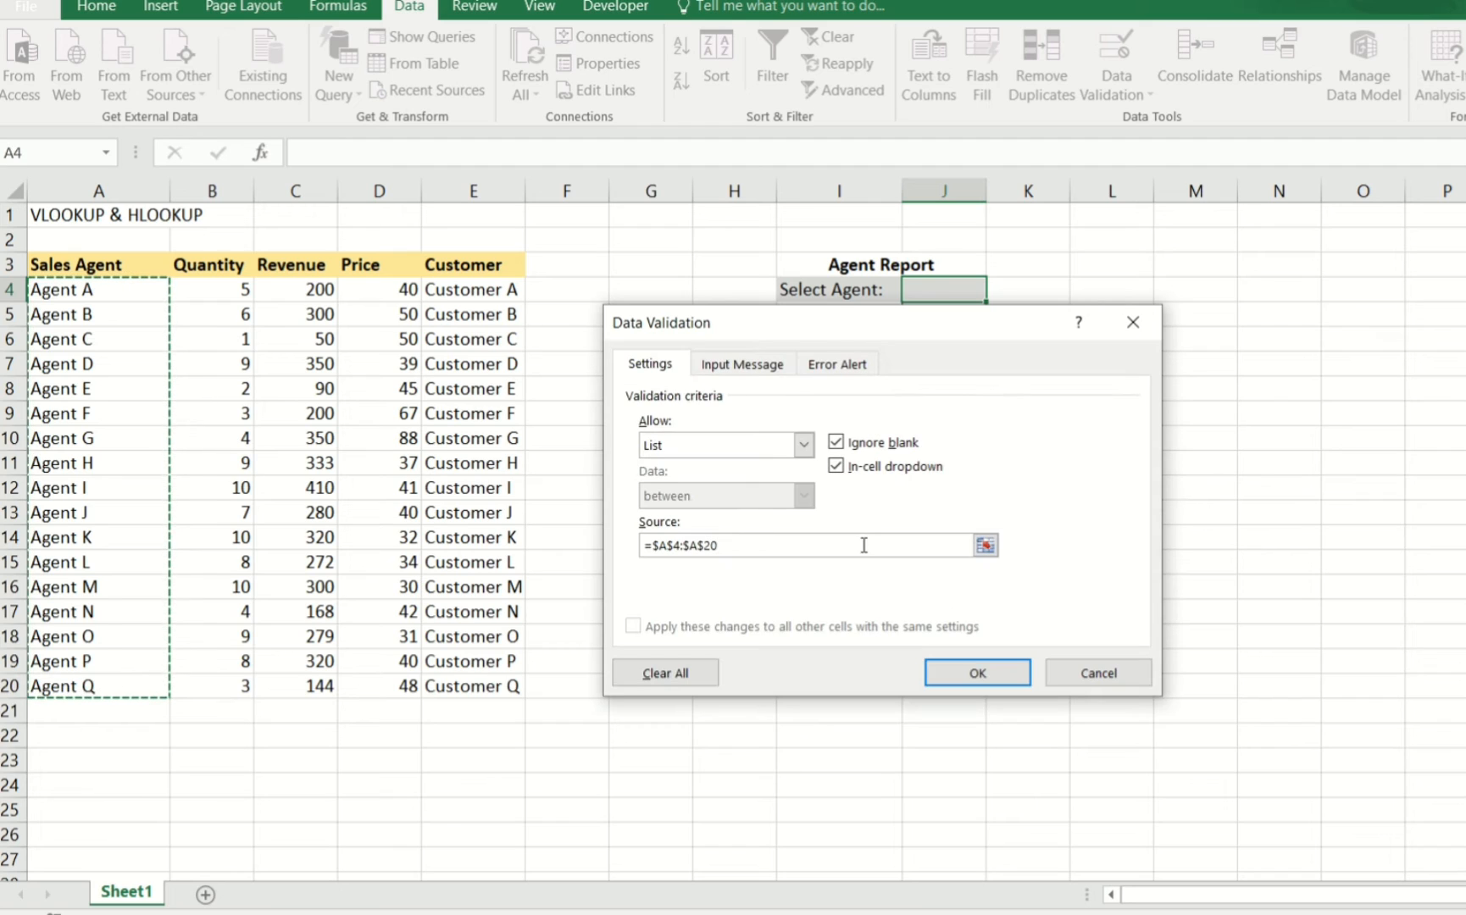
{"action": "left_click", "coordinate": [958, 676]}
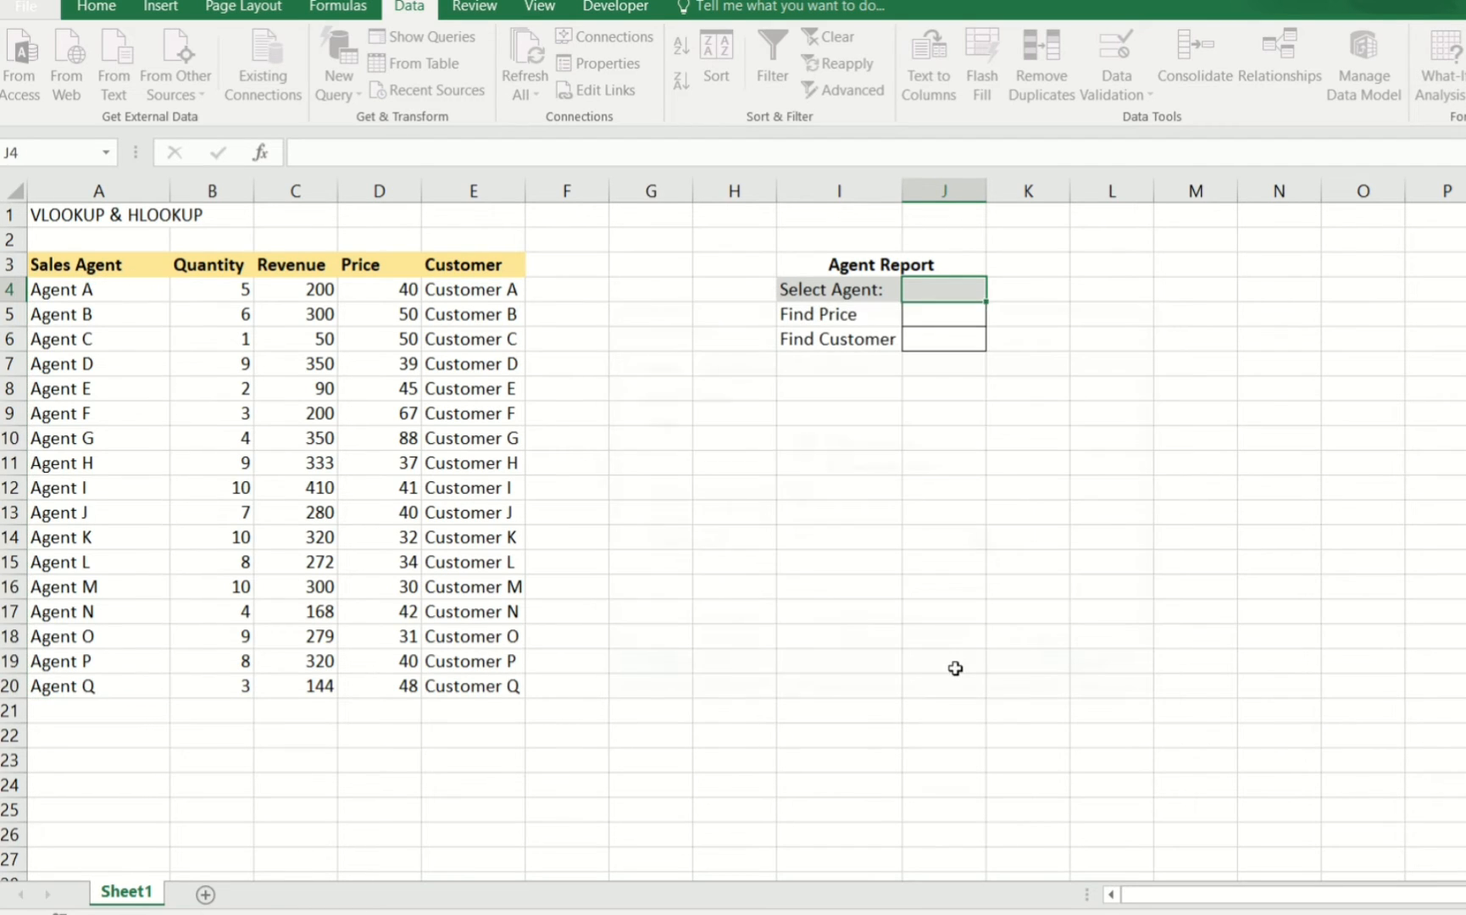
- Choose Agent D from the dropdown list in cell J4
{"action": "left_click", "coordinate": [996, 291]}
{"action": "mouse_move", "coordinate": [998, 312]}
{"action": "left_mouse_down"}
{"action": "mouse_move", "coordinate": [1000, 419]}
{"action": "mouse_move", "coordinate": [997, 338]}
{"action": "left_mouse_up"}
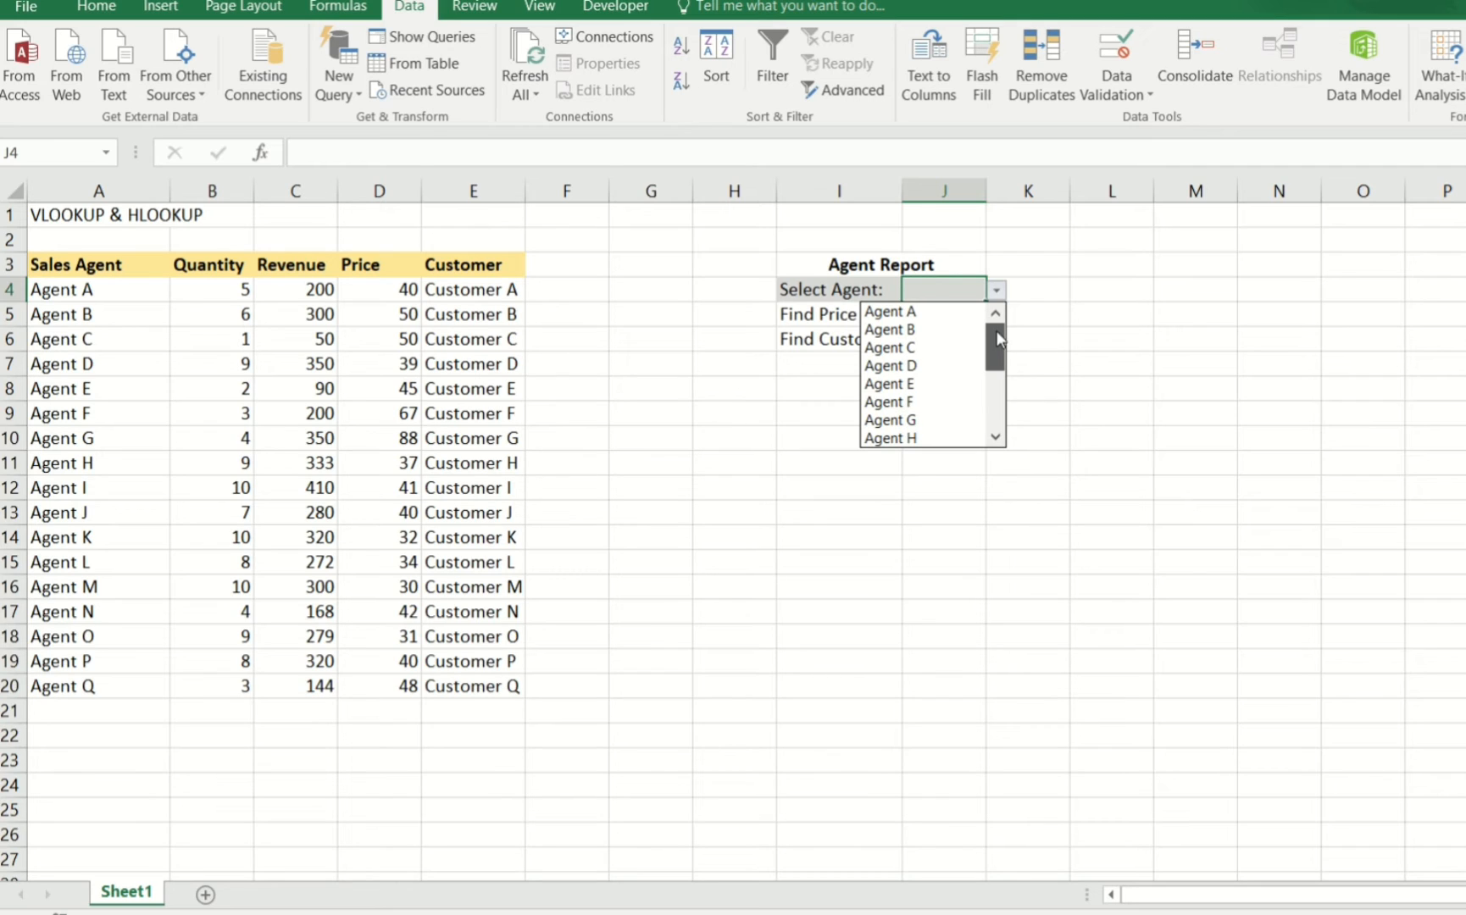
{"action": "left_click", "coordinate": [938, 368]}
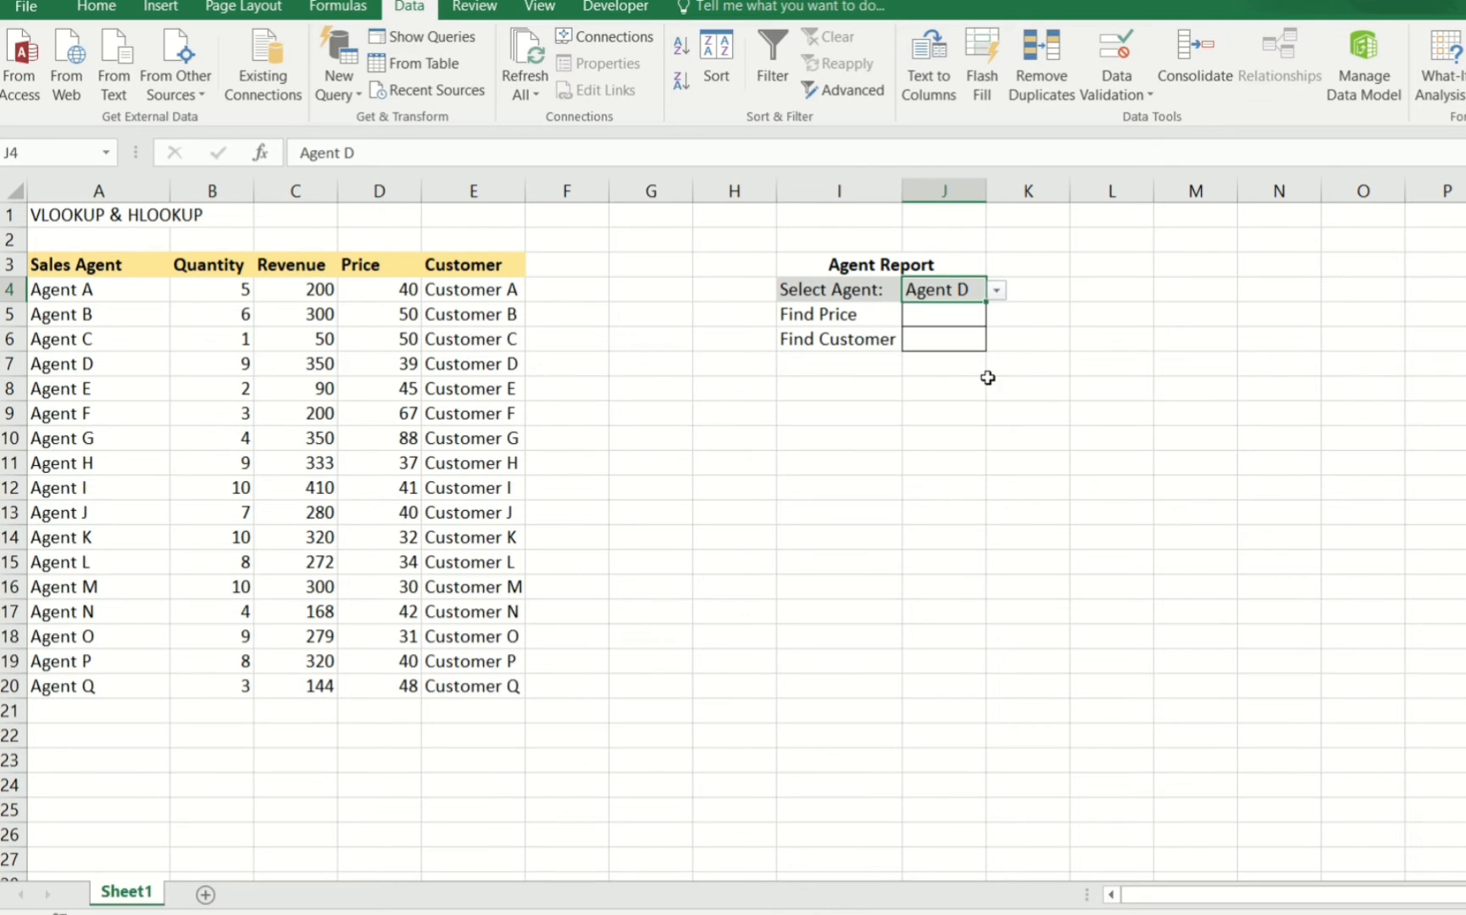
{"action": "left_click", "coordinate": [1025, 371]}
- Start a VLOOKUP formula in the Find Price cell J5 with J4 as the lookup value
{"action": "left_click", "coordinate": [922, 321]}
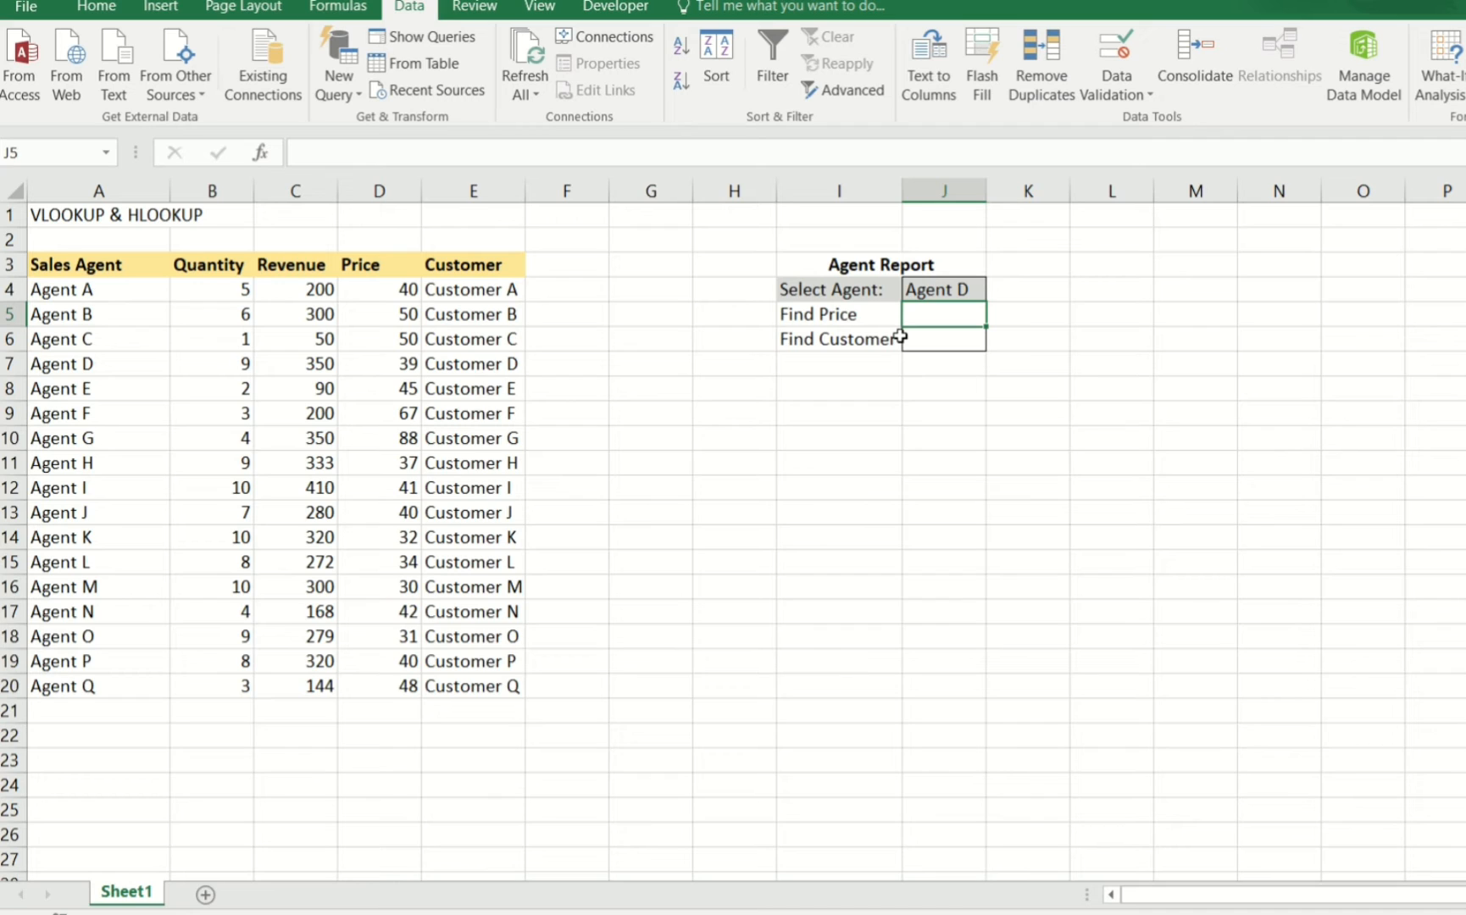
{"action": "double_click", "coordinate": [911, 307]}
{"action": "type", "text": "=v"}
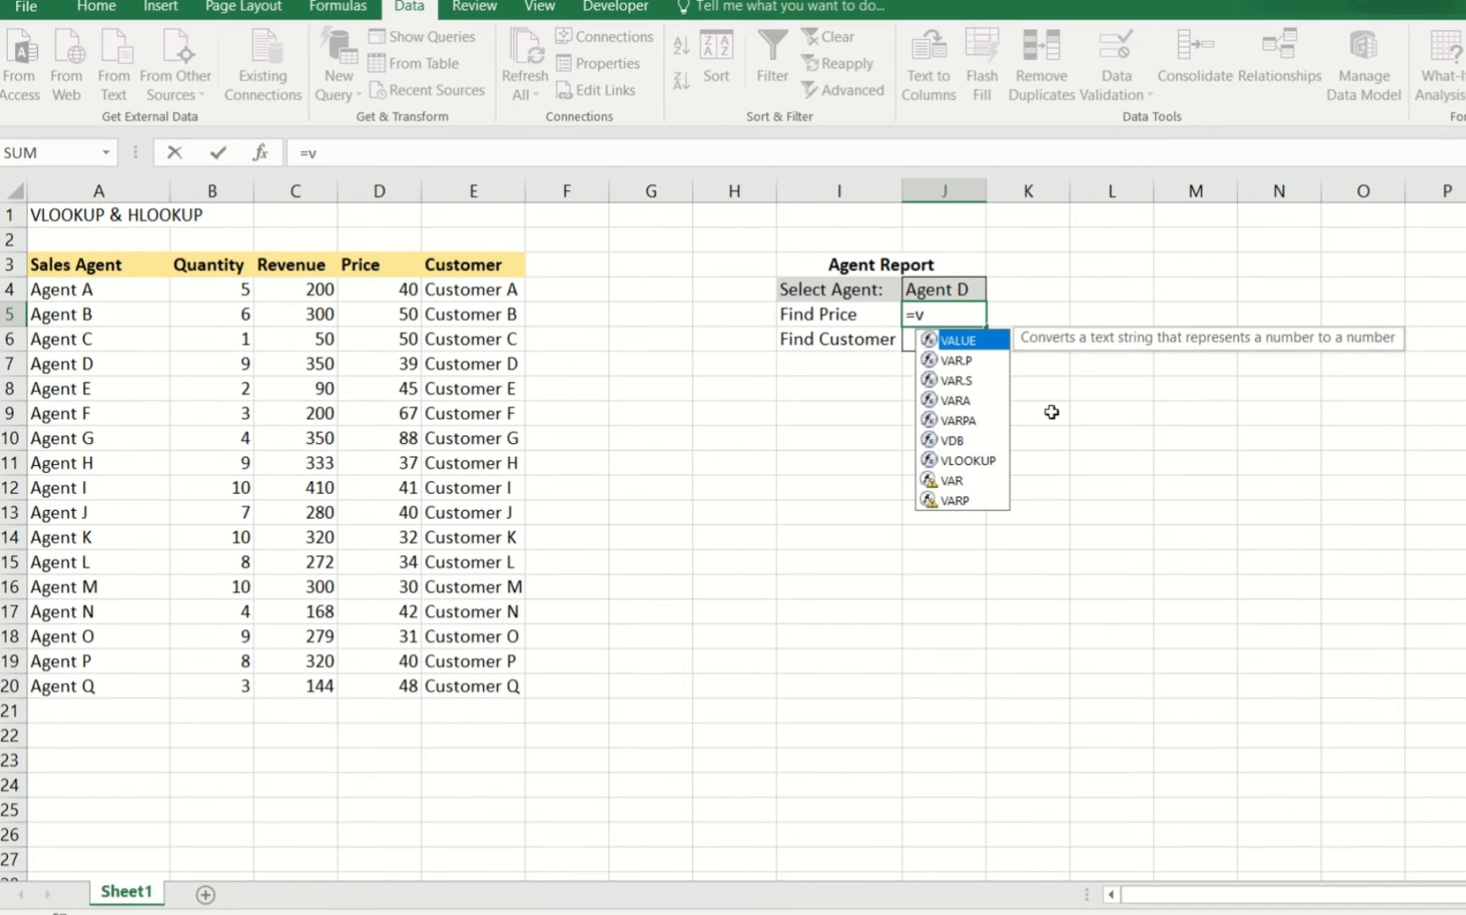
{"action": "type", "text": "l"}
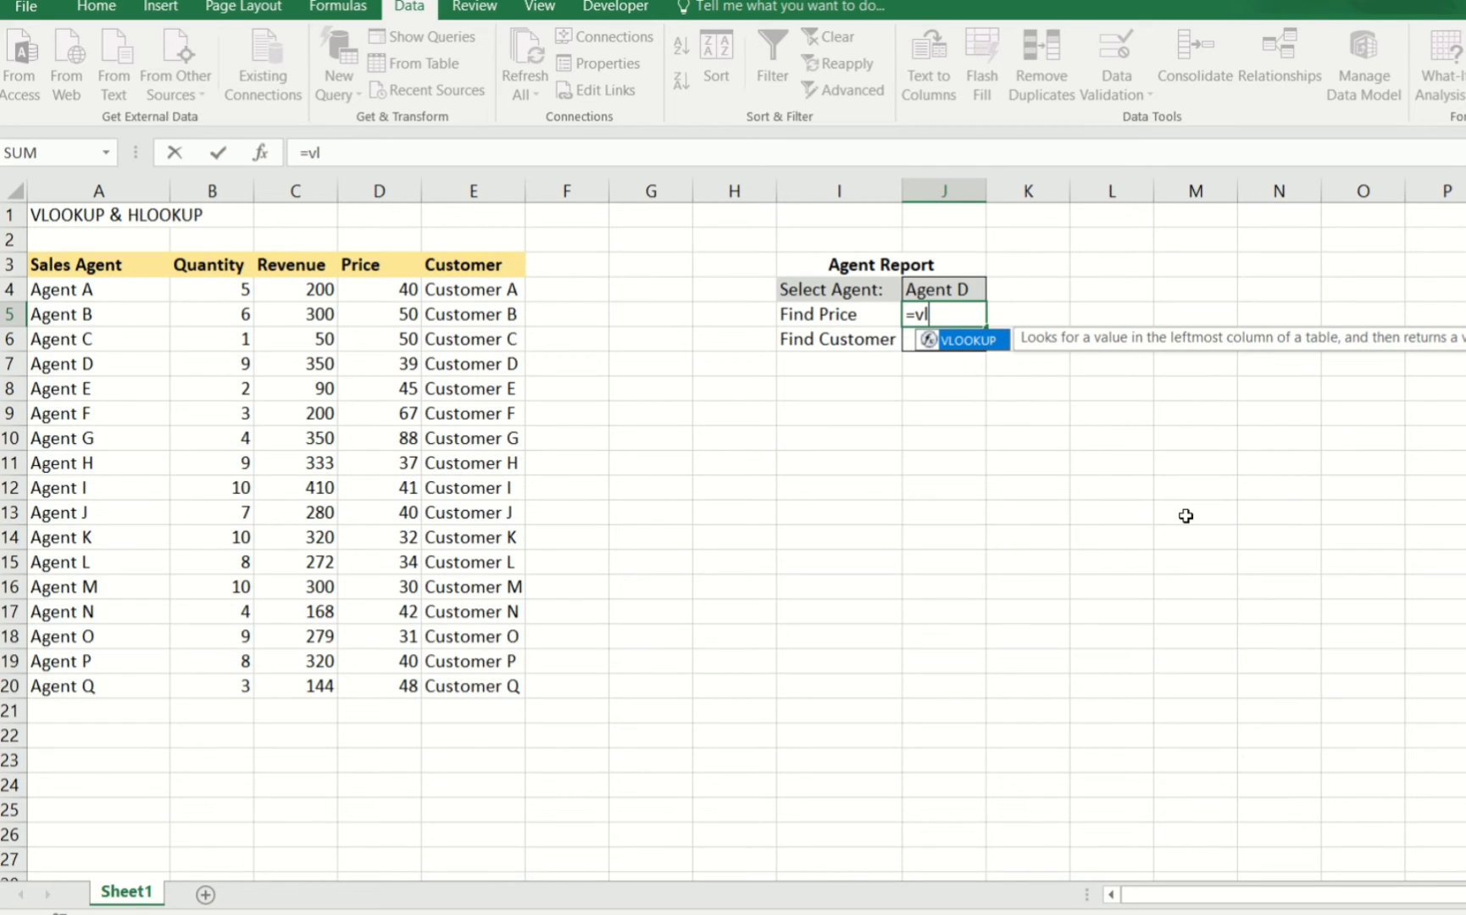
{"action": "key", "text": "Tab"}
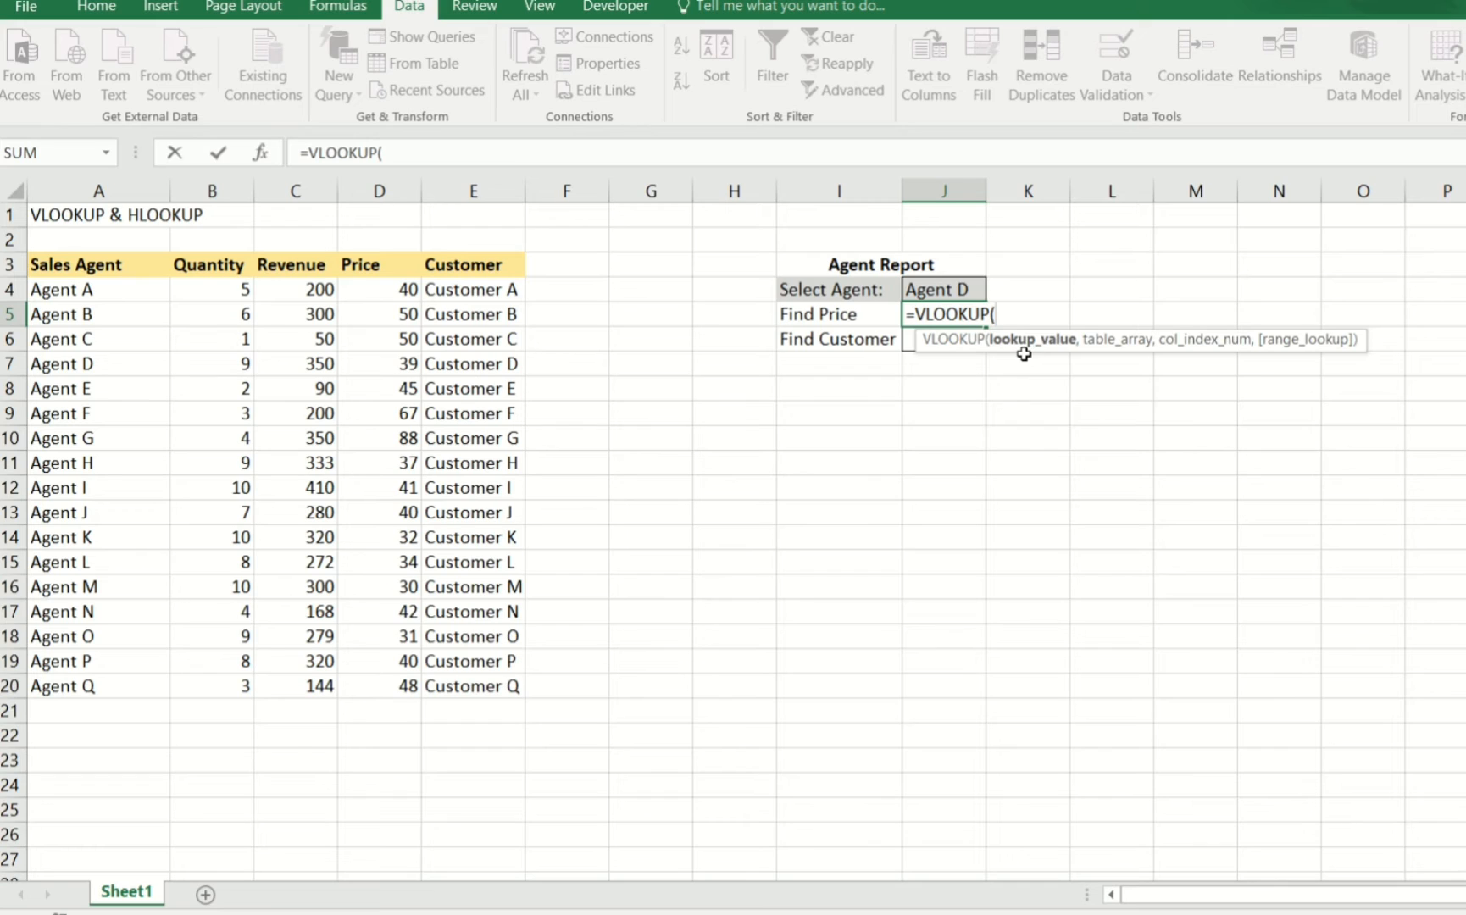
{"action": "left_click", "coordinate": [948, 293]}
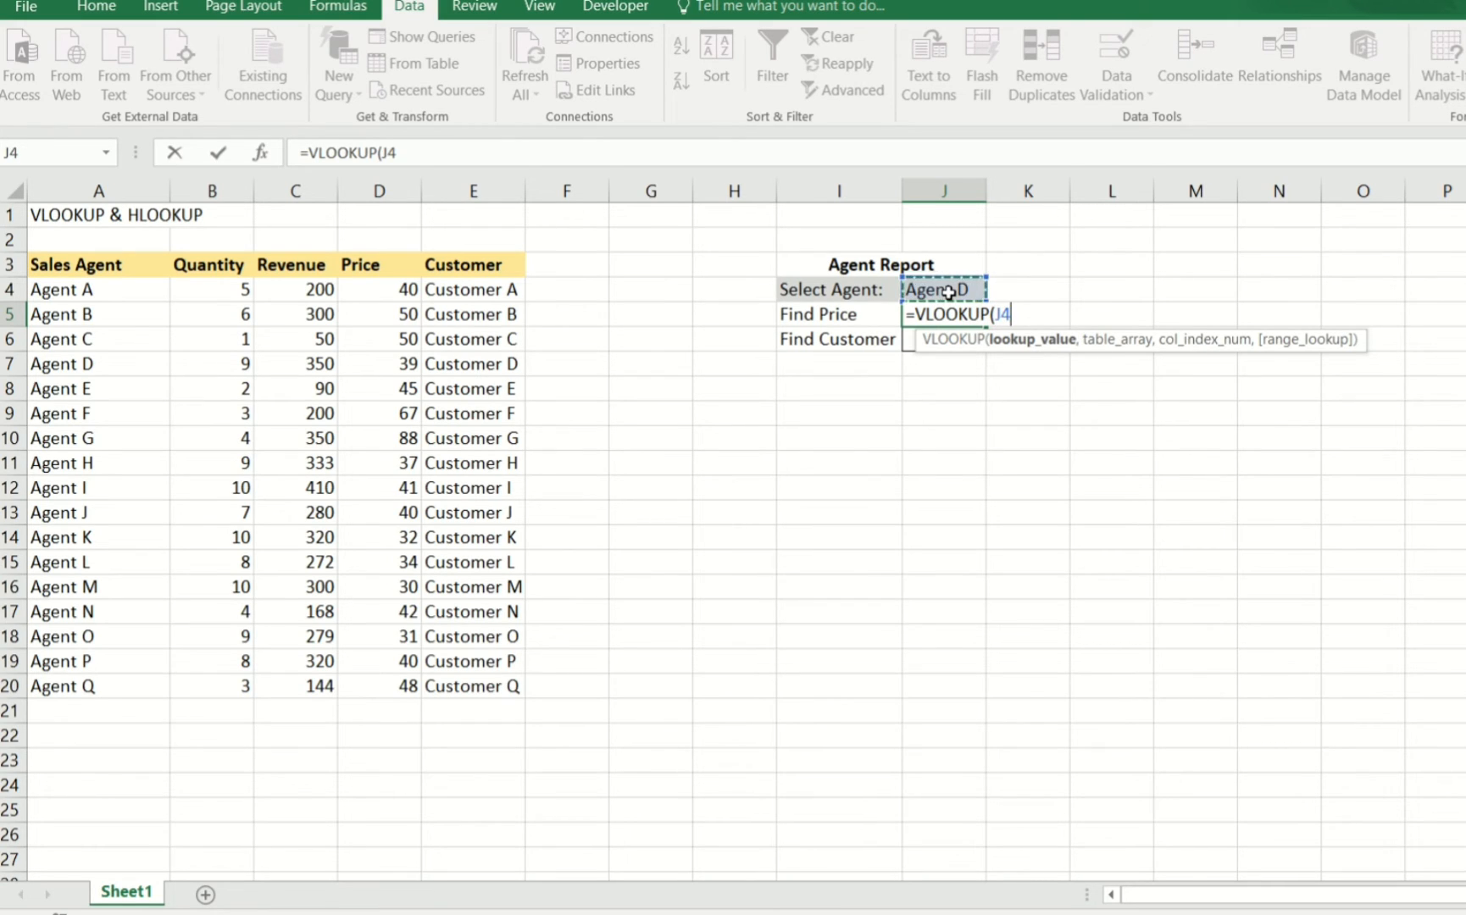
{"action": "left_click", "coordinate": [467, 154]}
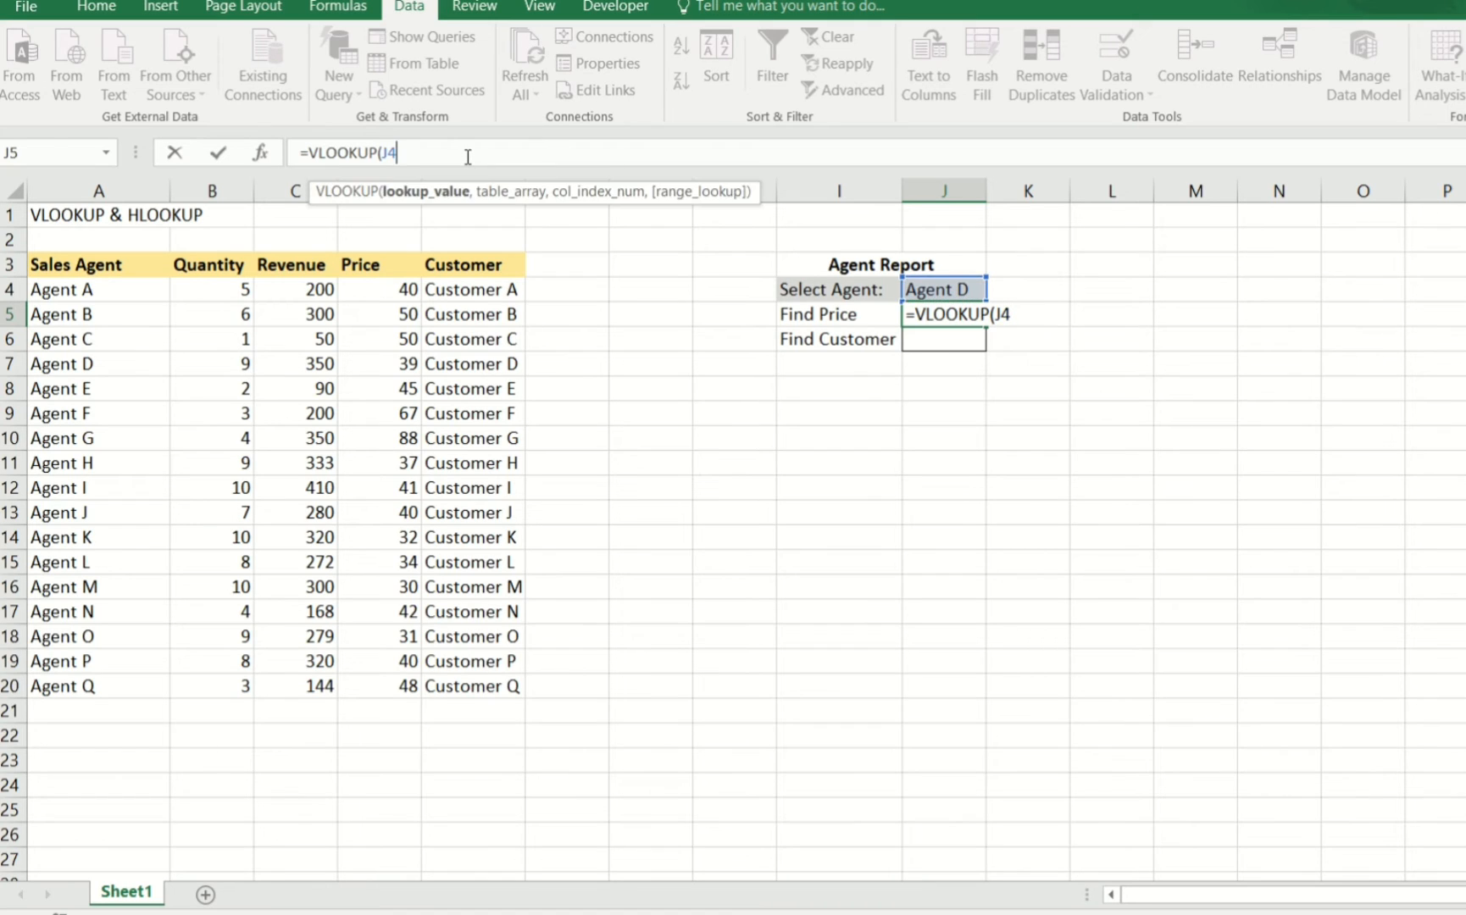
{"action": "type", "text": ","}
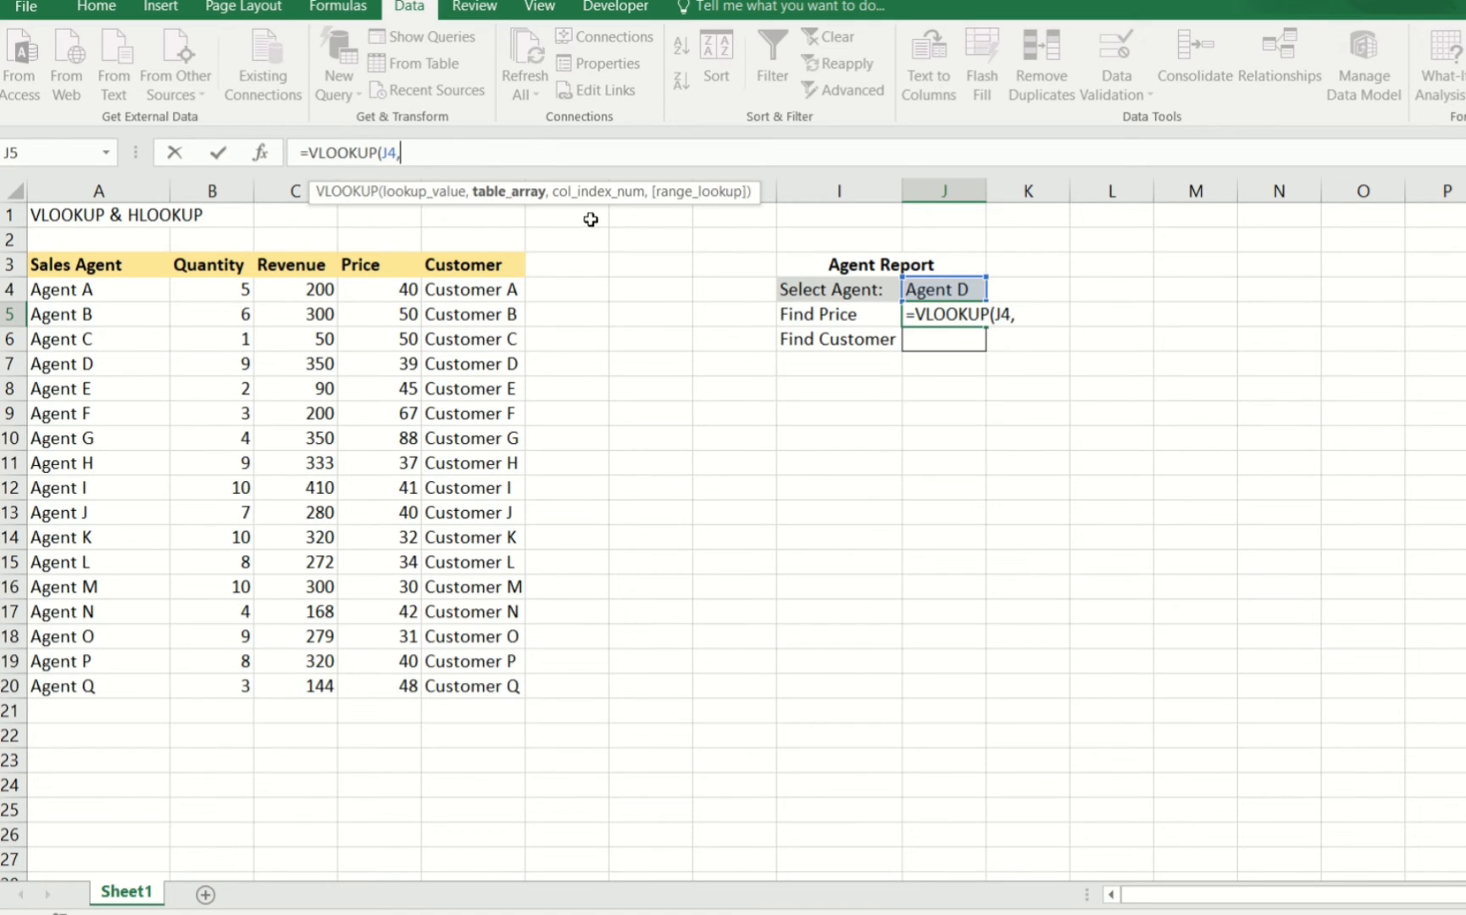
- Set the VLOOKUP table array to the agent data A4:E20 as the absolute reference $A$4:$E$20
{"action": "left_click", "coordinate": [108, 288]}
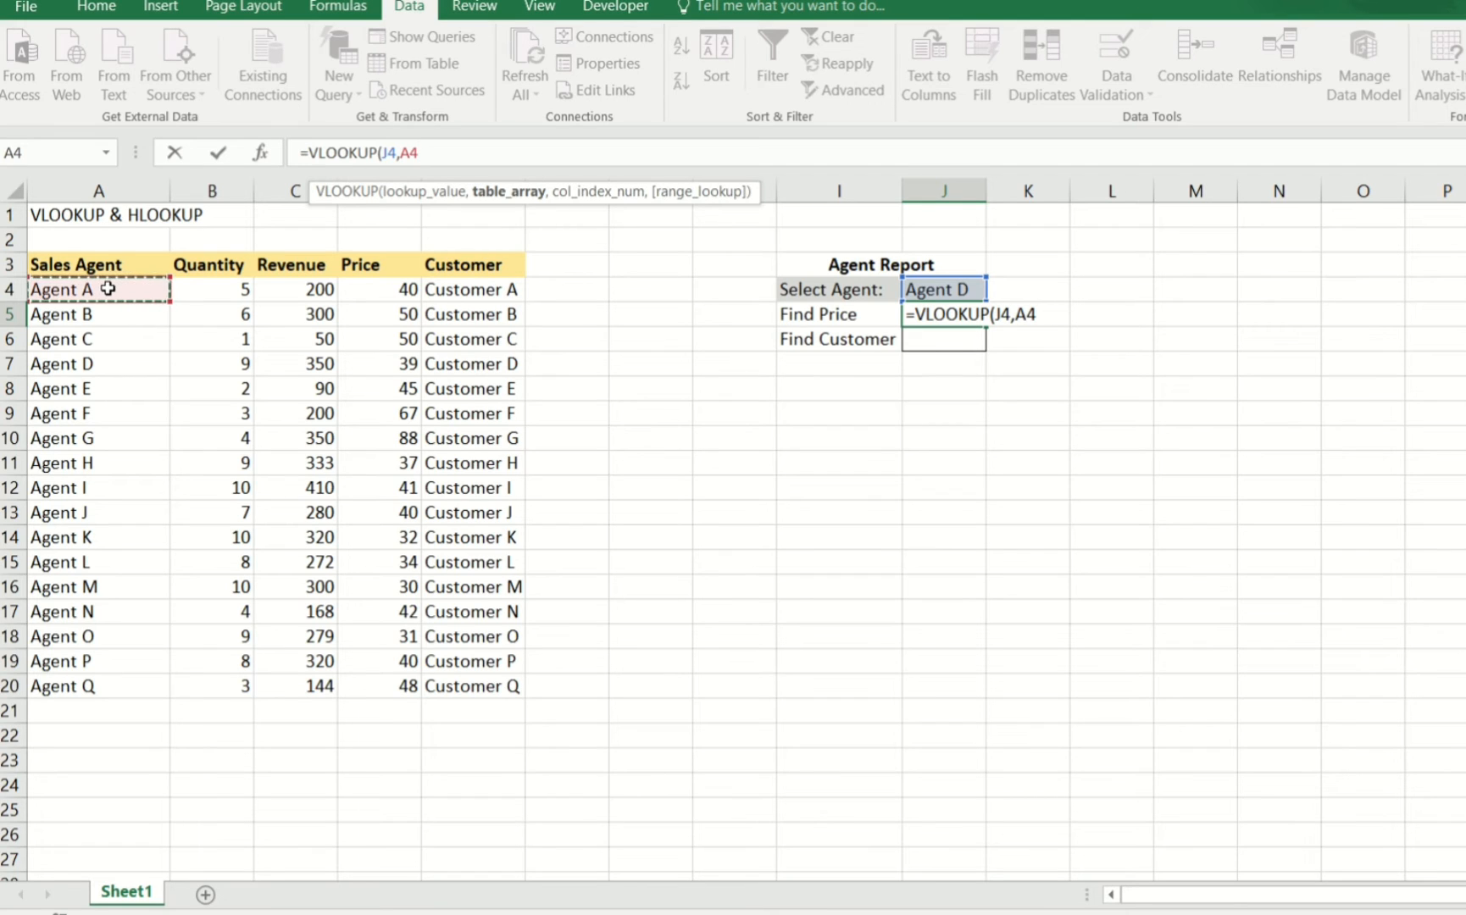
{"action": "key", "text": "ctrl+shift+Right"}
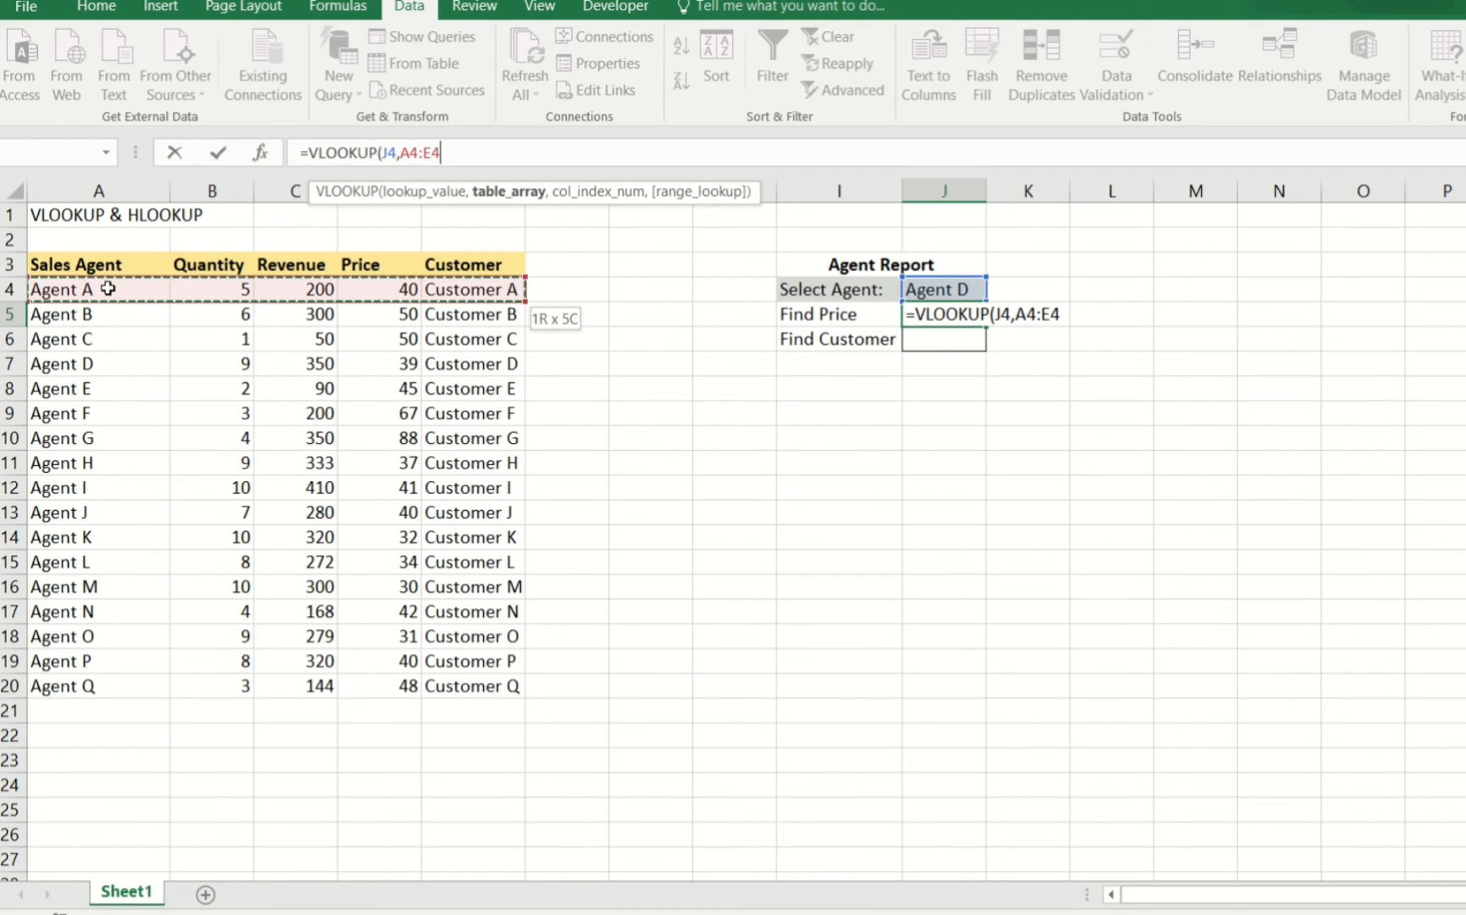
{"action": "key", "text": "ctrl+shift+Down"}
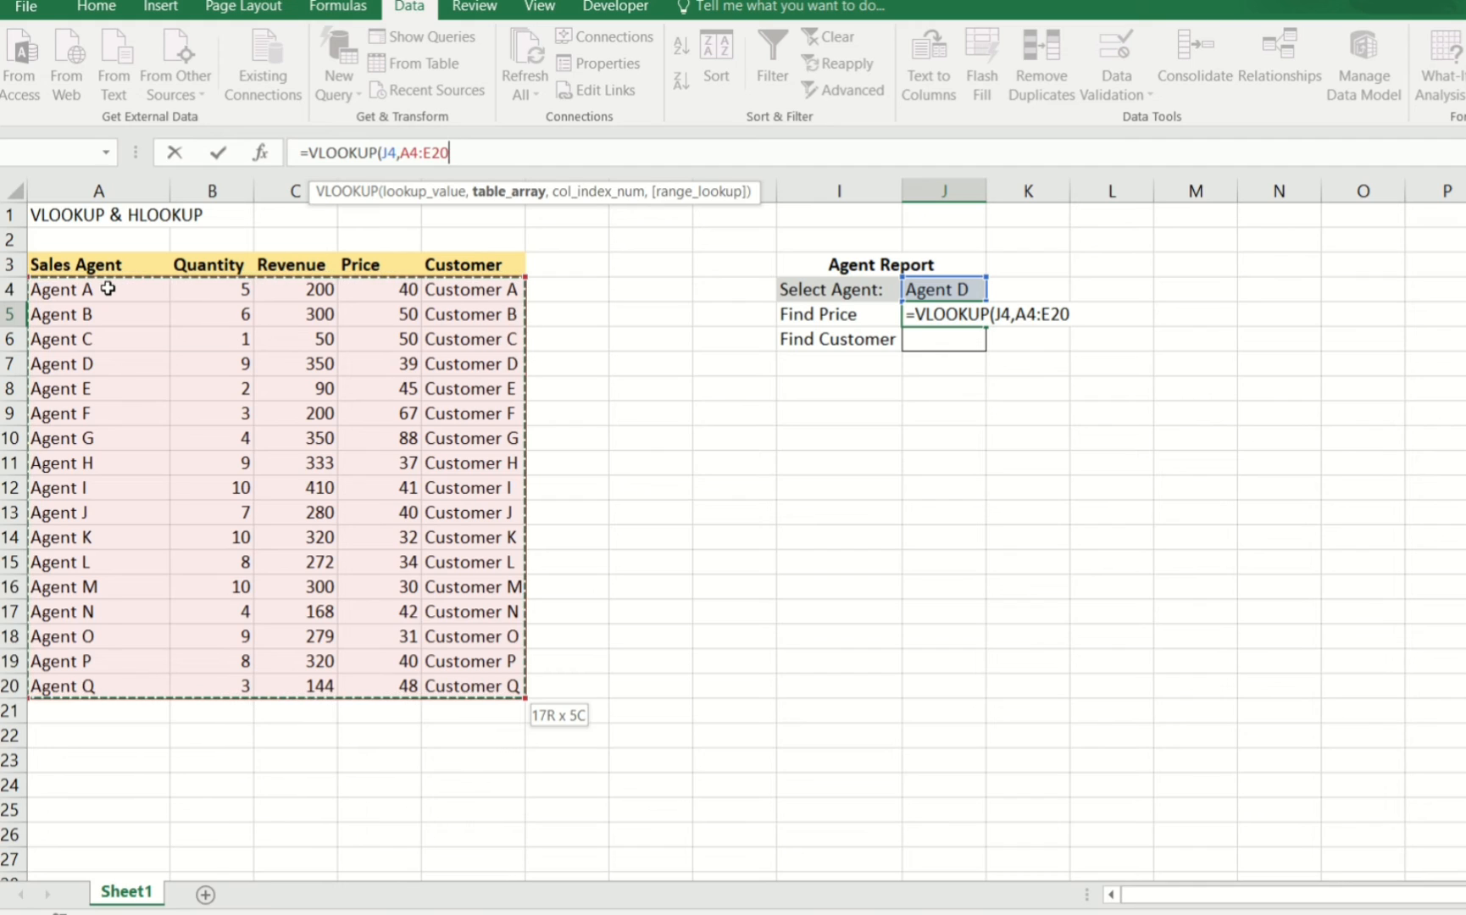
{"action": "key", "text": "F4"}
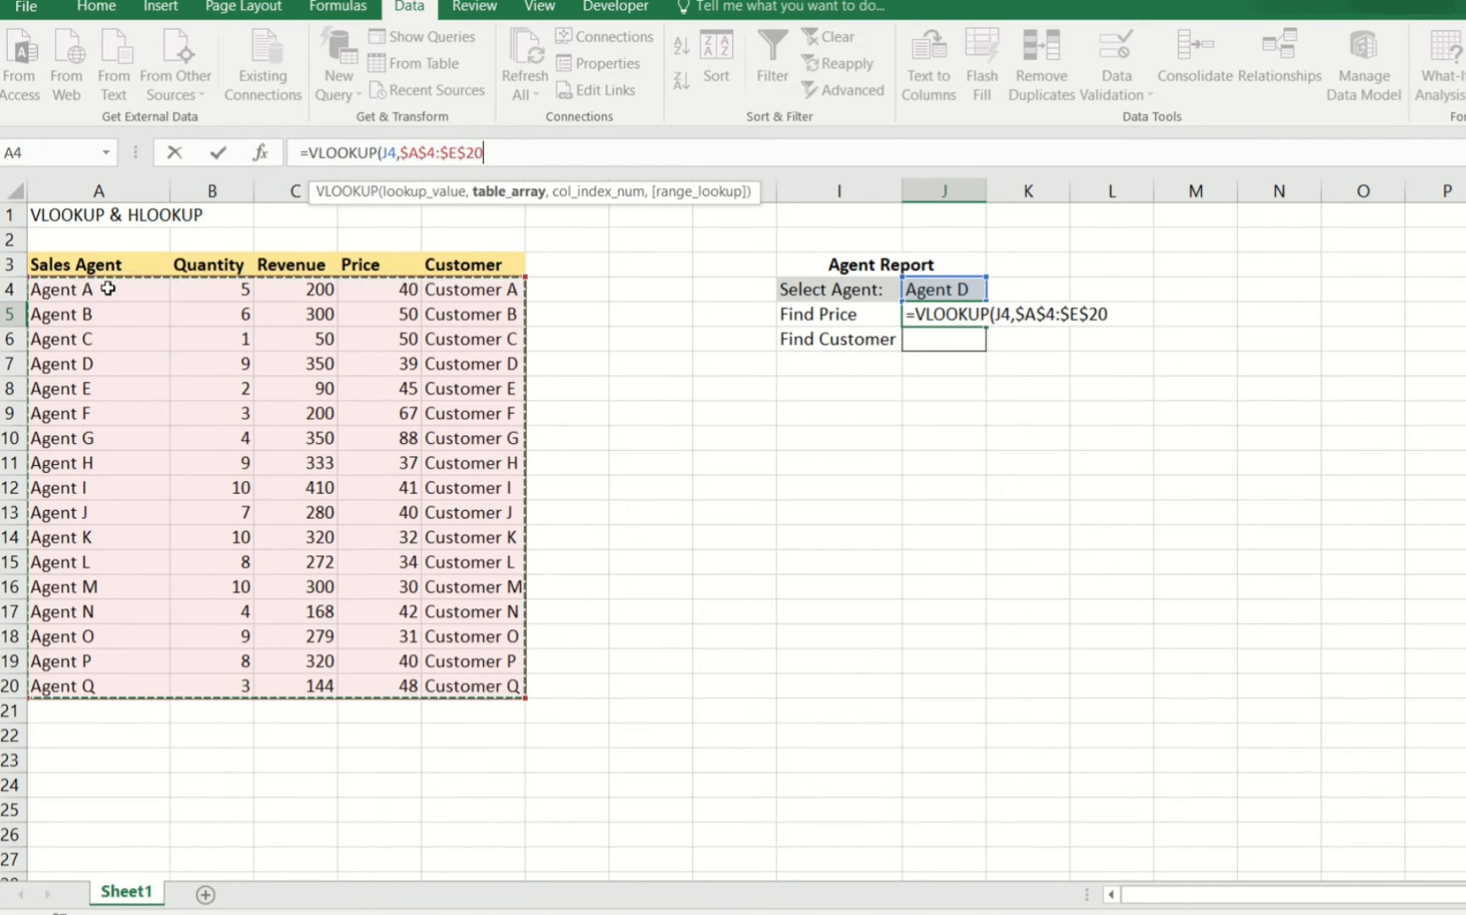
{"action": "left_click", "coordinate": [403, 154]}
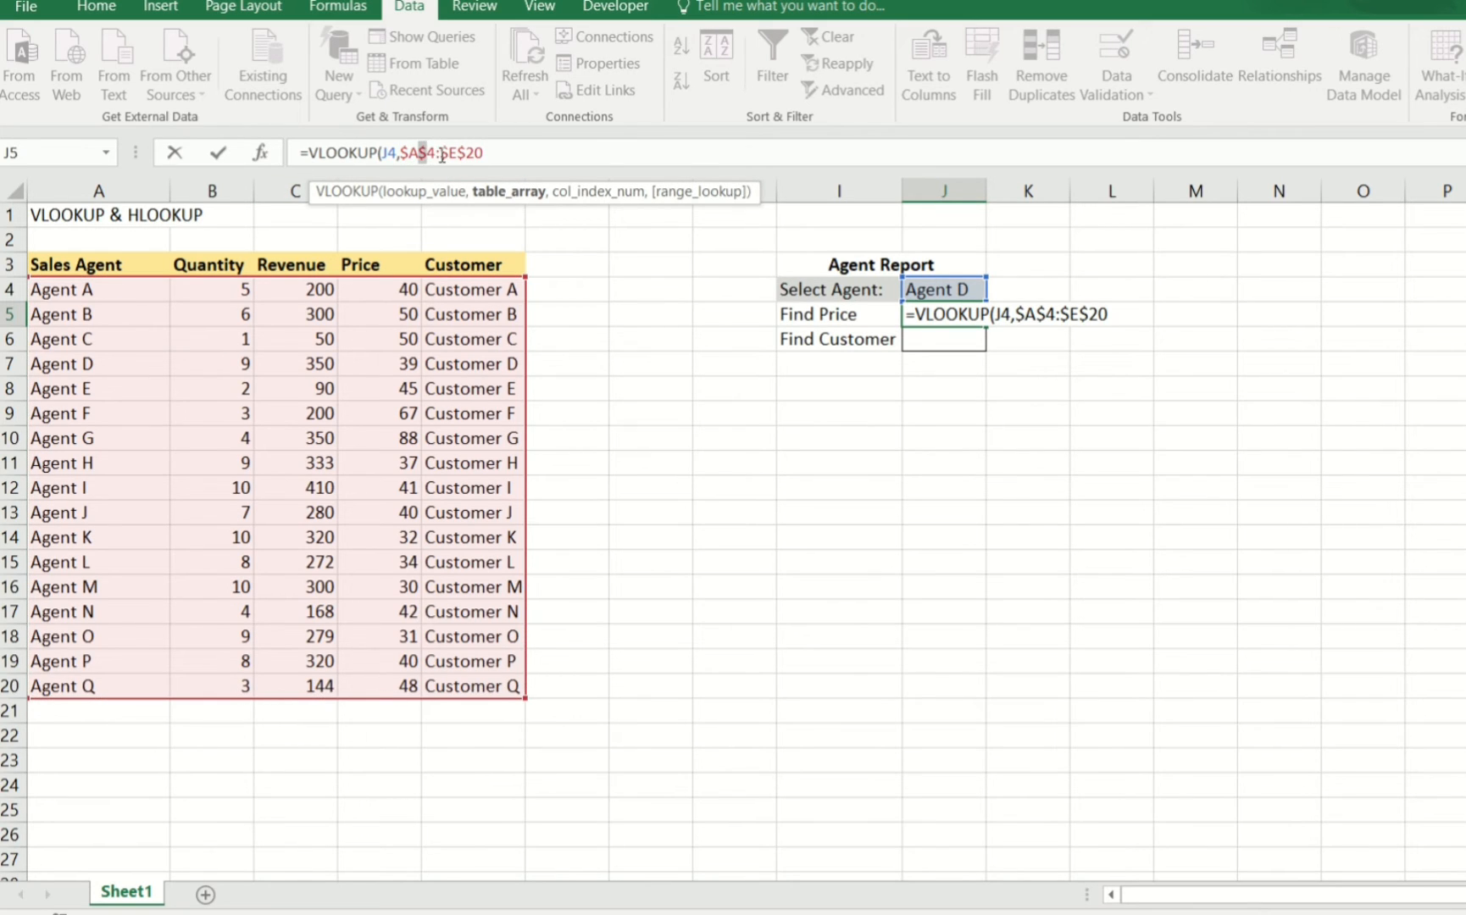
{"action": "left_click", "coordinate": [442, 154]}
{"action": "type", "text": ","}
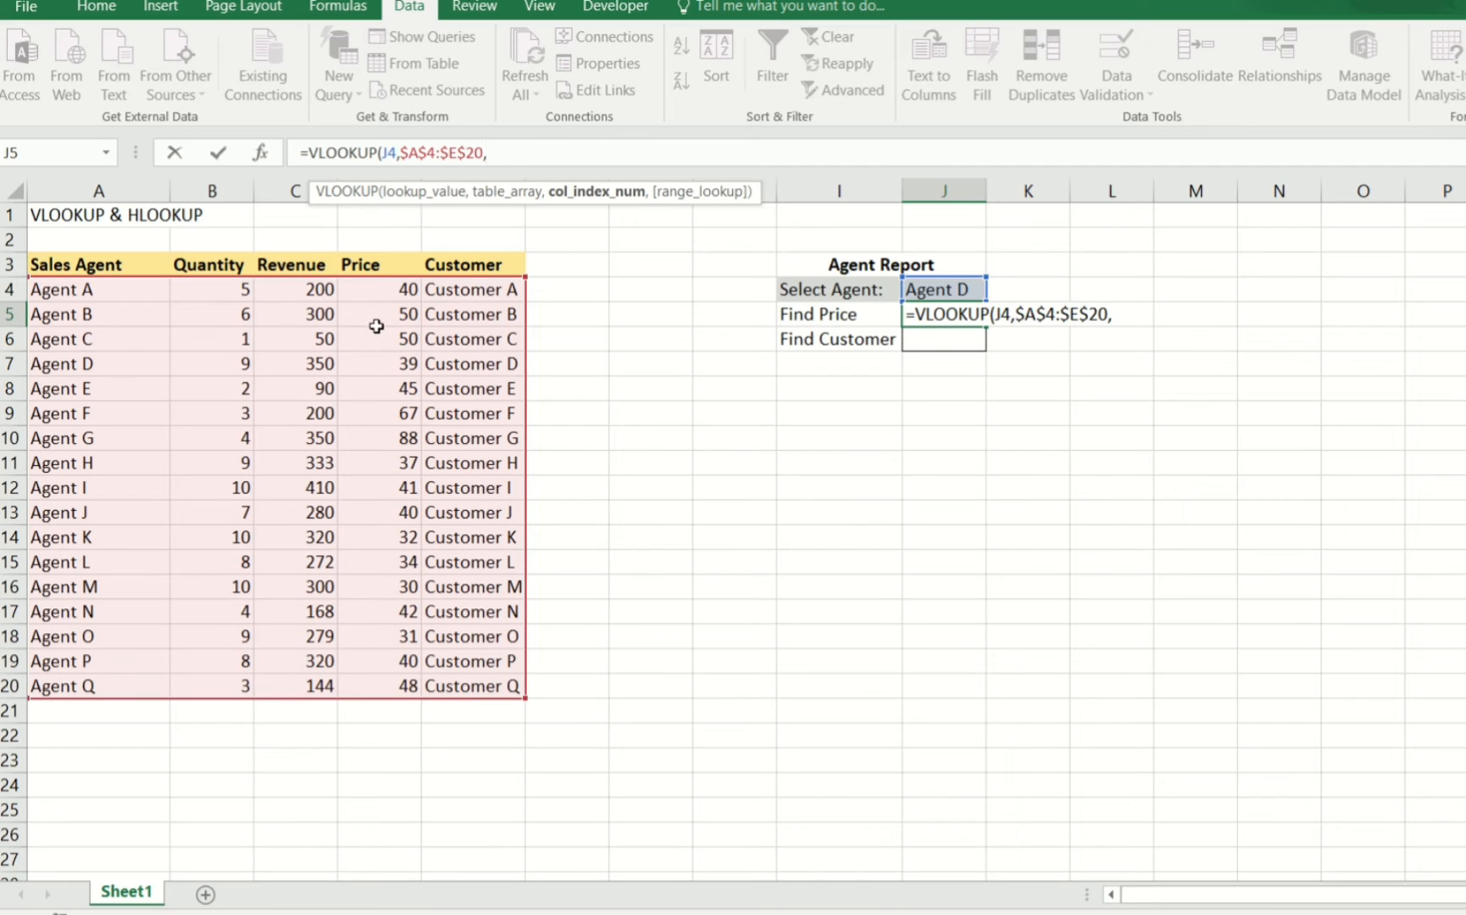
- Complete the price VLOOKUP with column index 4 and range lookup 0, and compare the result with Agent D's row
{"action": "type", "text": "4,"}
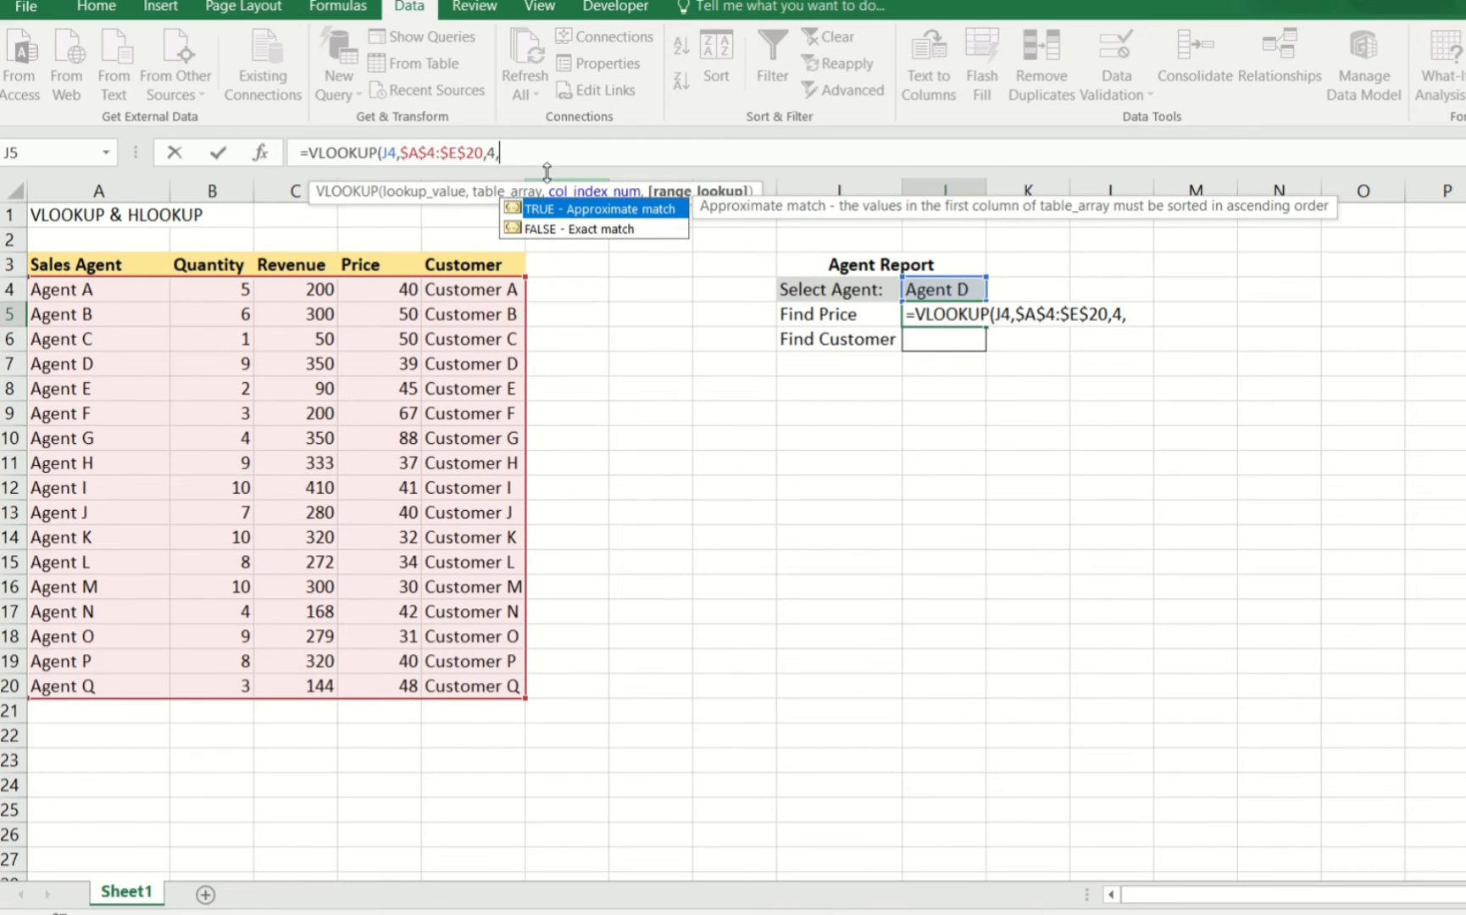
{"action": "type", "text": "0)"}
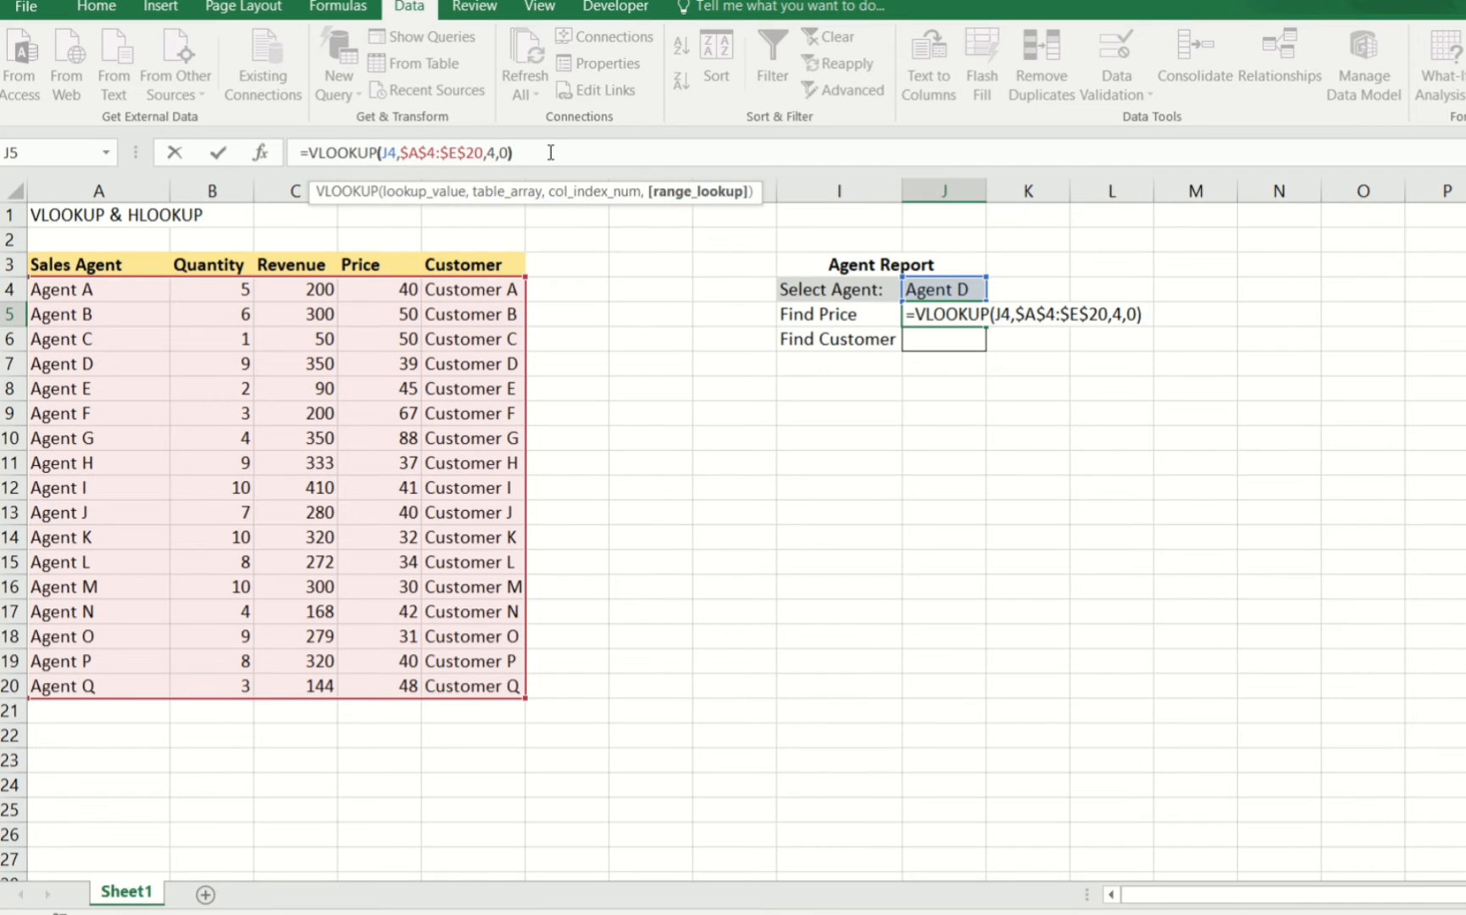
{"action": "key", "text": "Return"}
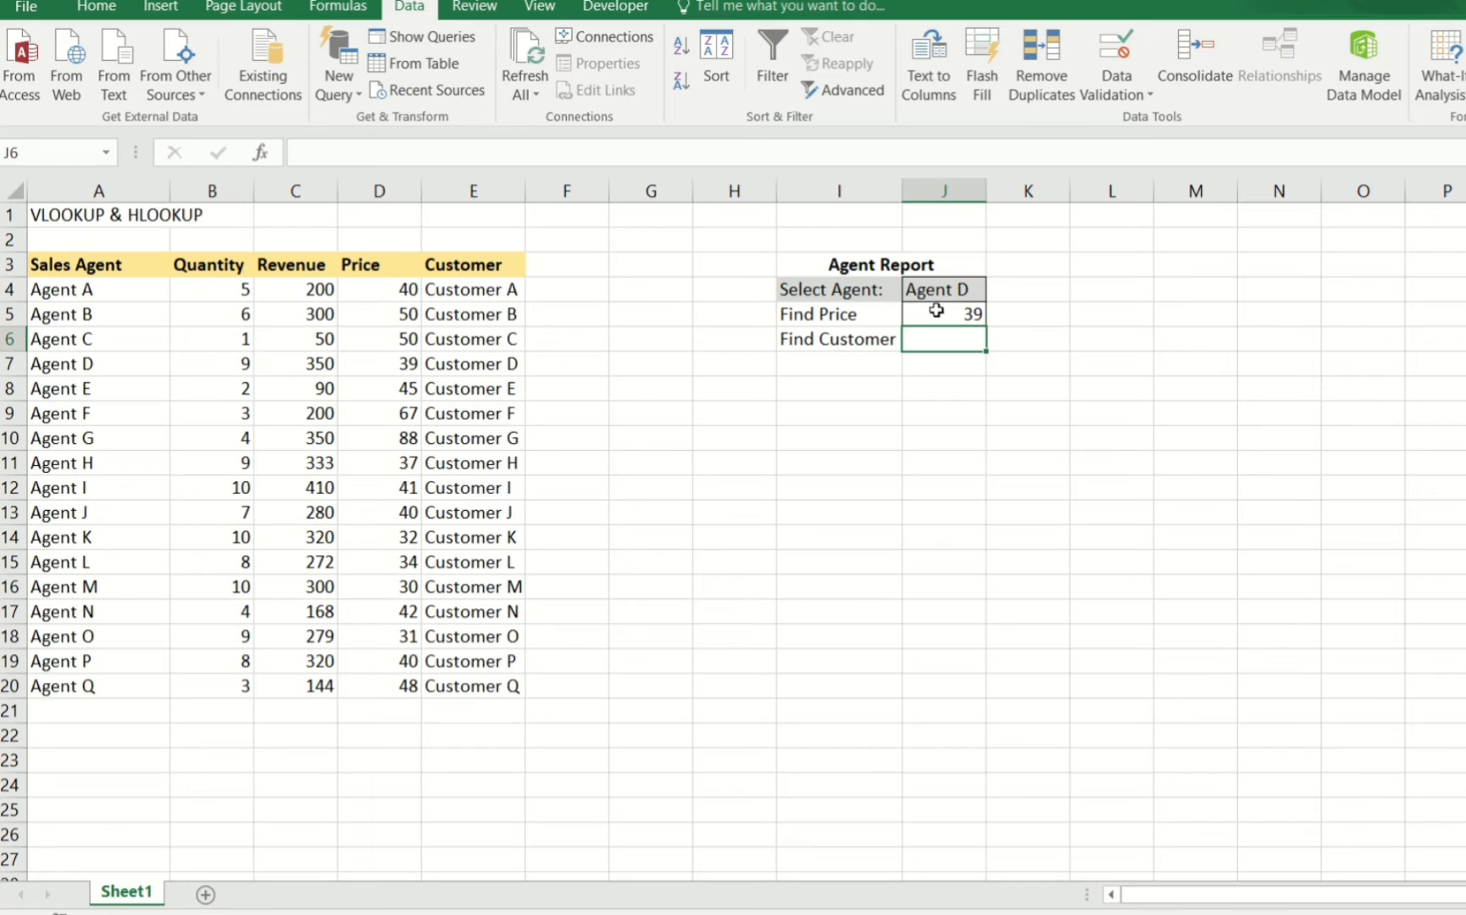
{"action": "left_click_drag", "start_coordinate": [101, 366], "coordinate": [371, 369]}
{"action": "left_click", "coordinate": [371, 369]}
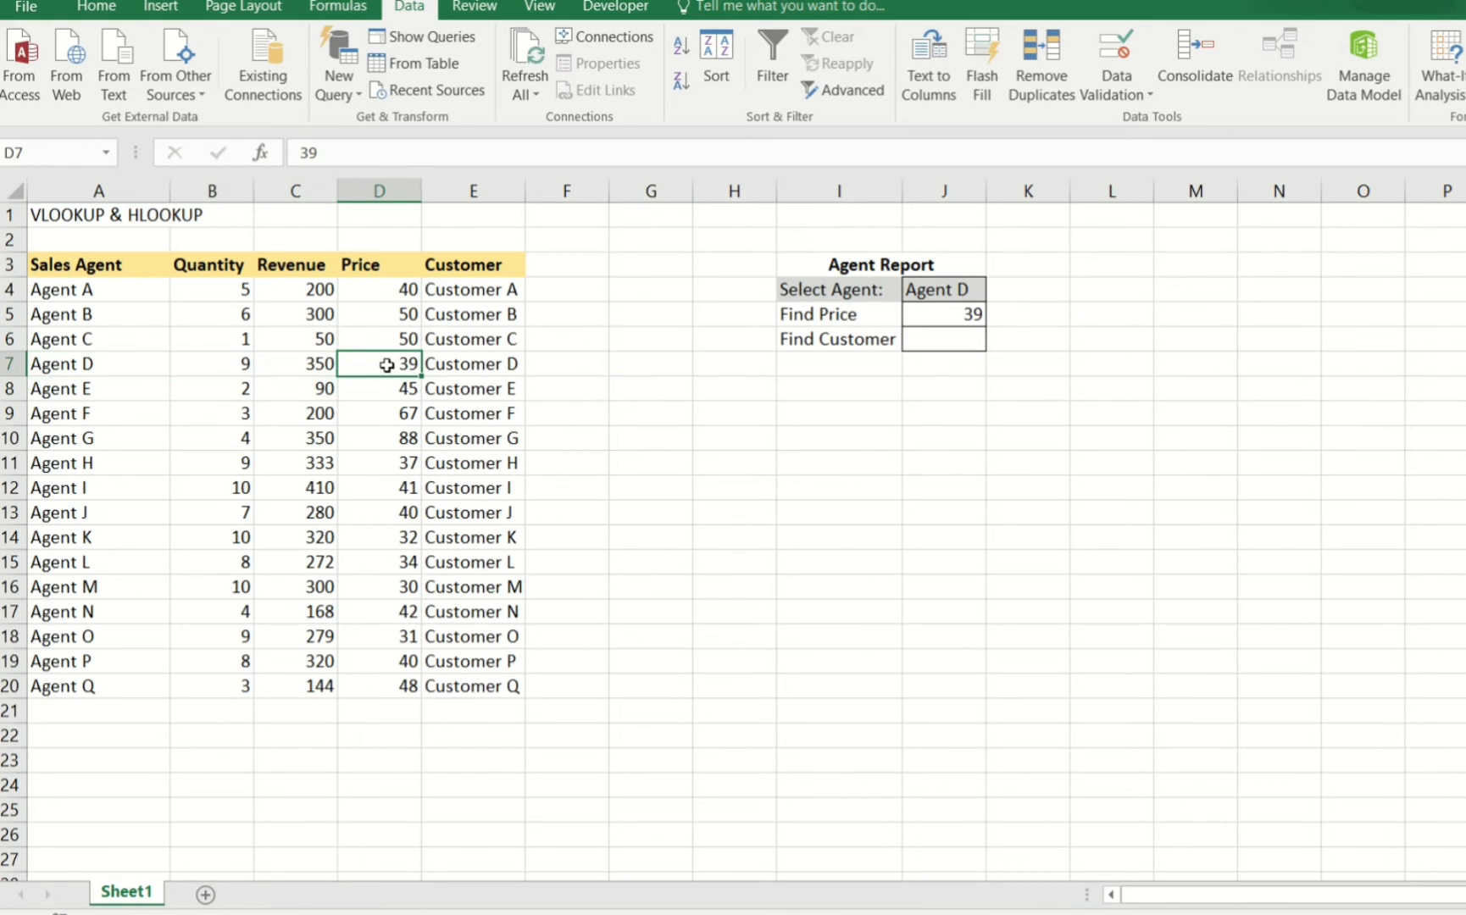
- Change the lookup value of the Find Price VLOOKUP in J5 to the absolute reference $J$4
{"action": "left_click", "coordinate": [919, 312]}
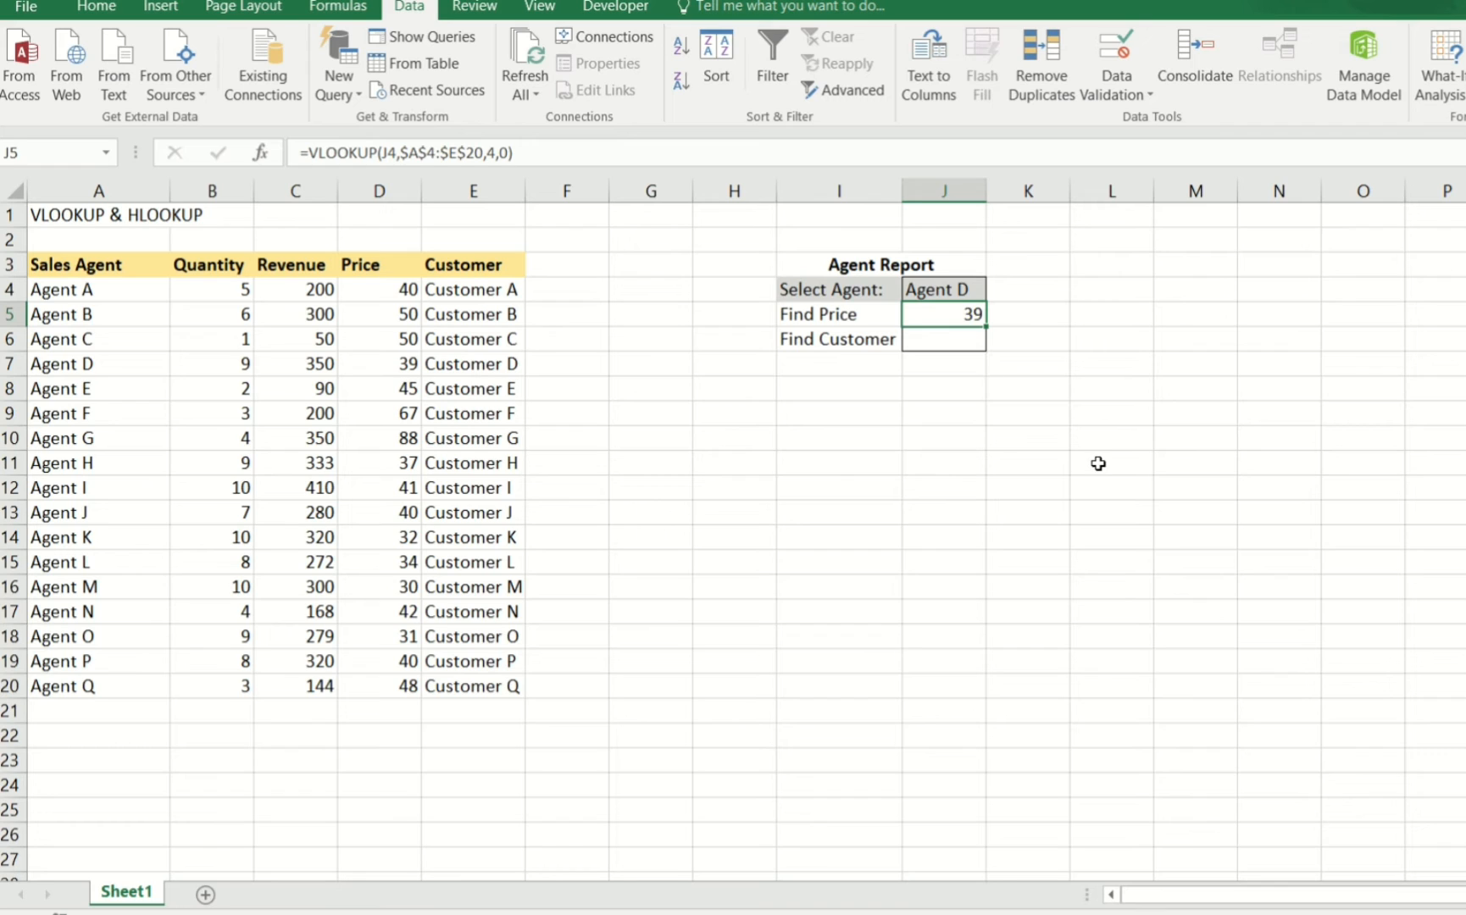
{"action": "left_click", "coordinate": [392, 152]}
{"action": "key", "text": "F4"}
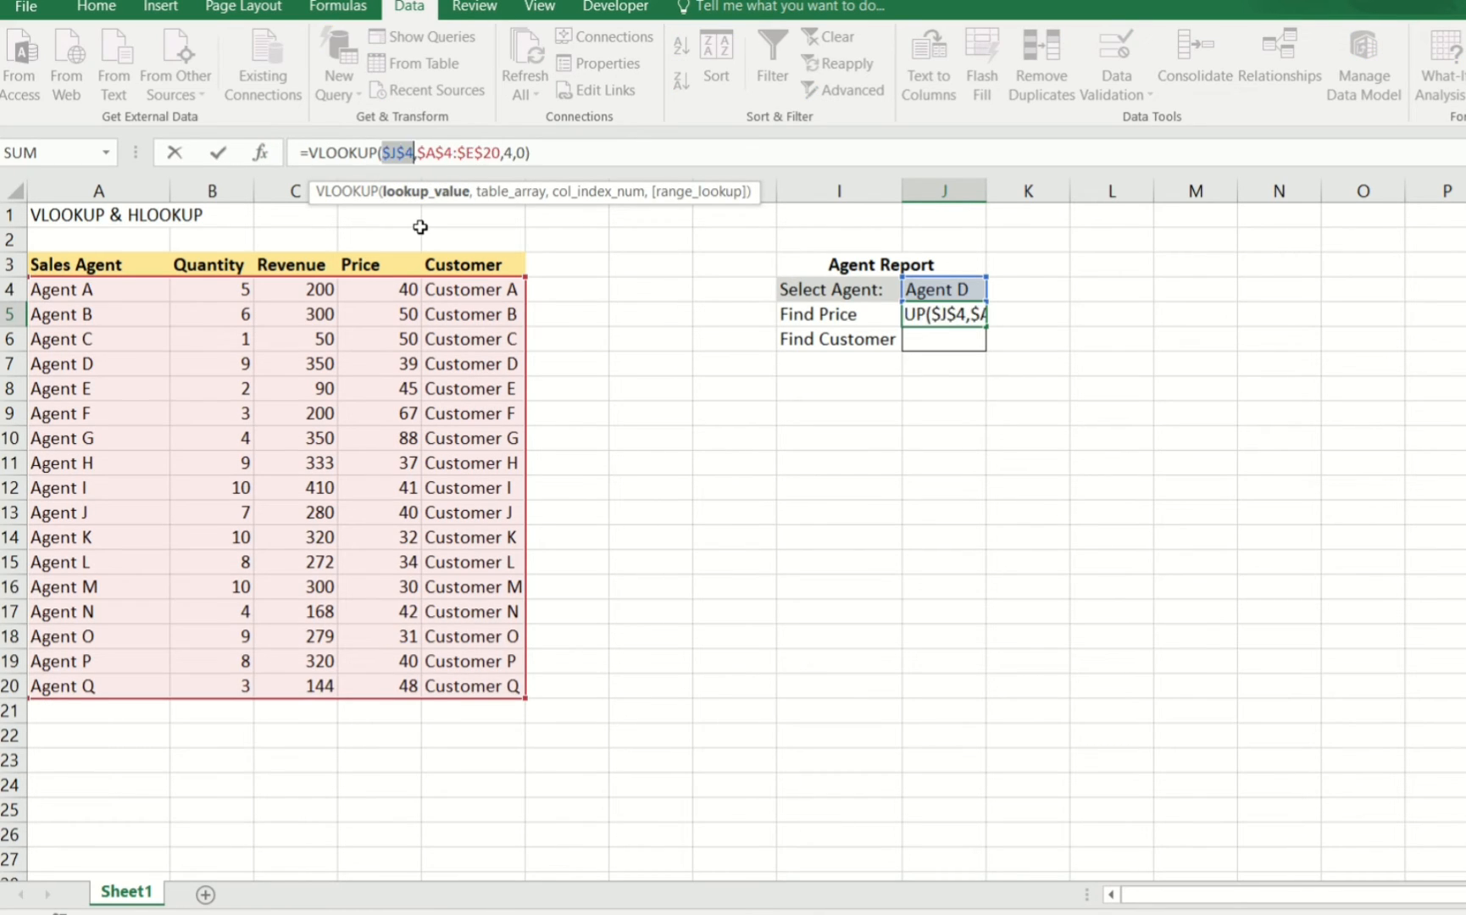
{"action": "key", "text": "ctrl+Return"}
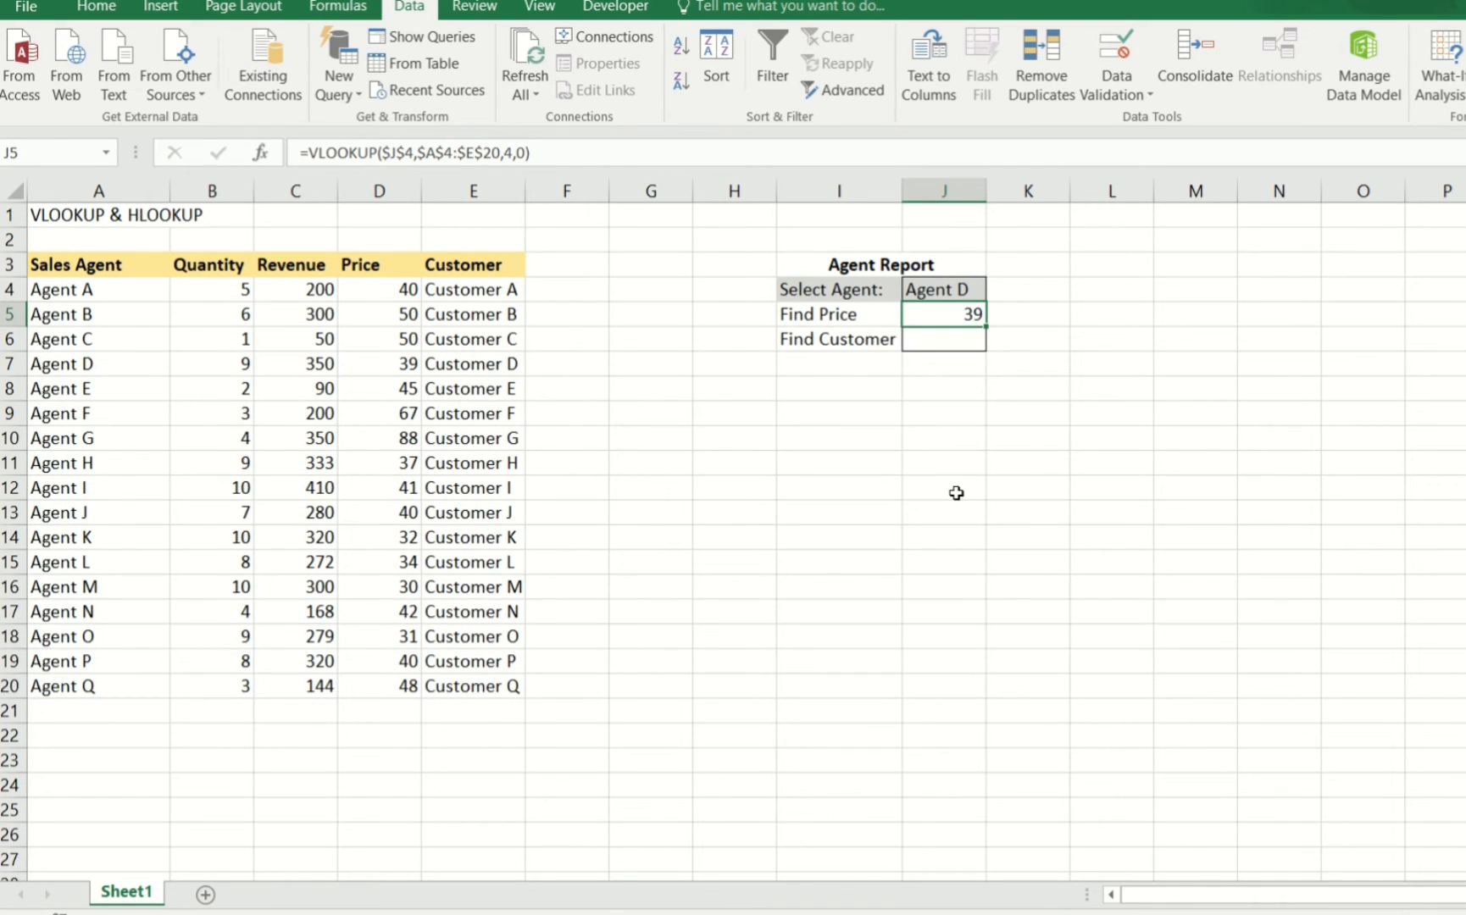
{"action": "key", "text": "ctrl+c"}
{"action": "key", "text": "ctrl+Down"}
{"action": "key", "text": "ctrl+v"}
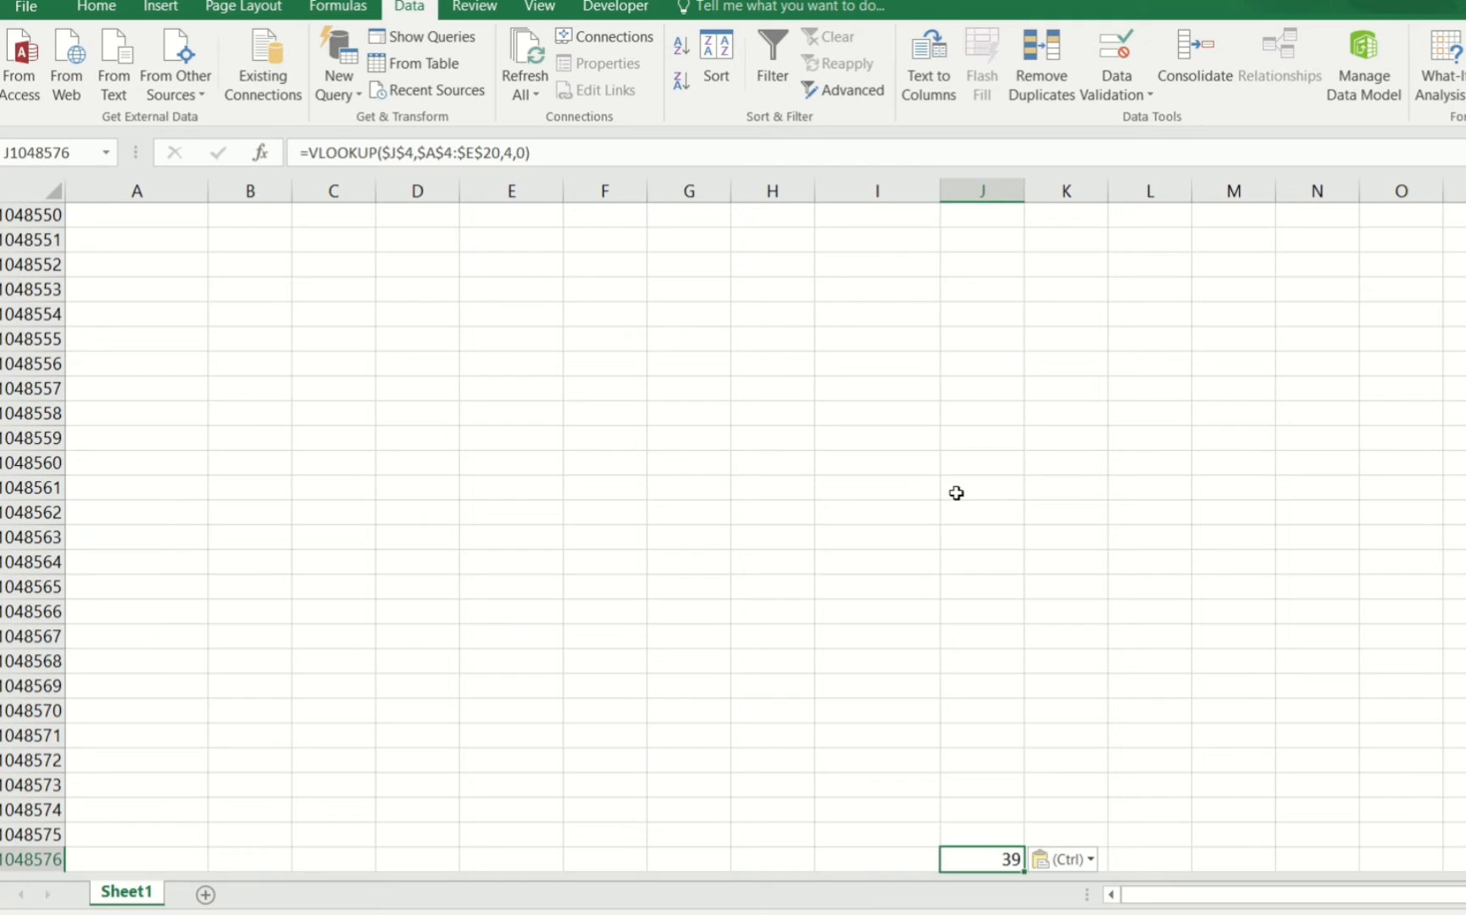
{"action": "key", "text": "Delete"}
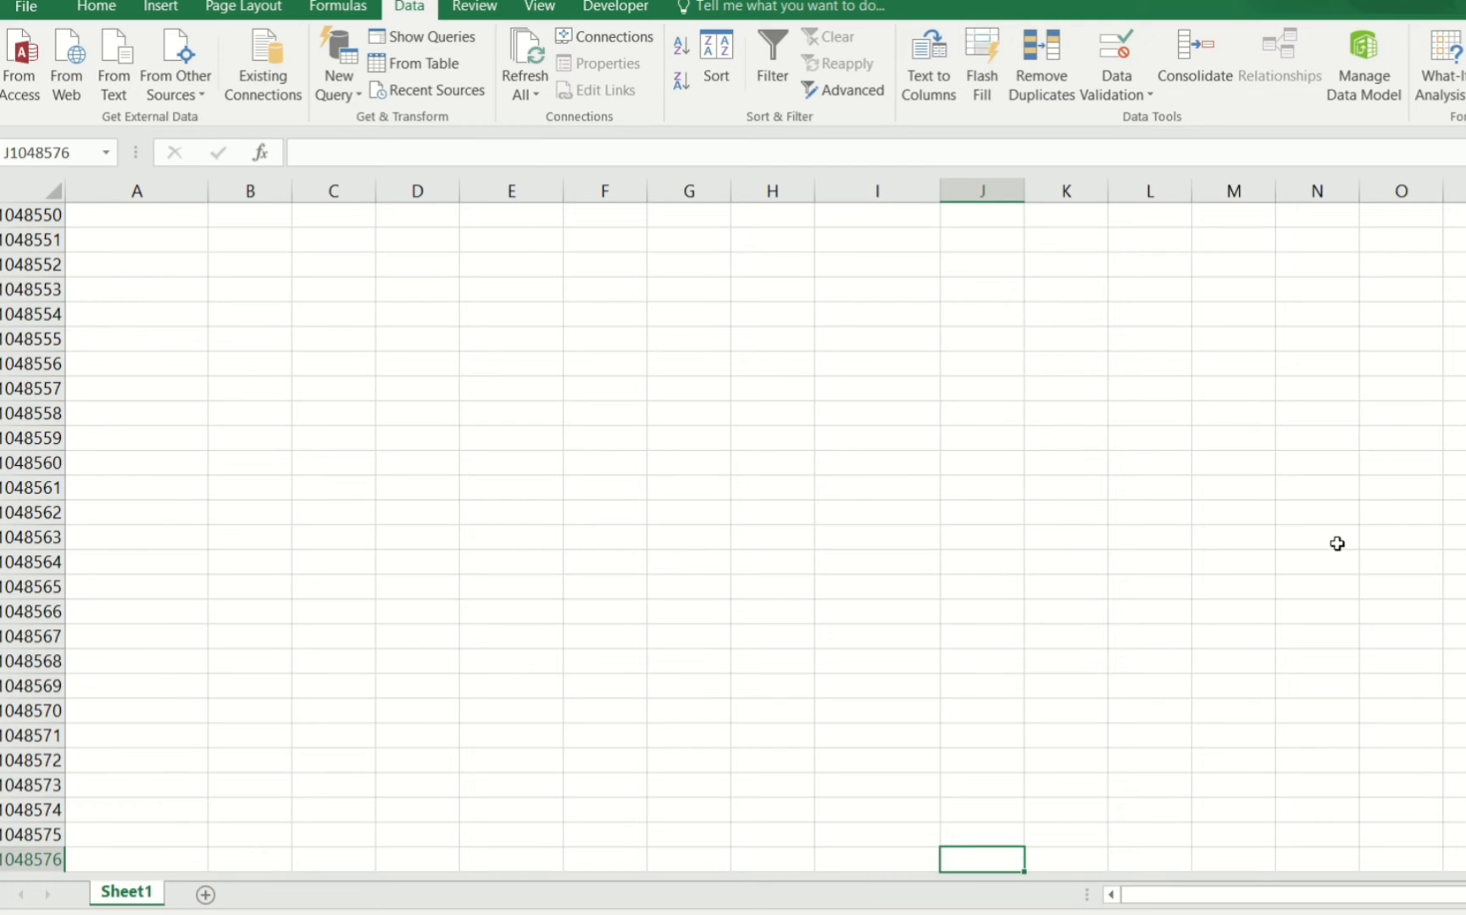
{"action": "key", "text": "ctrl+Up"}
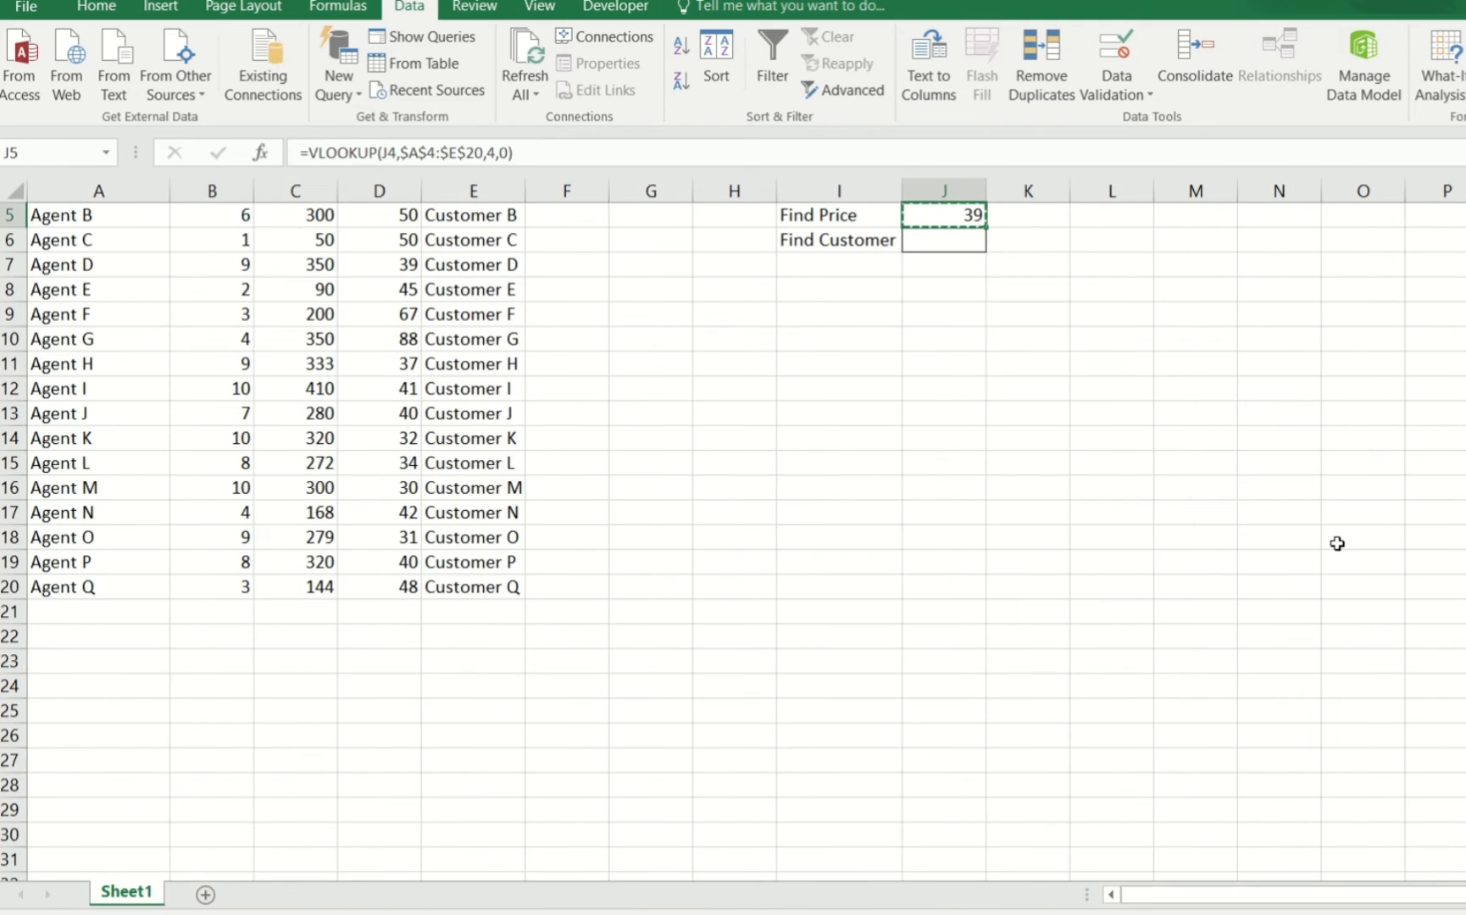
- Copy the Find Price formula from J5 into the Find Customer cell J6
{"action": "left_click", "coordinate": [960, 245]}
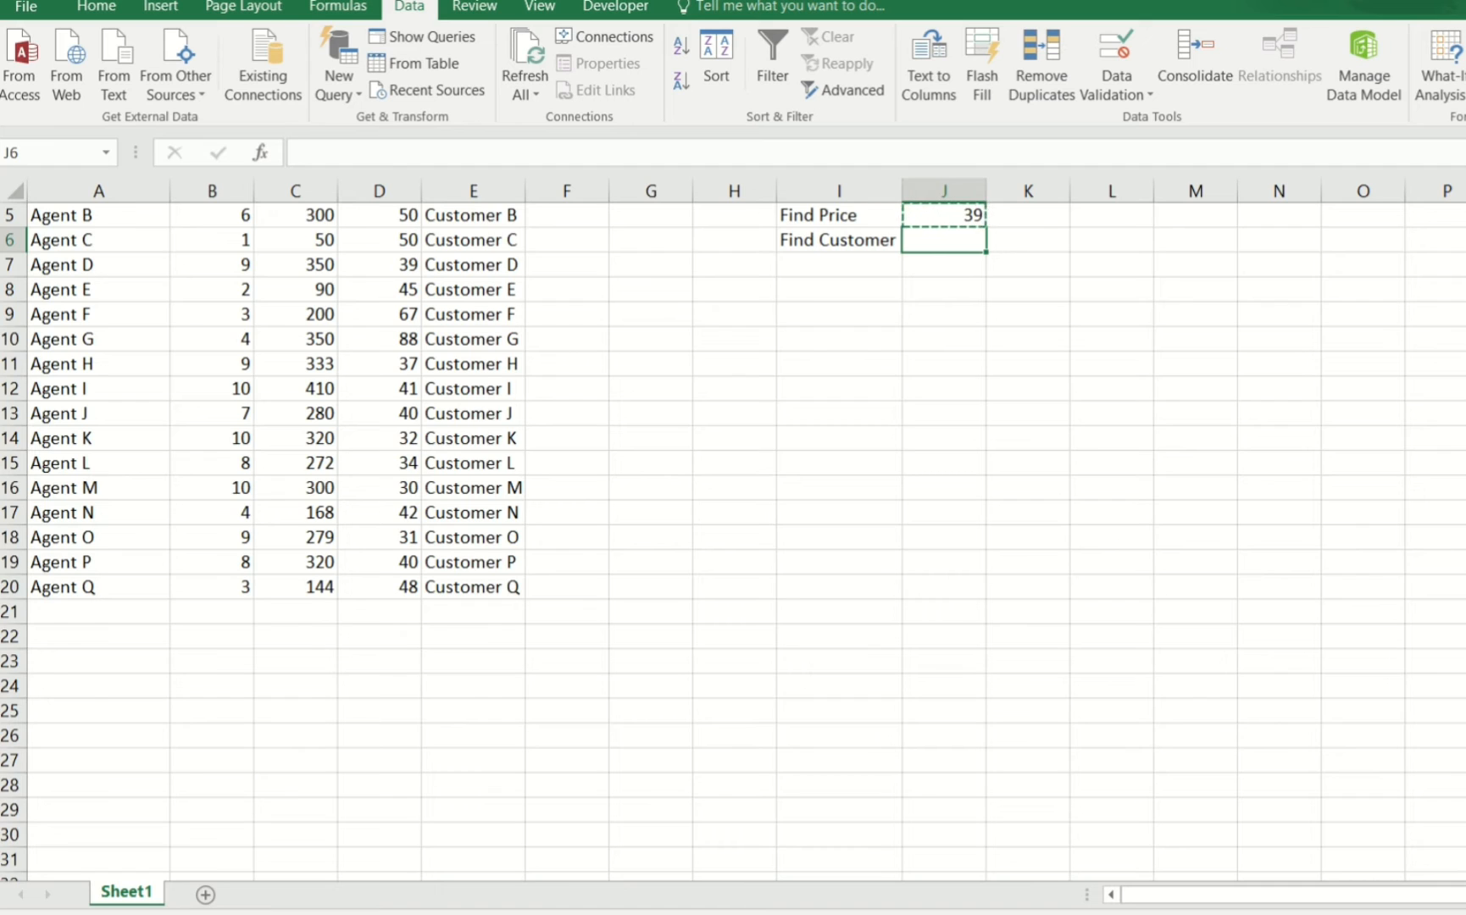
{"action": "scroll", "coordinate": [1368, 304], "scroll_direction": "up", "scroll_amount": 2}
{"action": "left_click", "coordinate": [936, 315]}
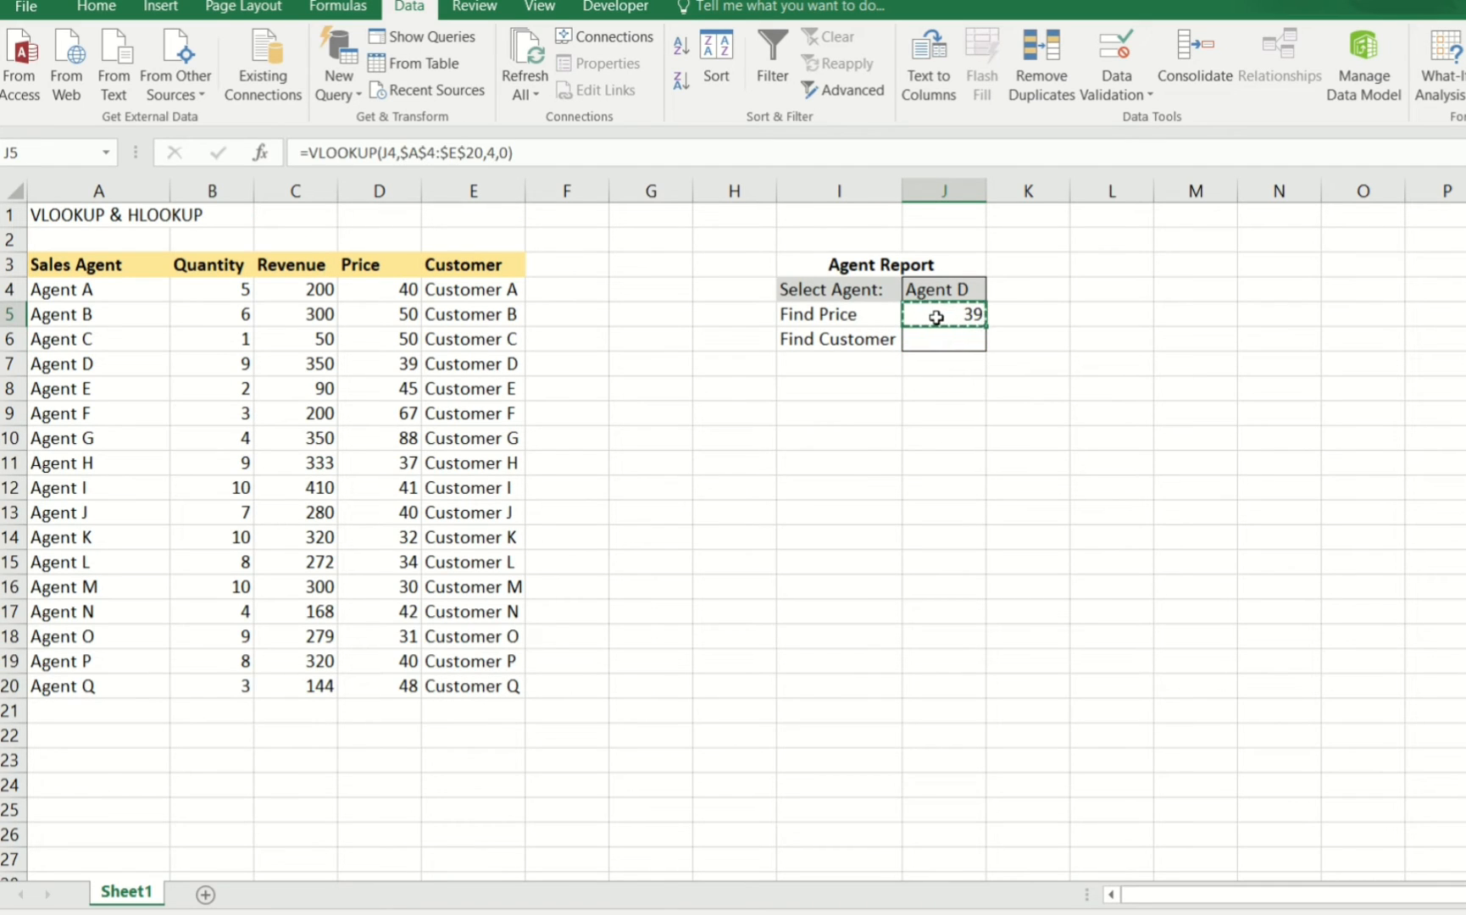
{"action": "left_click", "coordinate": [939, 340]}
{"action": "key", "text": "ctrl+v"}
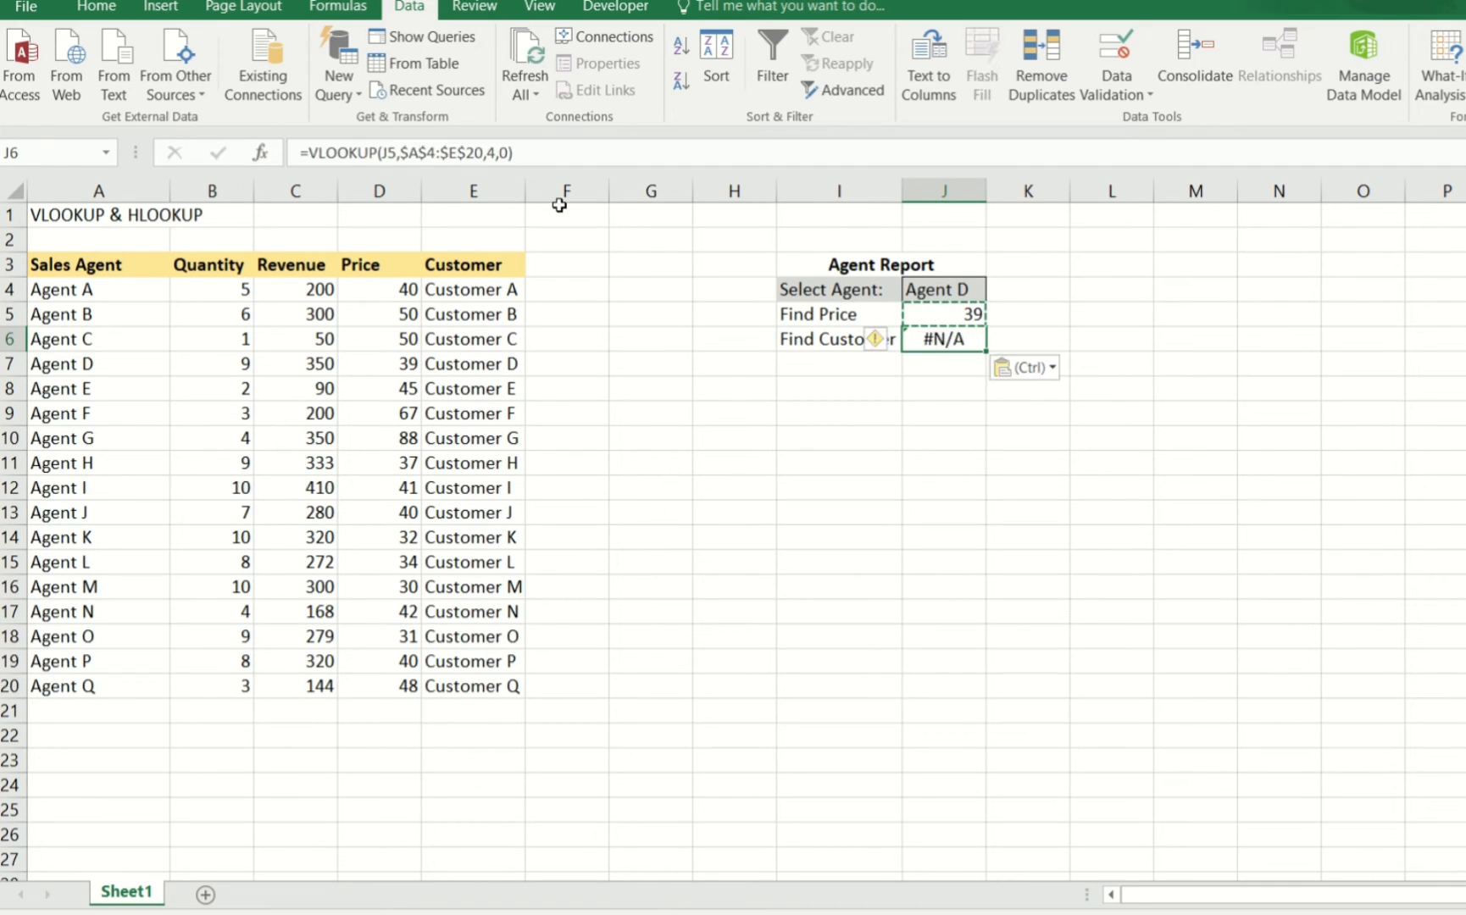
- Make the lookup value in the J5 price formula absolute as $J$4
{"action": "left_click", "coordinate": [958, 316]}
{"action": "double_click", "coordinate": [957, 315]}
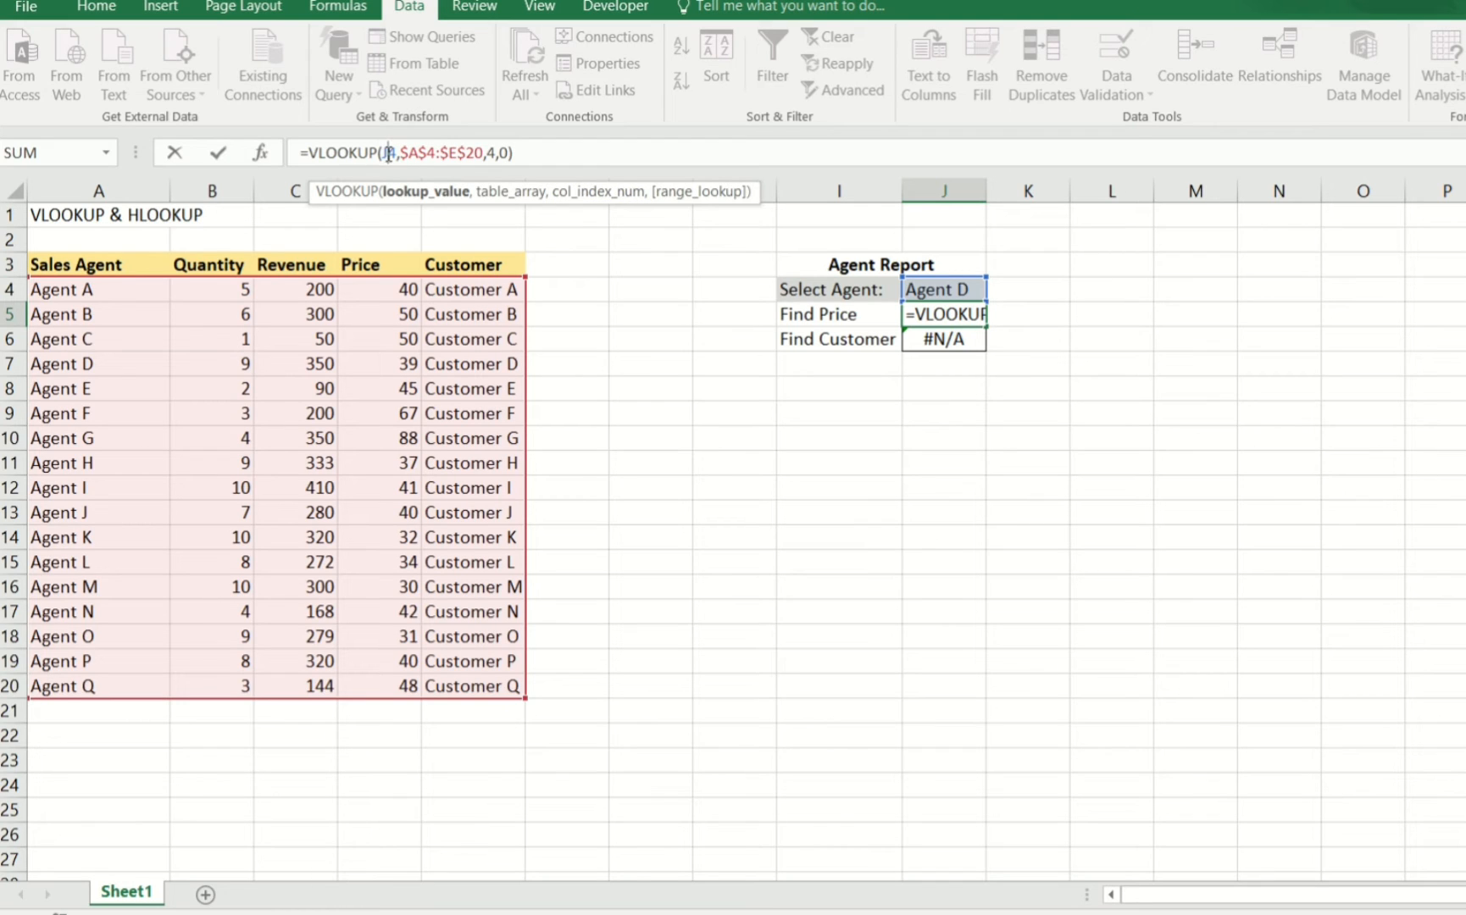
{"action": "key", "text": "F4"}
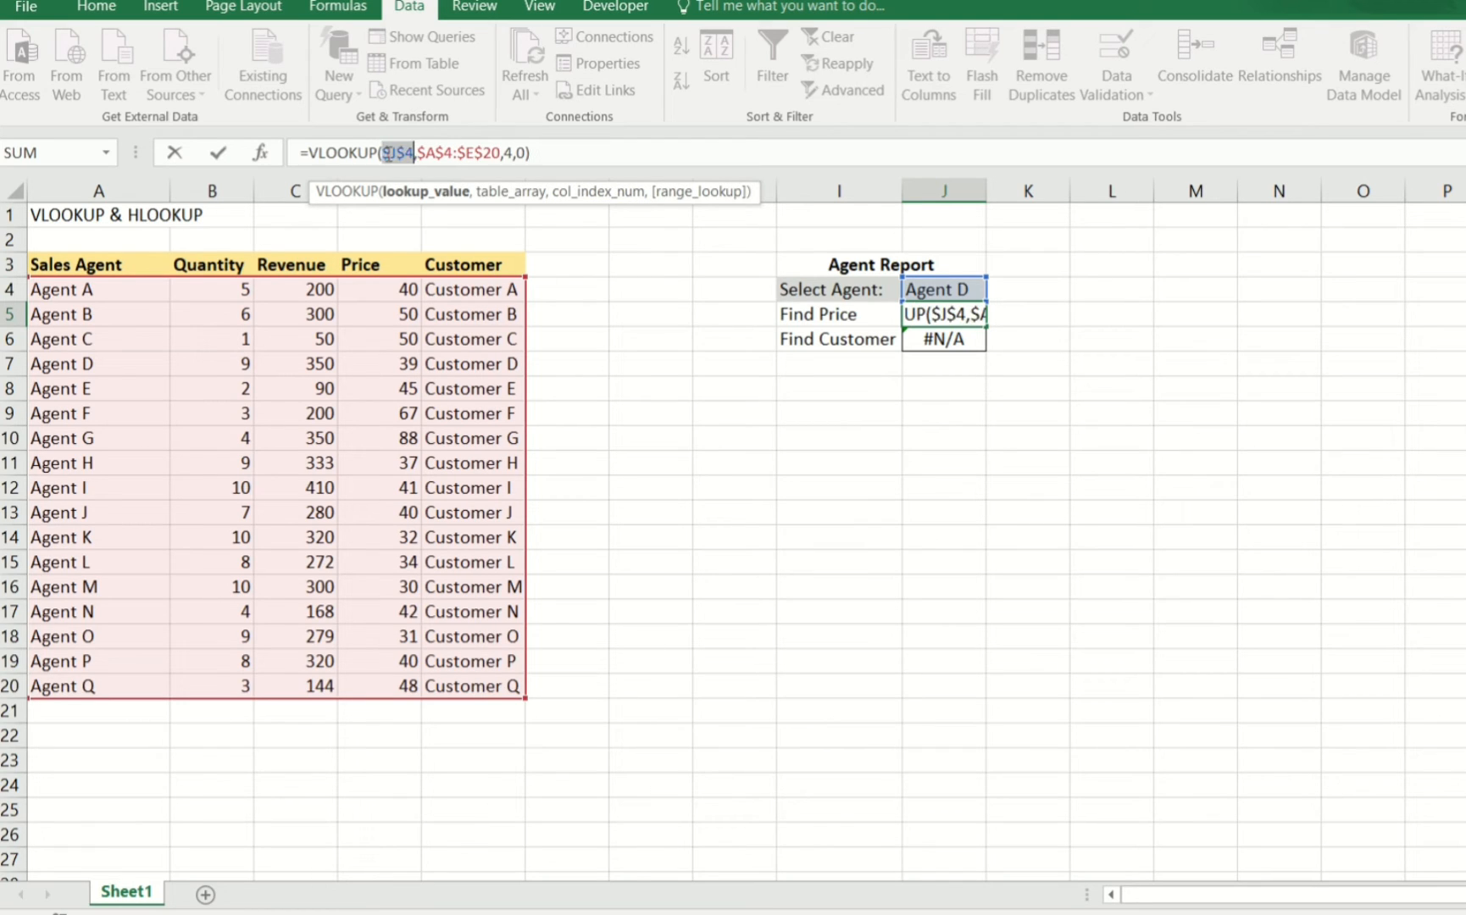
{"action": "key", "text": "Return"}
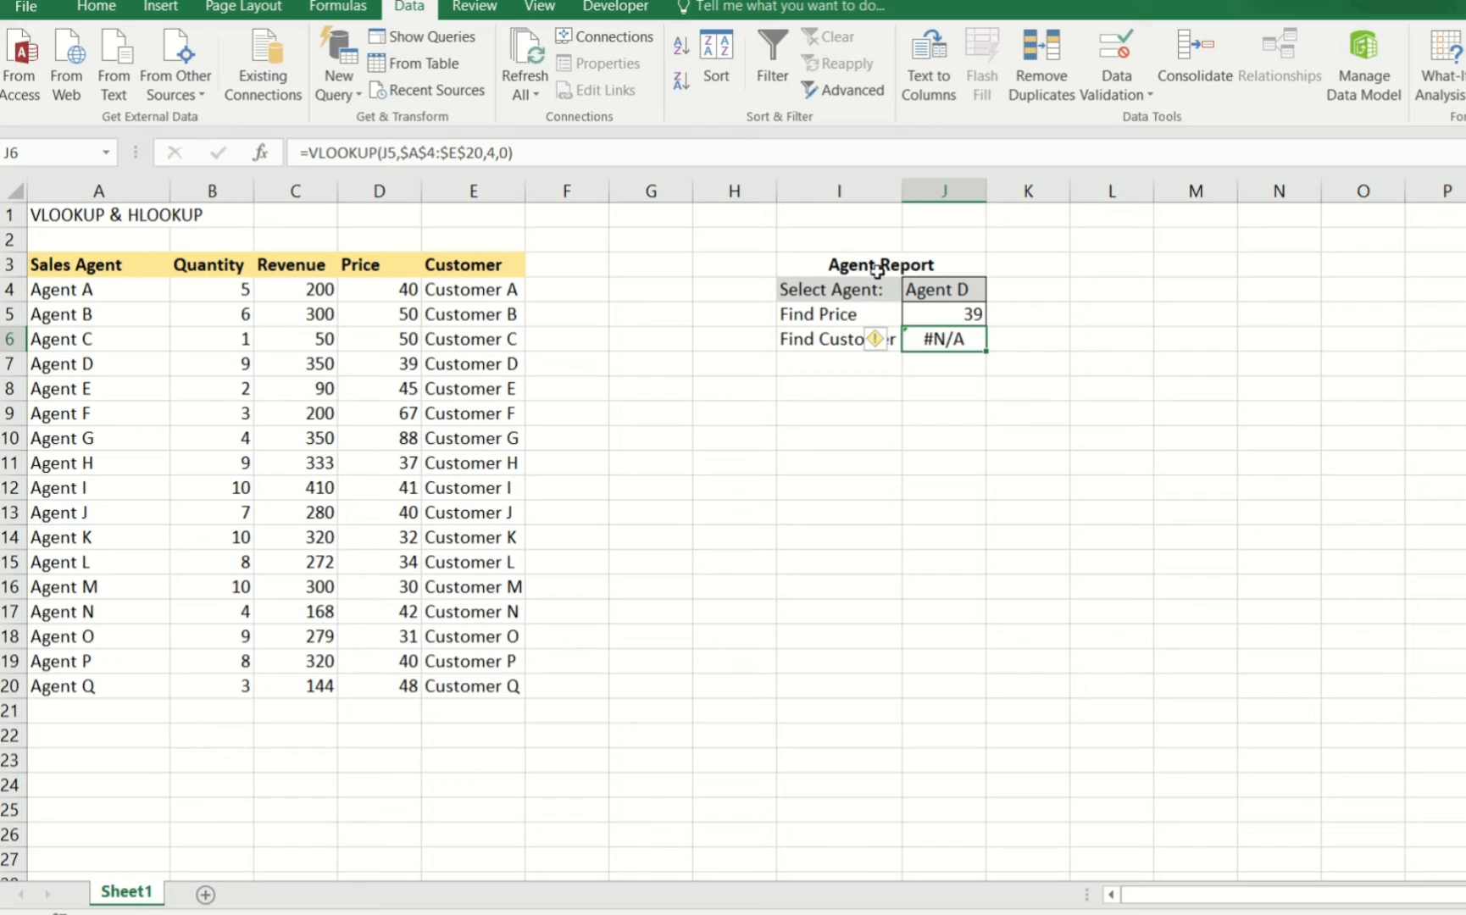
- Check the lookup reference in J6 and replace its formula with a copy of the Find Price formula from J5
{"action": "left_click", "coordinate": [935, 312]}
{"action": "key", "text": "Down"}
{"action": "left_click", "coordinate": [441, 152]}
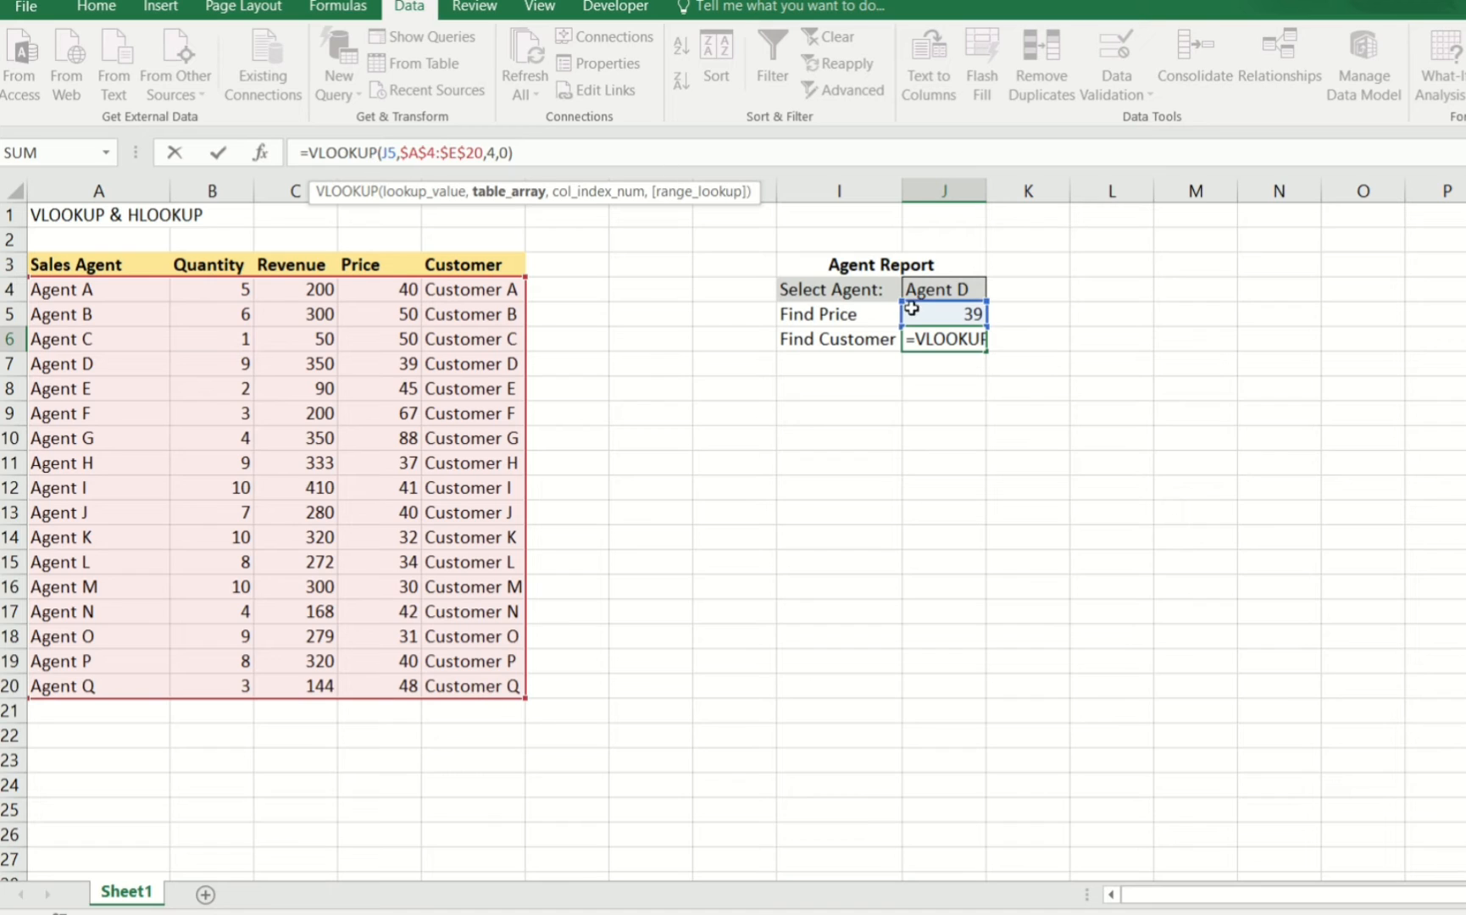
{"action": "key", "text": "Return"}
{"action": "key", "text": "Up"}
{"action": "key", "text": "Up"}
{"action": "key", "text": "Down"}
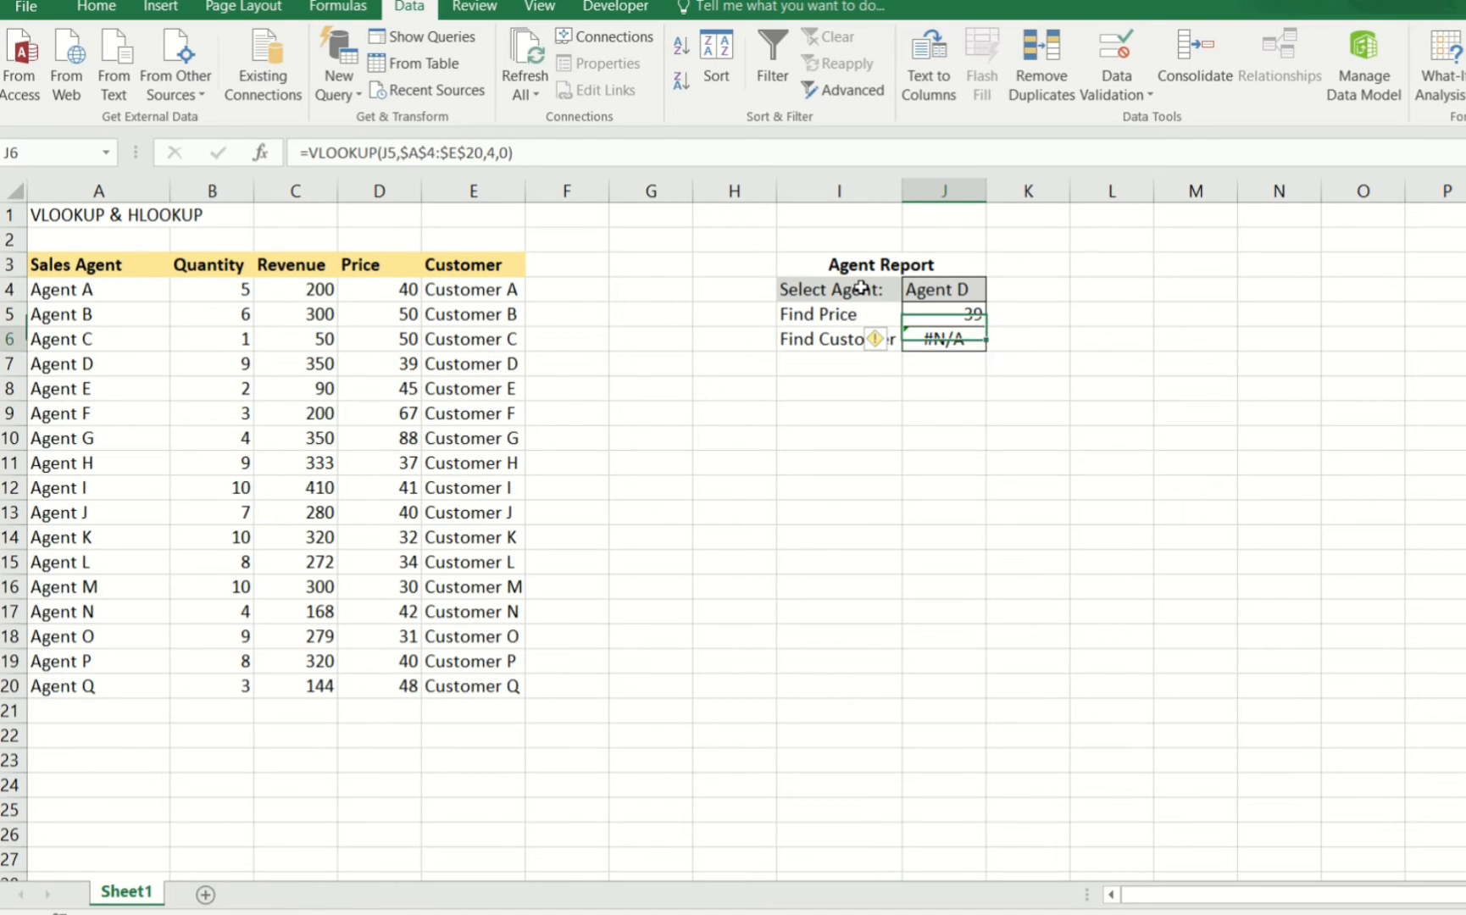
{"action": "key", "text": "Up"}
{"action": "key", "text": "ctrl+c"}
{"action": "key", "text": "Down"}
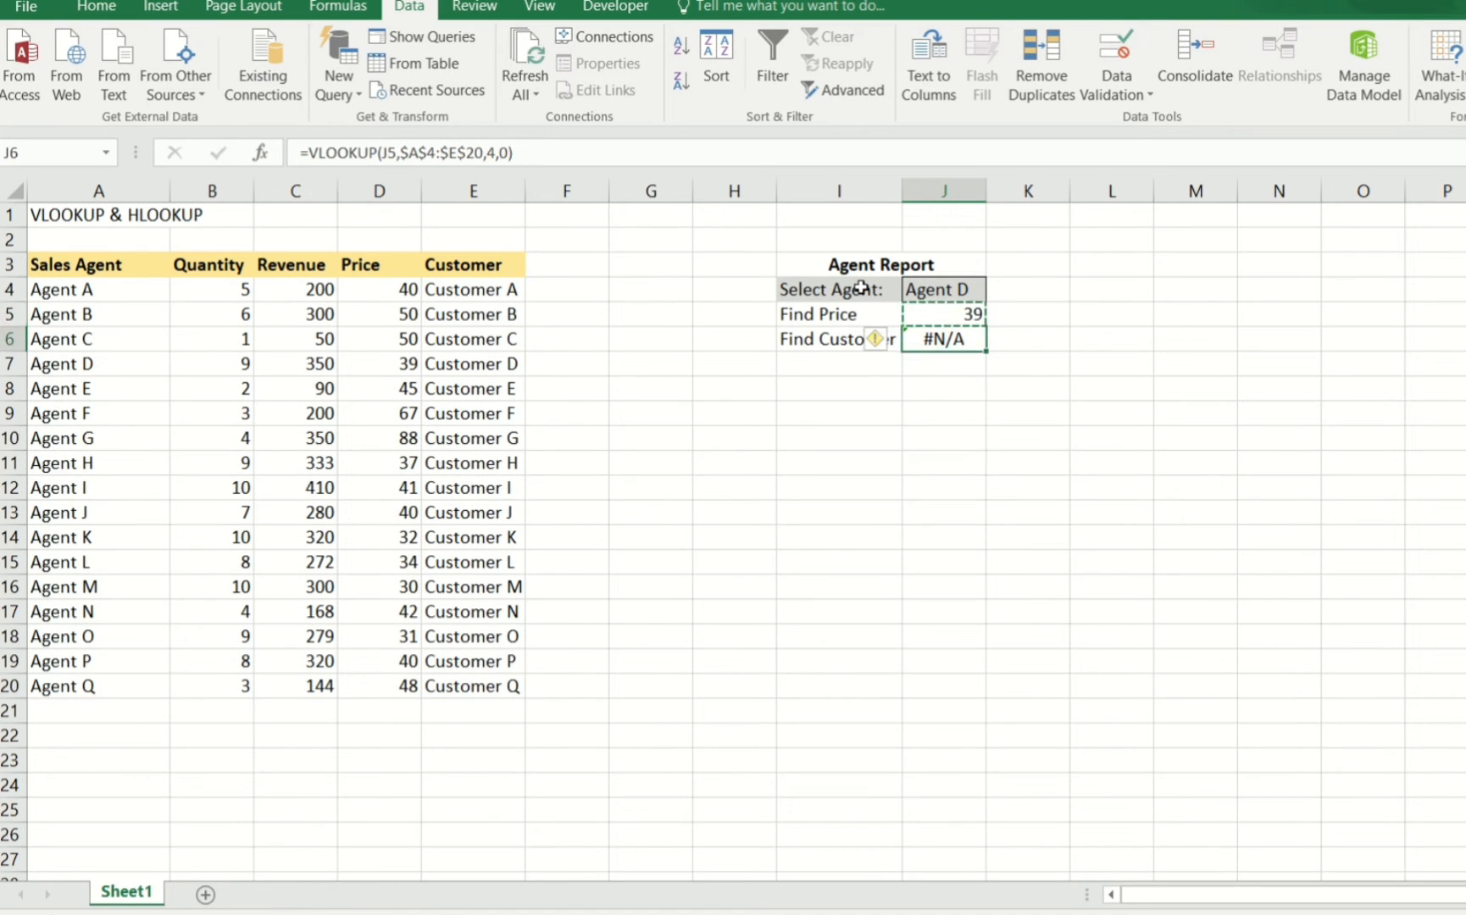
{"action": "key", "text": "ctrl+v"}
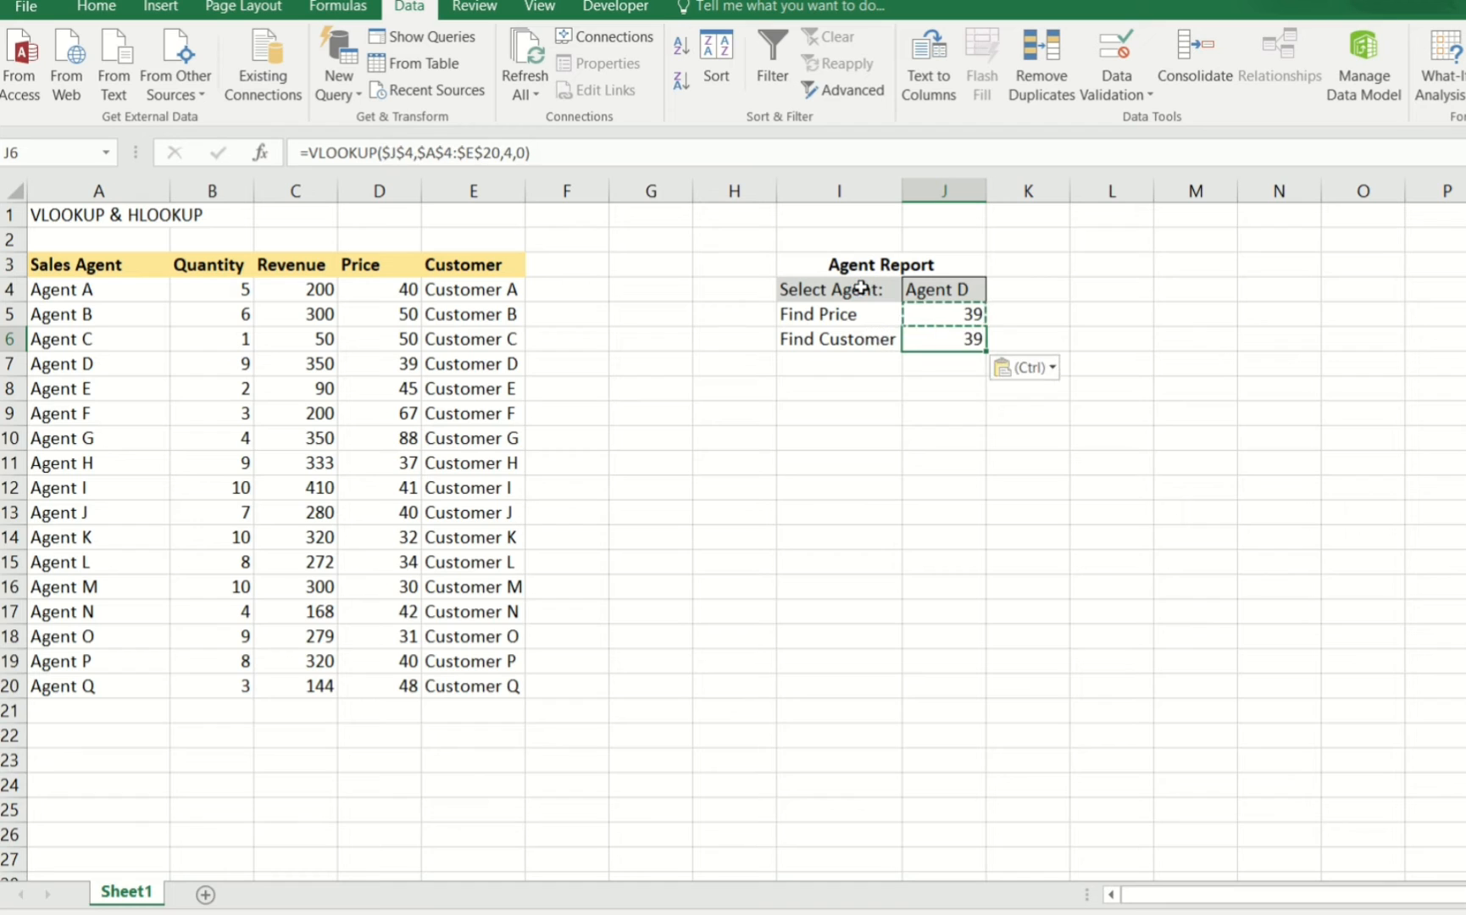
- Set the column index of the Find Customer VLOOKUP in J6 to 5 and compare the result with Agent D's row
{"action": "left_click", "coordinate": [511, 152]}
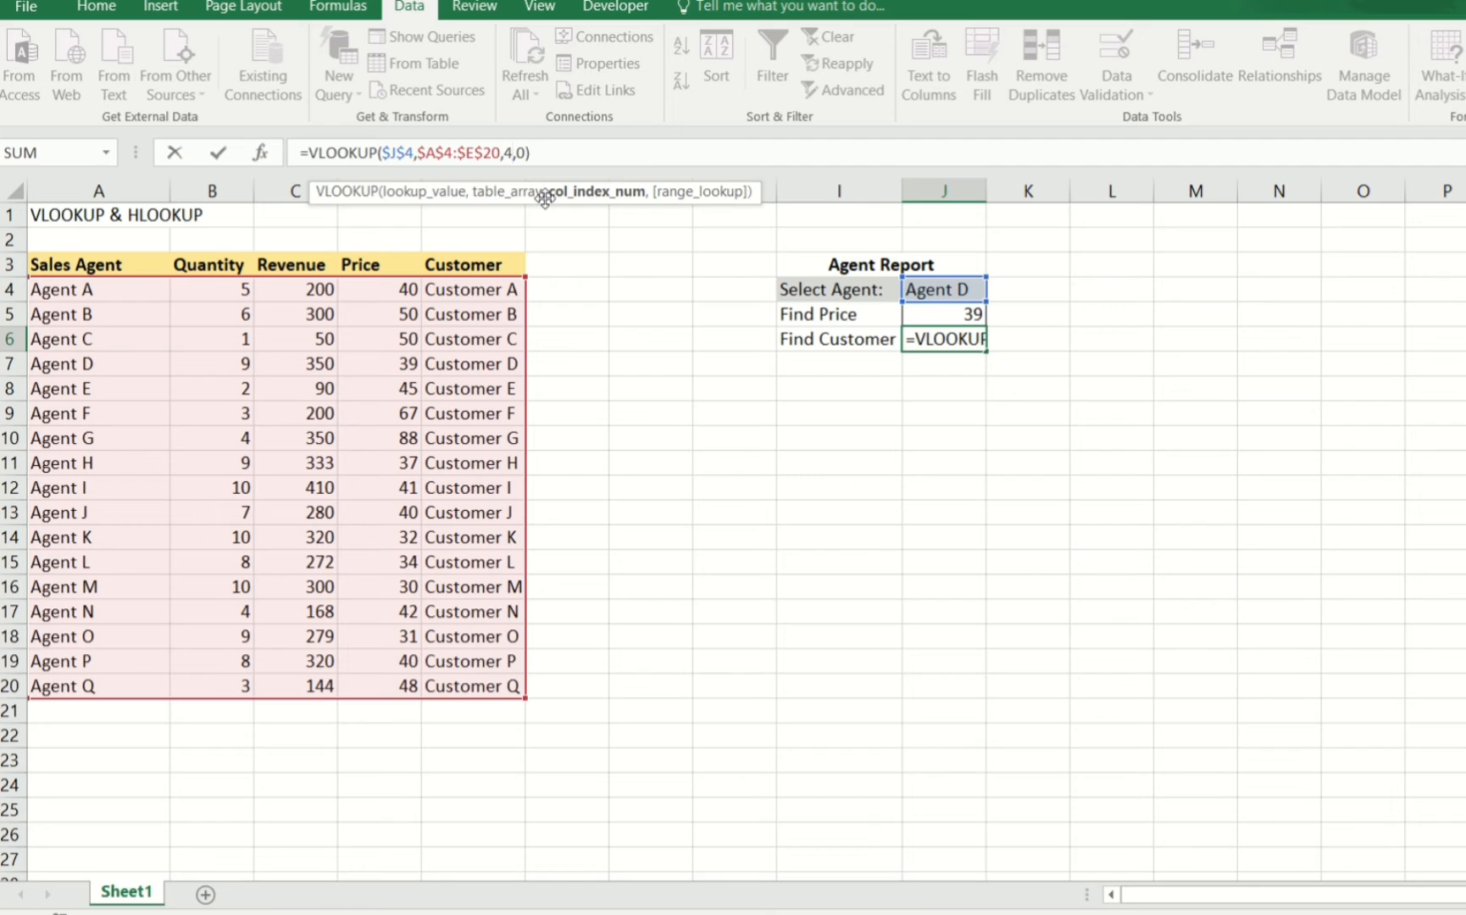
{"action": "key", "text": "BackSpace"}
{"action": "type", "text": "5"}
{"action": "key", "text": "Return"}
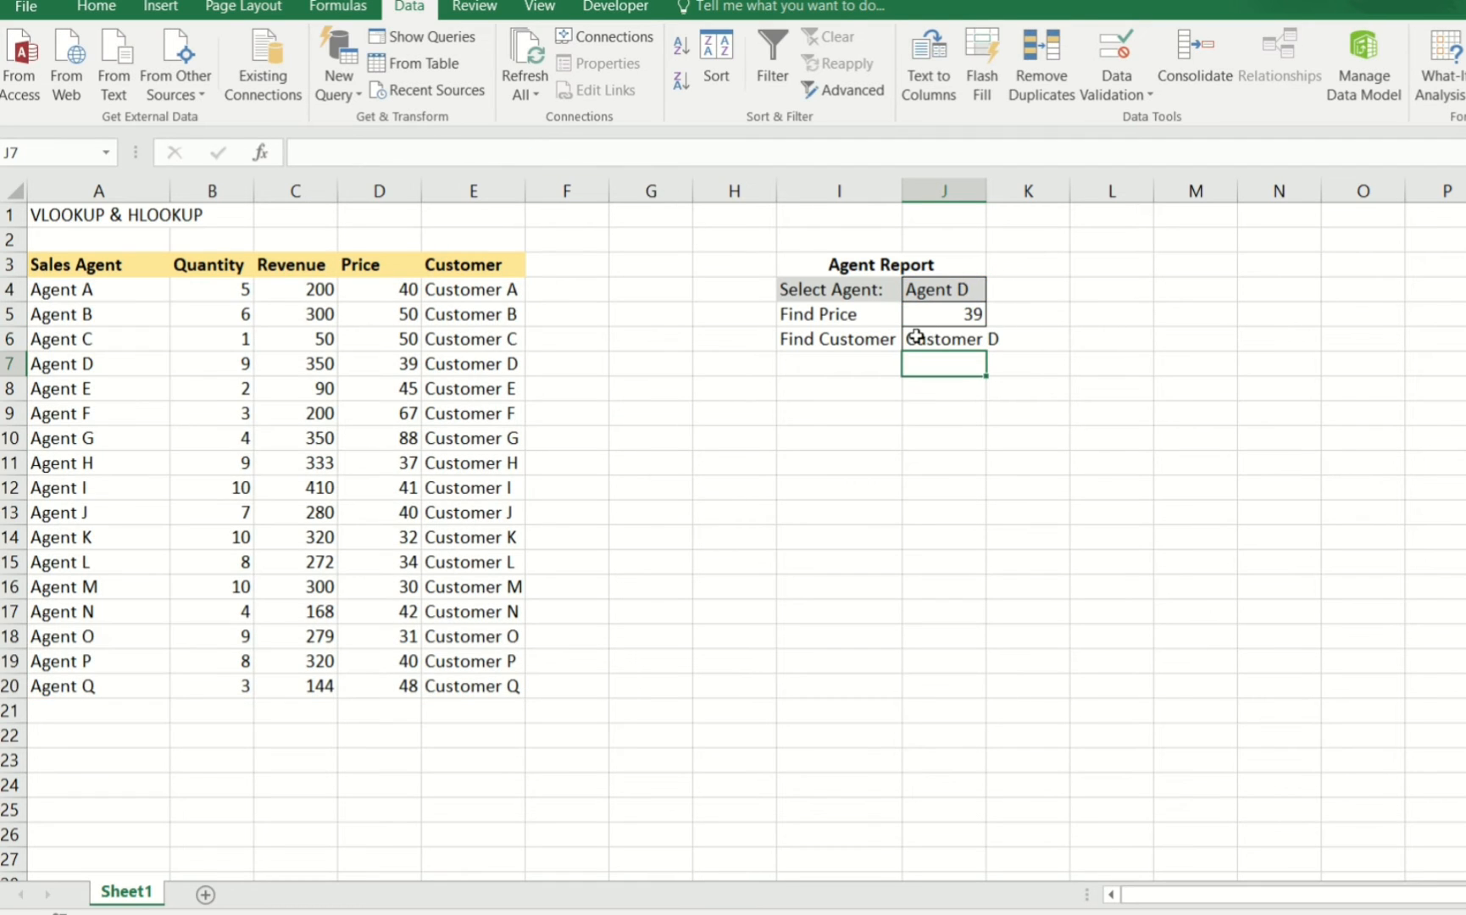
{"action": "left_click", "coordinate": [949, 336]}
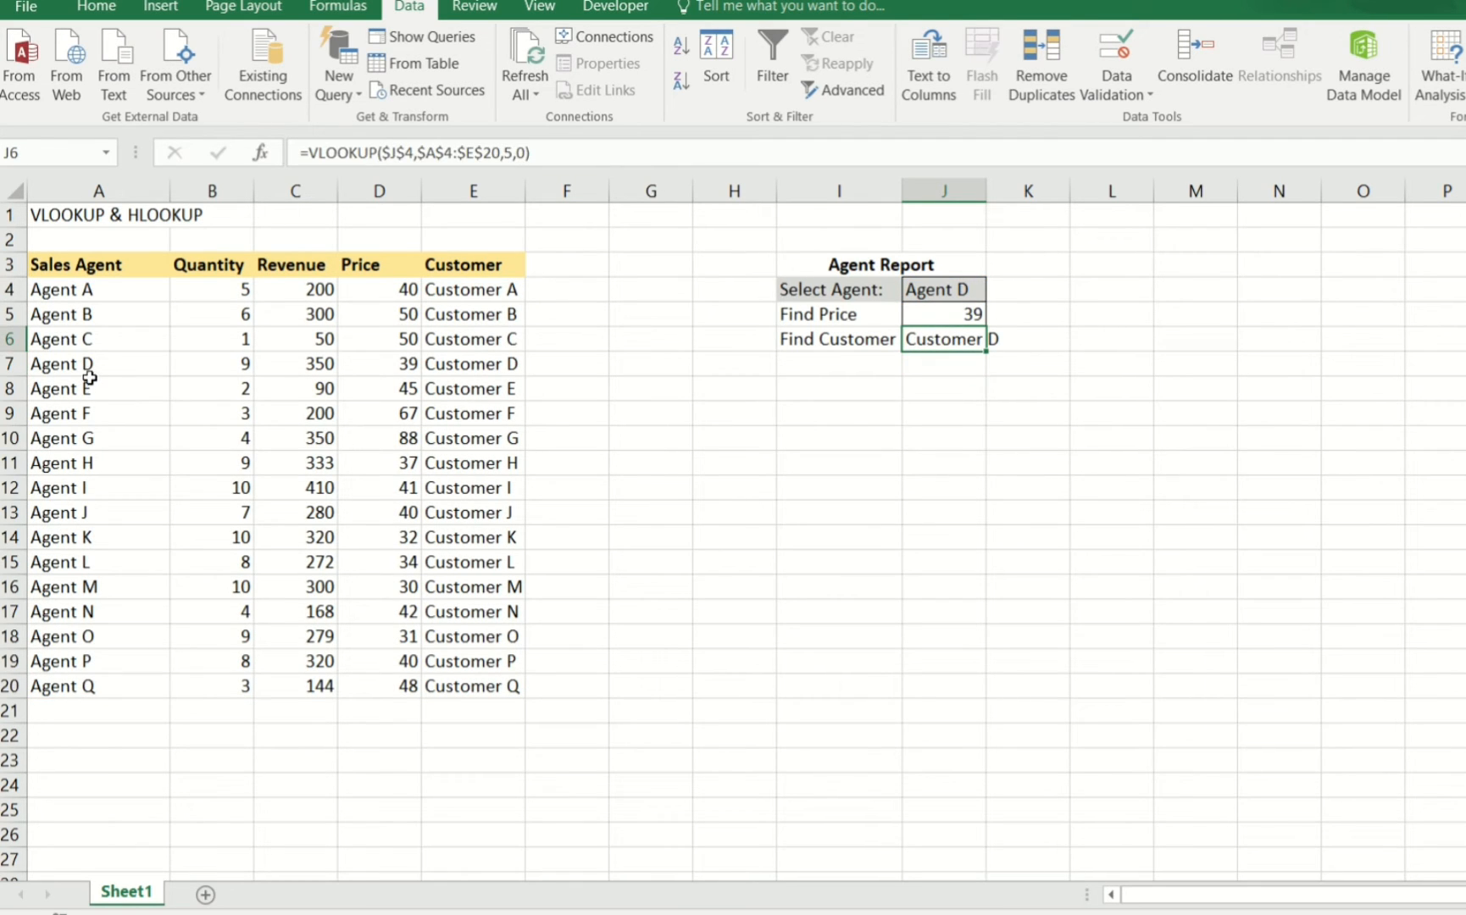
{"action": "left_click_drag", "start_coordinate": [87, 368], "coordinate": [462, 373]}
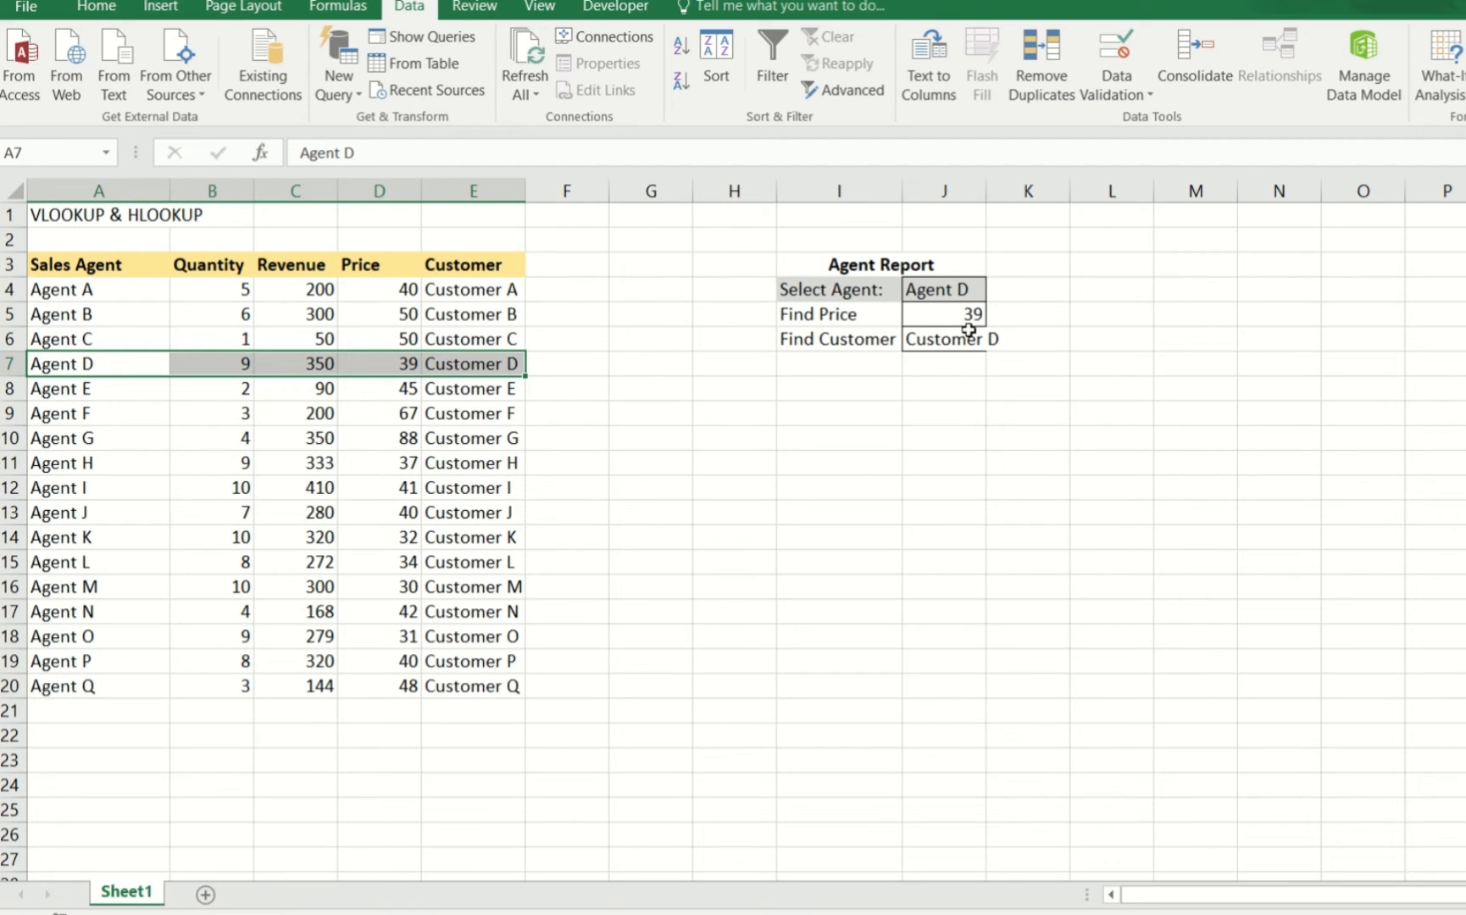
- Choose Agent G from the dropdown list in J4 and compare the report with Agent G's row in the data
{"action": "left_click", "coordinate": [964, 293]}
{"action": "left_click", "coordinate": [996, 290]}
{"action": "left_click", "coordinate": [928, 366]}
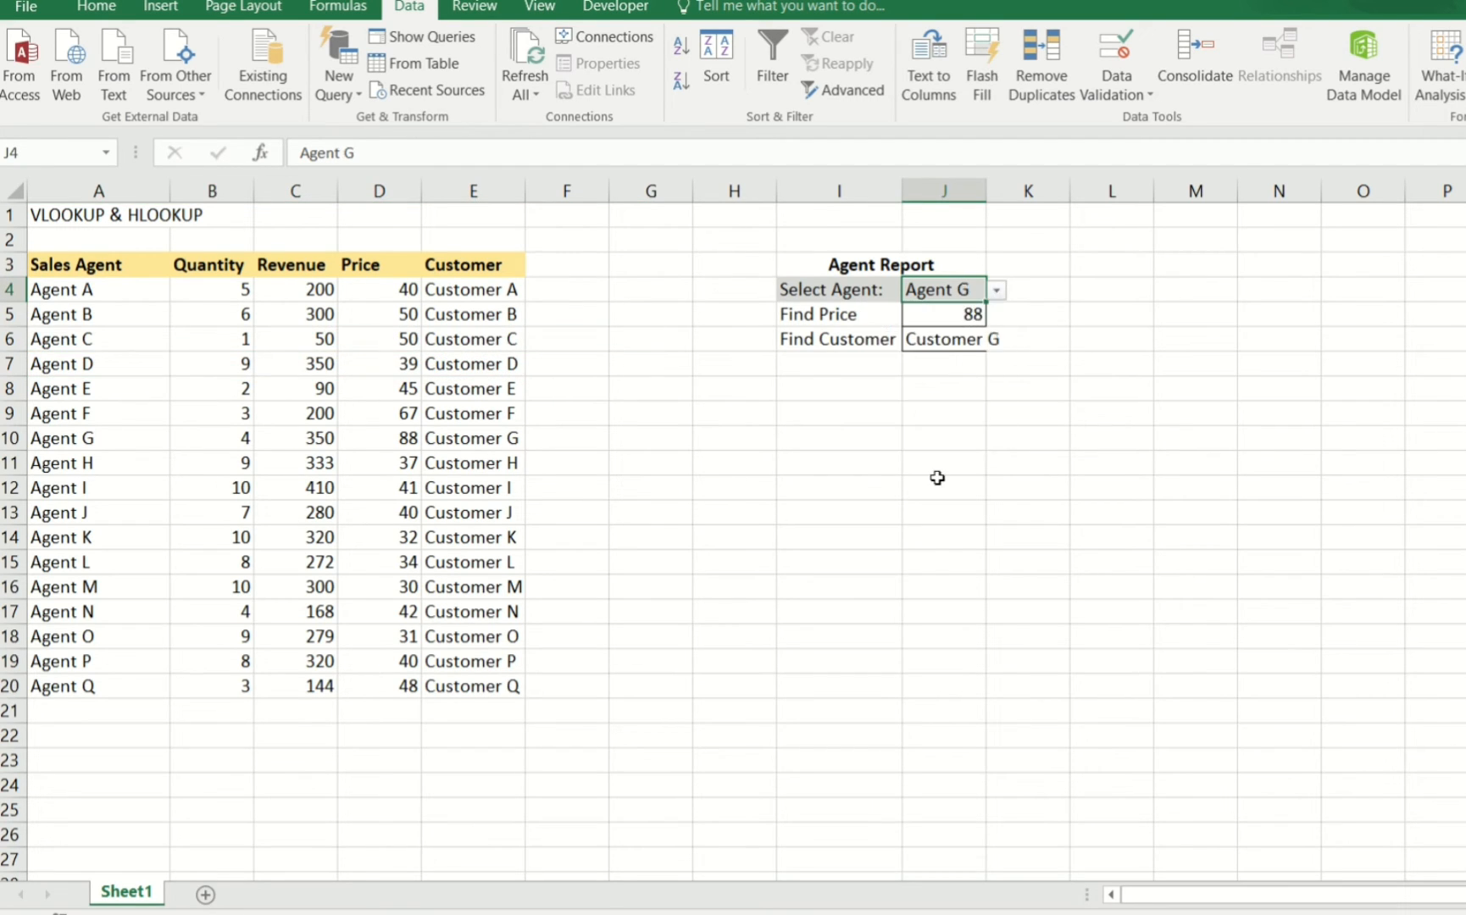
{"action": "left_click_drag", "start_coordinate": [108, 440], "coordinate": [477, 441]}
- Widen column J slightly so the Find Customer result fits inside its cell
{"action": "left_click", "coordinate": [942, 365]}
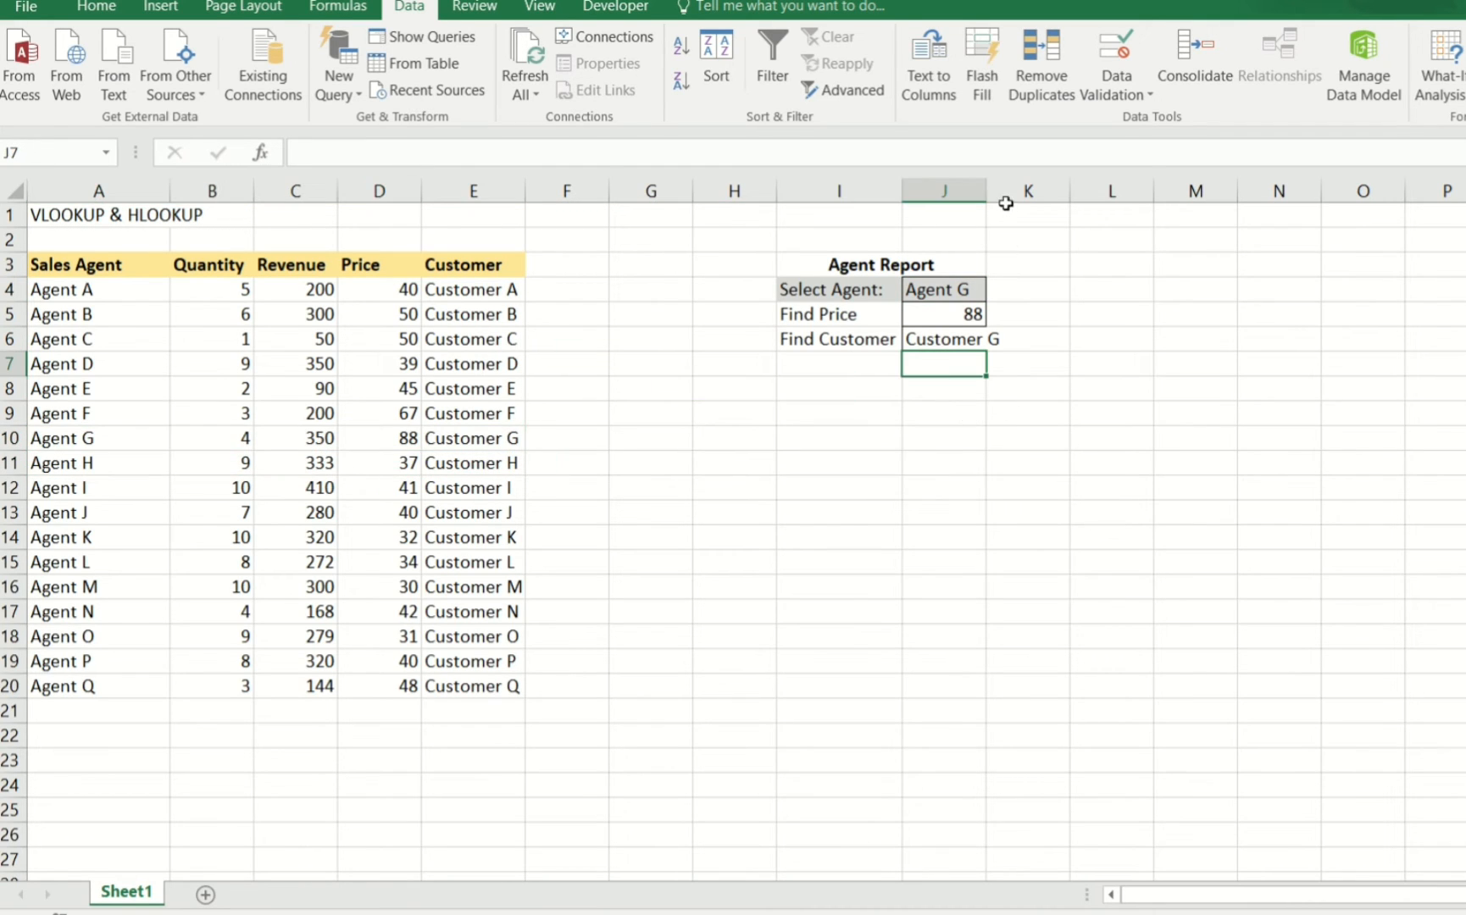
{"action": "left_click_drag", "start_coordinate": [987, 194], "coordinate": [1006, 194]}
- Start a new VLOOKUP formula in the Find Customer cell J6 with J4 as the lookup value
{"action": "left_click", "coordinate": [986, 340]}
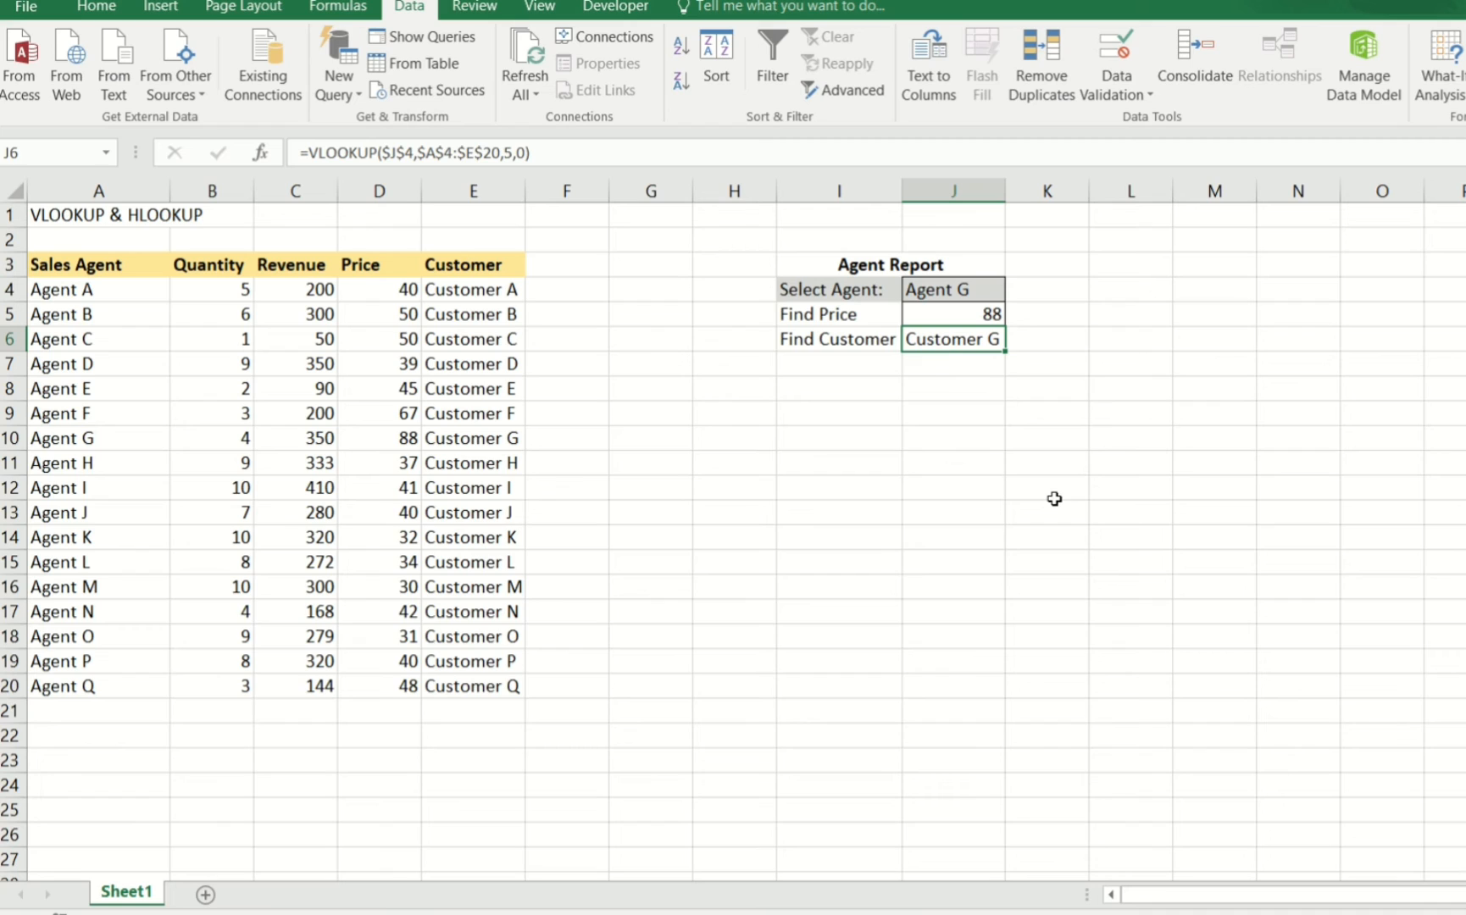
{"action": "key", "text": "F2"}
{"action": "type", "text": "="}
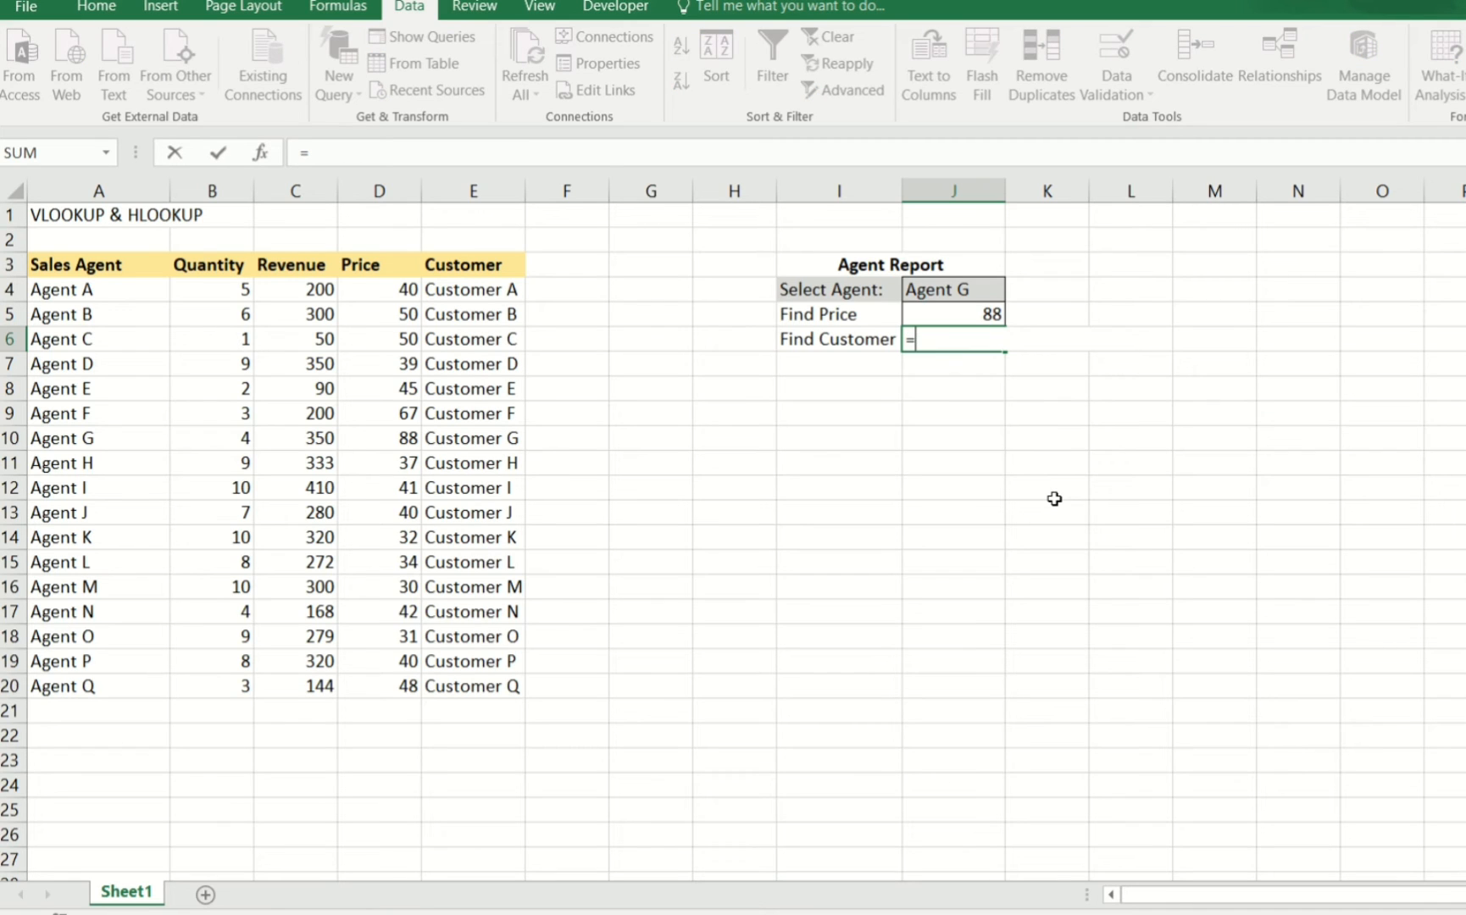
{"action": "type", "text": "v"}
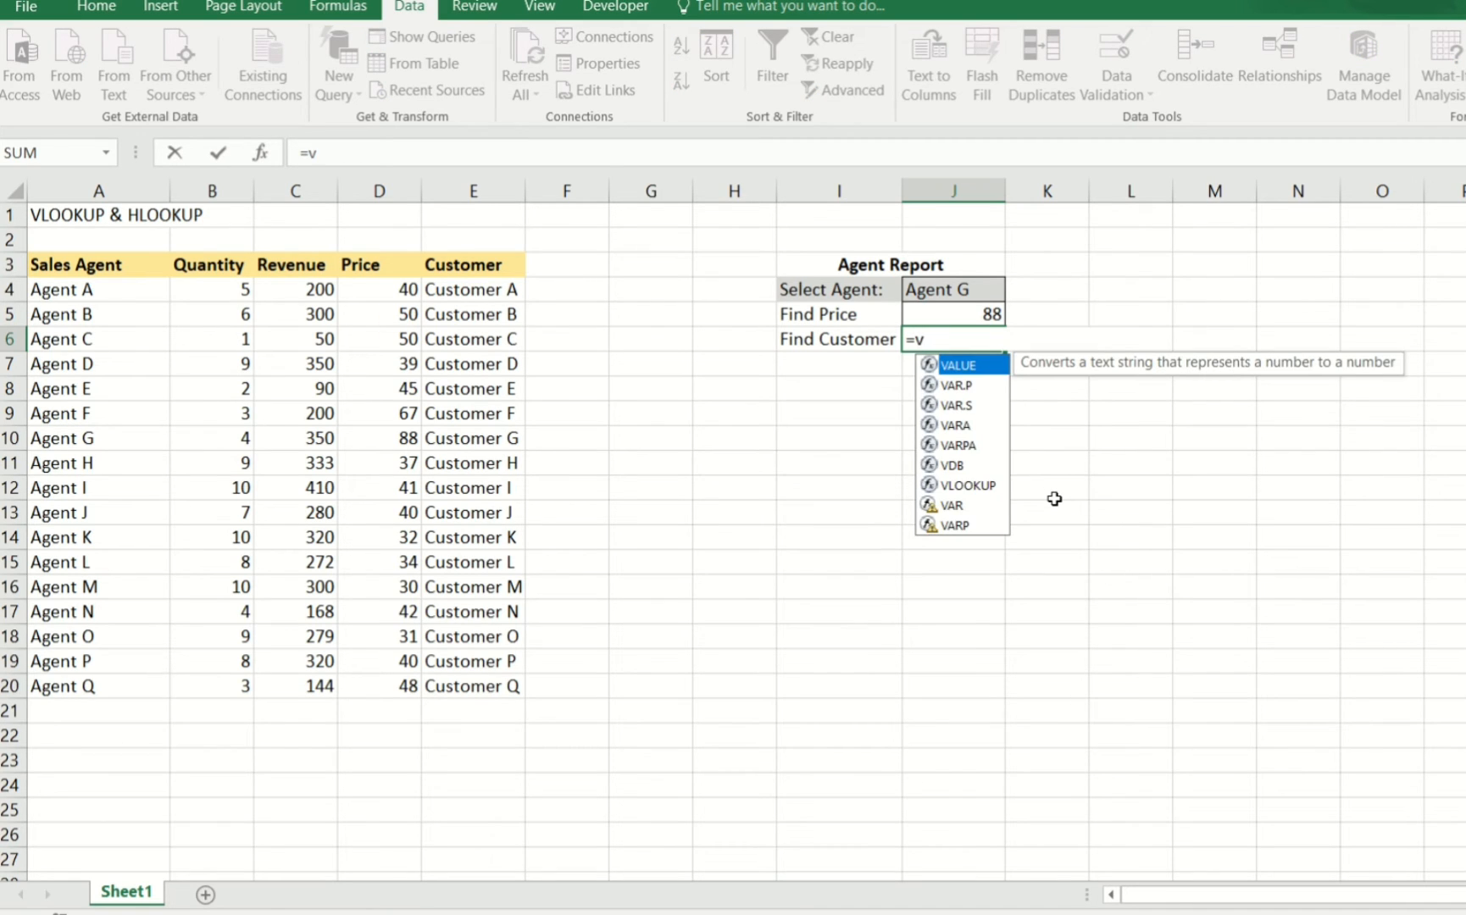
{"action": "type", "text": "l"}
{"action": "key", "text": "Tab"}
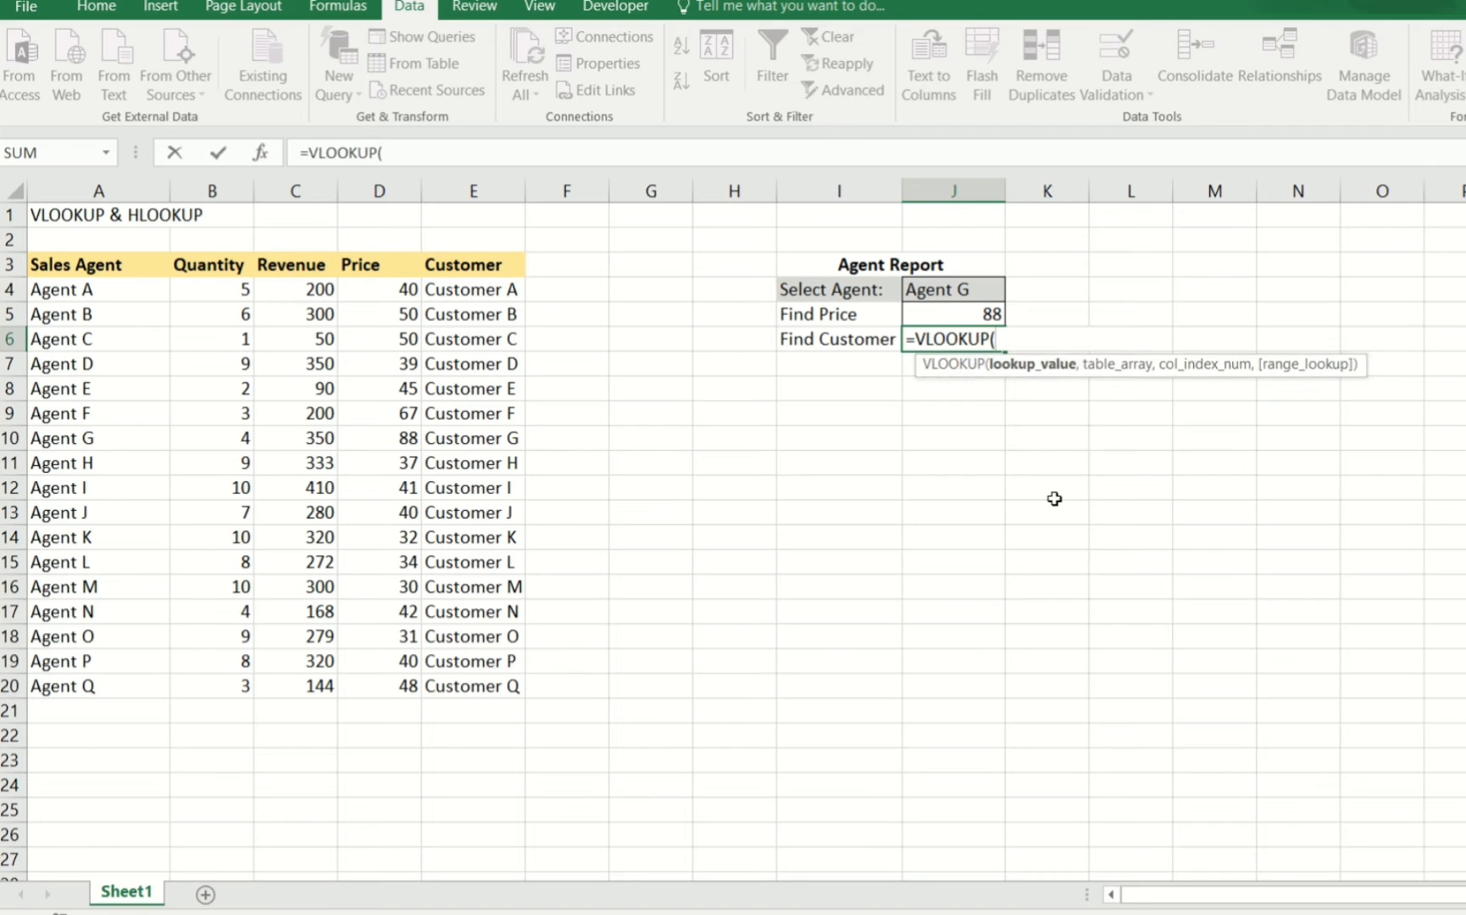
{"action": "left_click", "coordinate": [931, 290]}
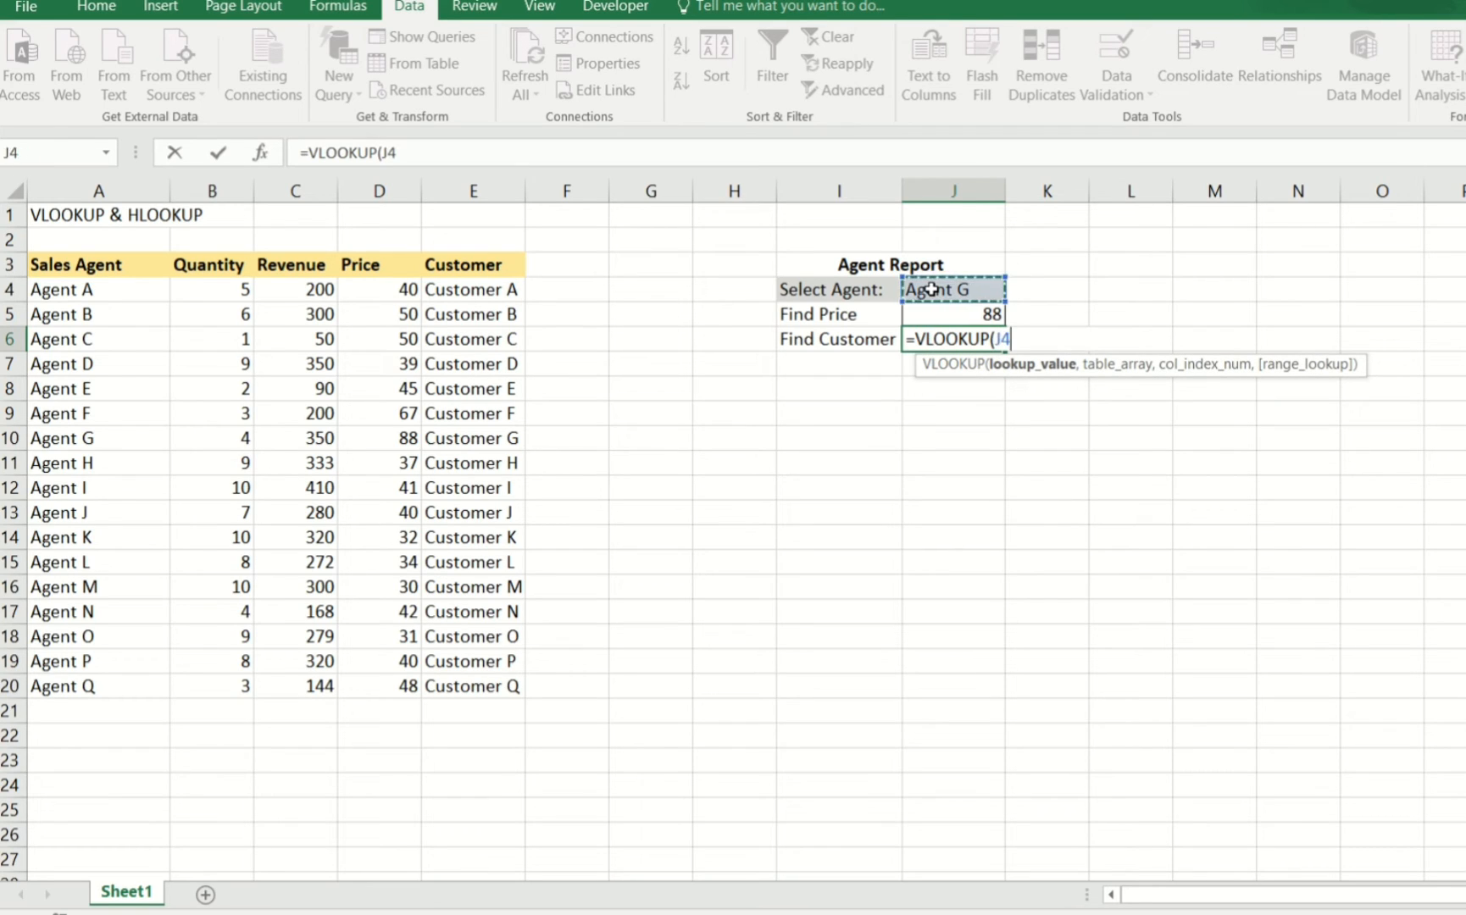
{"action": "type", "text": ","}
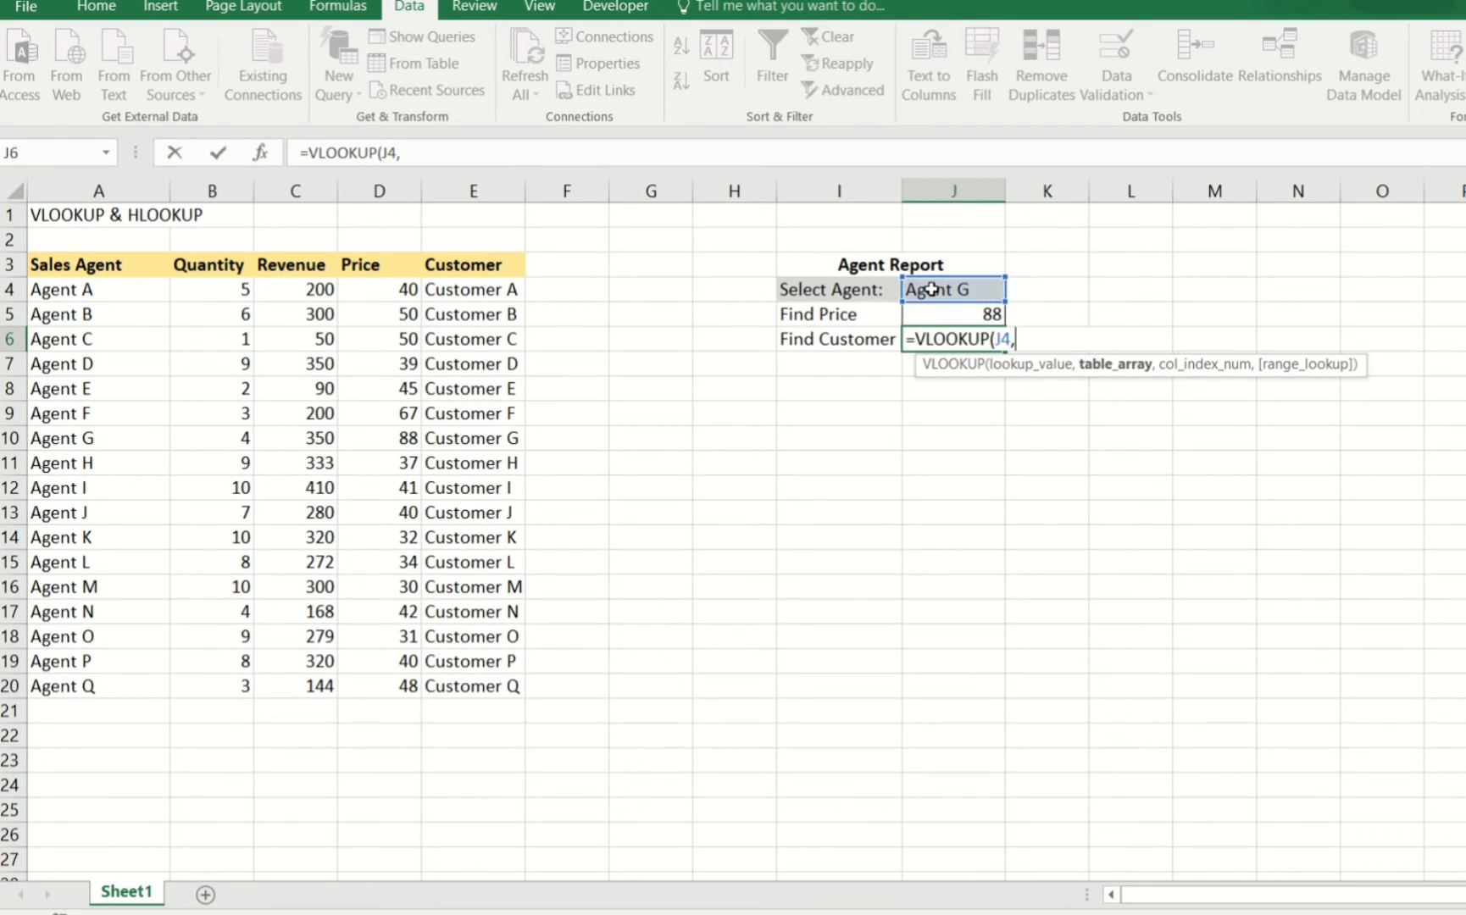
- Set the table array of the J6 VLOOKUP to the agent data A4:E20
{"action": "left_click", "coordinate": [138, 291]}
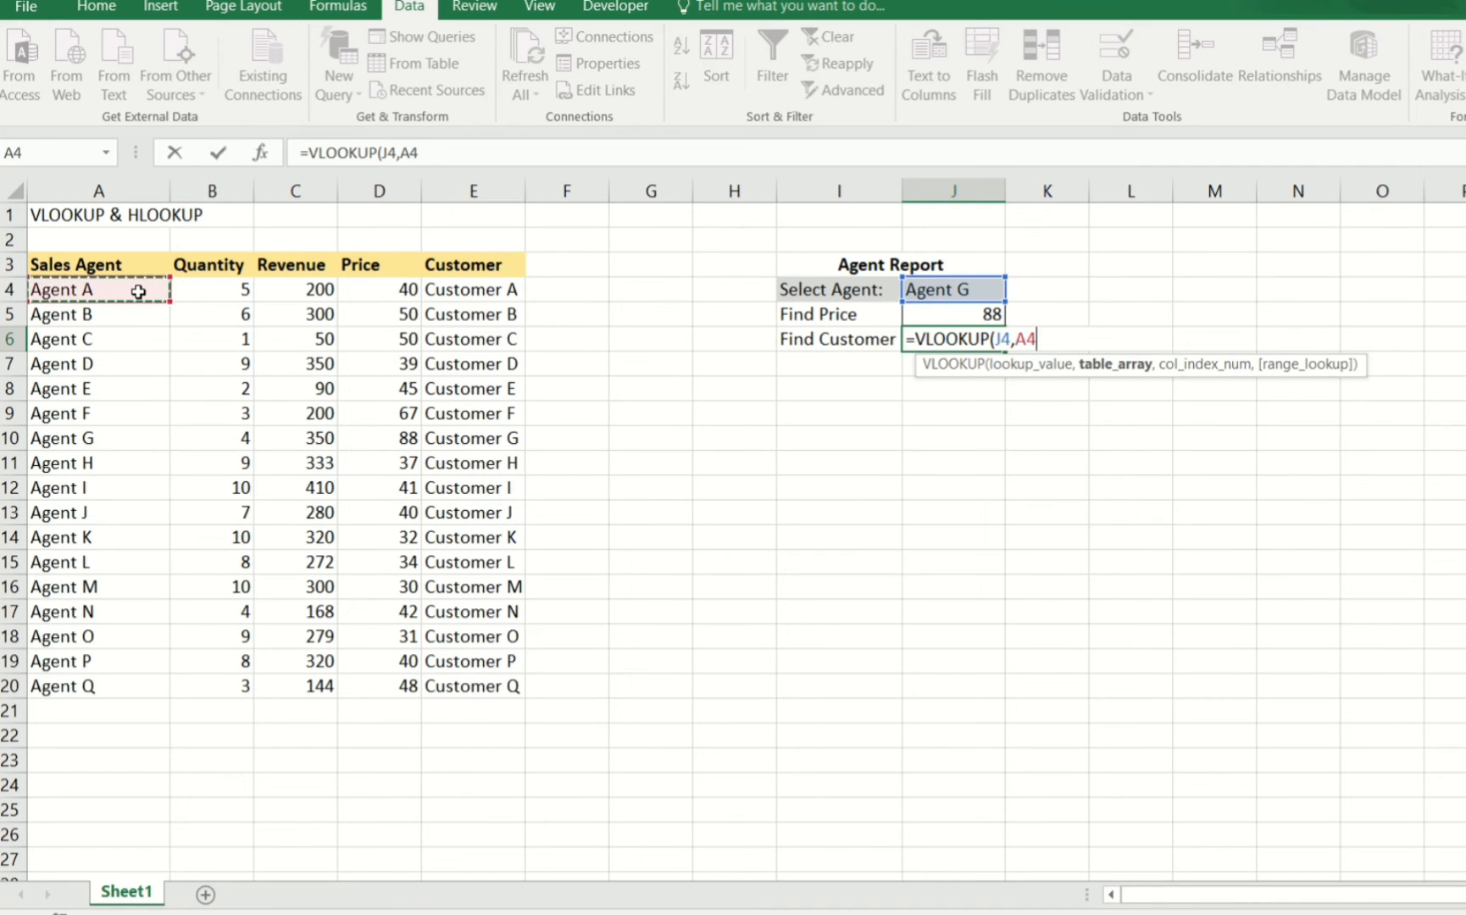
{"action": "key", "text": "ctrl+shift+Right"}
{"action": "key", "text": "ctrl+shift+Down"}
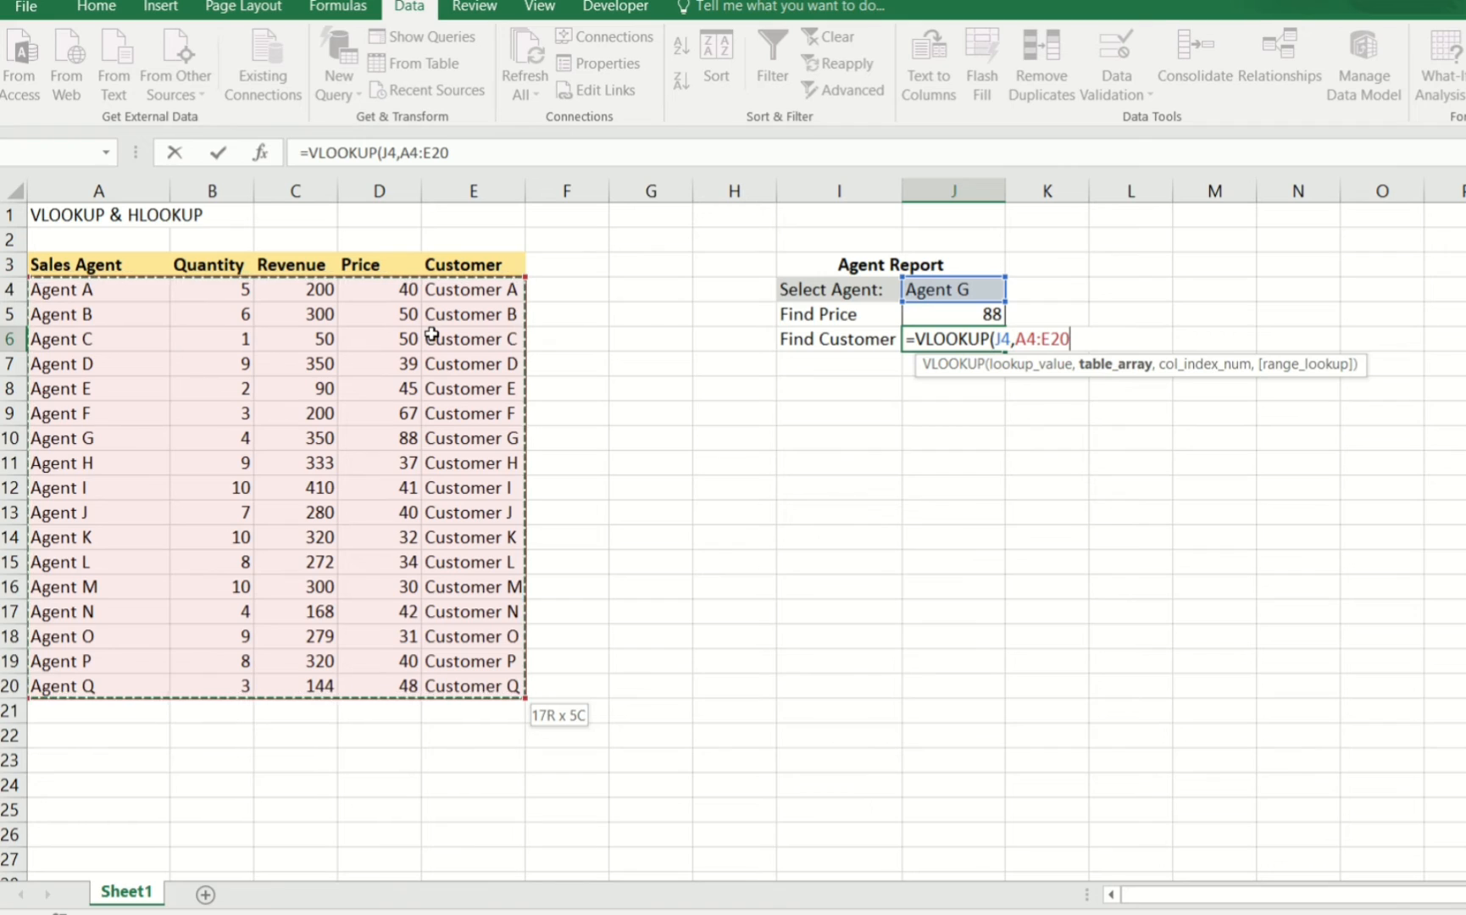
{"action": "type", "text": ","}
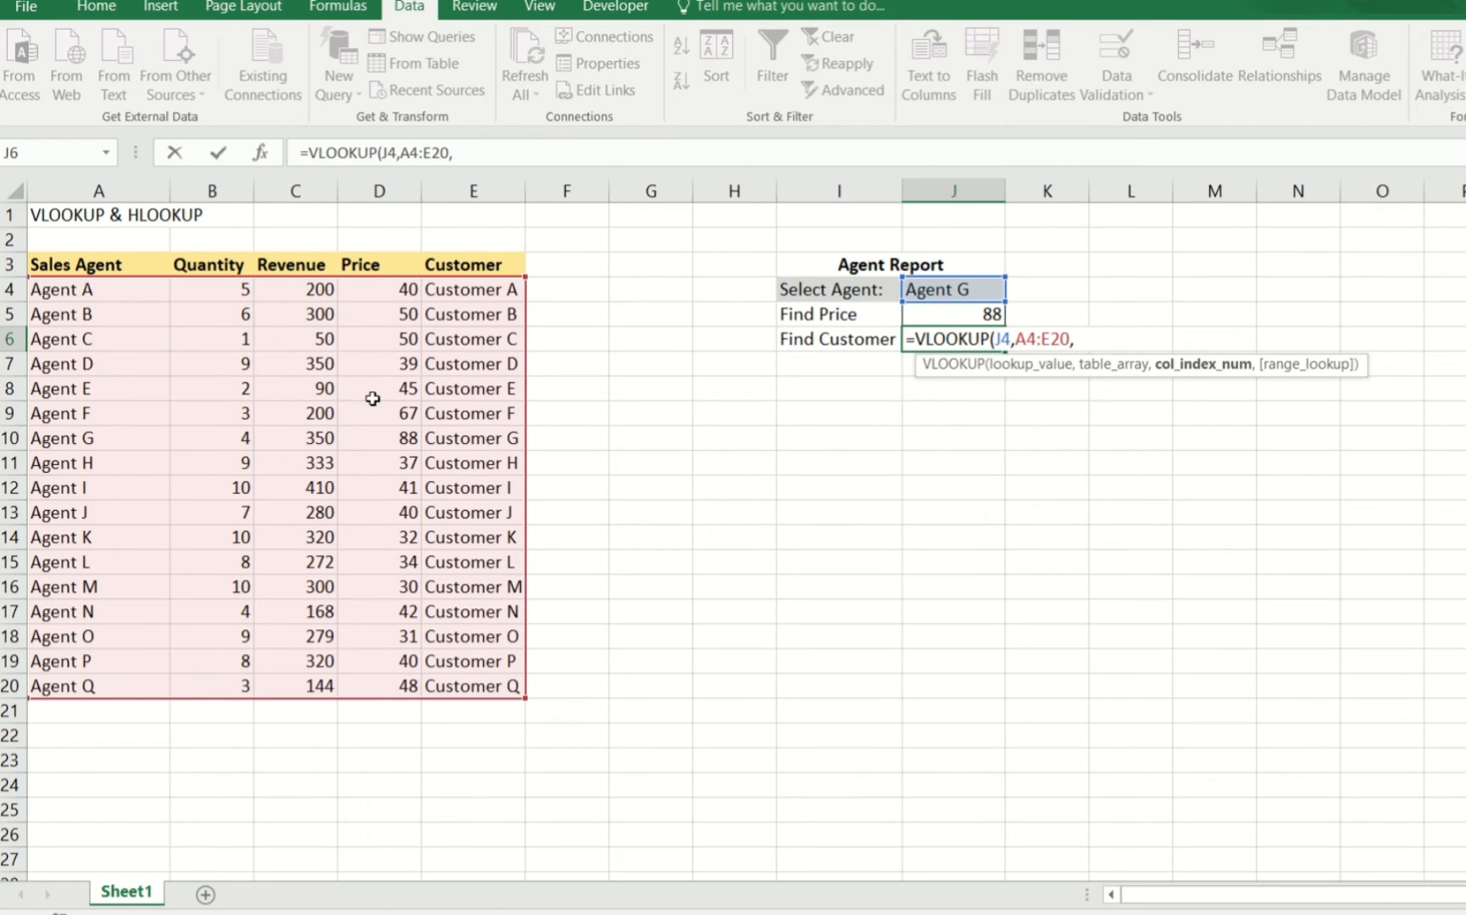
- Complete the Find Customer VLOOKUP with column index 5 and range lookup false
{"action": "left_click", "coordinate": [477, 152]}
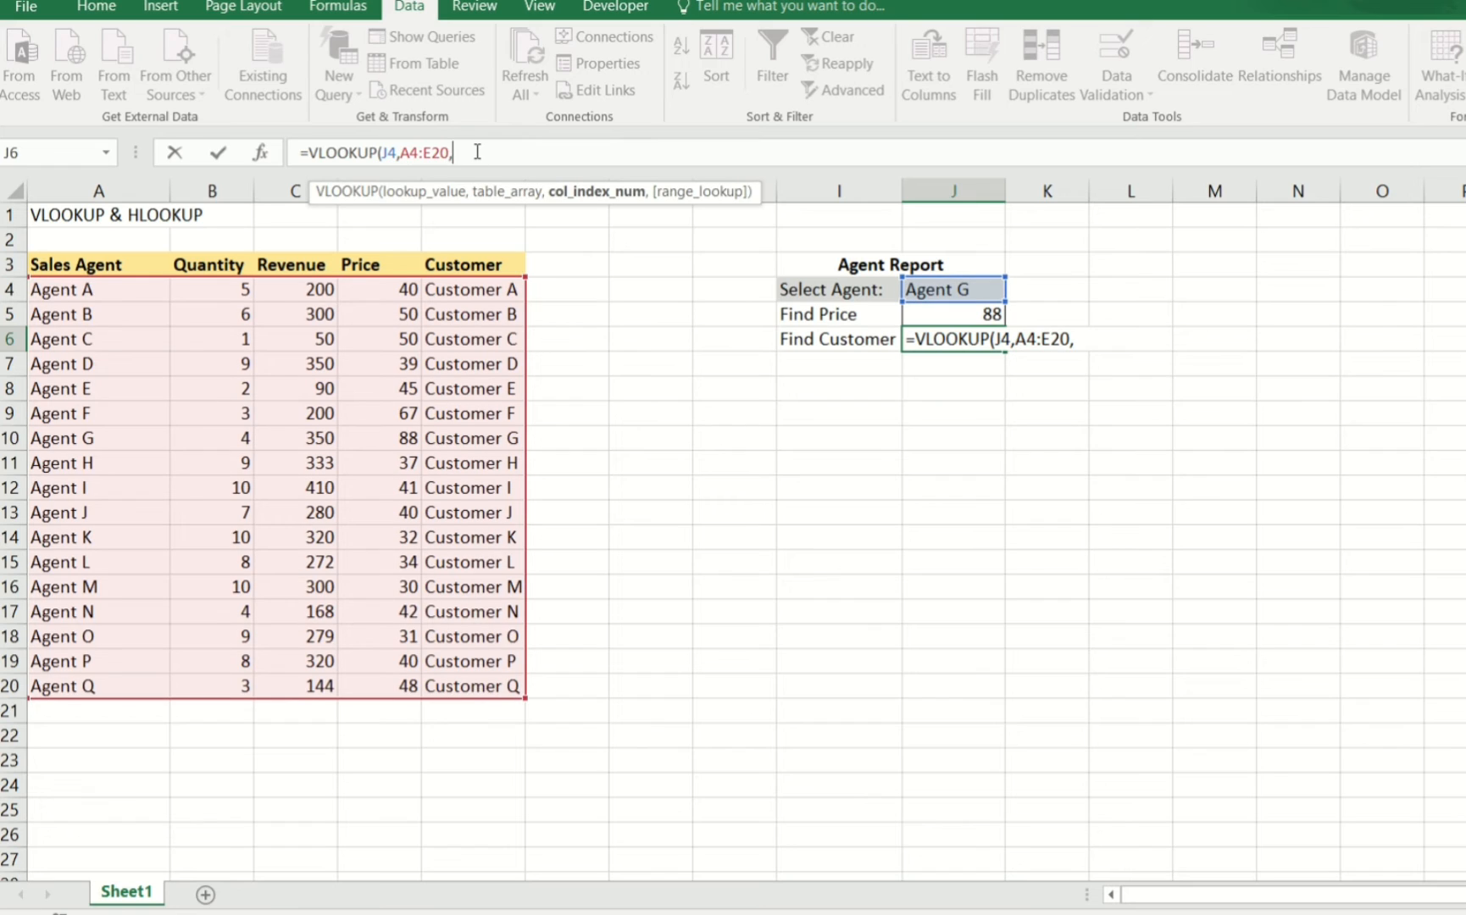
{"action": "type", "text": "5,fa"}
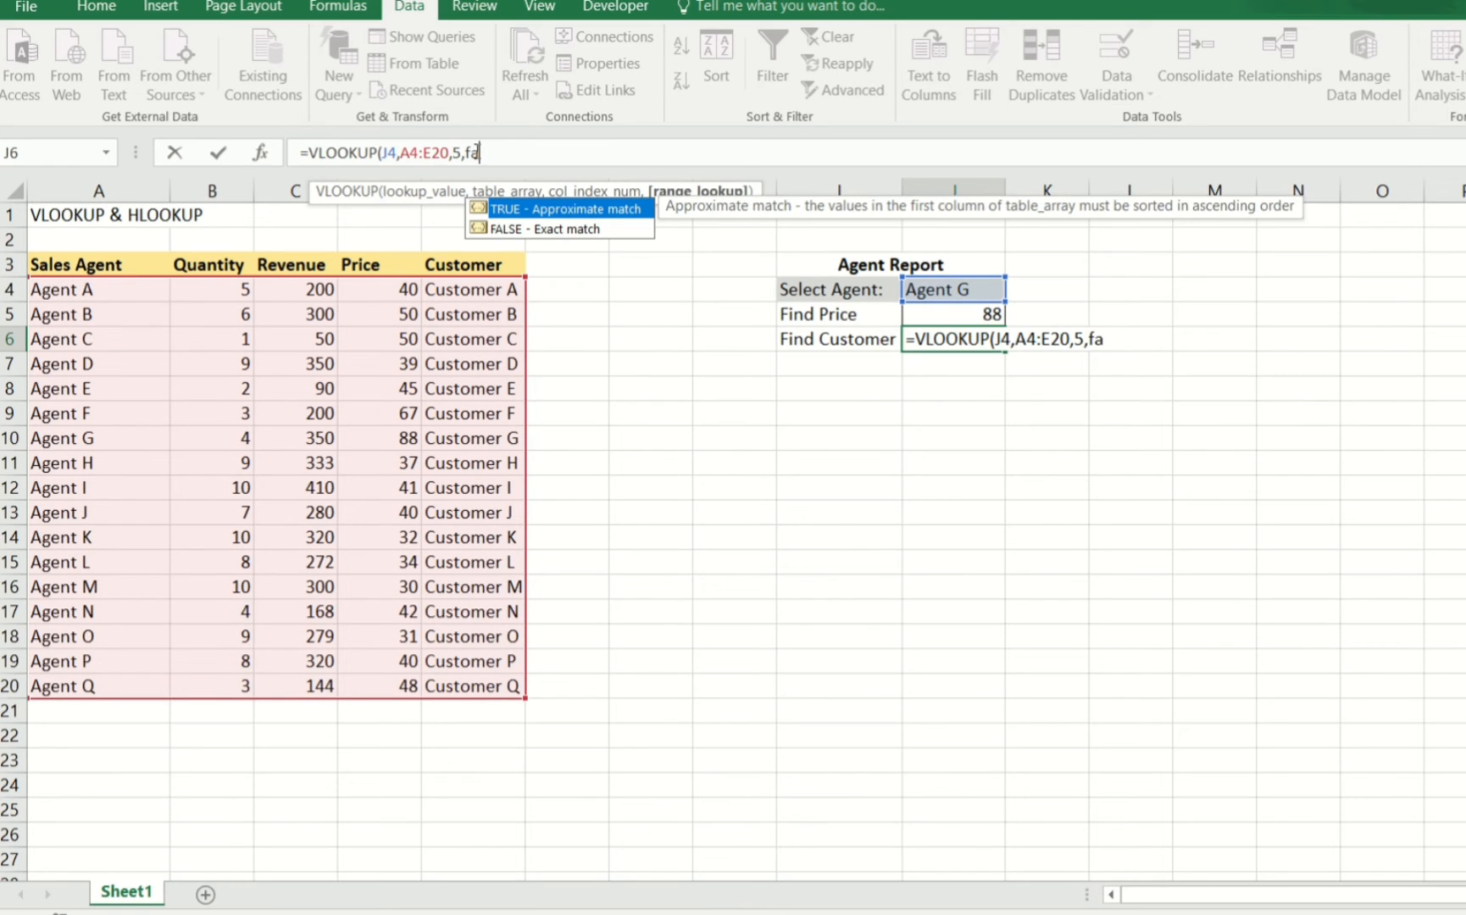
{"action": "type", "text": "lse)"}
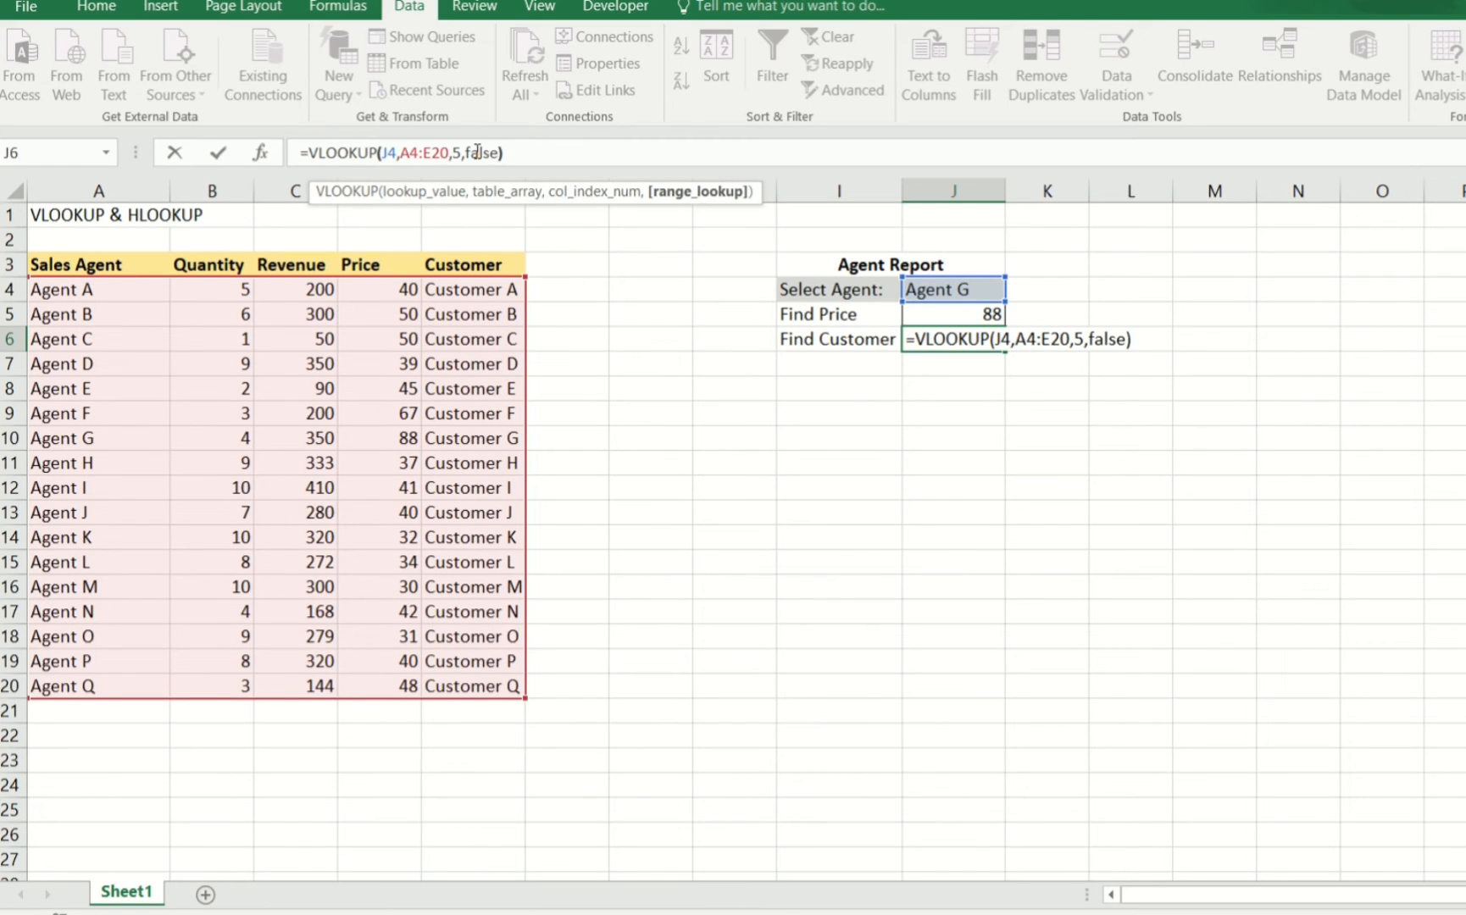
{"action": "key", "text": "Return"}
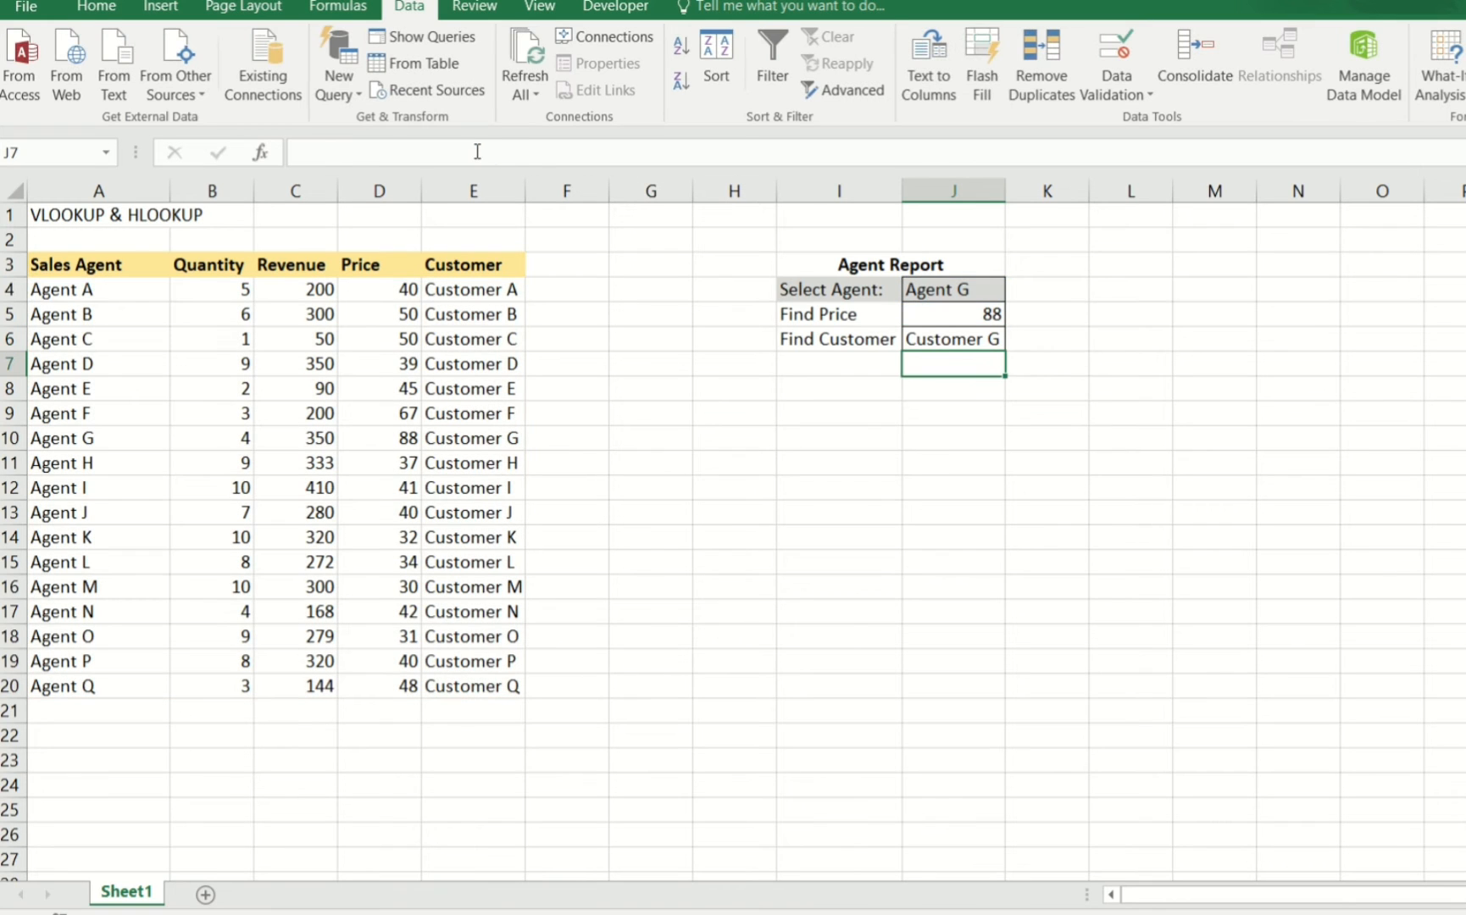
- Clear the existing VLOOKUP formula from the Find Price cell J5
{"action": "left_click", "coordinate": [941, 314]}
{"action": "left_click", "coordinate": [943, 336]}
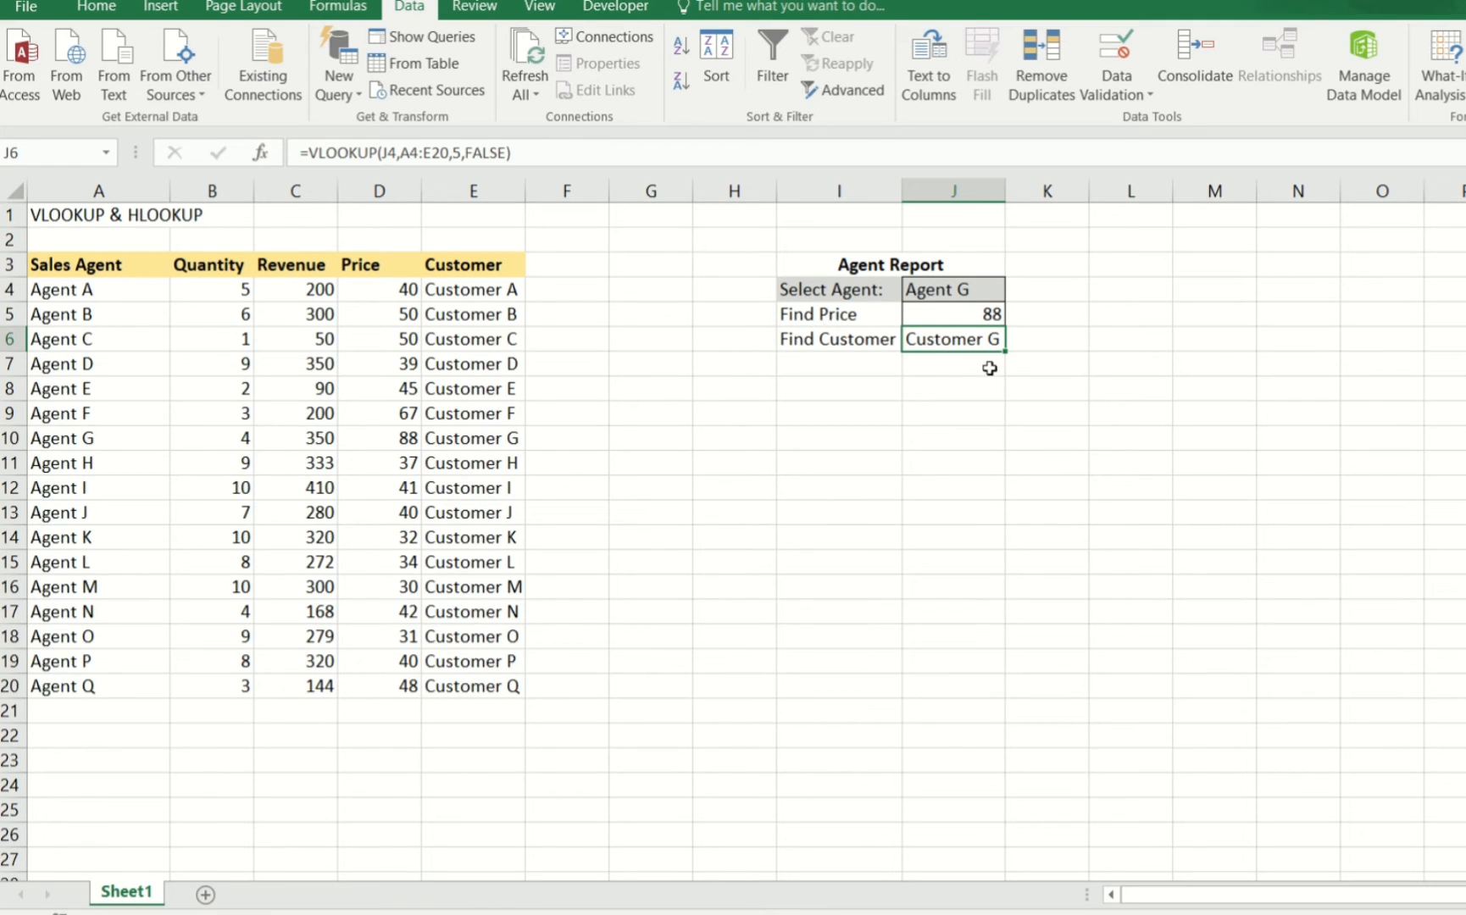
{"action": "left_click", "coordinate": [946, 379]}
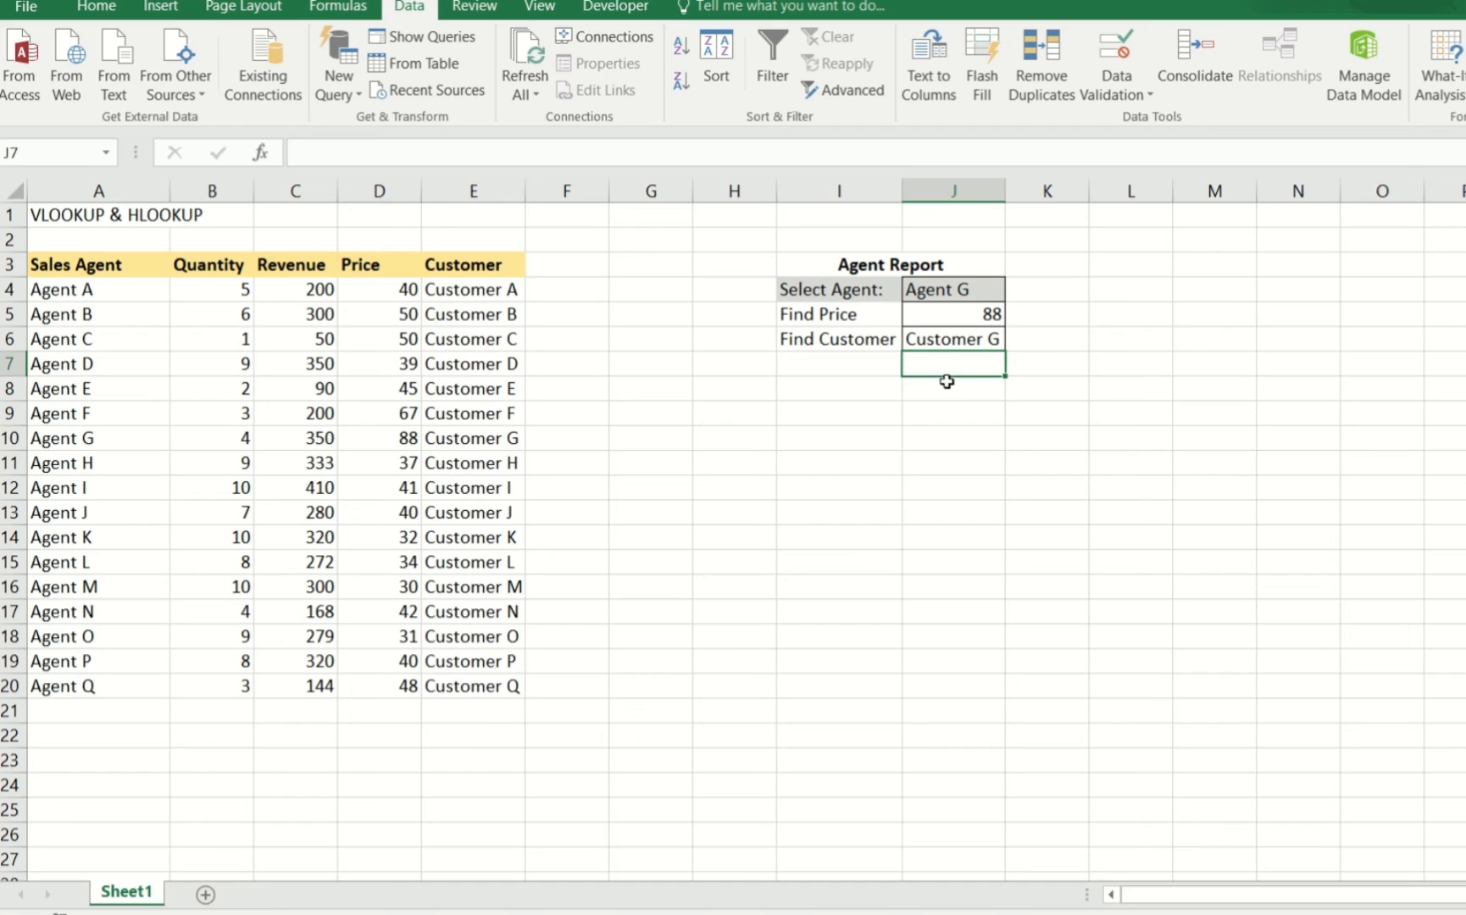
{"action": "left_click", "coordinate": [926, 314]}
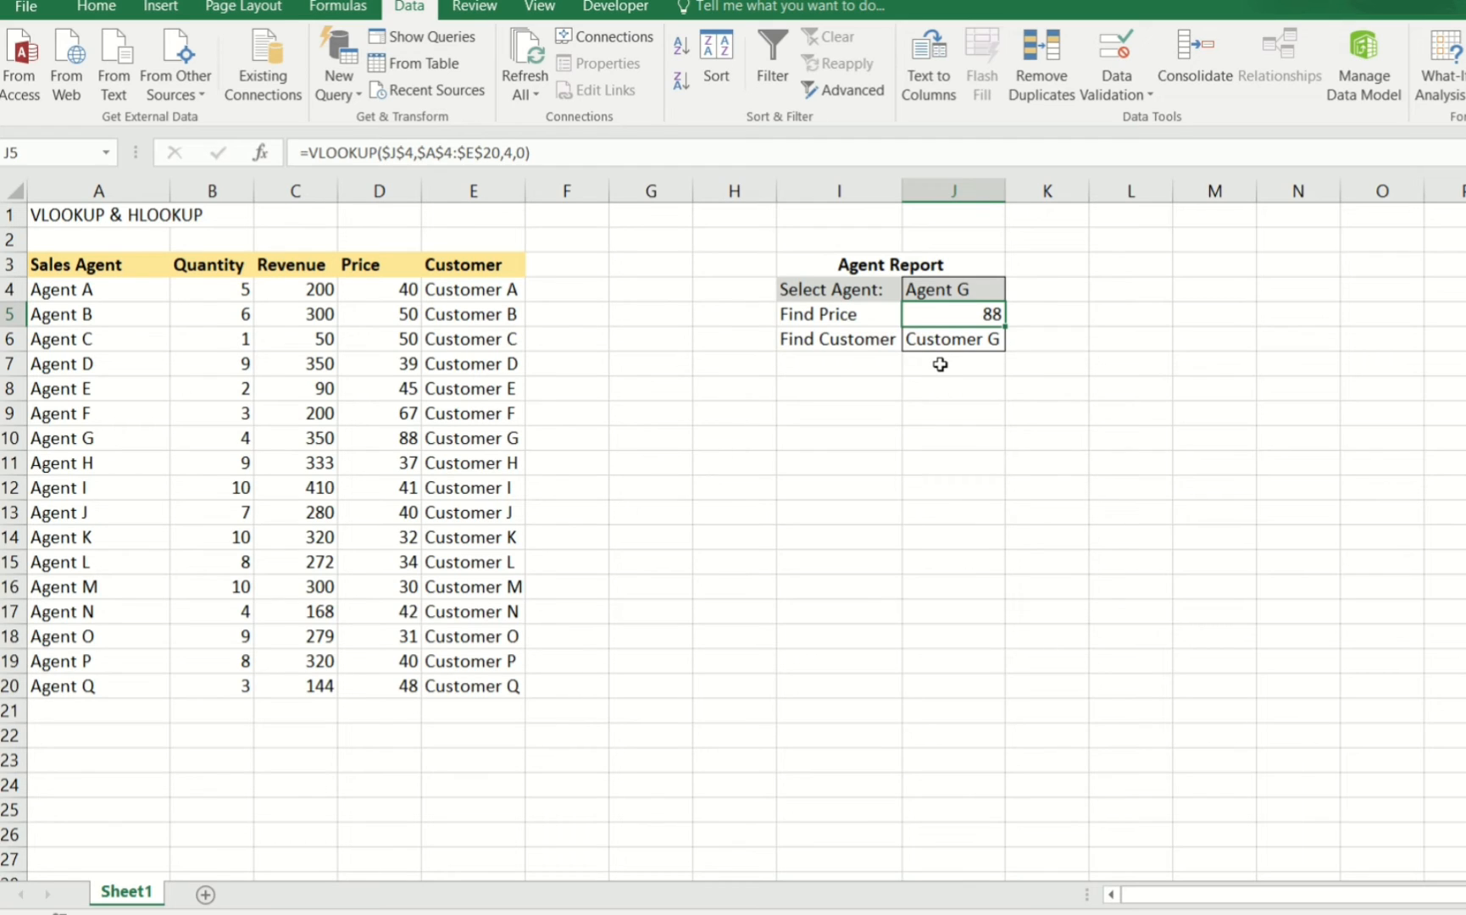
{"action": "key", "text": "Delete"}
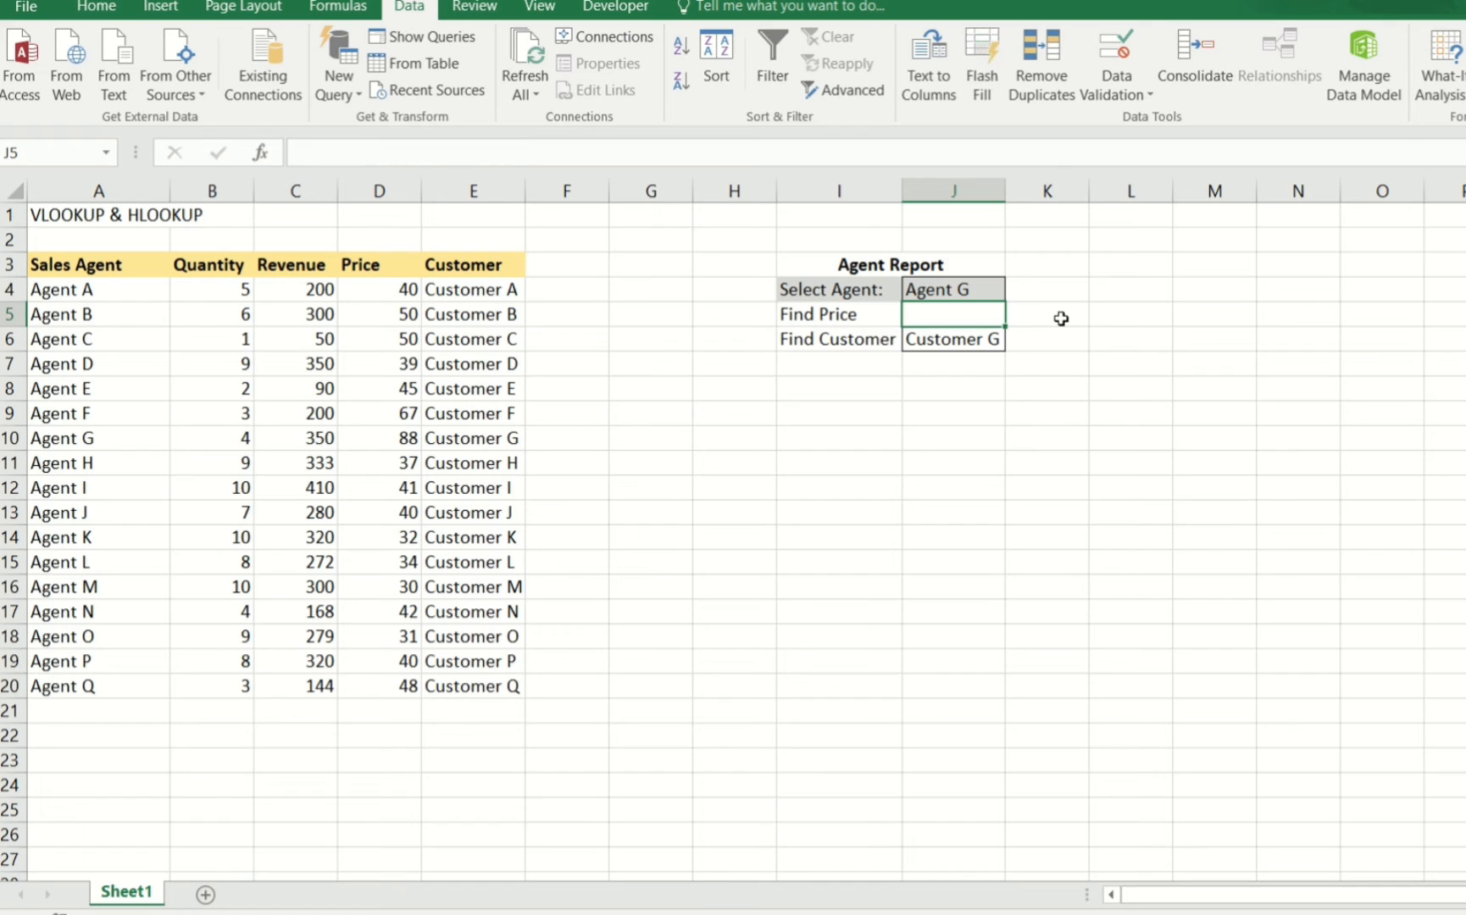
{"action": "left_click", "coordinate": [379, 190]}
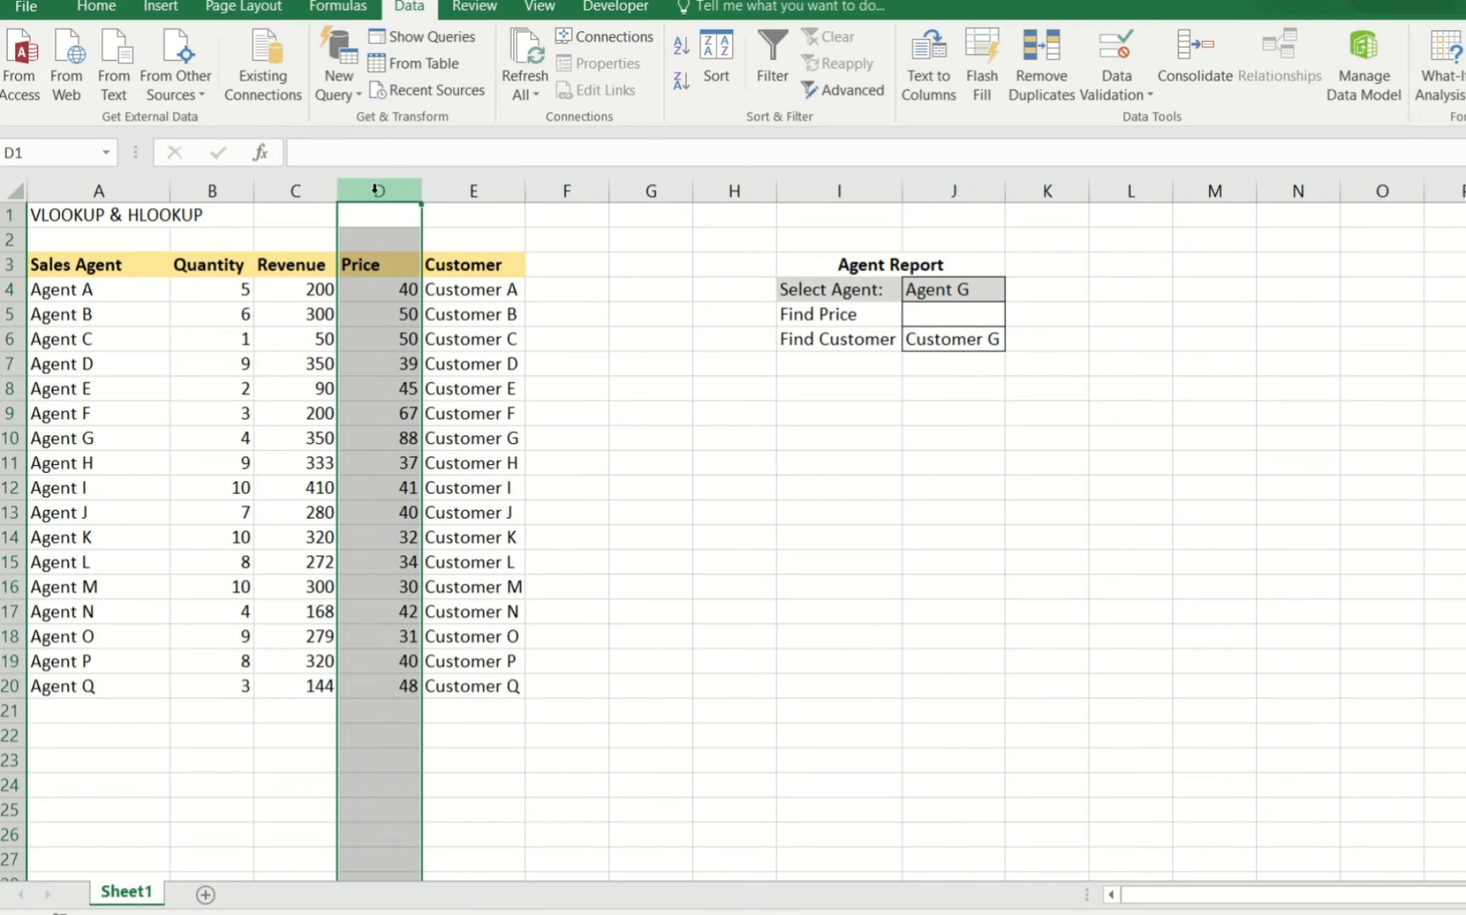
{"action": "left_click", "coordinate": [92, 289]}
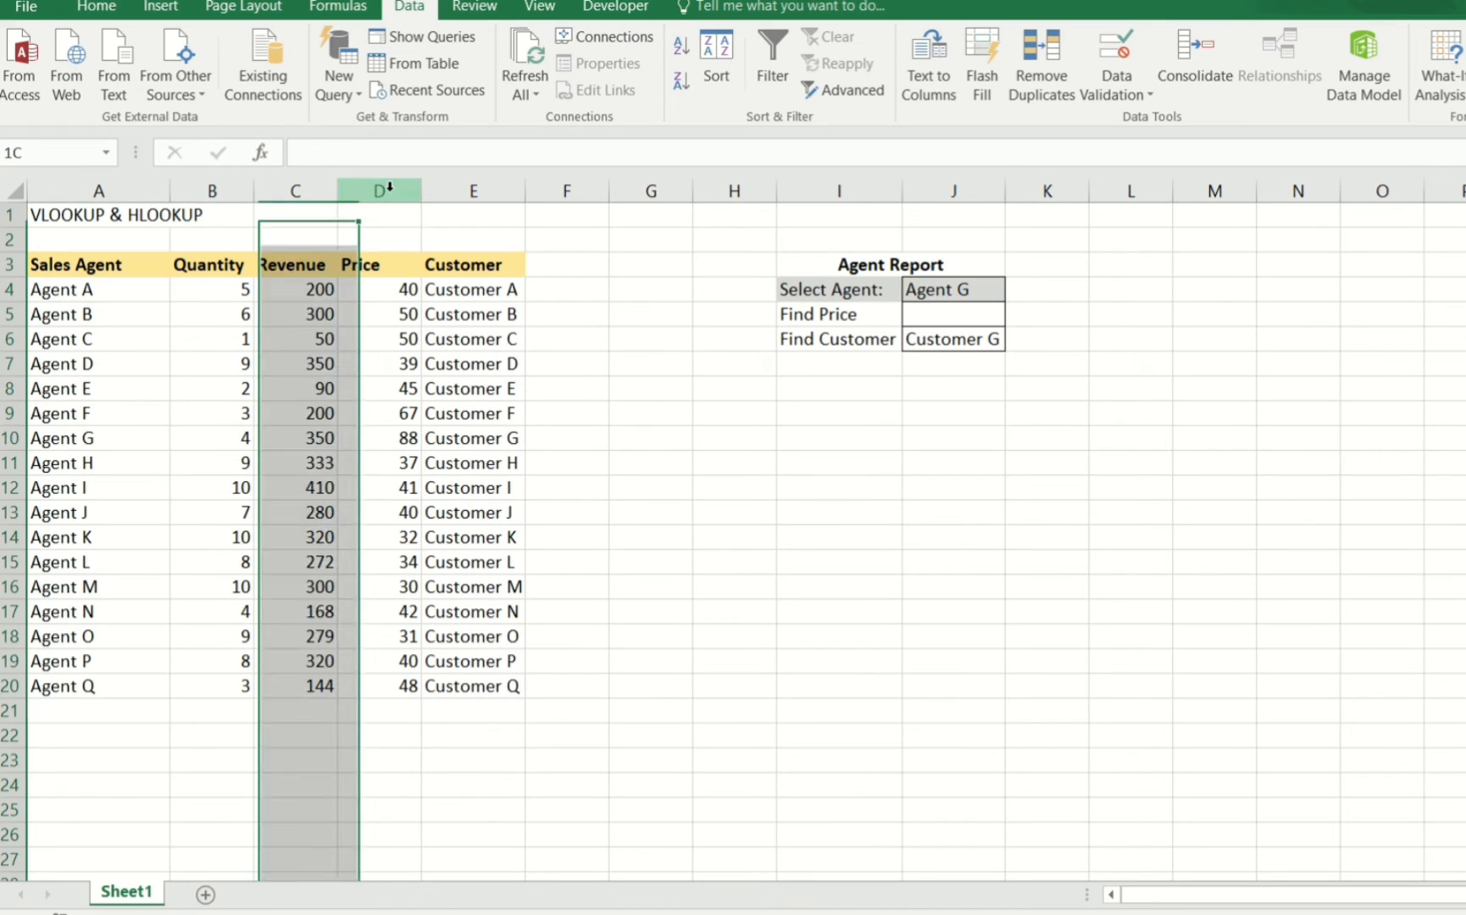
{"action": "left_click", "coordinate": [383, 188]}
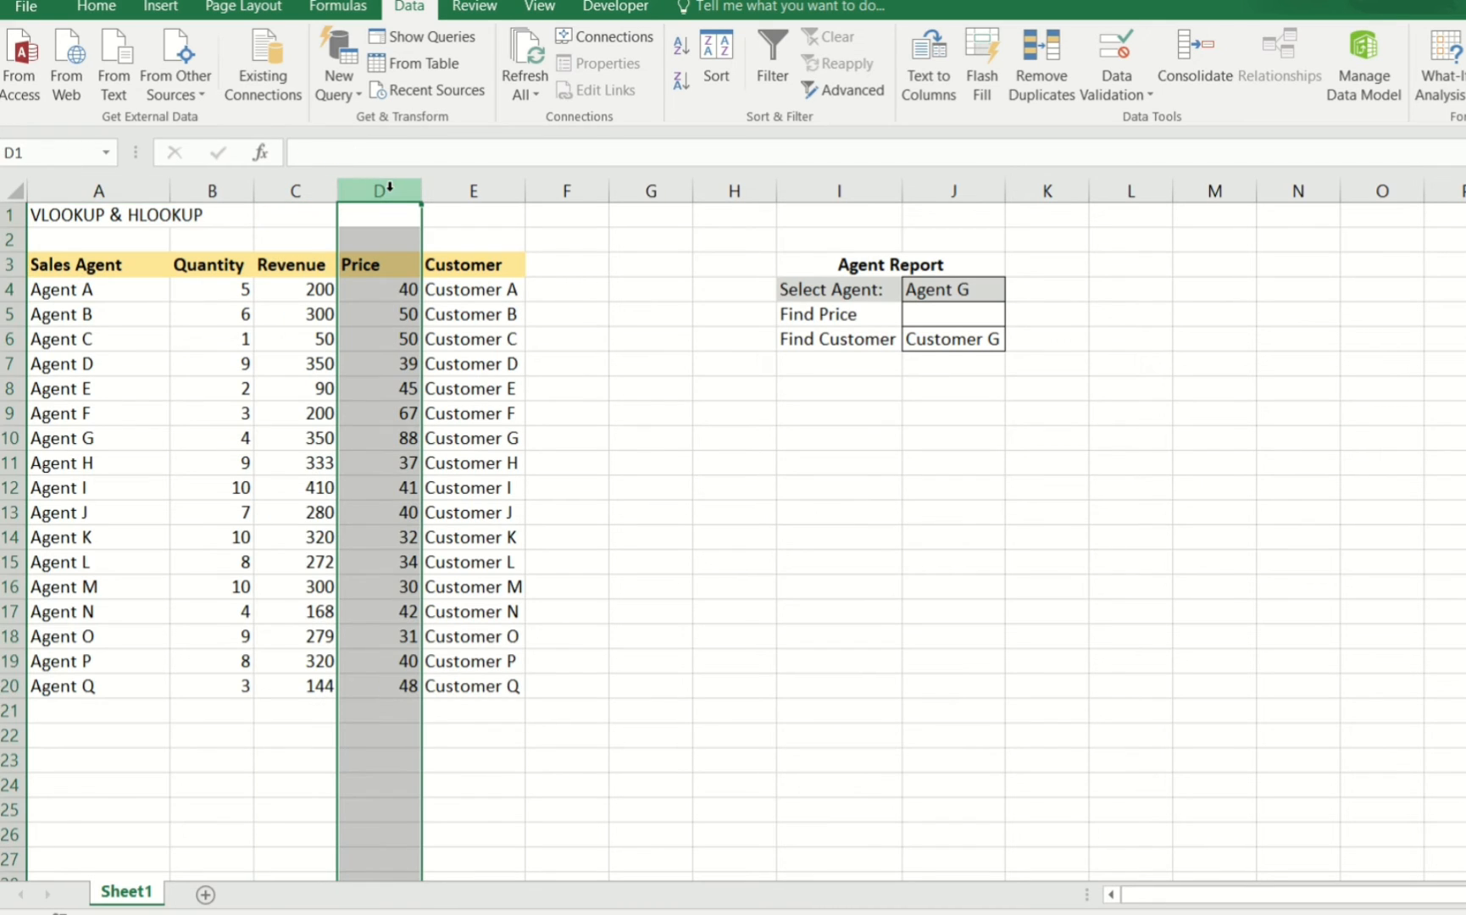
{"action": "left_click", "coordinate": [945, 318]}
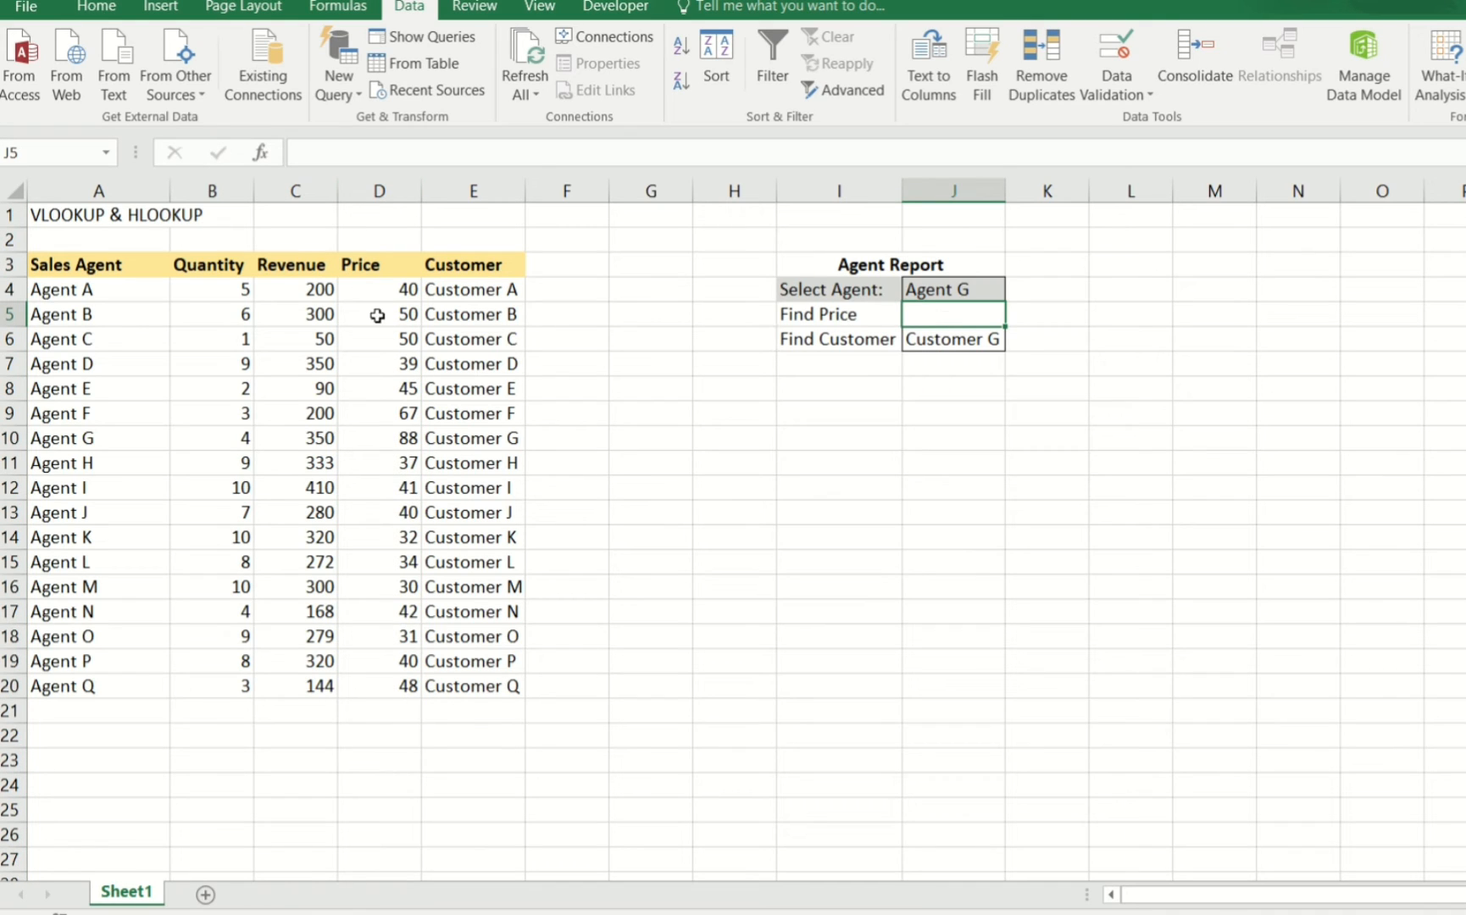
{"action": "left_click", "coordinate": [239, 289]}
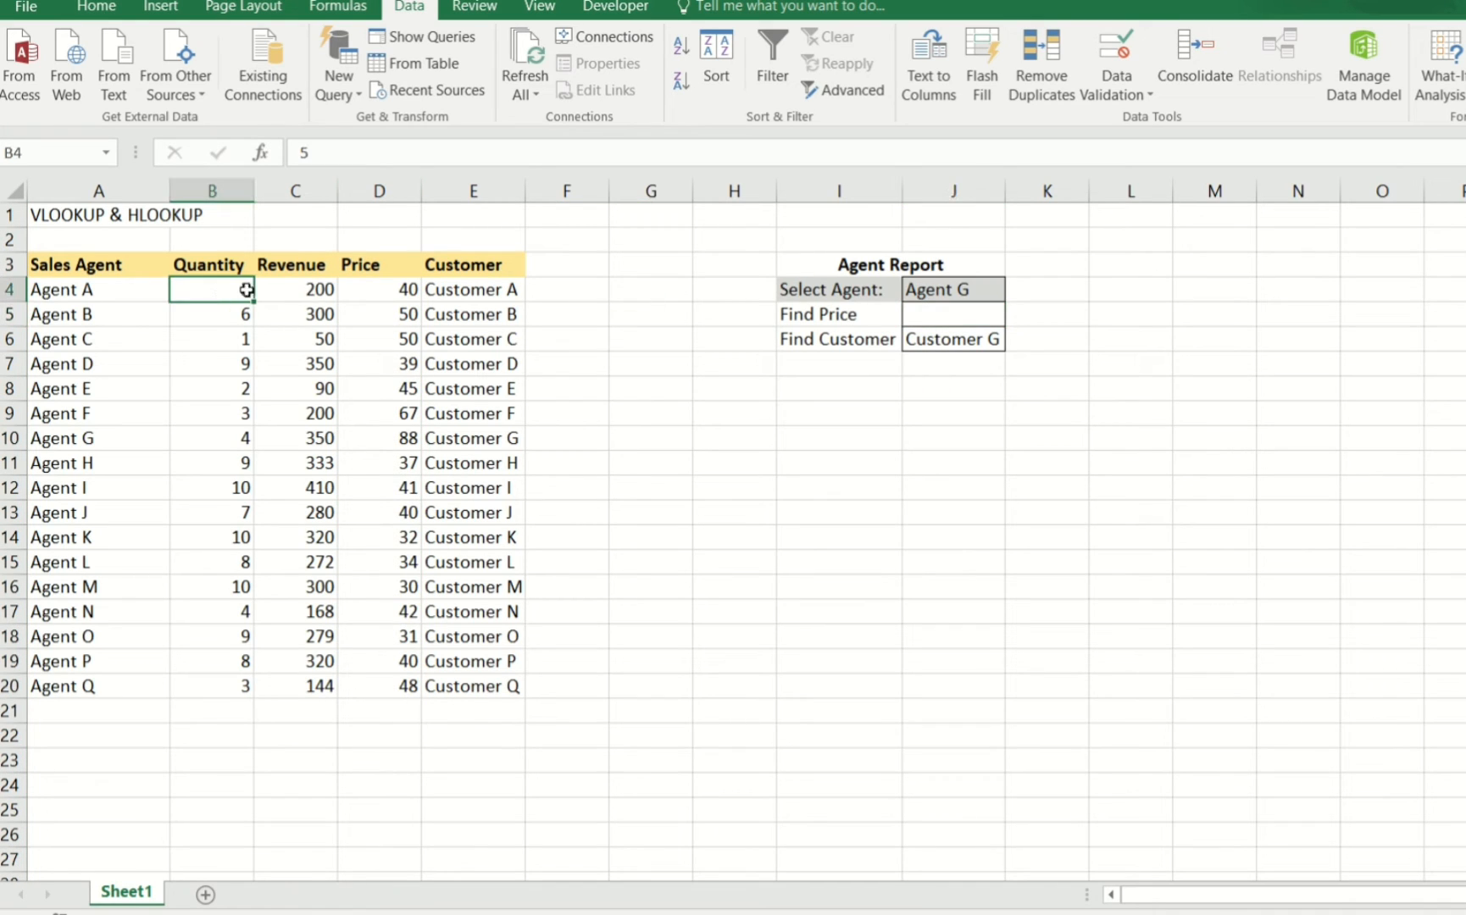
- Enter the note "Revenue / Qty" in cell K5 beside the Find Price cell
{"action": "left_click", "coordinate": [1033, 312]}
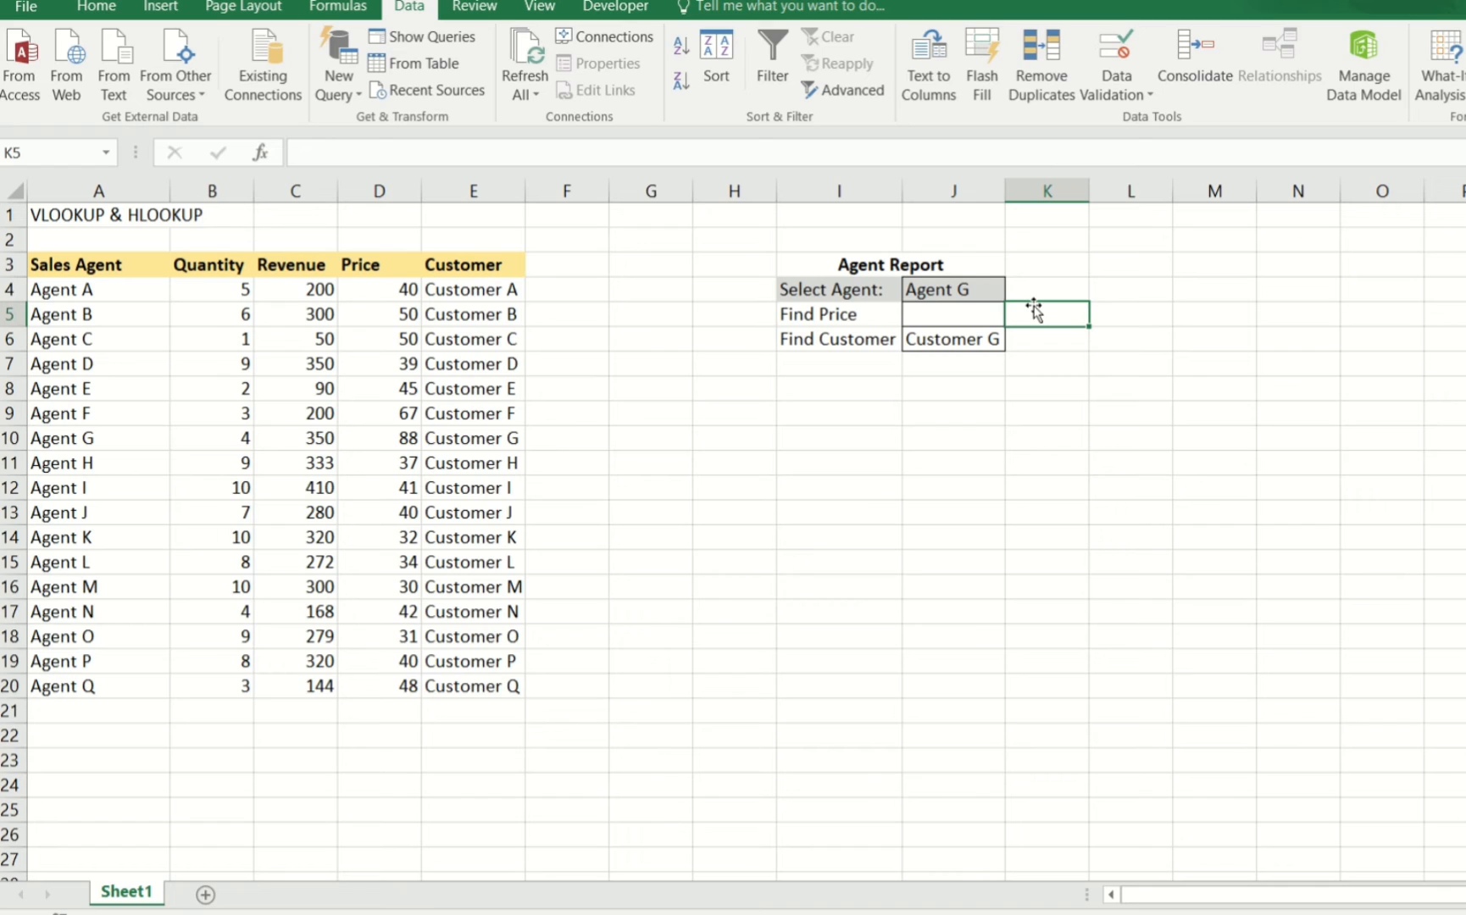
{"action": "type", "text": "Revenue"}
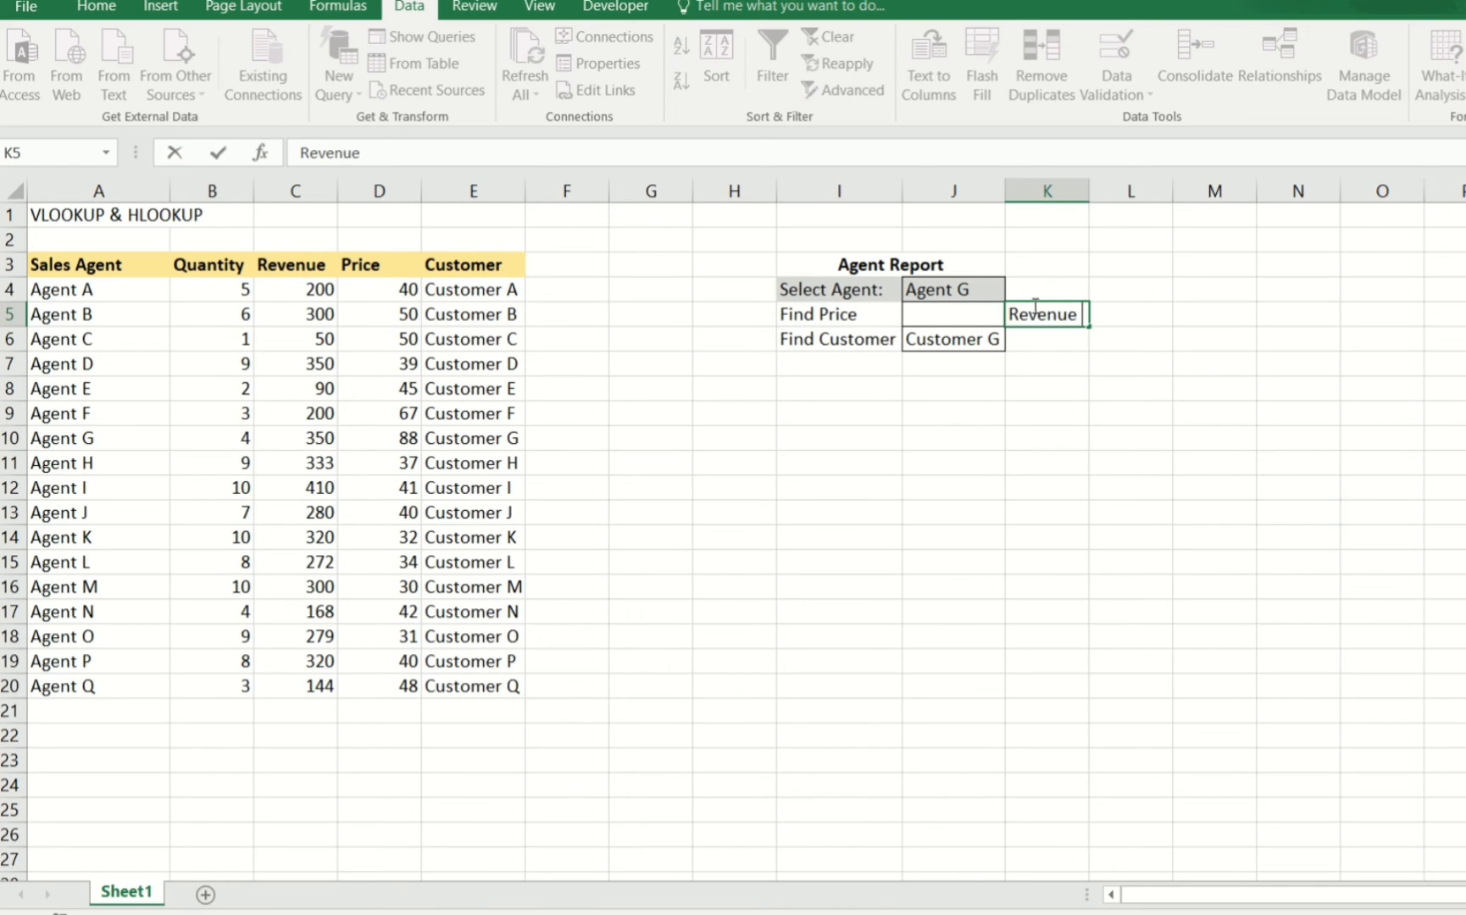
{"action": "type", "text": " / Qty"}
{"action": "key", "text": "Return"}
- Start a new VLOOKUP formula in the Find Price cell J5 with the absolute reference $J$4 as the lookup value
{"action": "left_click", "coordinate": [965, 310]}
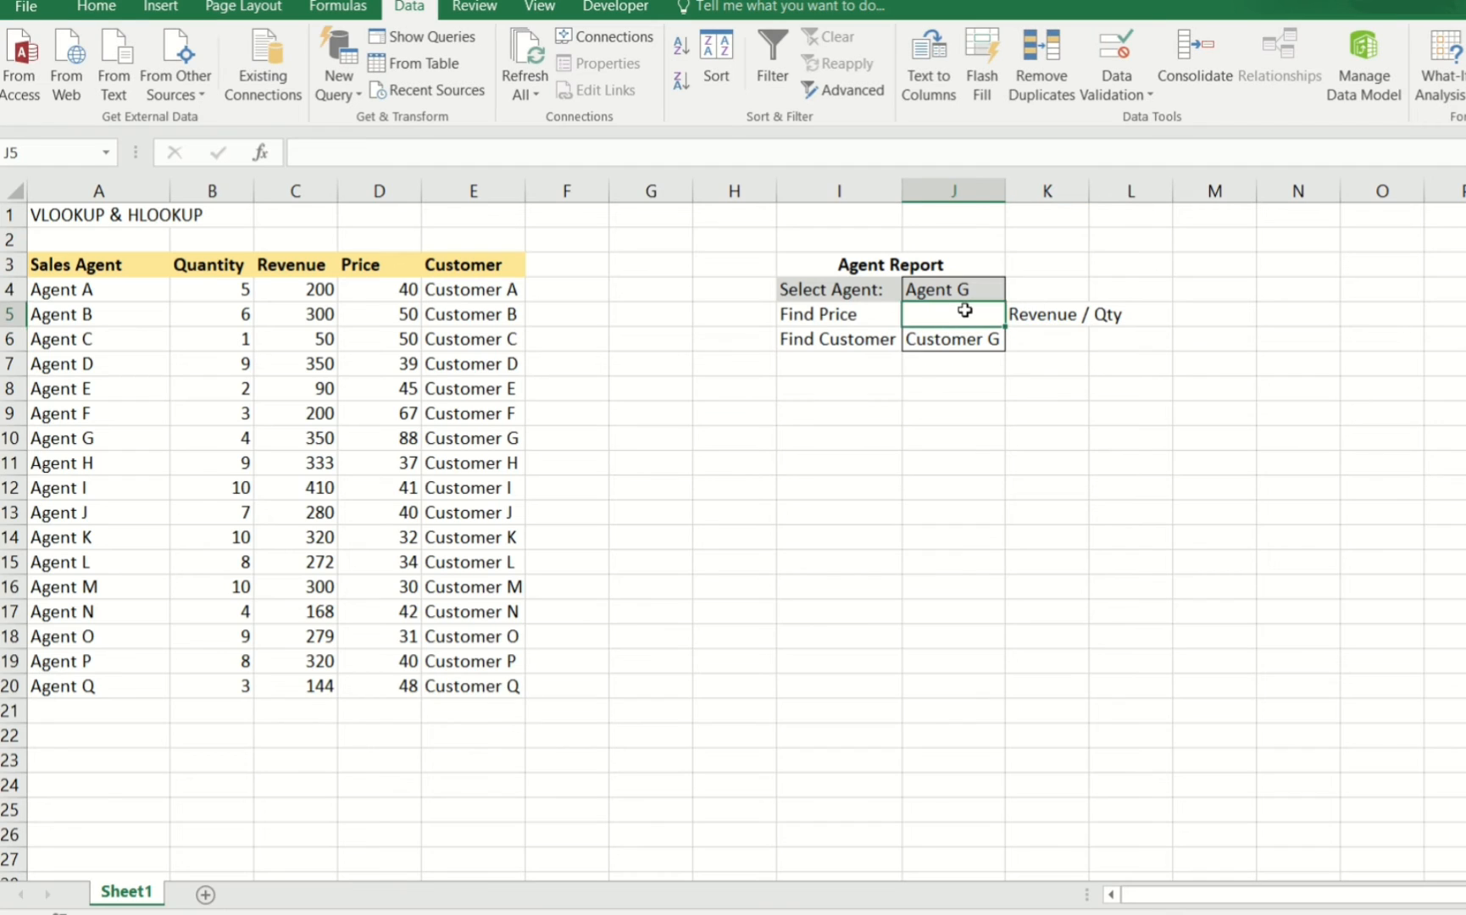
{"action": "type", "text": "="}
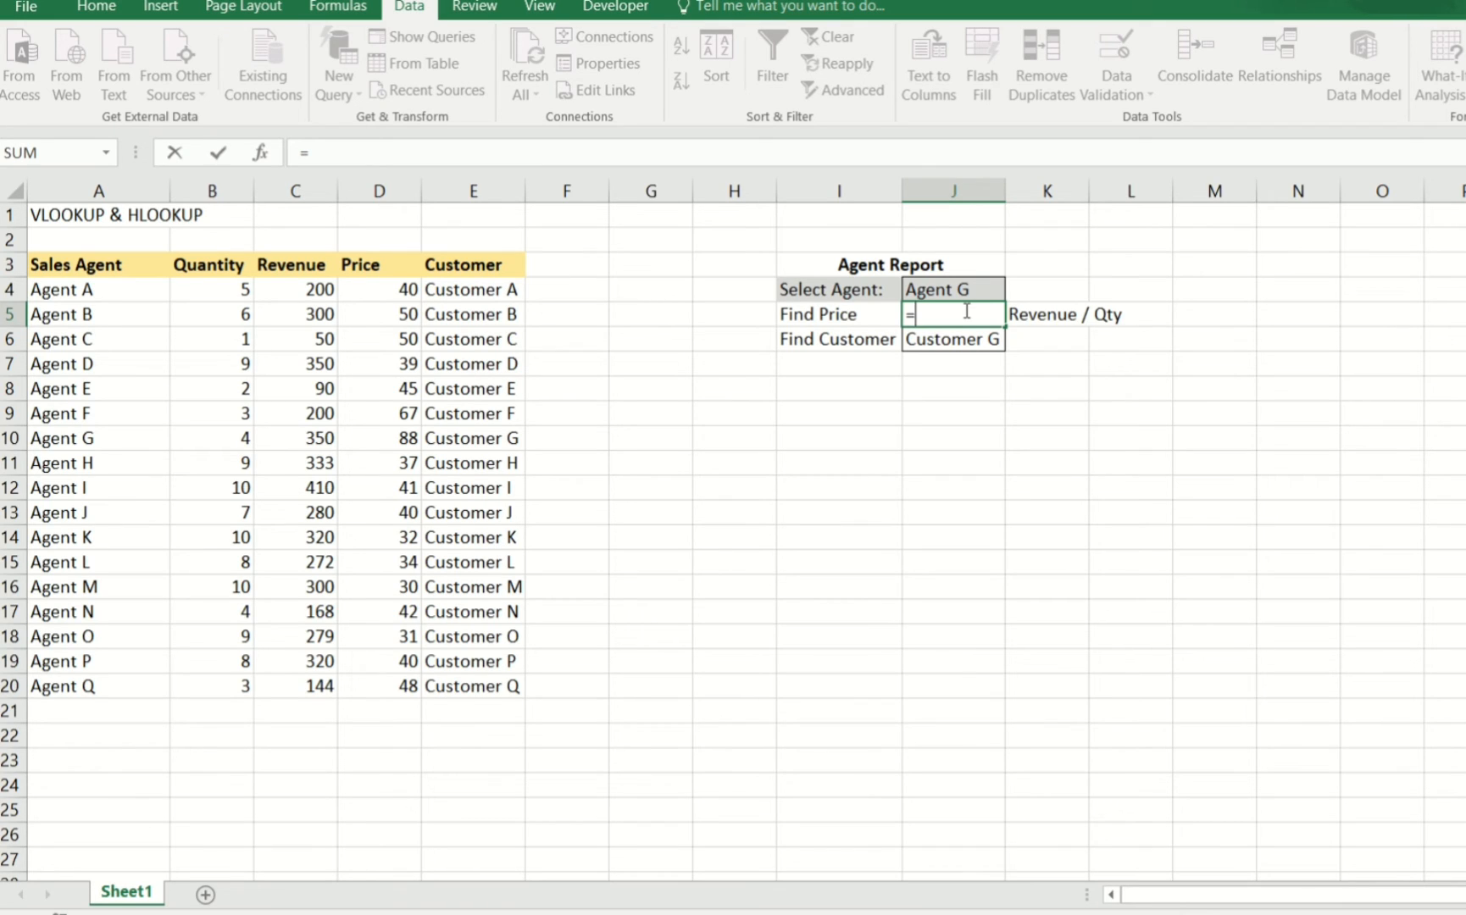
{"action": "type", "text": "vl"}
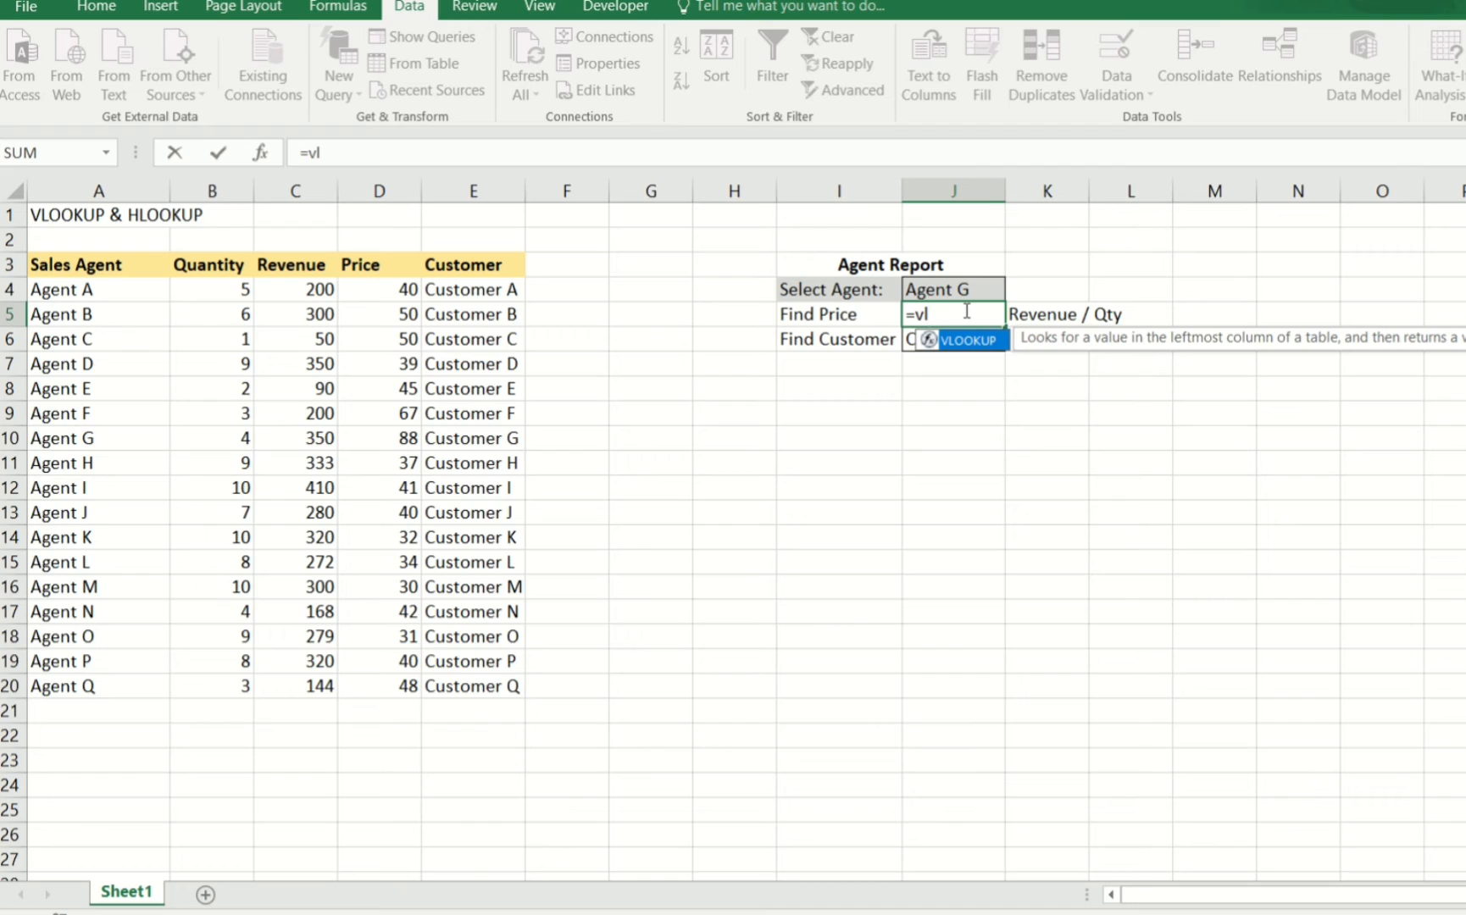
{"action": "key", "text": "Tab"}
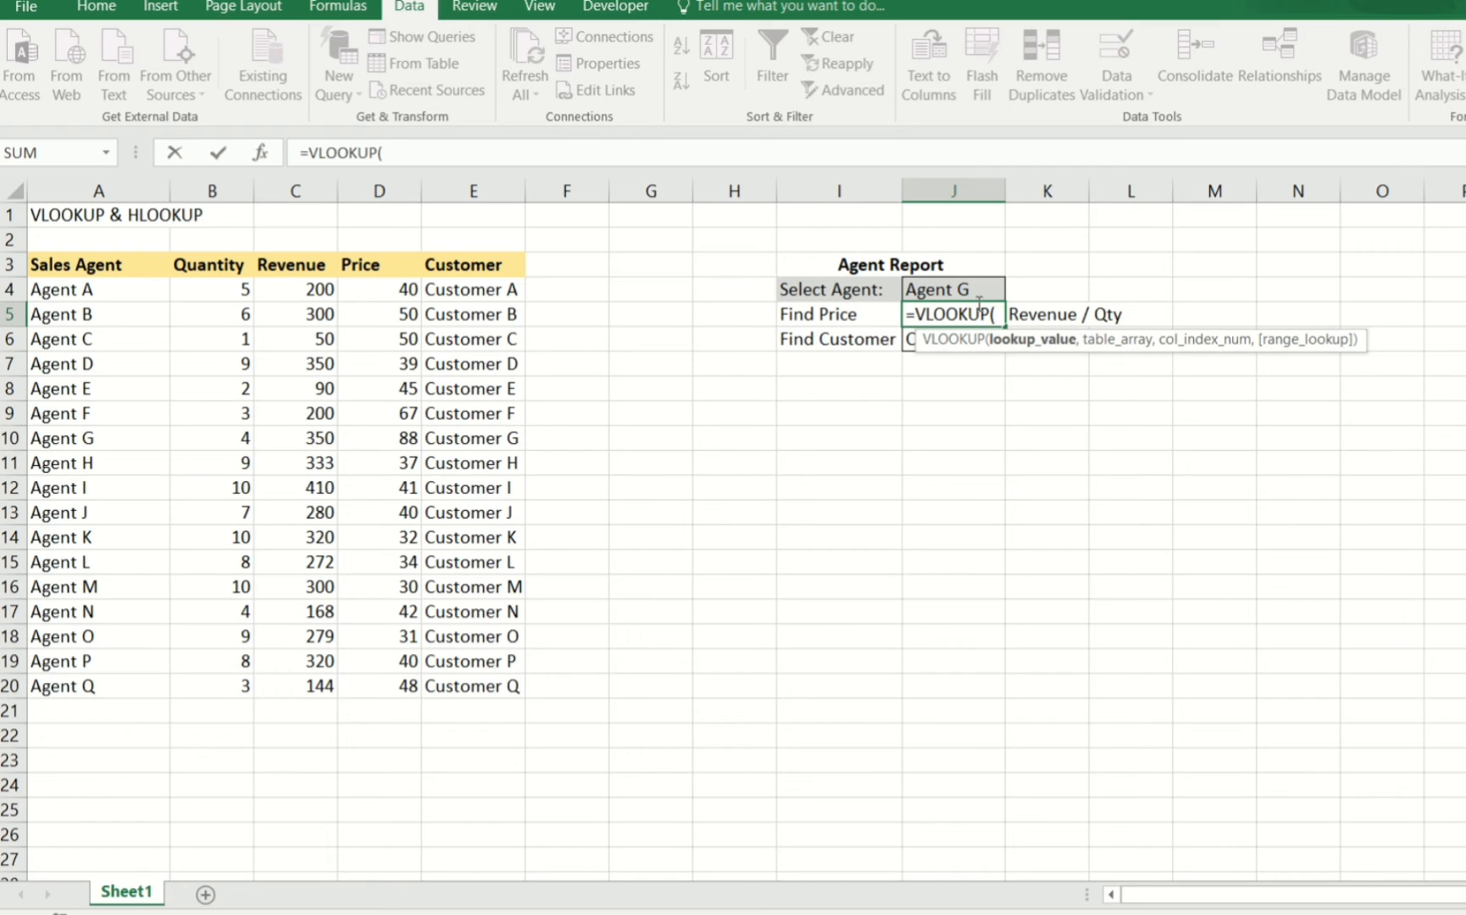
{"action": "left_click", "coordinate": [965, 289]}
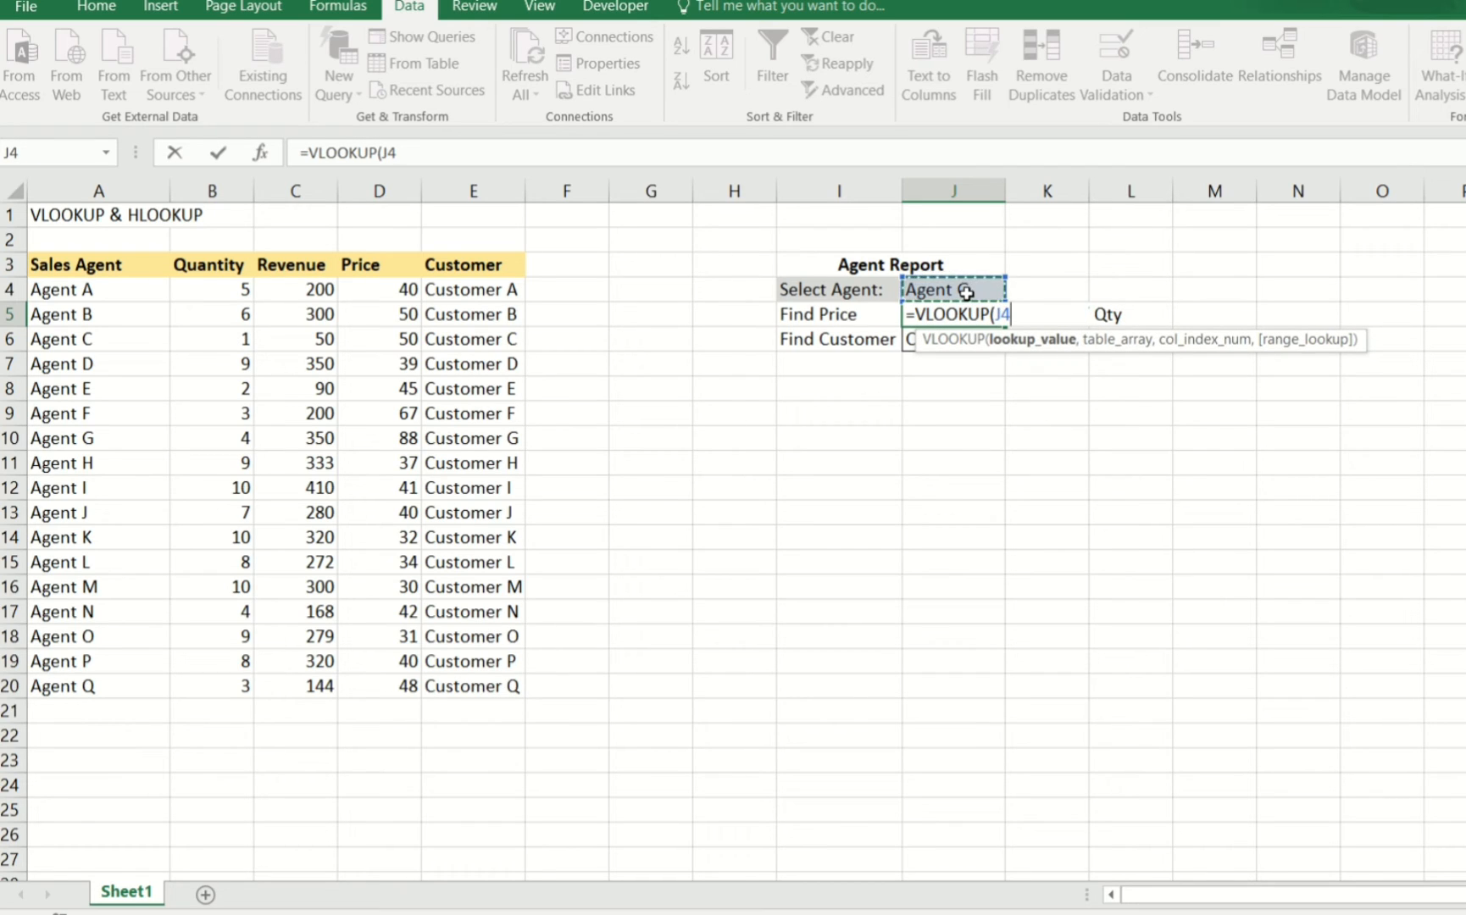
{"action": "key", "text": "F4"}
{"action": "type", "text": ","}
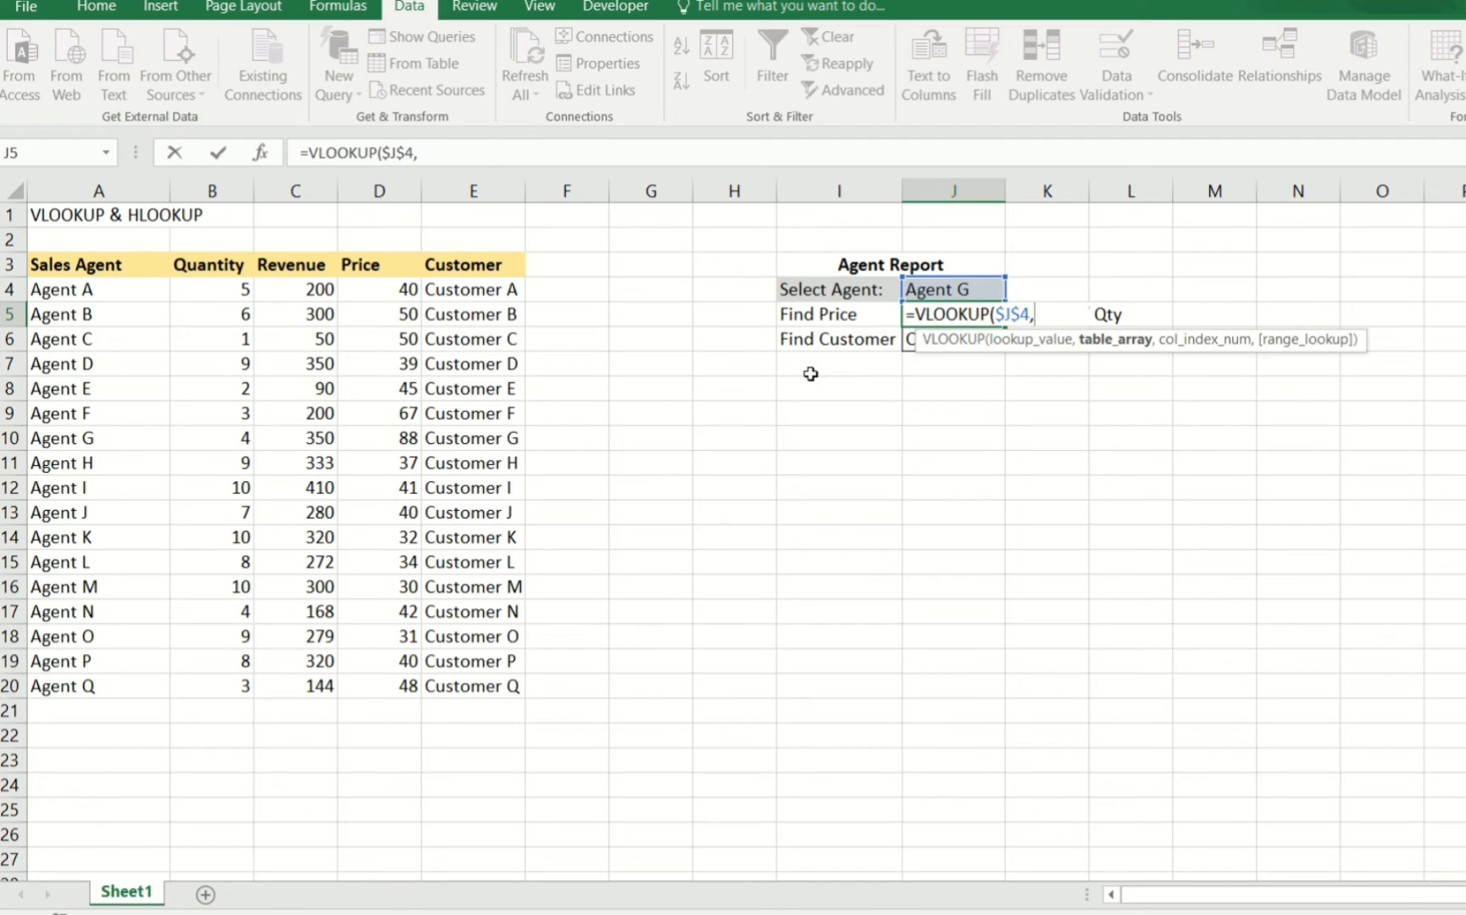
- Complete the J5 VLOOKUP with table array $A$4:$C$20, column index 3 and range lookup 0, followed by a division sign
{"action": "left_click_drag", "start_coordinate": [98, 290], "coordinate": [287, 290]}
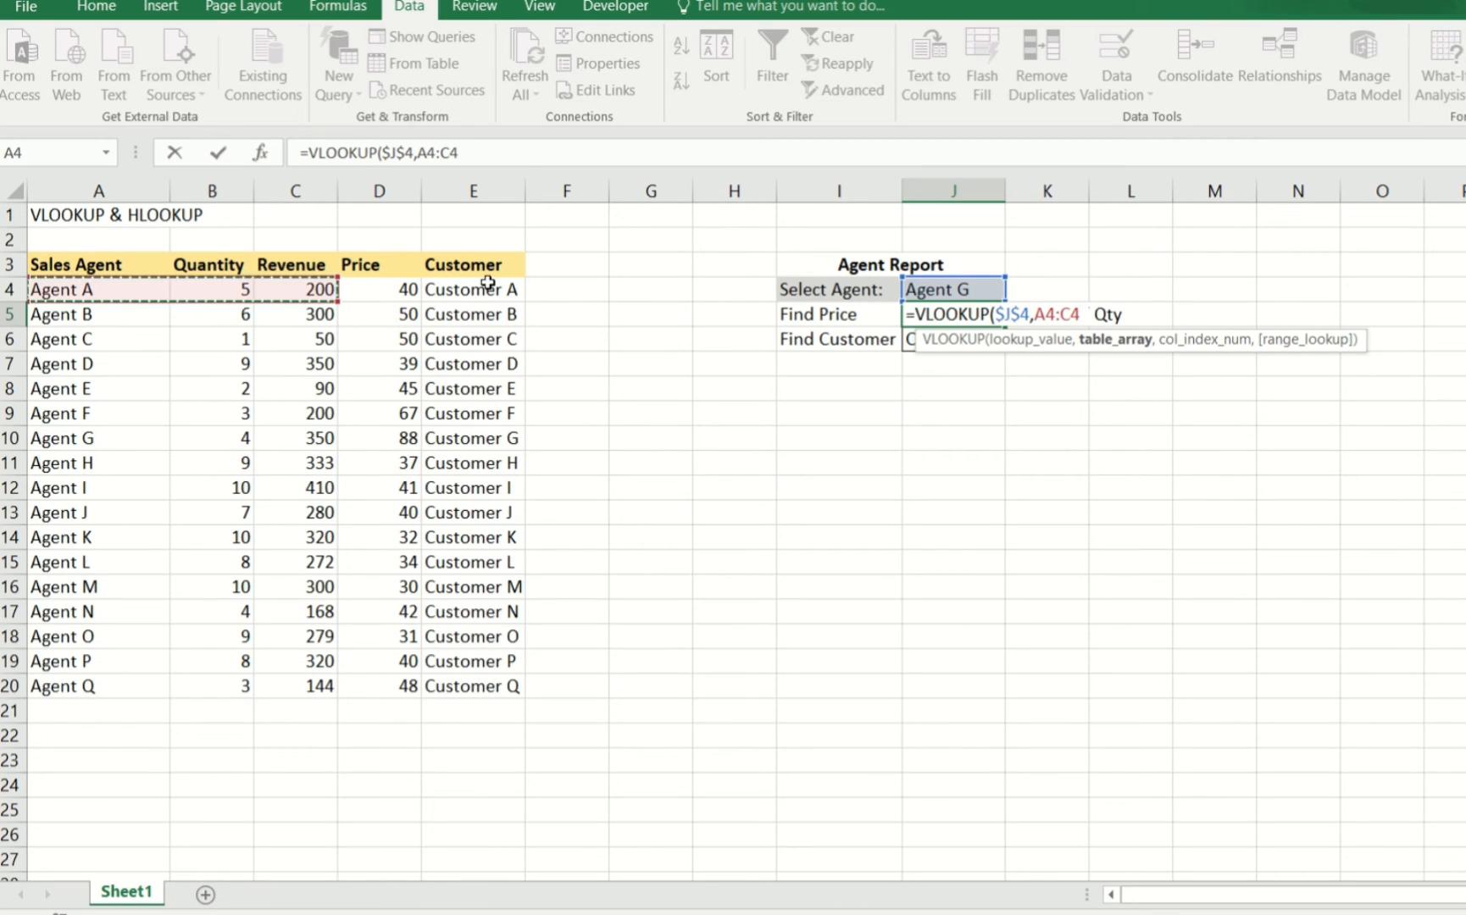
{"action": "key", "text": "ctrl+shift+Down"}
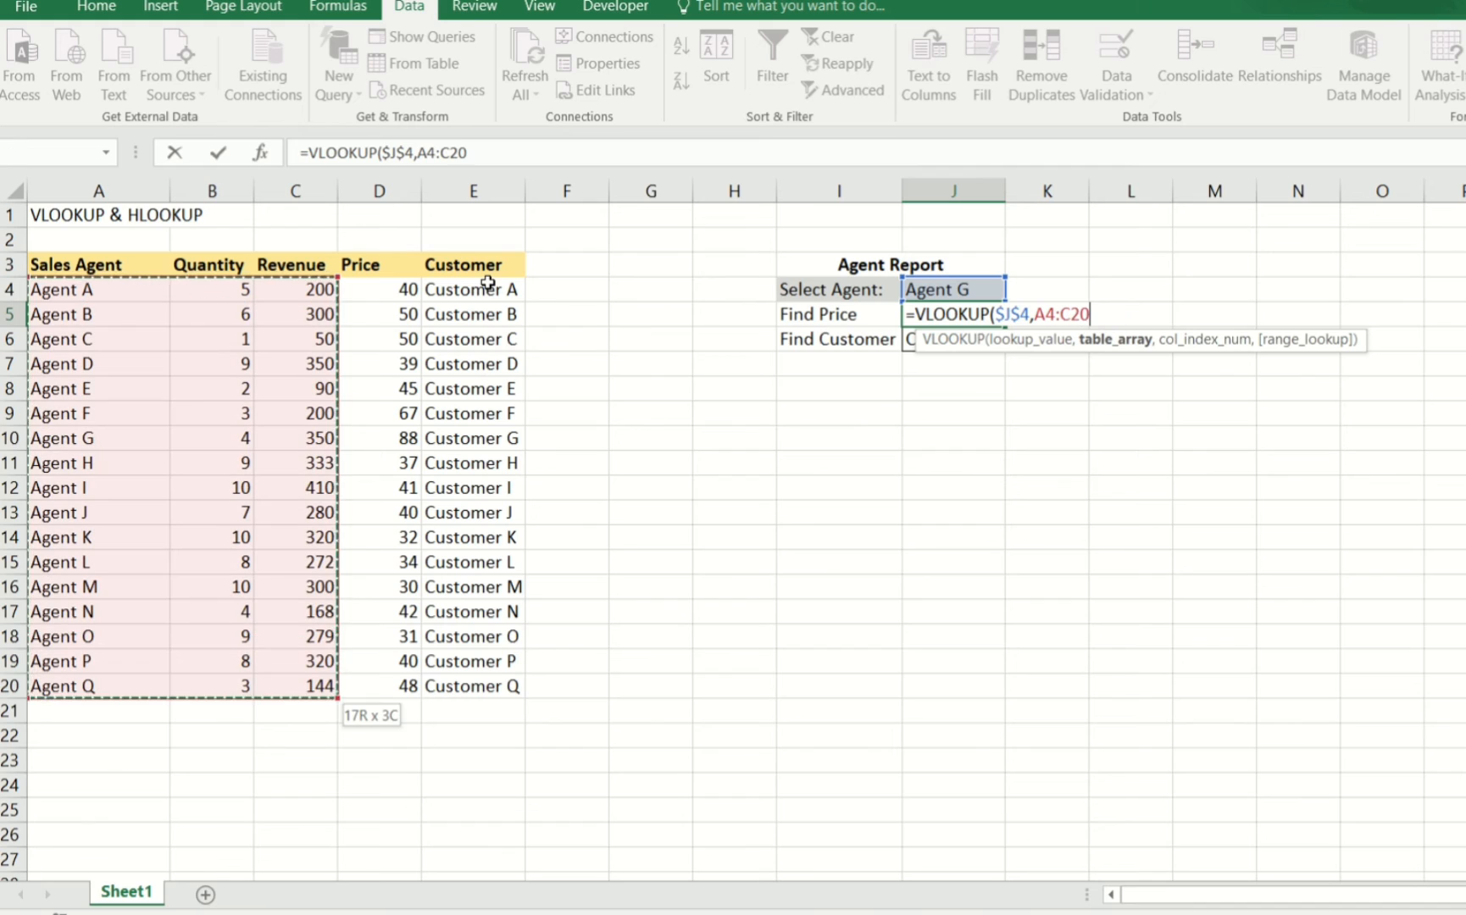
{"action": "key", "text": "F4"}
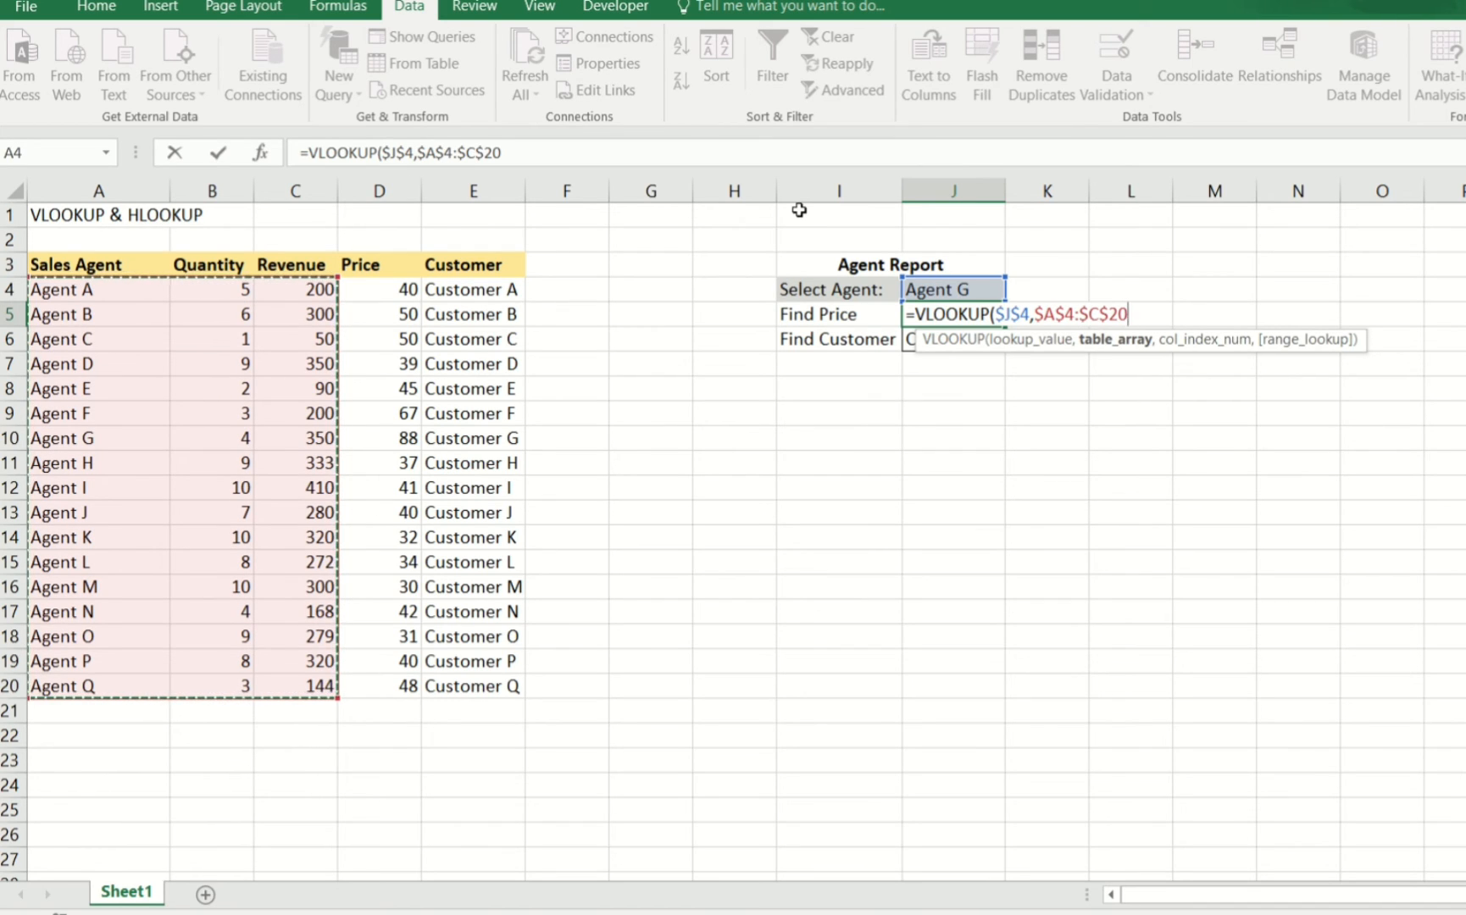
{"action": "type", "text": ","}
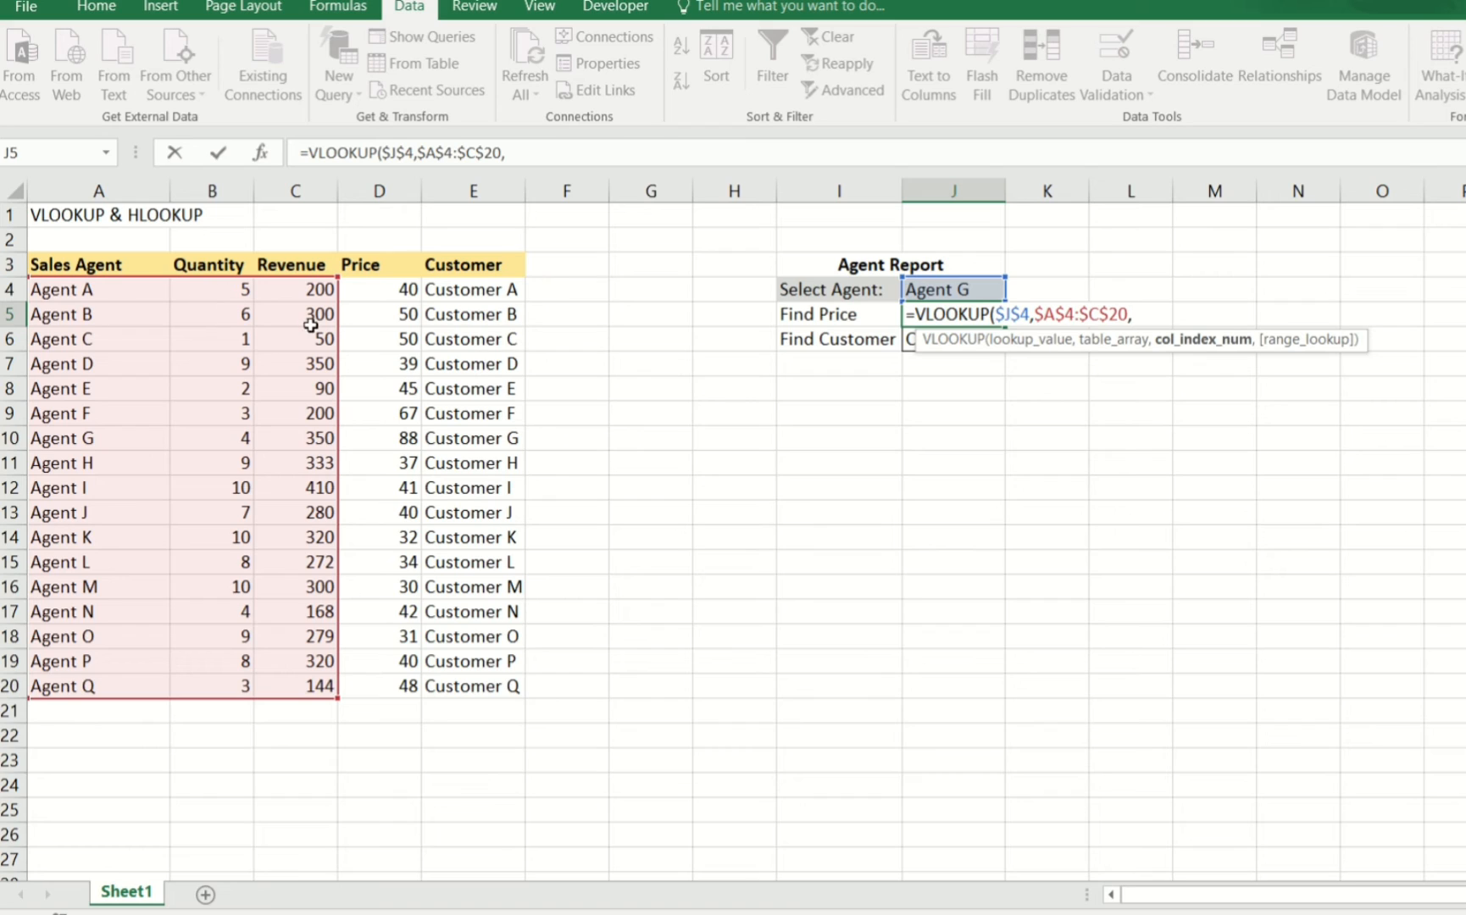
{"action": "type", "text": "3"}
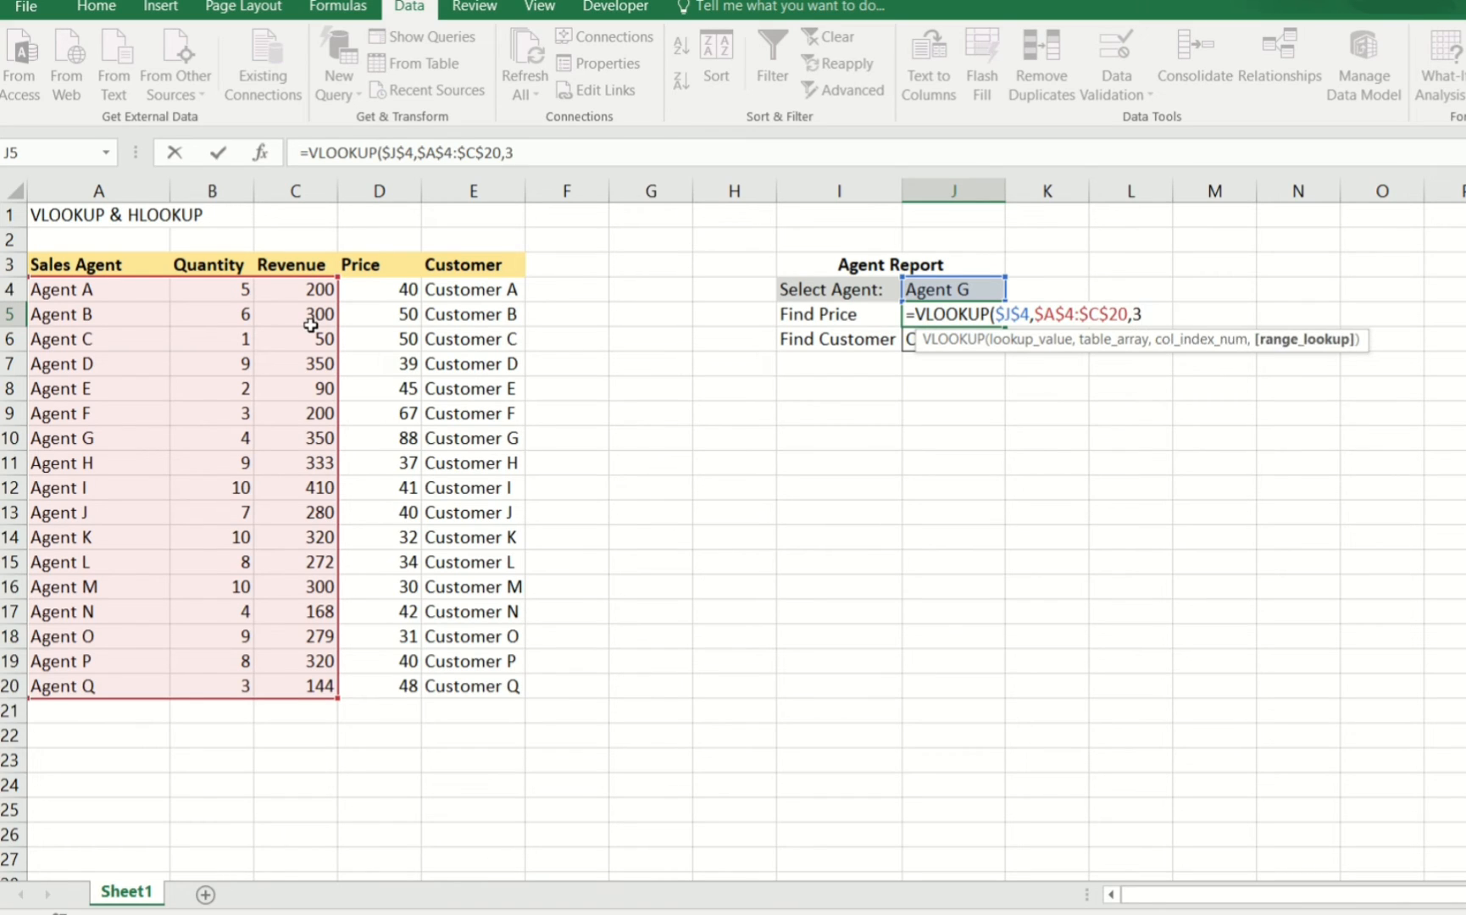
{"action": "type", "text": ",0)/"}
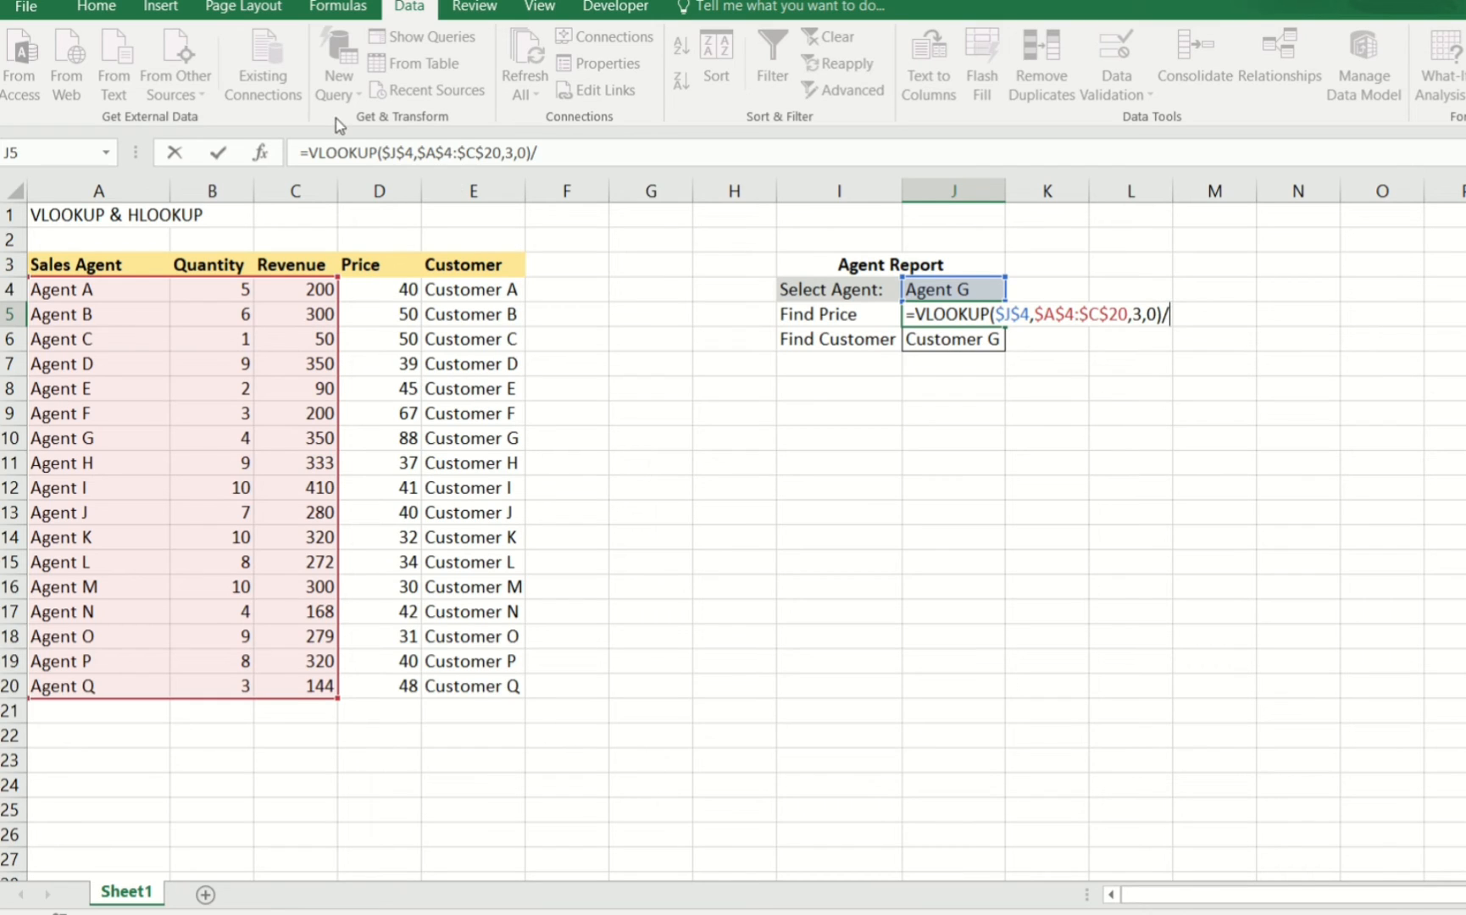
- Add a copy of the VLOOKUP as the divisor in the J5 formula, using column index 2 to return the quantity
{"action": "left_click_drag", "start_coordinate": [310, 152], "coordinate": [527, 152]}
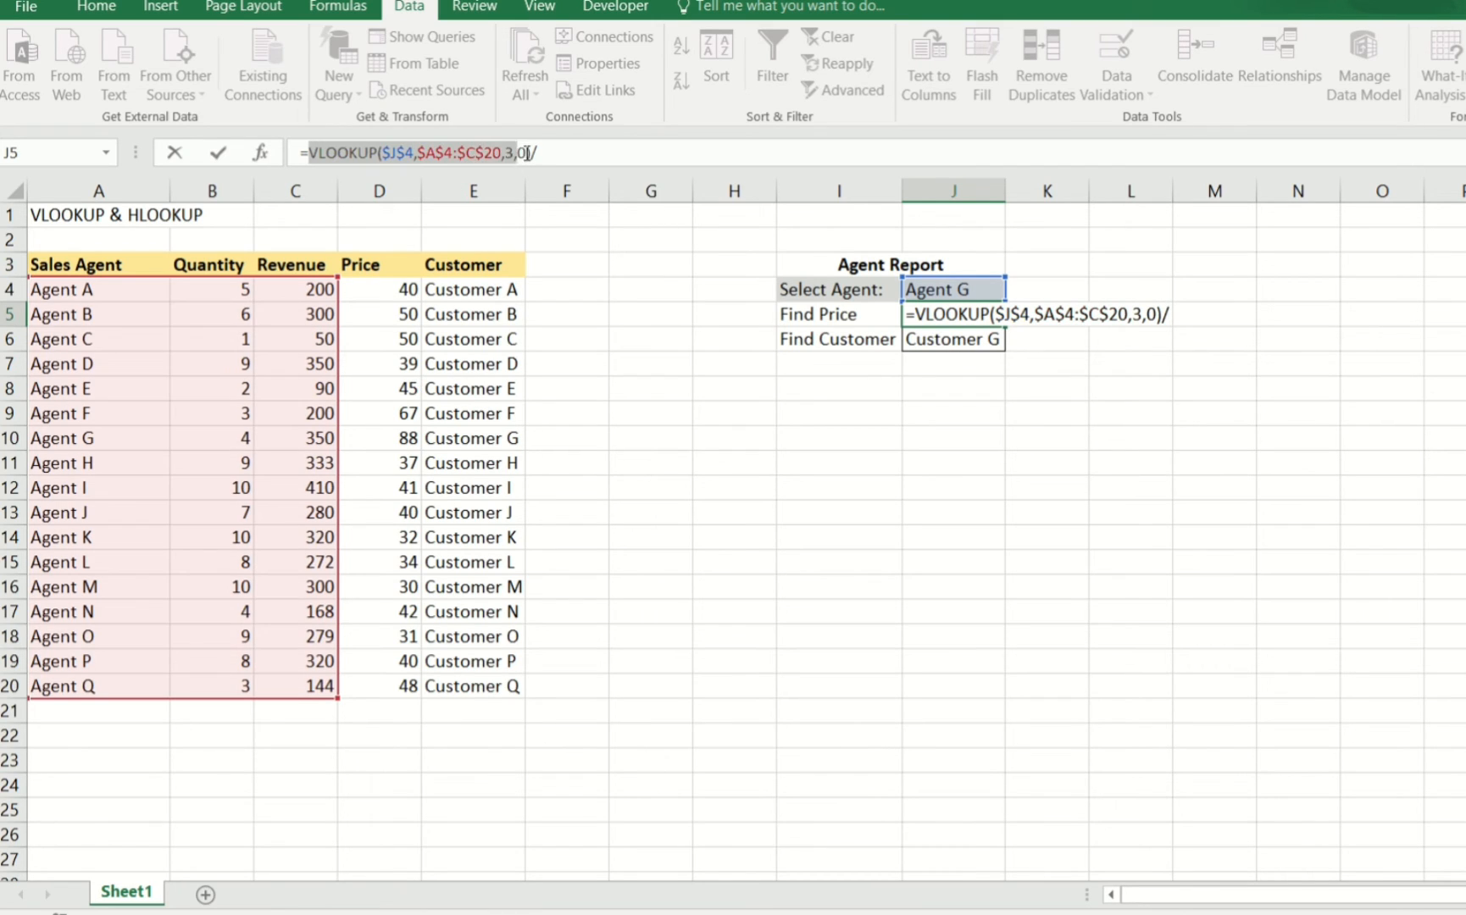
{"action": "left_click", "coordinate": [567, 149]}
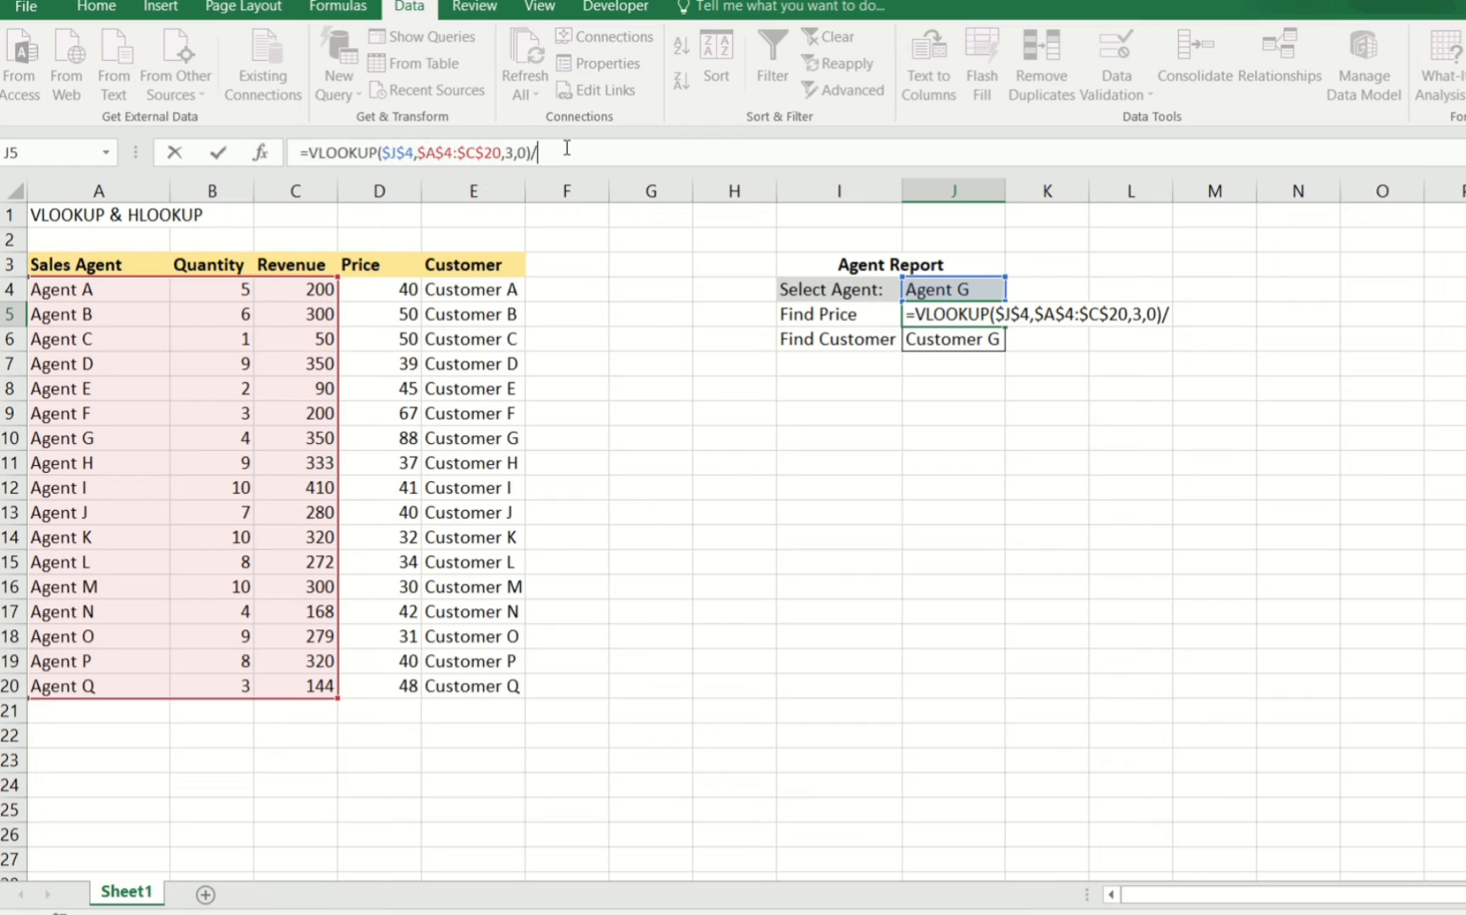
{"action": "type", "text": "VLOOKUP($J$4,$A$4:$C$20,3,0)"}
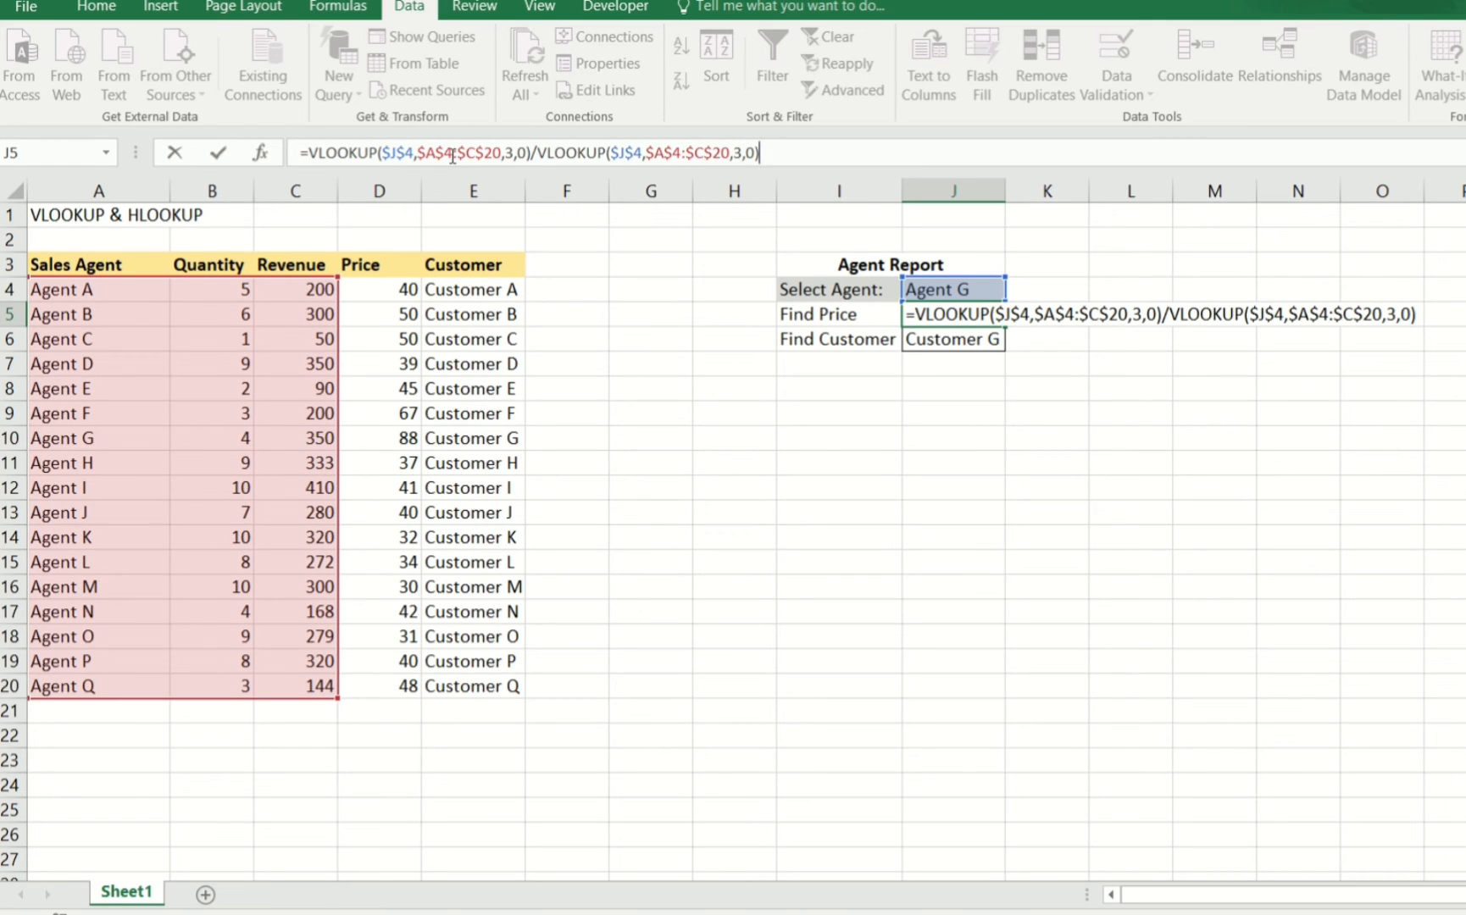
{"action": "left_click_drag", "start_coordinate": [611, 154], "coordinate": [731, 155]}
{"action": "left_click", "coordinate": [743, 154]}
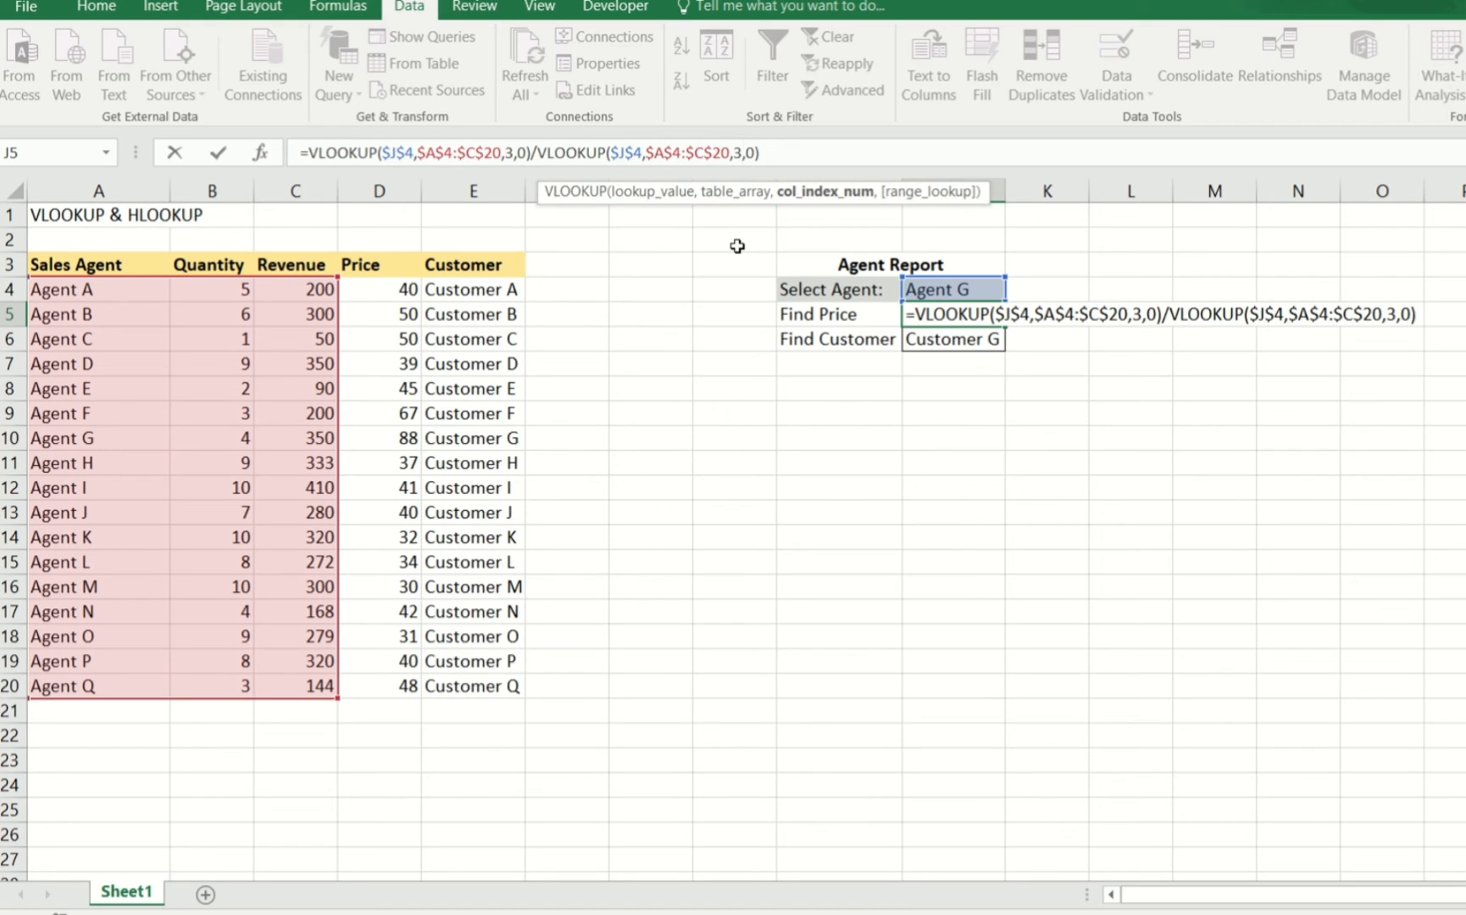
{"action": "key", "text": "BackSpace"}
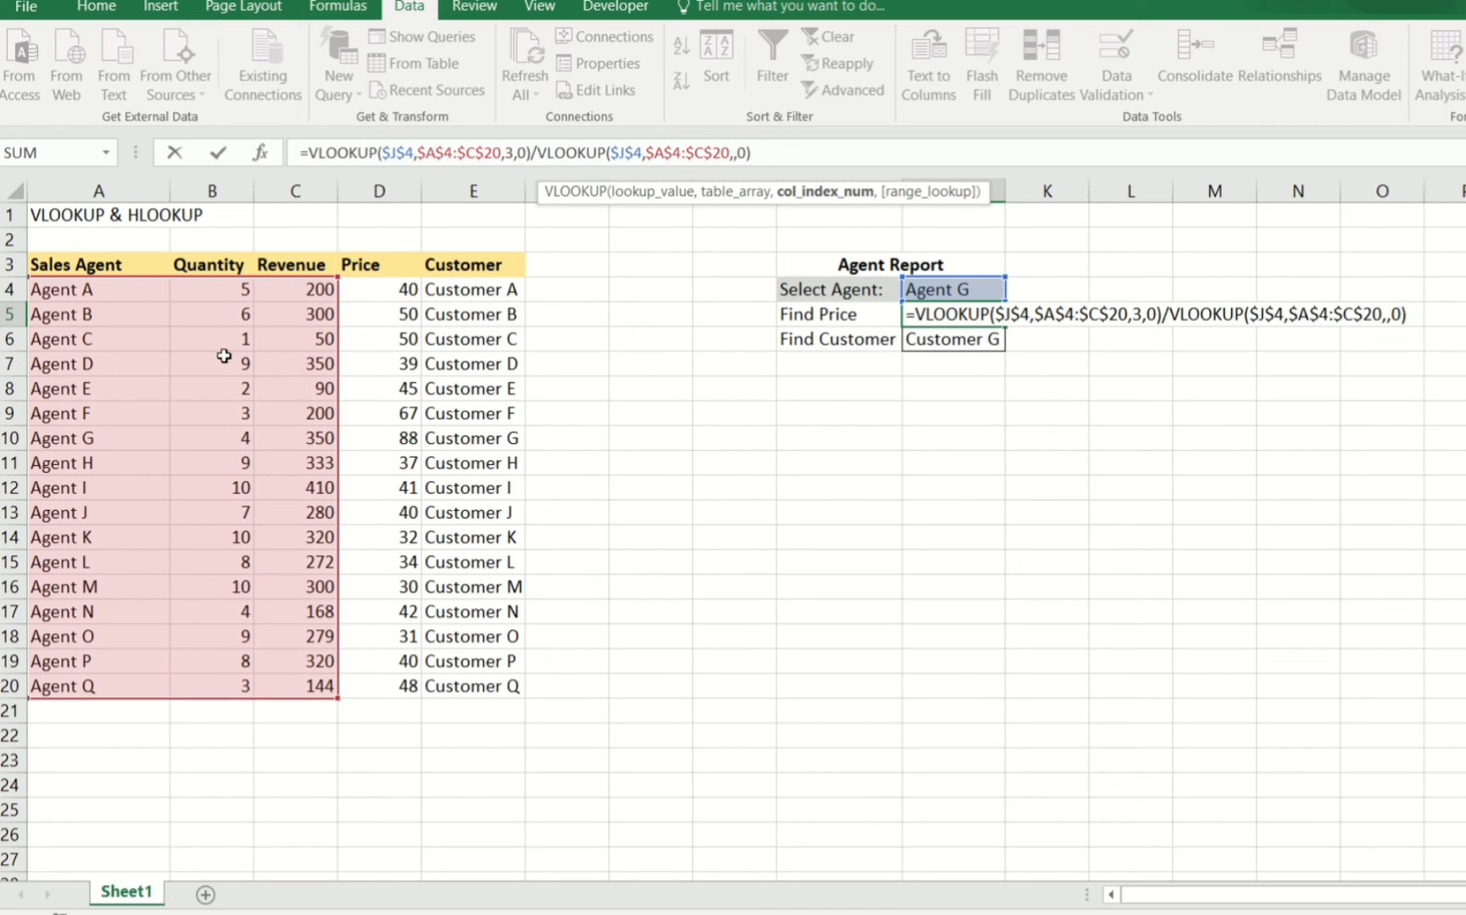
{"action": "type", "text": "2"}
{"action": "key", "text": "Return"}
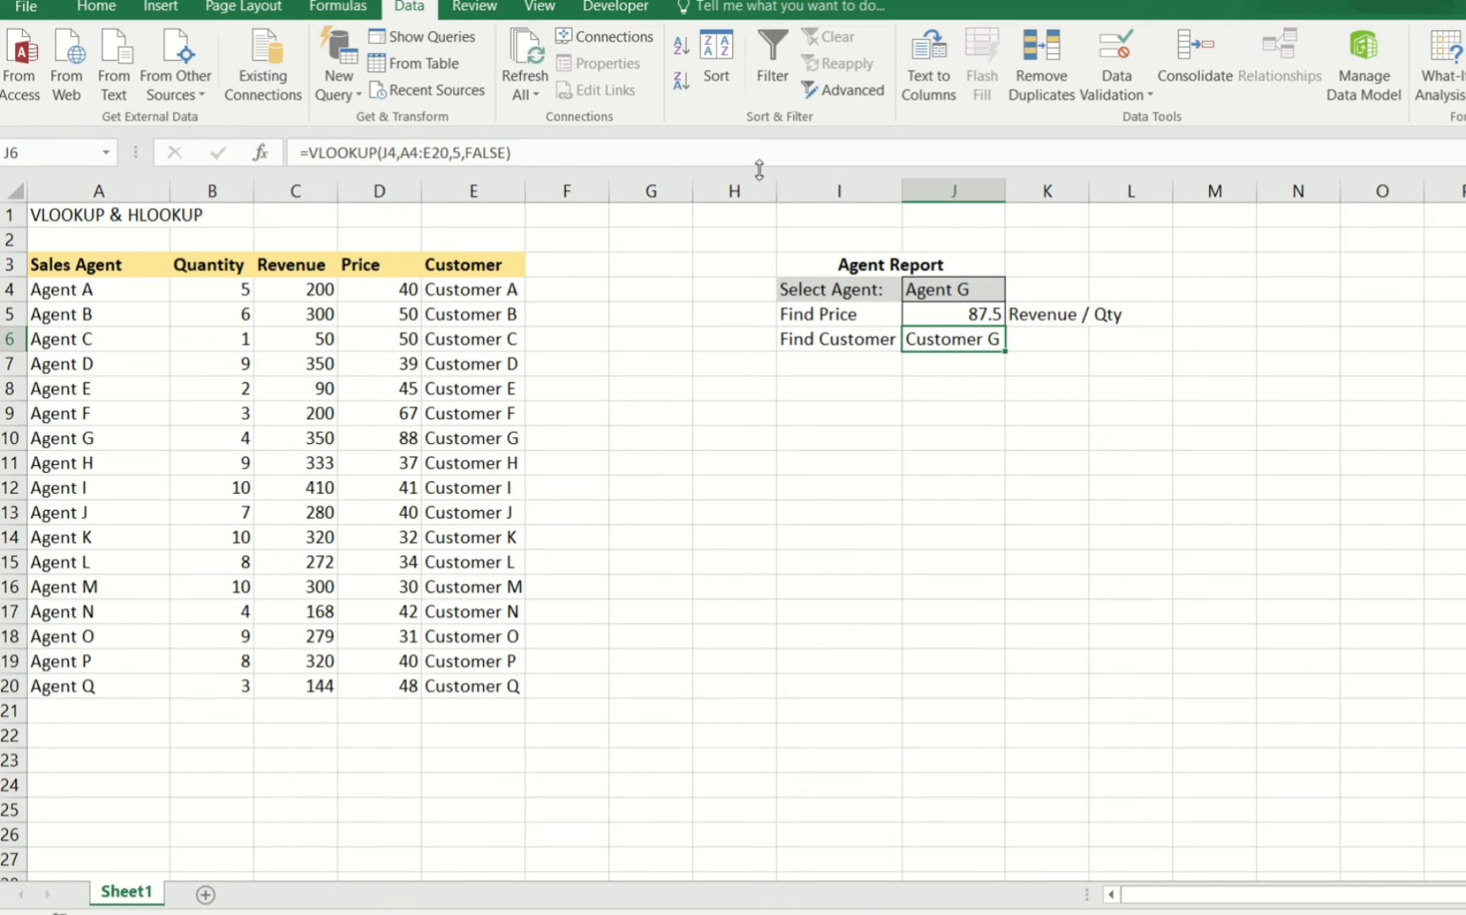
- Compare the J5 price with Agent G's row and reduce the decimal places shown in J5 by one
{"action": "left_click", "coordinate": [941, 316]}
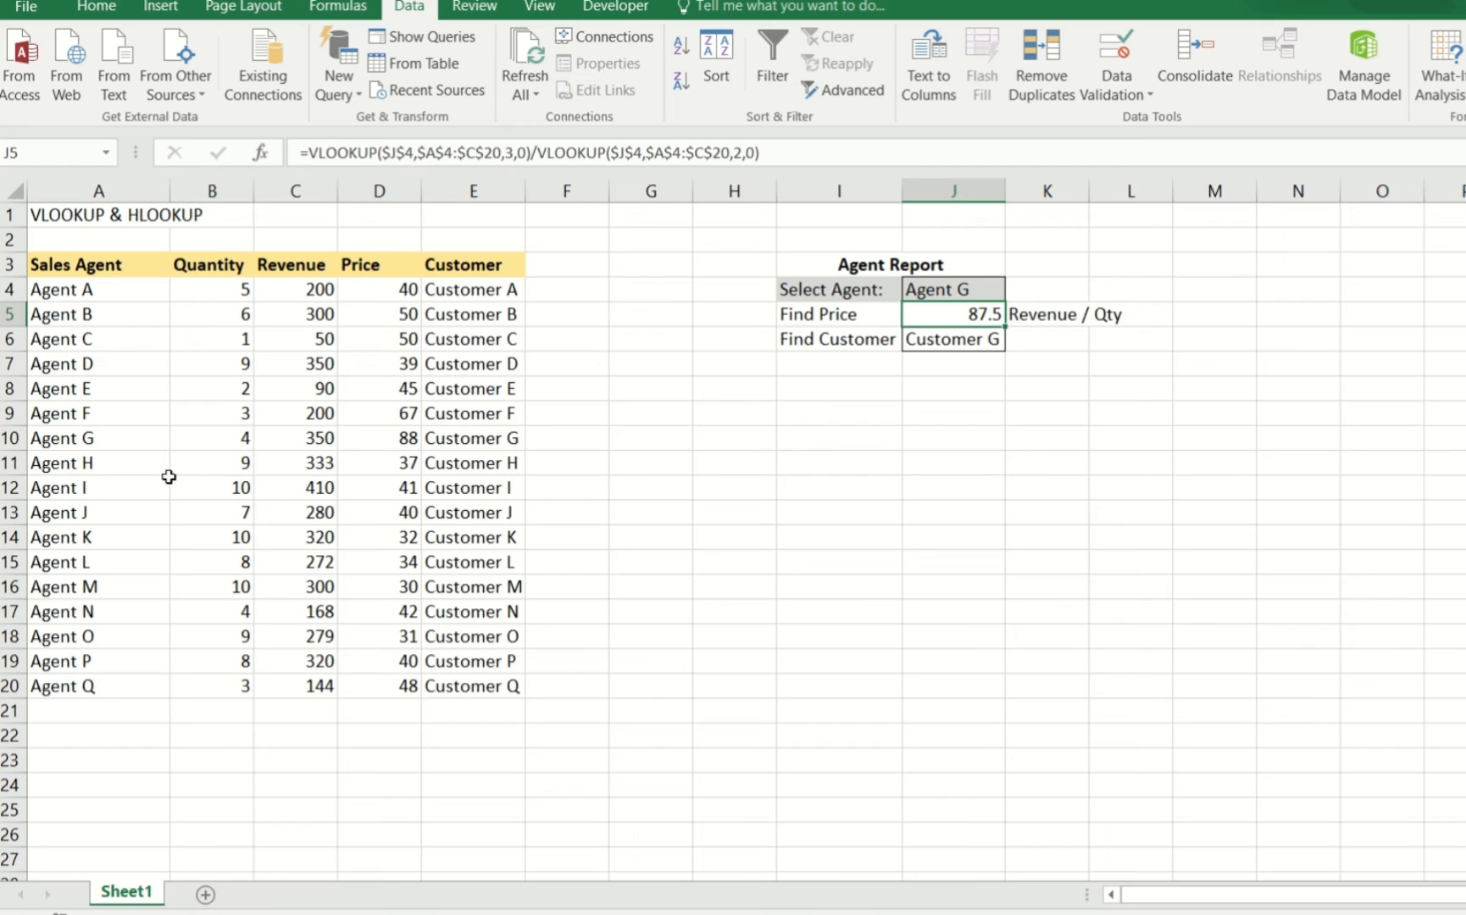
{"action": "left_click_drag", "start_coordinate": [110, 438], "coordinate": [398, 440]}
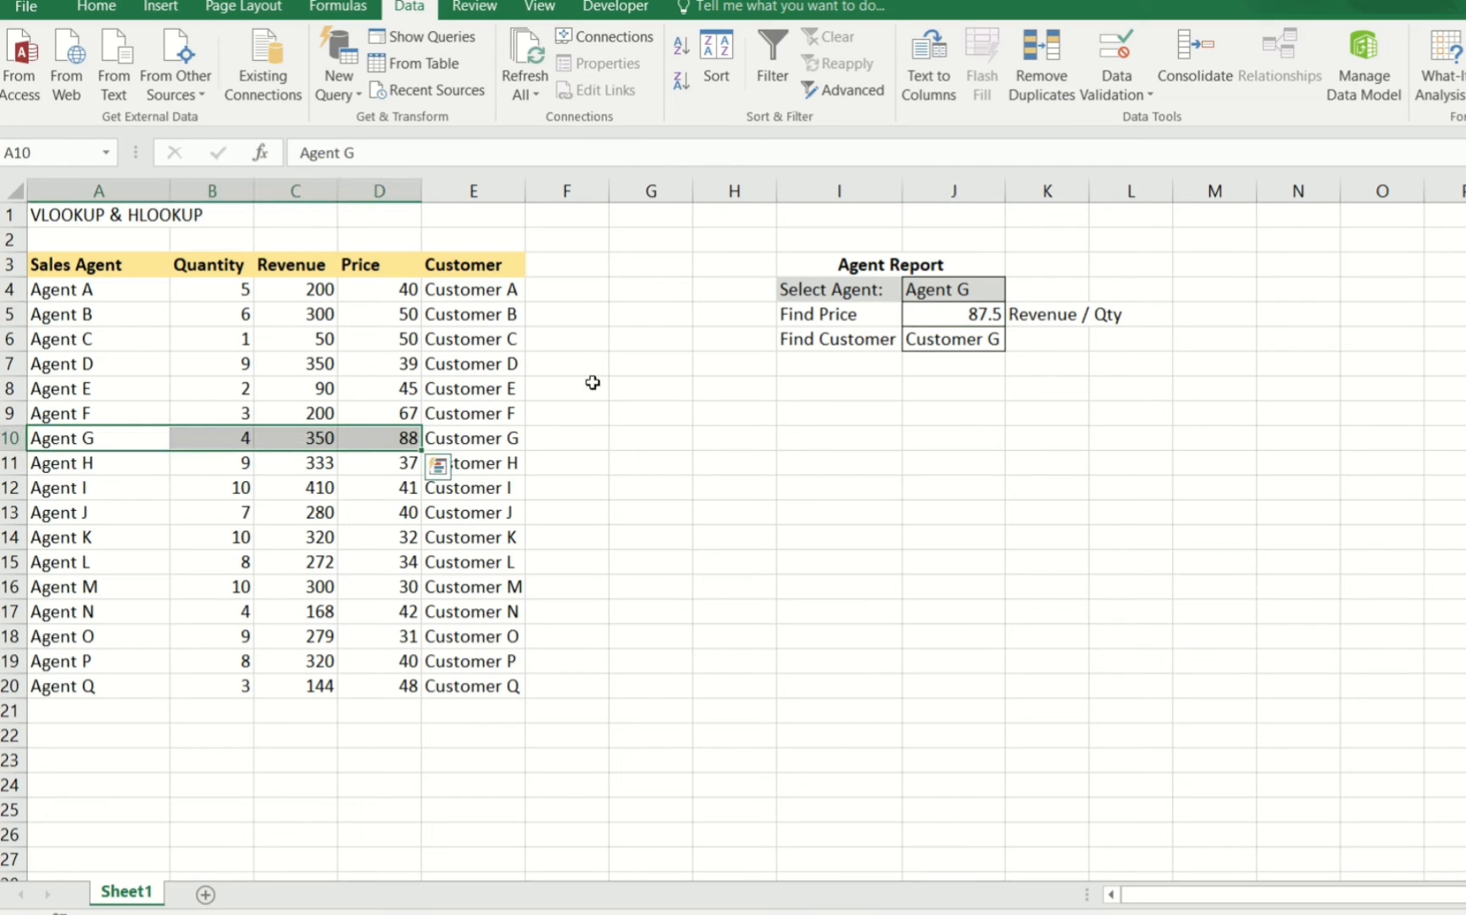
{"action": "left_click", "coordinate": [943, 324]}
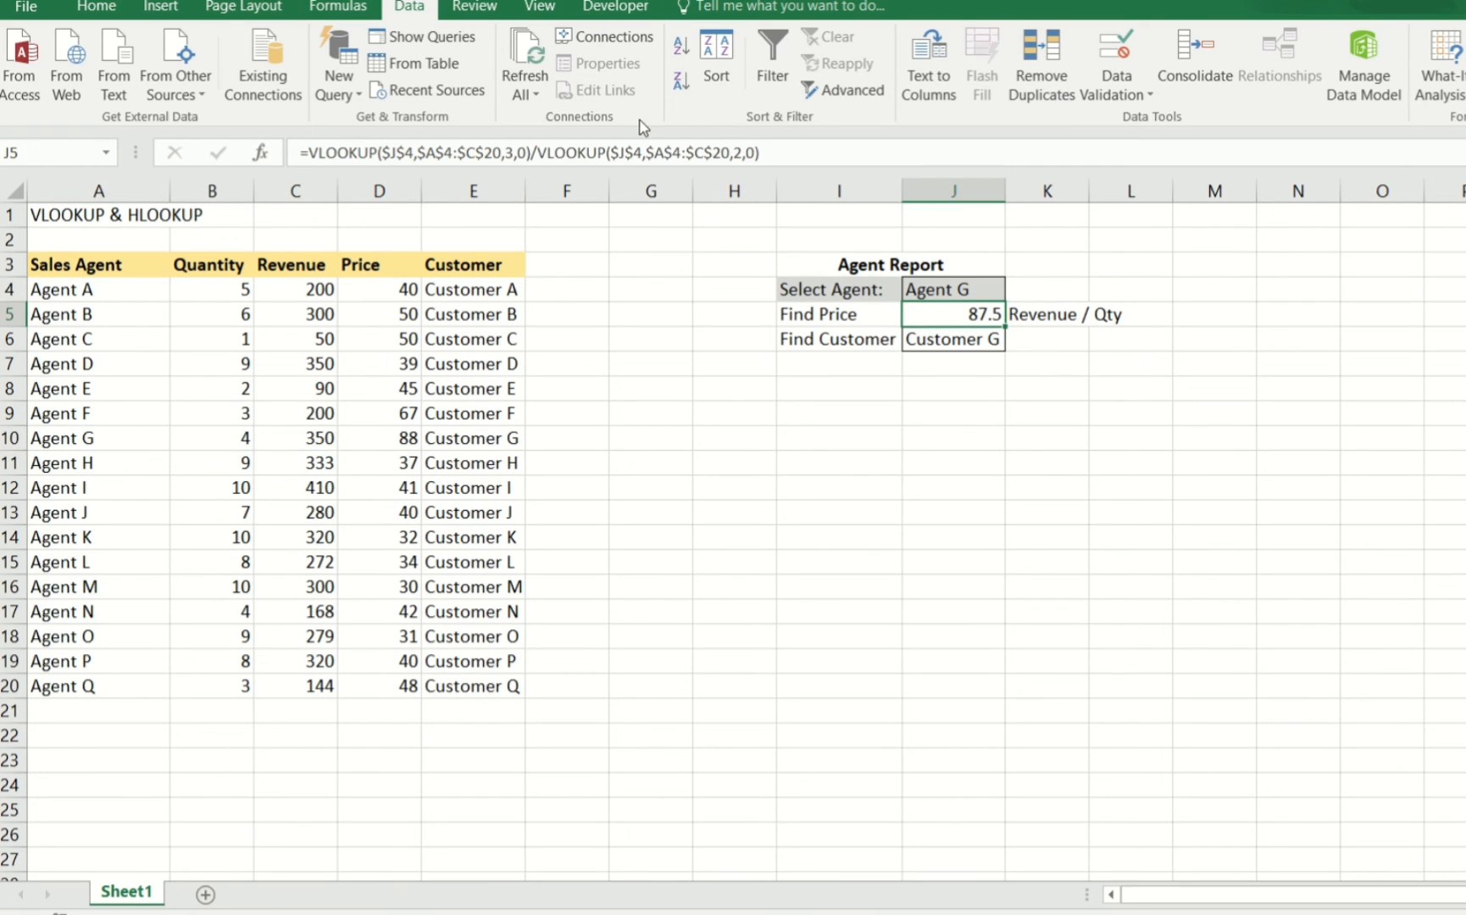
{"action": "left_click", "coordinate": [108, 19]}
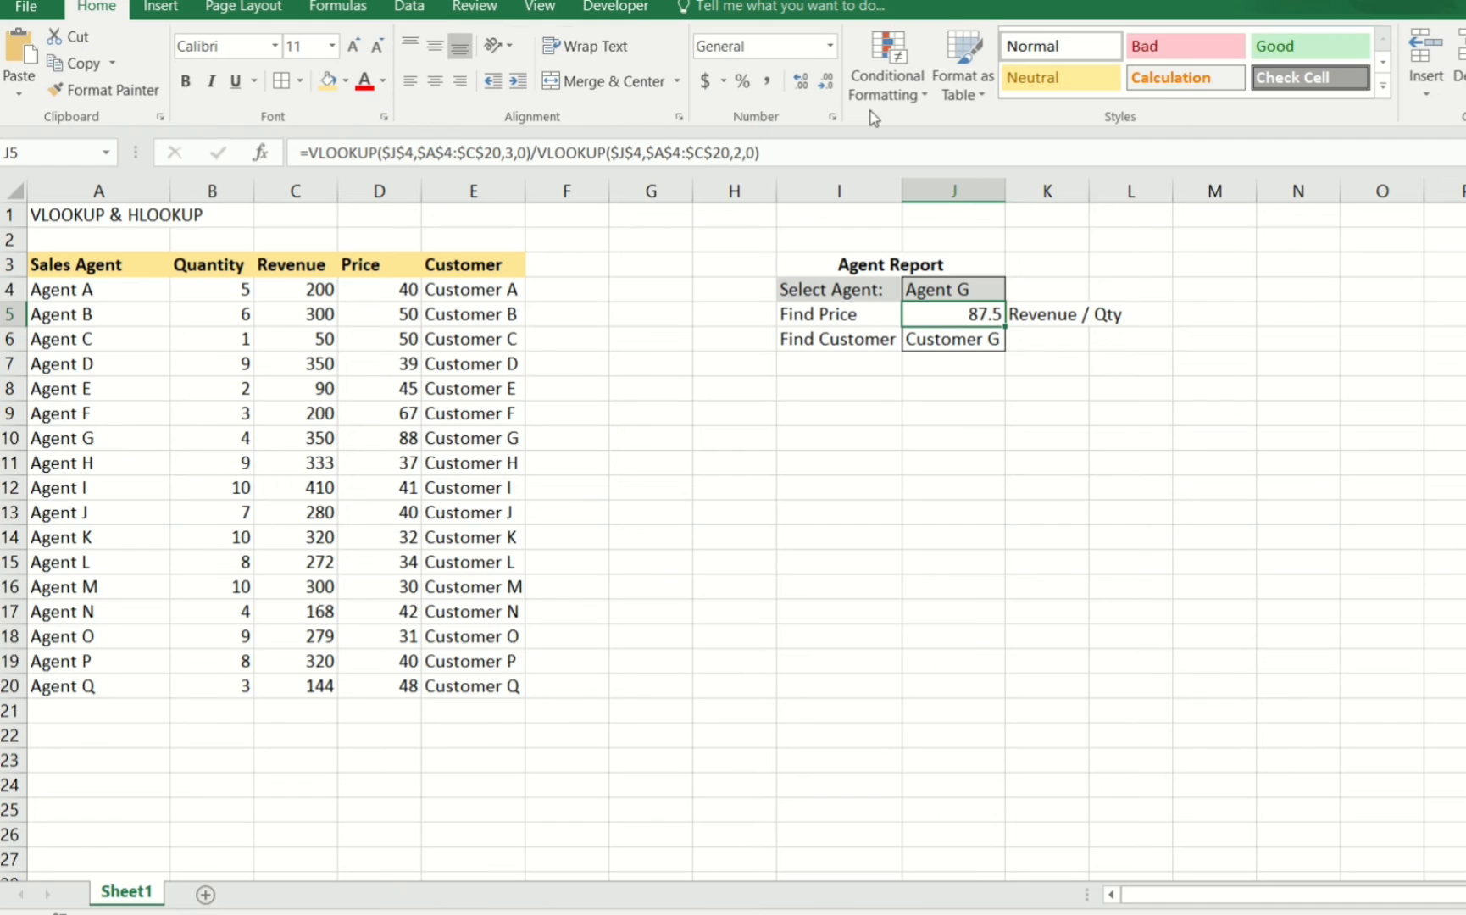
{"action": "left_click", "coordinate": [826, 85]}
- Choose Agent I in the Select Agent dropdown in J4
{"action": "left_click", "coordinate": [970, 347]}
{"action": "left_click", "coordinate": [965, 291]}
{"action": "left_click", "coordinate": [1015, 290]}
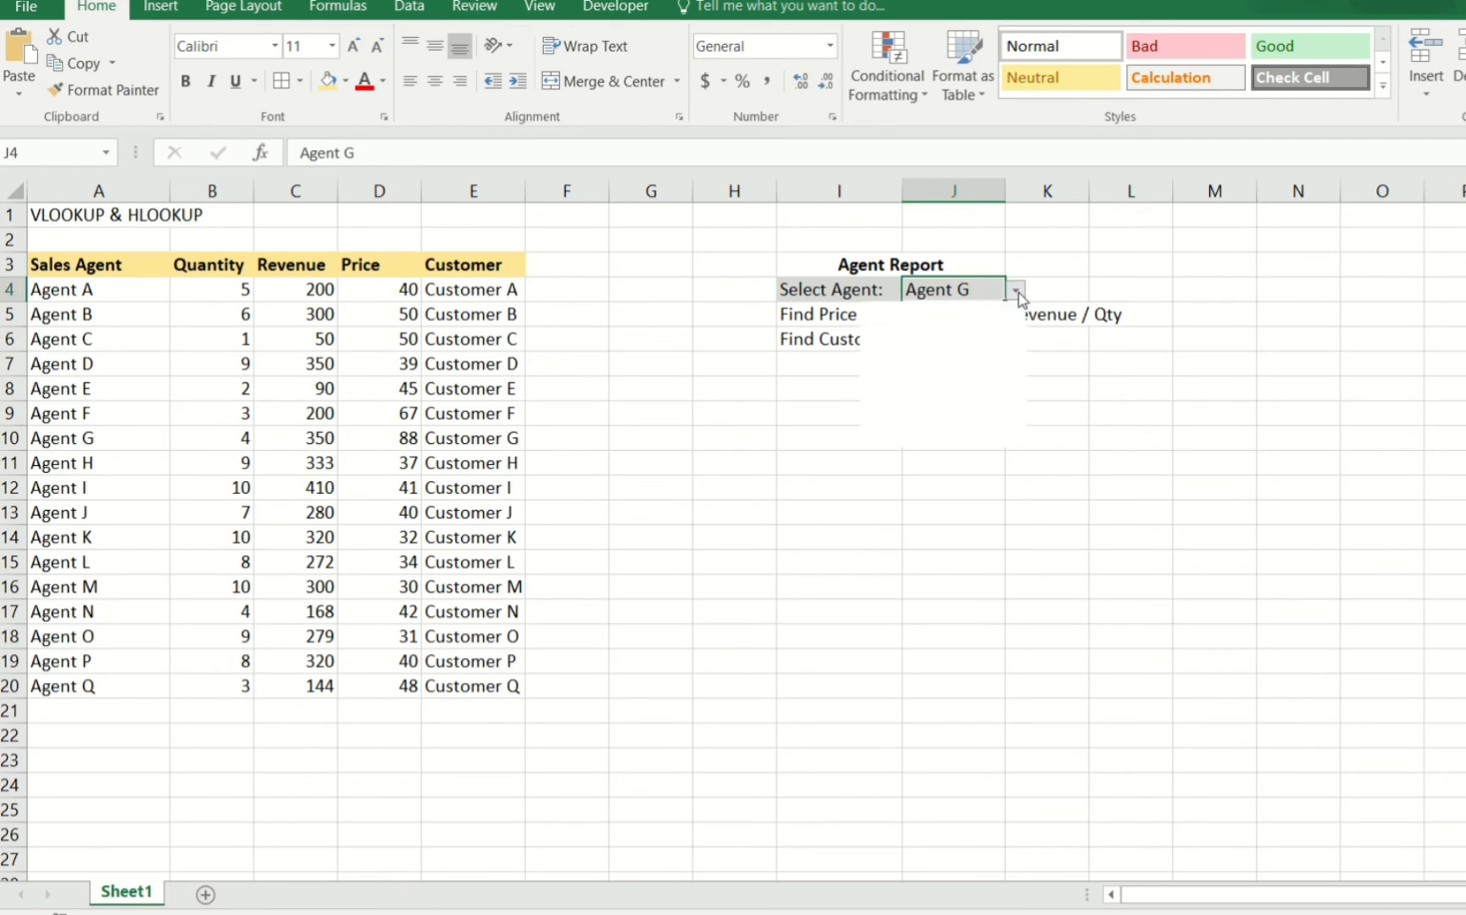
{"action": "left_click", "coordinate": [958, 363]}
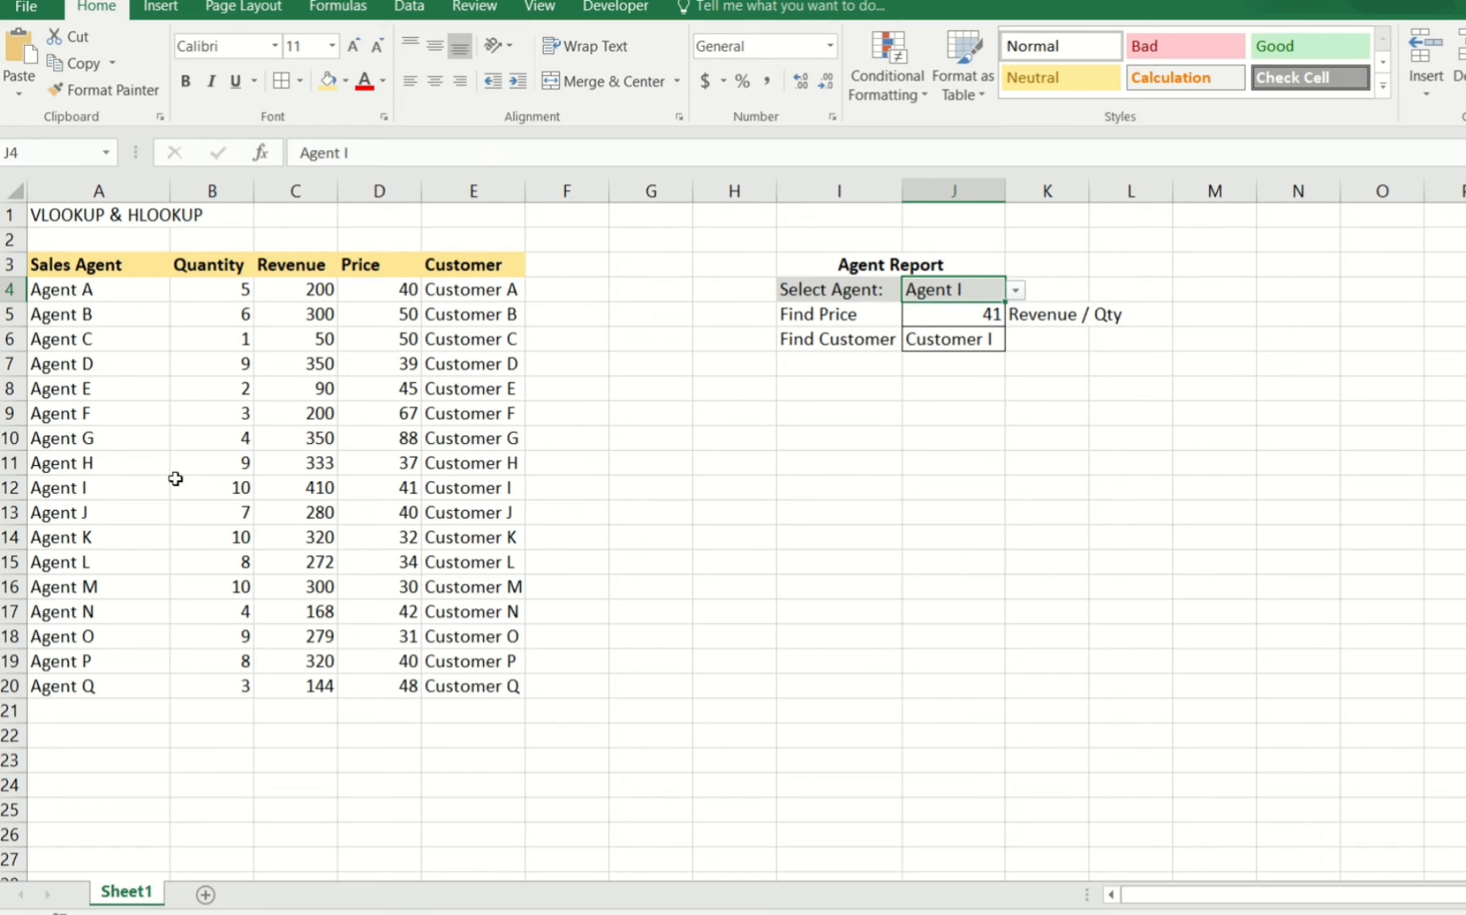
- Compare the report's price and customer in J5 and J6 with Agent I's row in the data table
{"action": "left_click_drag", "start_coordinate": [87, 497], "coordinate": [381, 490]}
{"action": "left_click", "coordinate": [380, 490]}
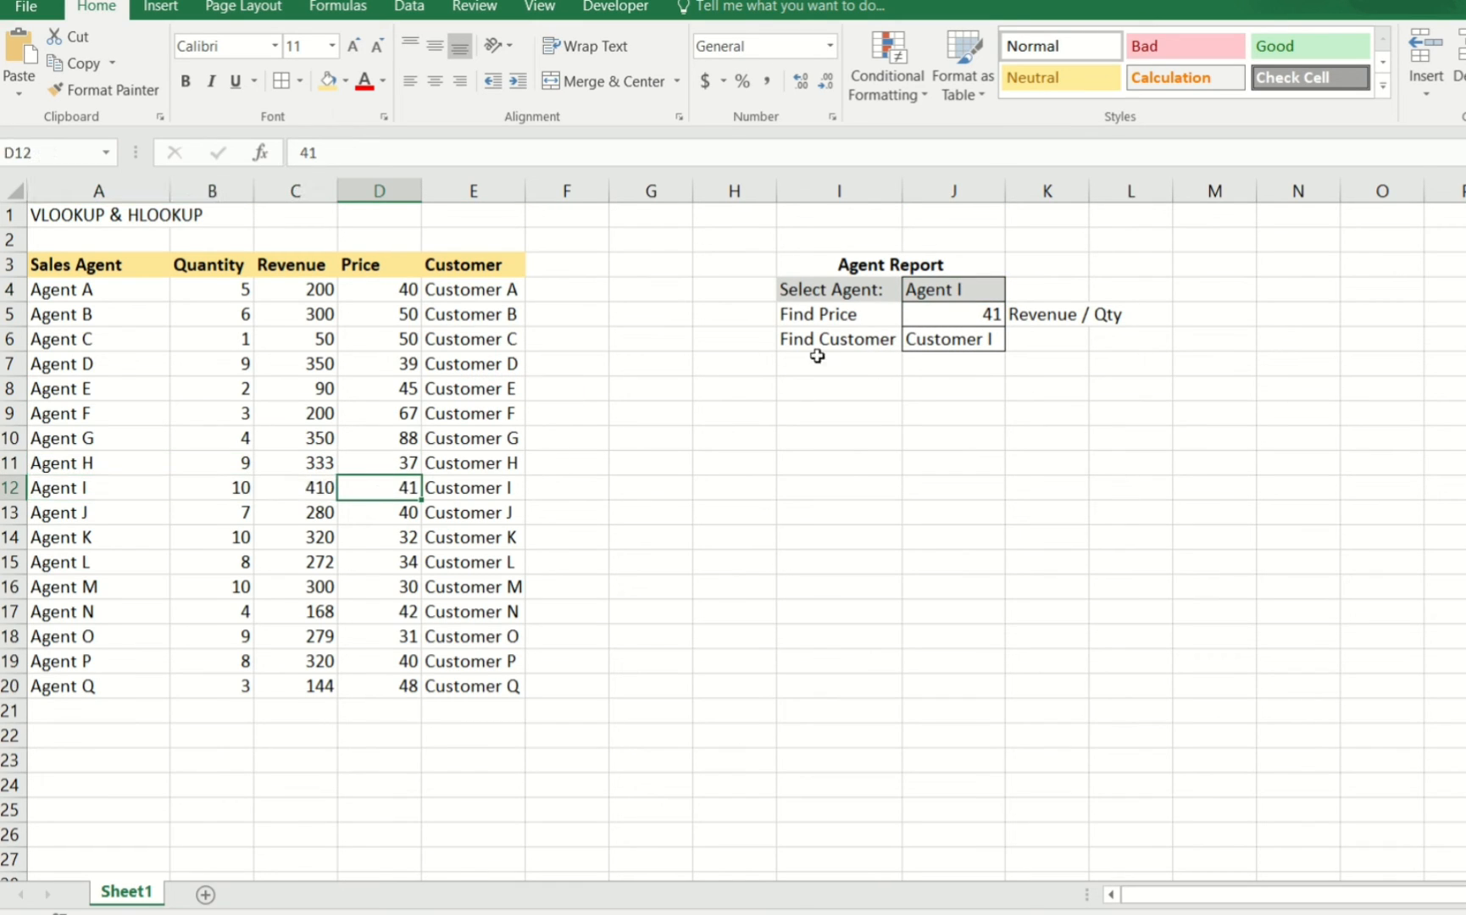
{"action": "left_click", "coordinate": [983, 317]}
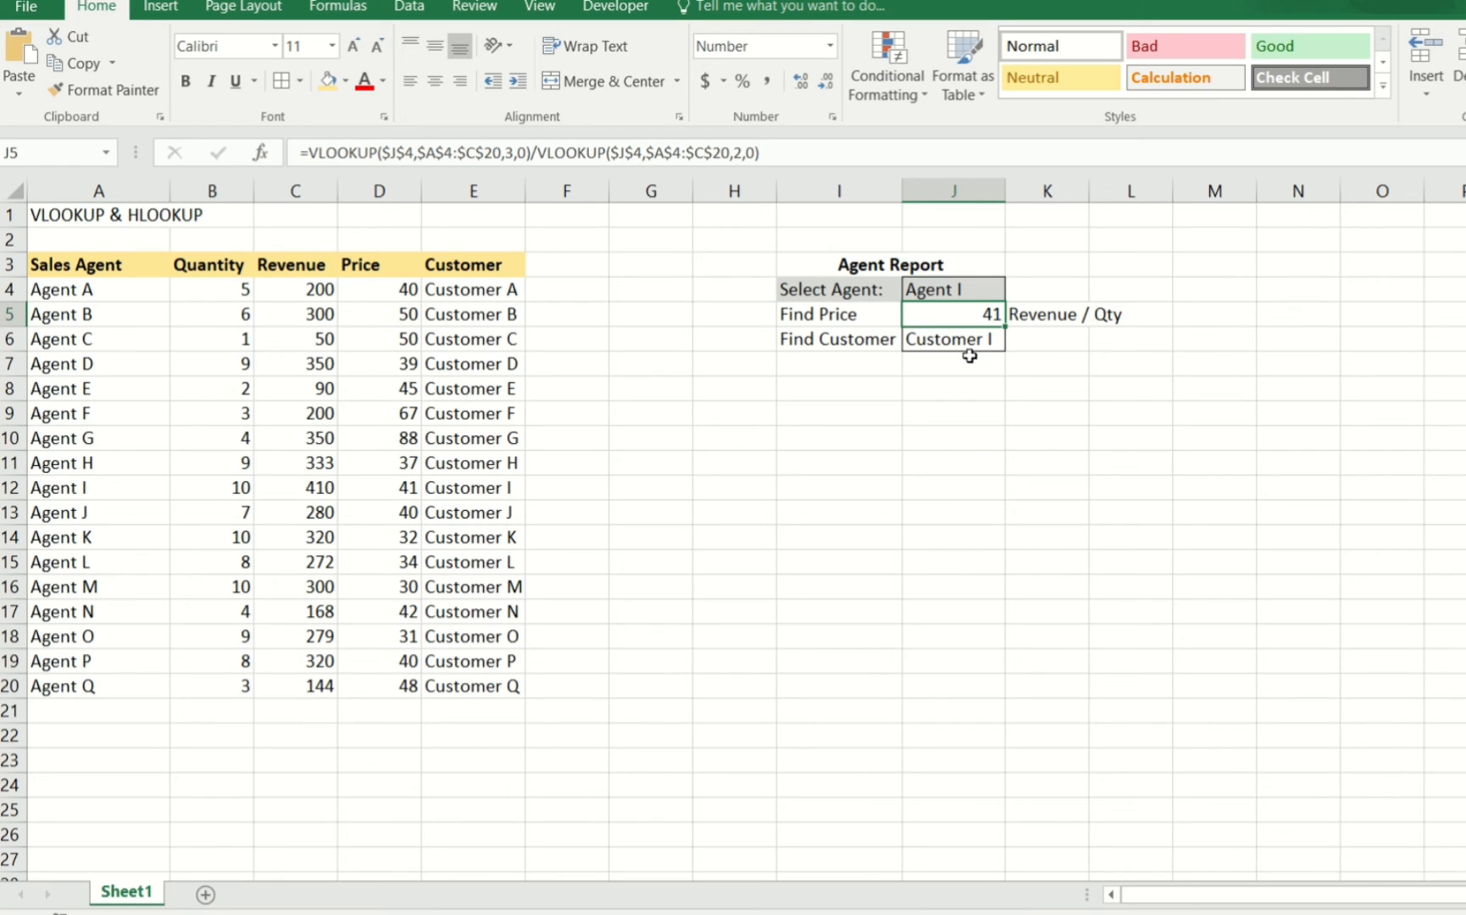
{"action": "left_click", "coordinate": [961, 339]}
{"action": "left_click", "coordinate": [958, 314]}
{"action": "left_click", "coordinate": [220, 757]}
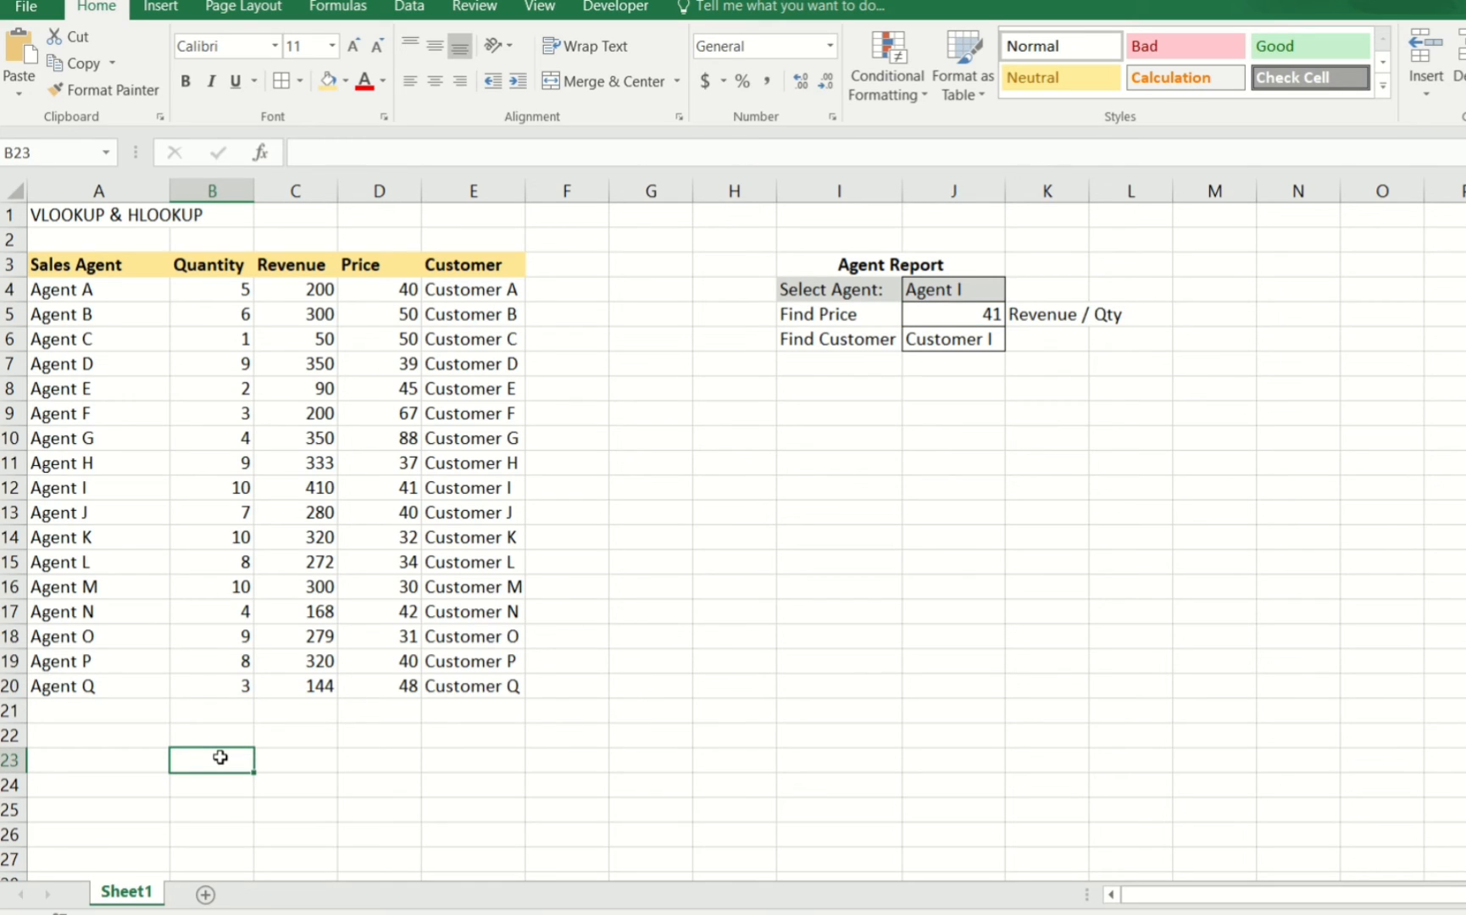
{"action": "left_click", "coordinate": [701, 467]}
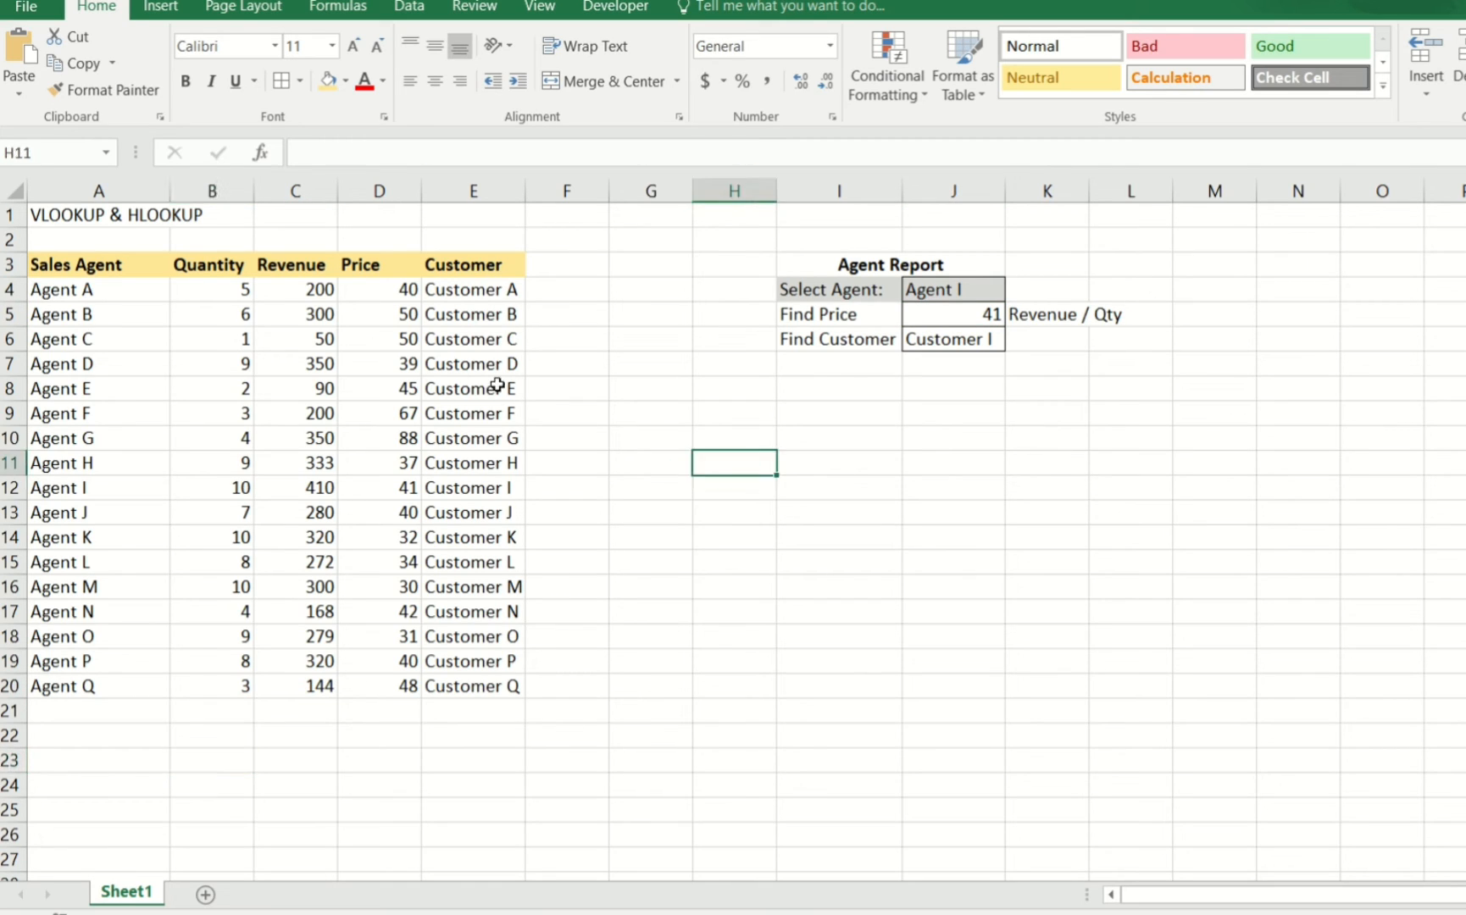
- Copy A3:E8, the header row and Agents A to E, and paste it transposed starting at A24
{"action": "left_click_drag", "start_coordinate": [134, 272], "coordinate": [445, 394]}
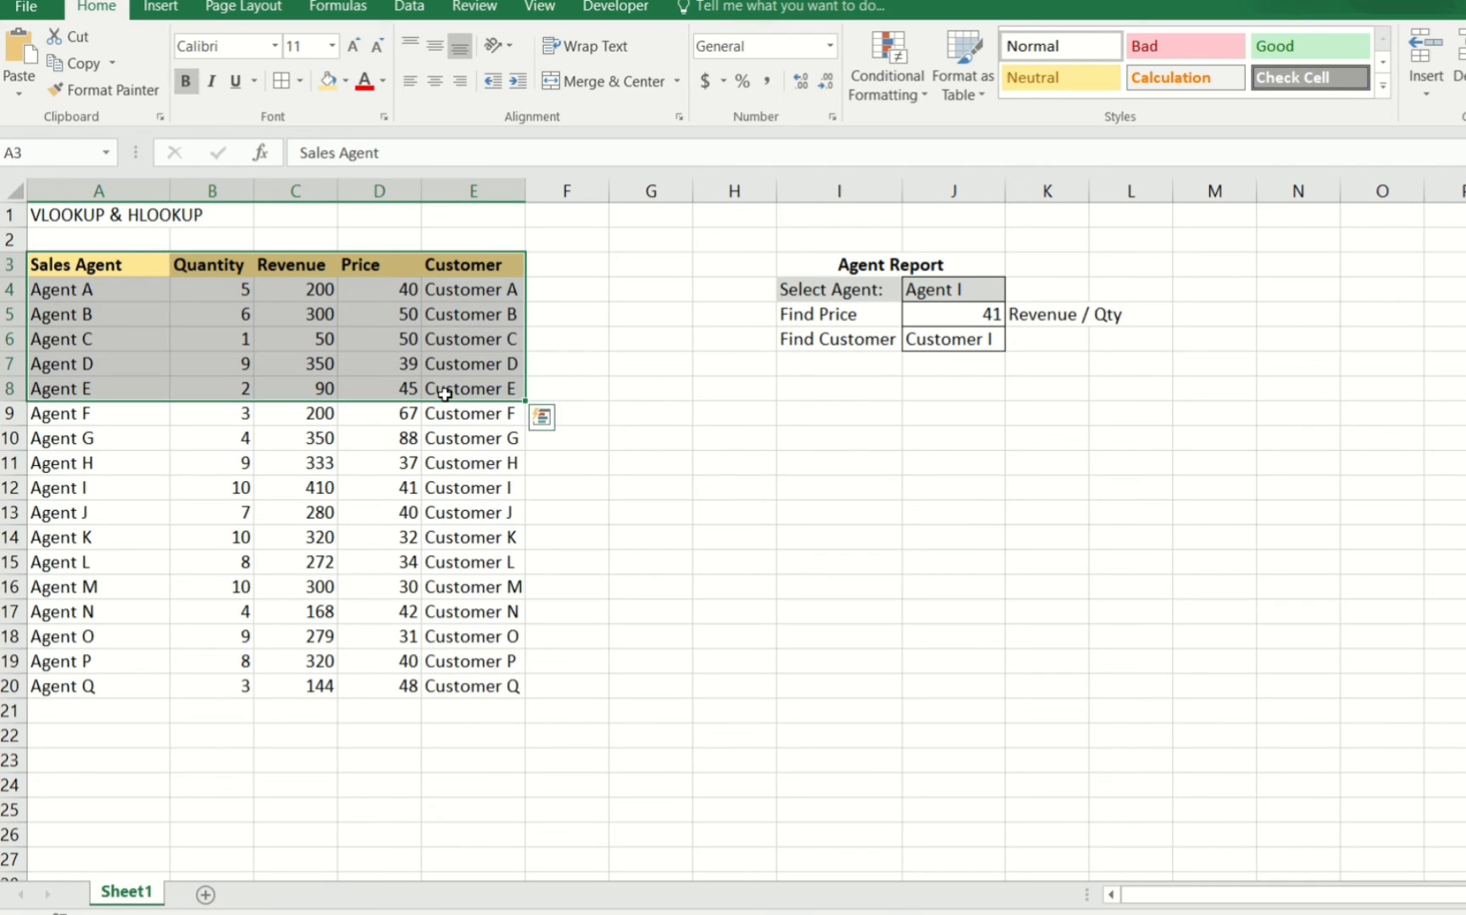
{"action": "key", "text": "ctrl+c"}
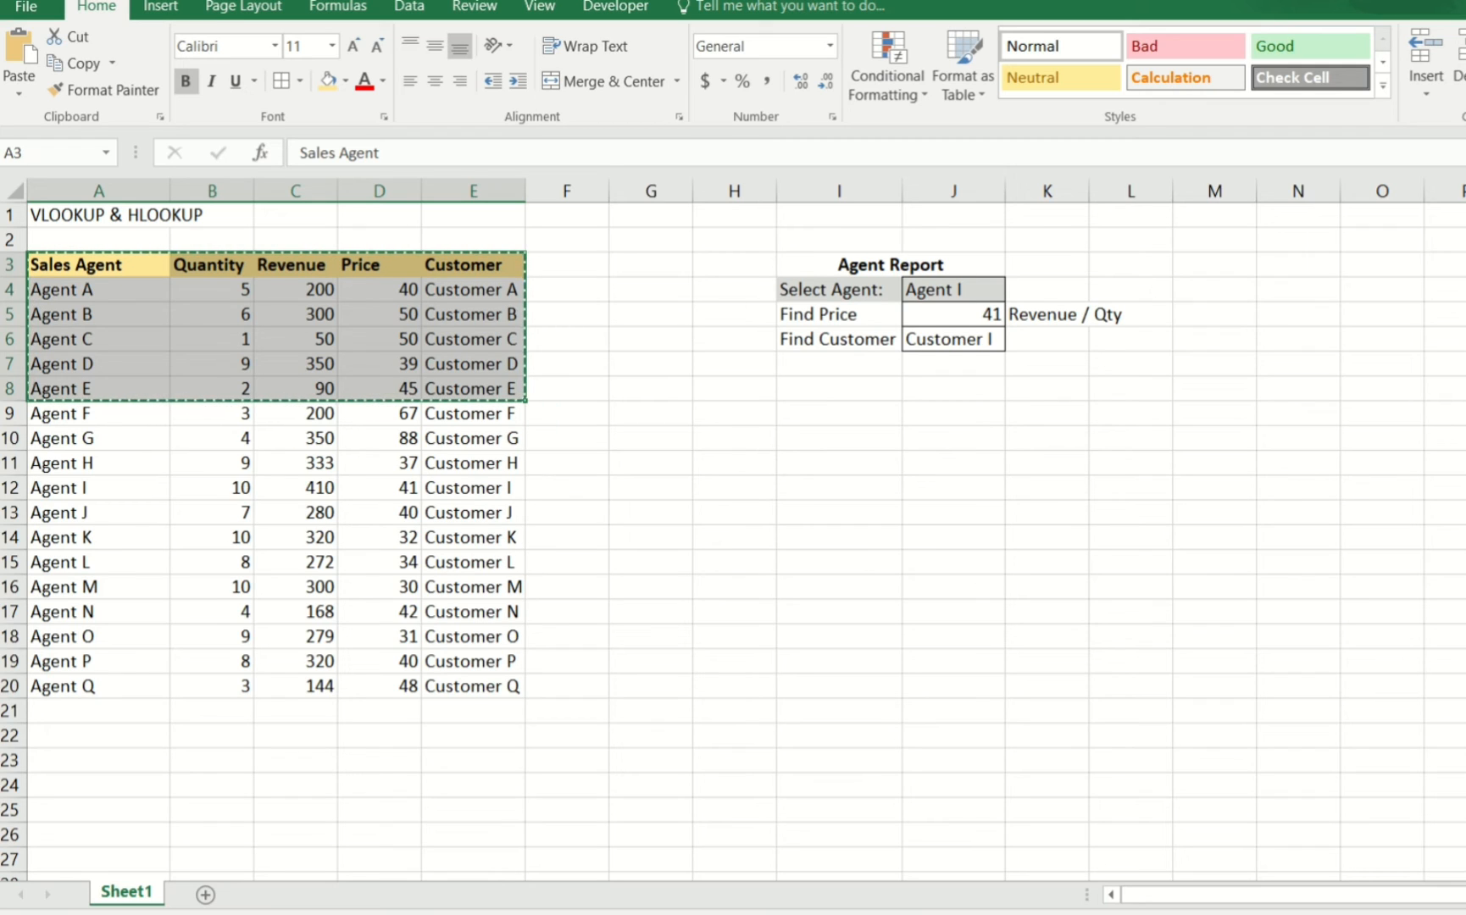
{"action": "scroll", "coordinate": [733, 526], "scroll_direction": "down", "scroll_amount": 1}
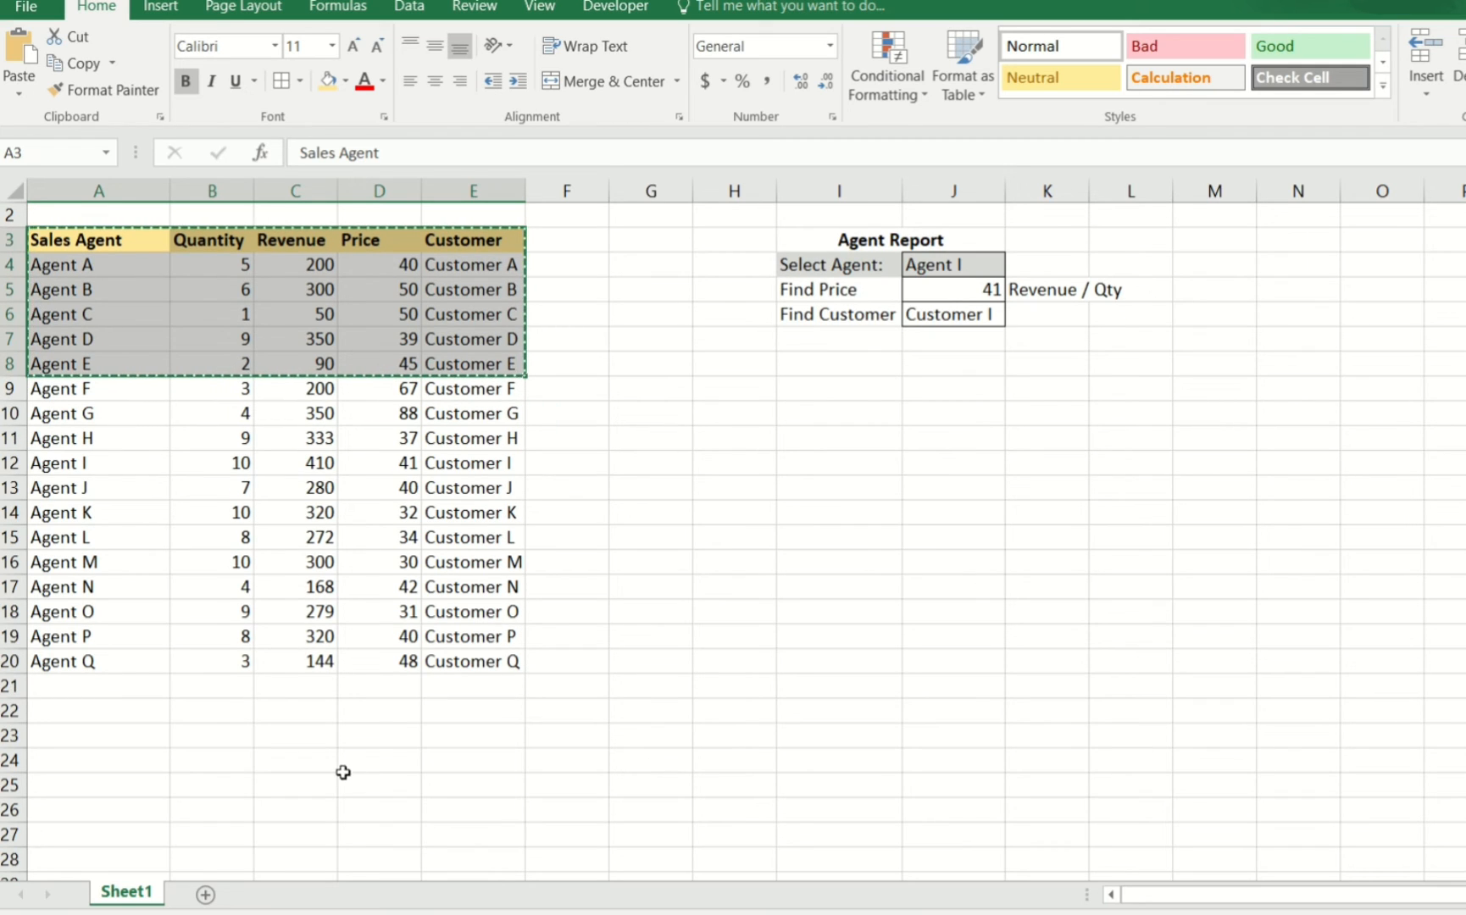
{"action": "left_click", "coordinate": [148, 764]}
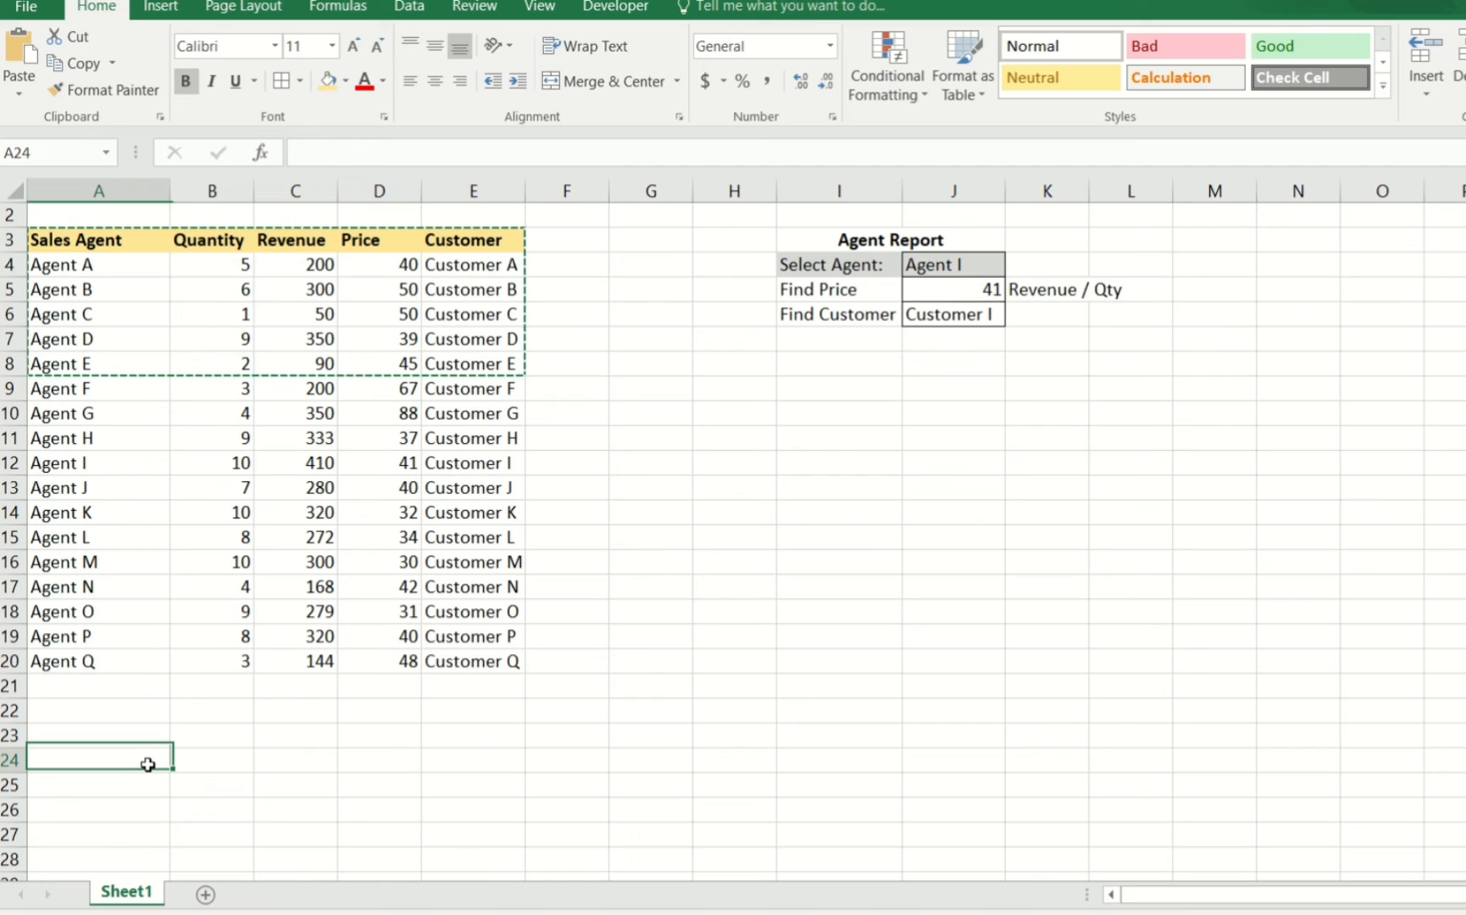
{"action": "right_click", "coordinate": [148, 764]}
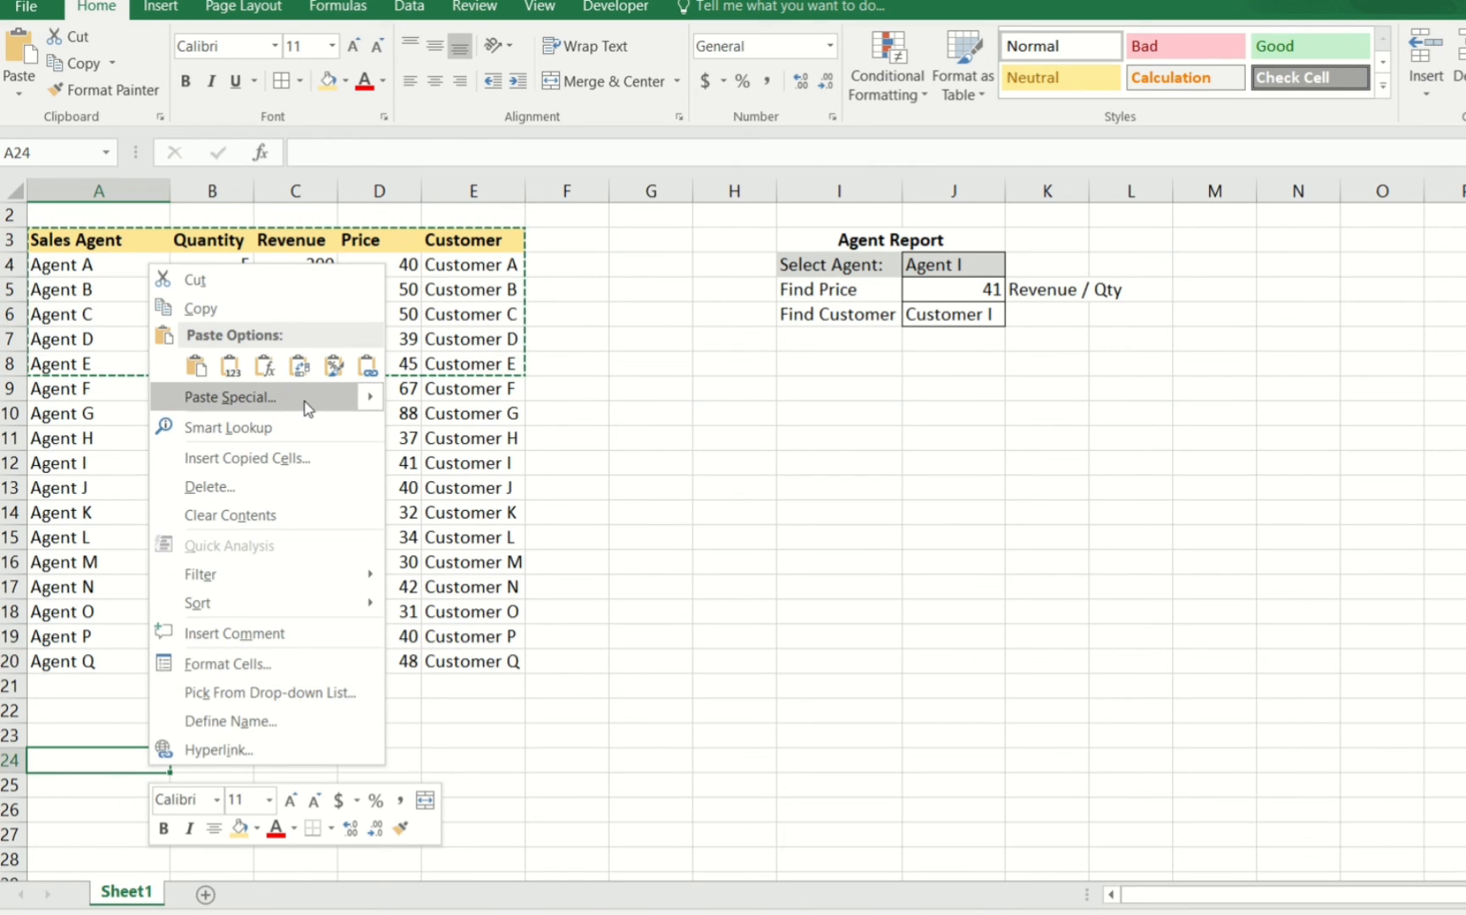
{"action": "mouse_move", "coordinate": [370, 406]}
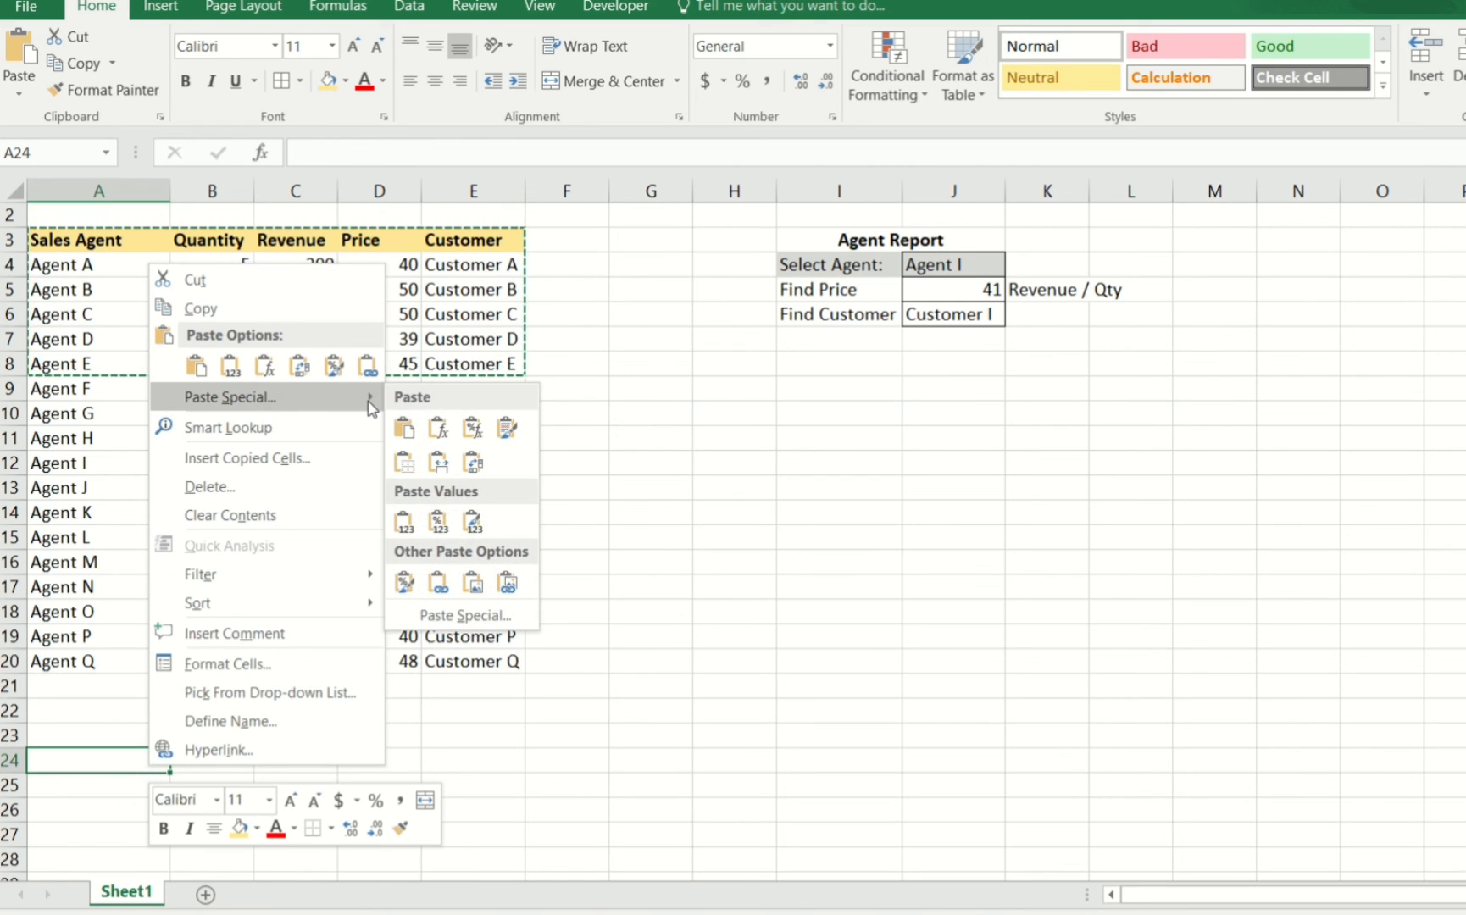
{"action": "left_click", "coordinate": [464, 616]}
{"action": "left_click", "coordinate": [495, 735]}
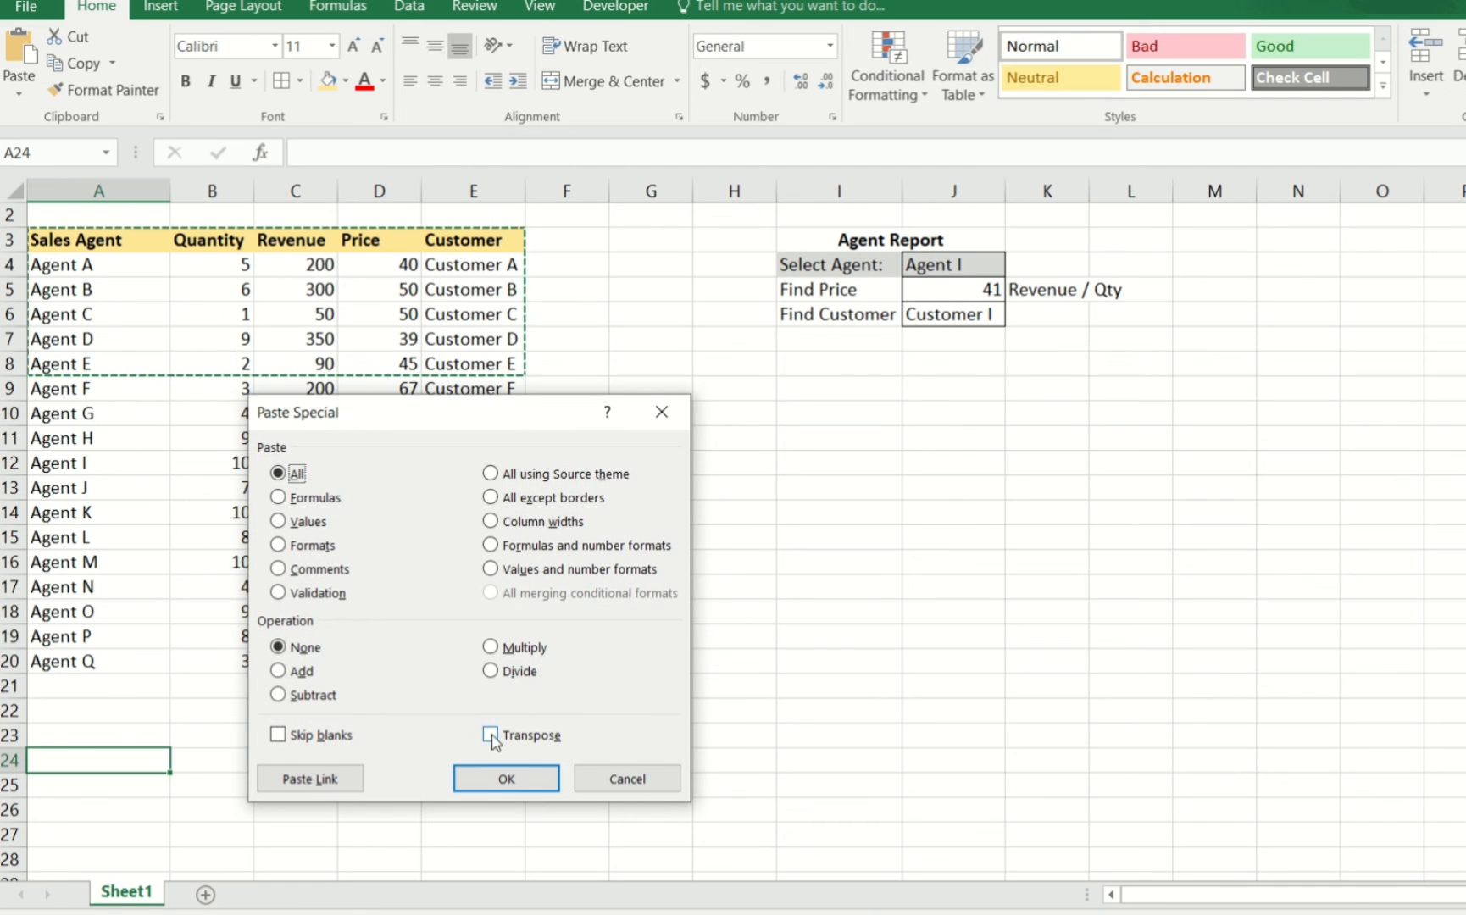
{"action": "left_click", "coordinate": [507, 778]}
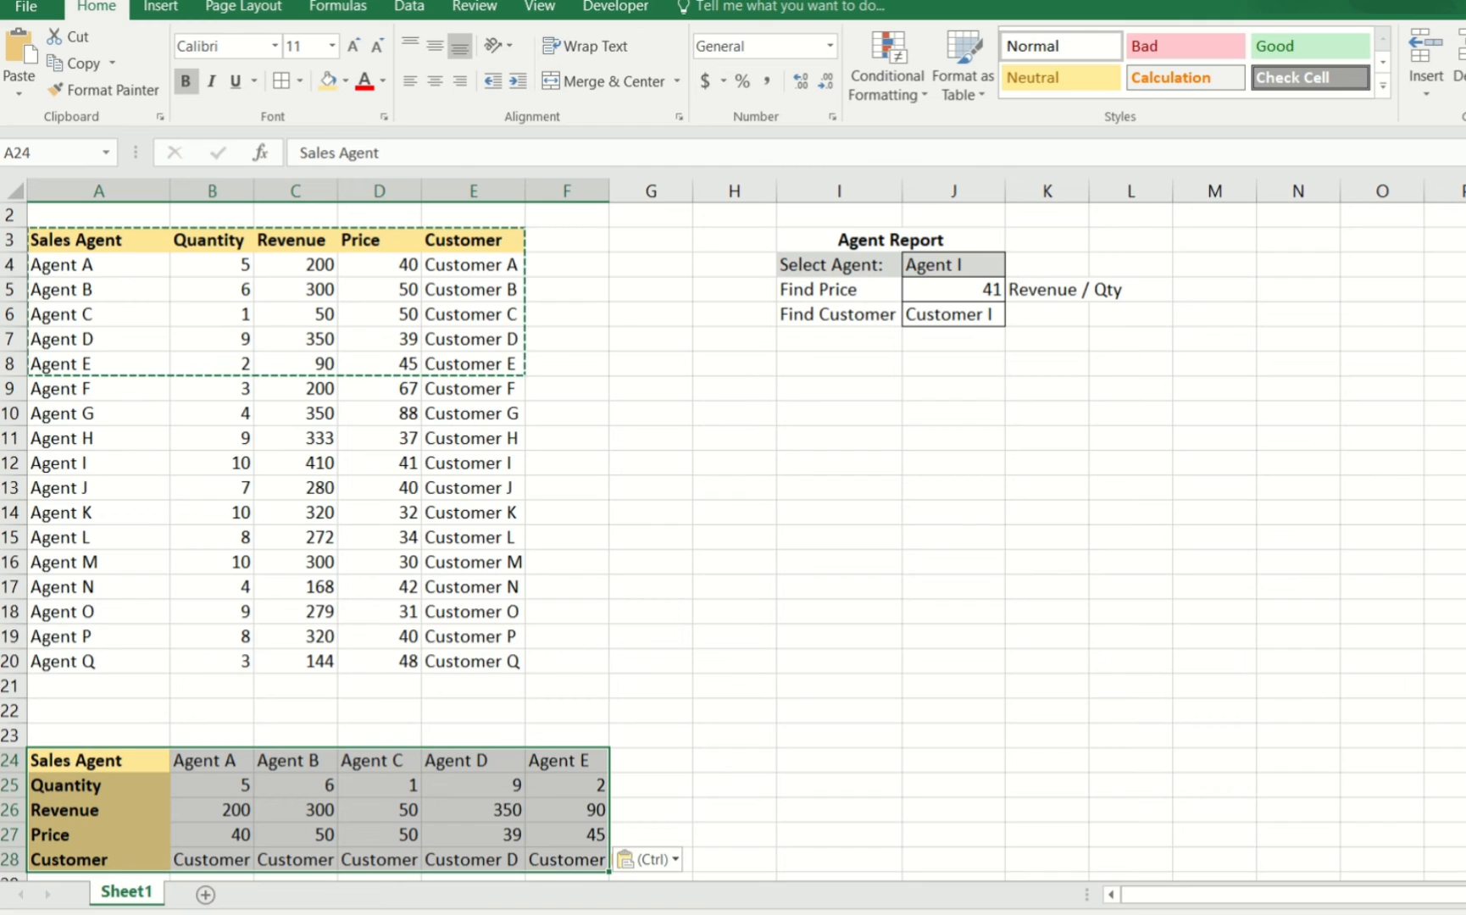
- Compare the vertical headers of the transposed table in A24:A28 with the horizontal headers of the original table in A3:E3
{"action": "left_click", "coordinate": [203, 785]}
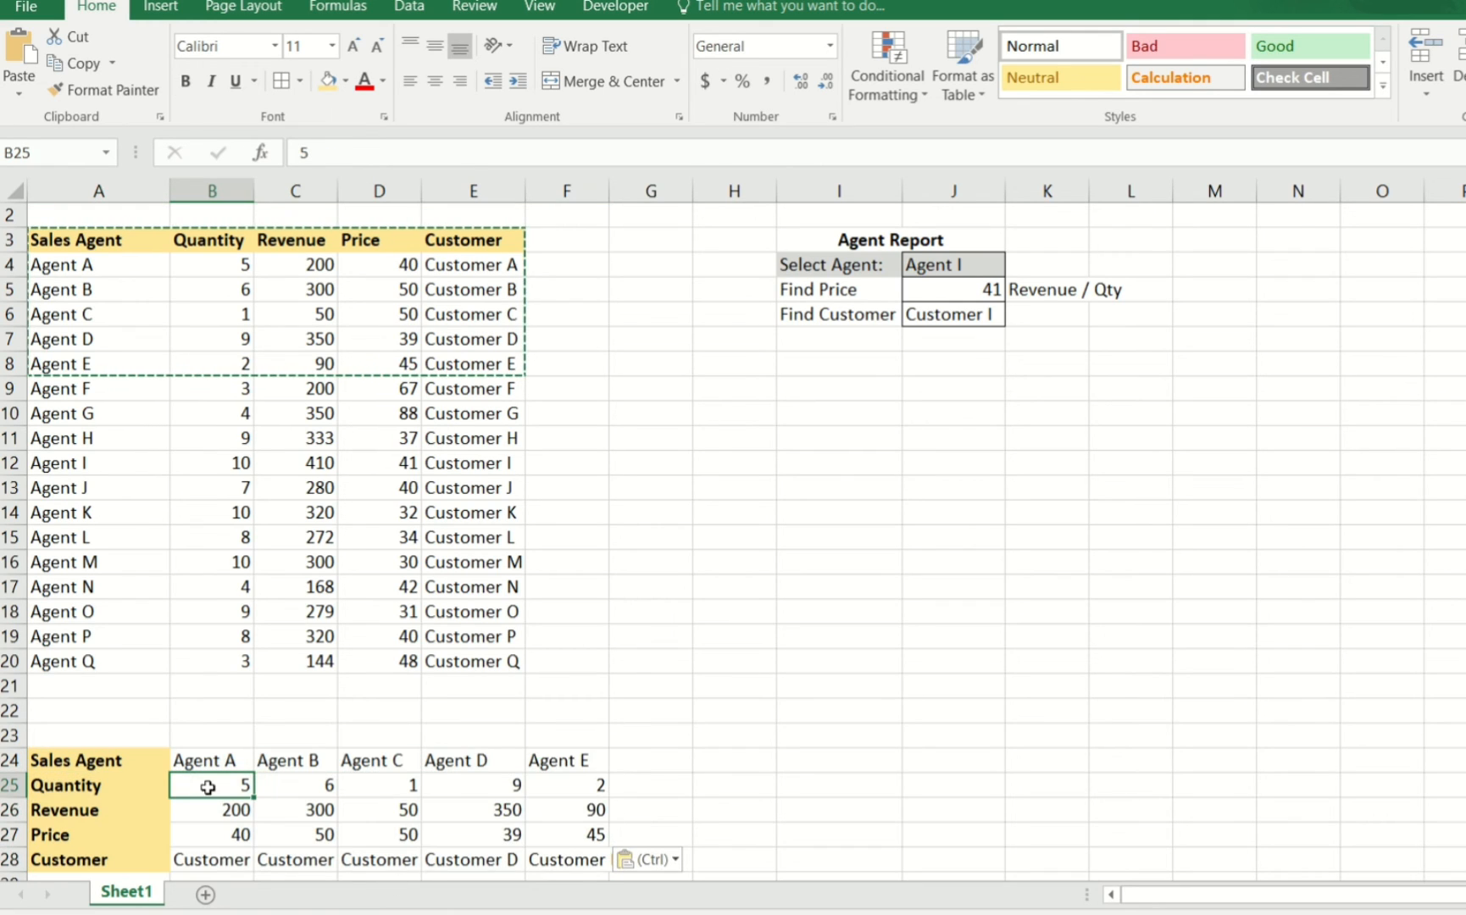
{"action": "left_click", "coordinate": [130, 784]}
{"action": "left_click", "coordinate": [133, 812]}
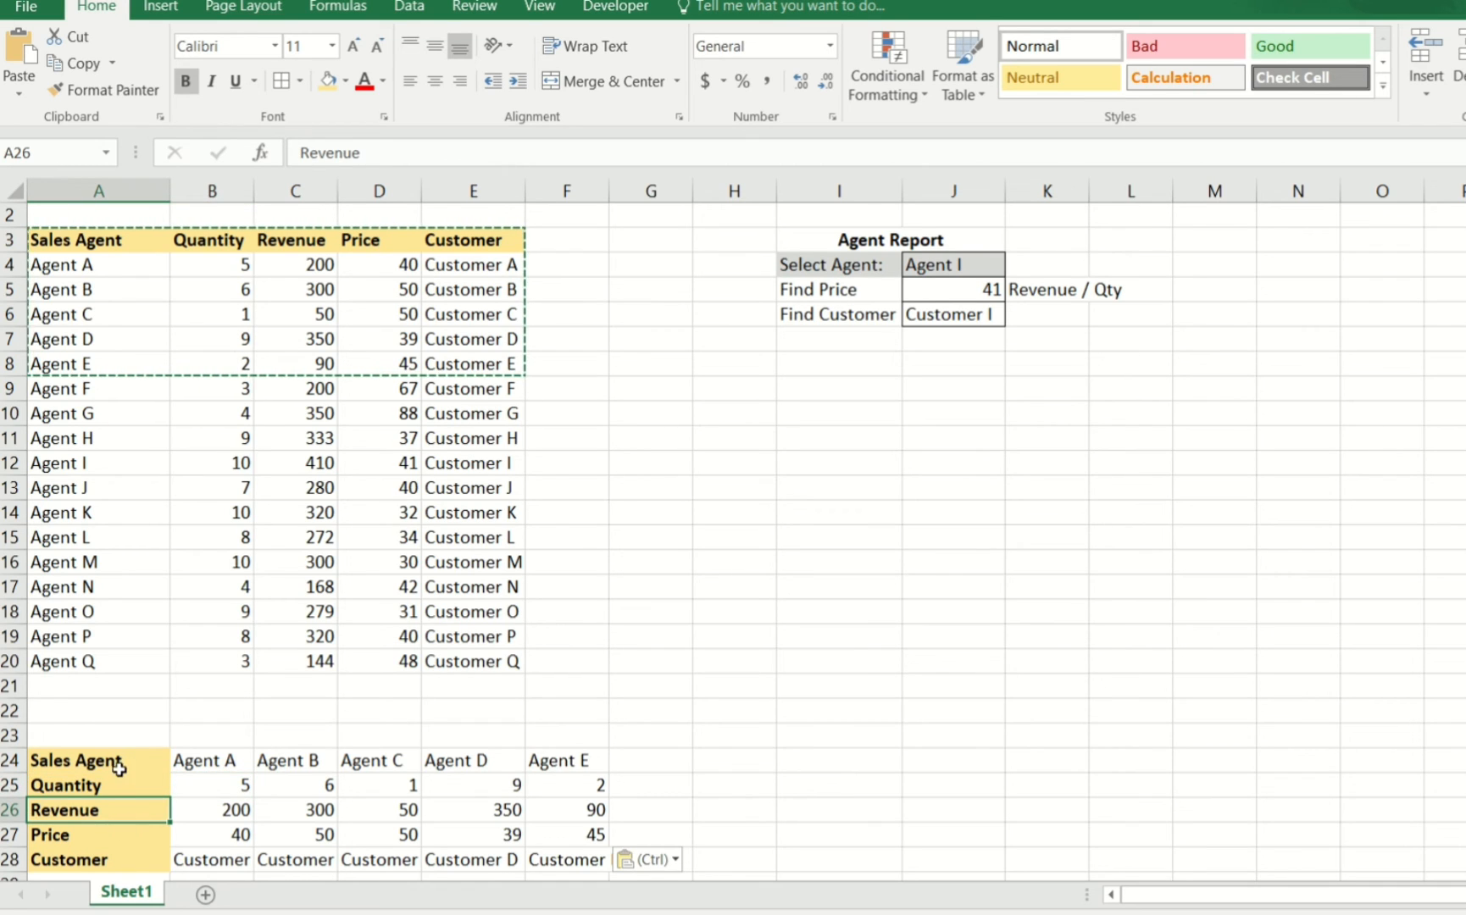
{"action": "left_click_drag", "start_coordinate": [118, 762], "coordinate": [118, 852]}
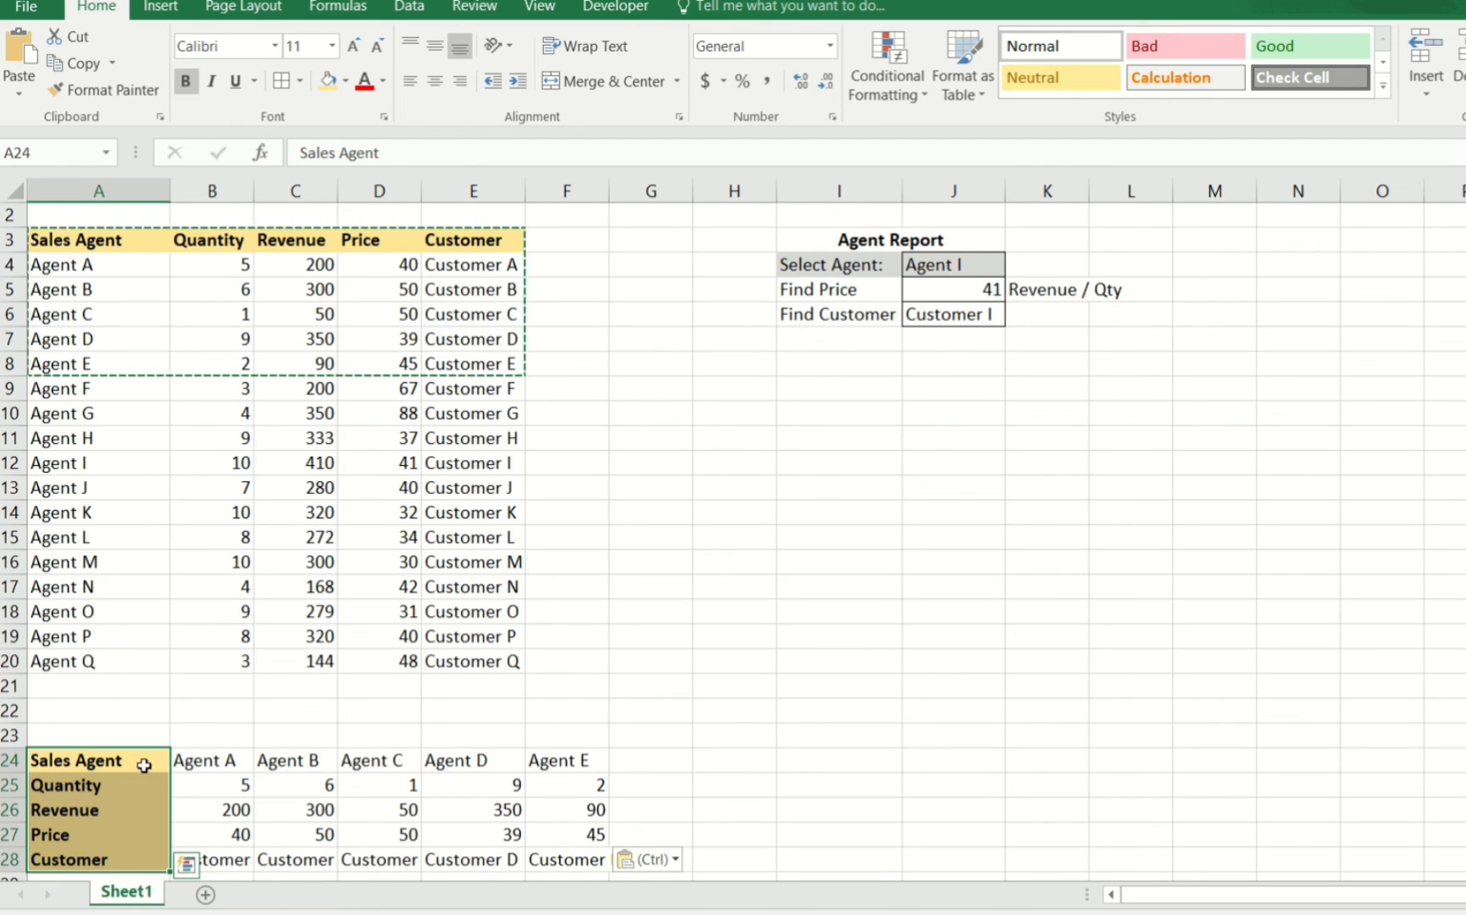
{"action": "left_click_drag", "start_coordinate": [140, 765], "coordinate": [133, 854]}
{"action": "left_click", "coordinate": [563, 338]}
{"action": "left_click_drag", "start_coordinate": [130, 245], "coordinate": [506, 254]}
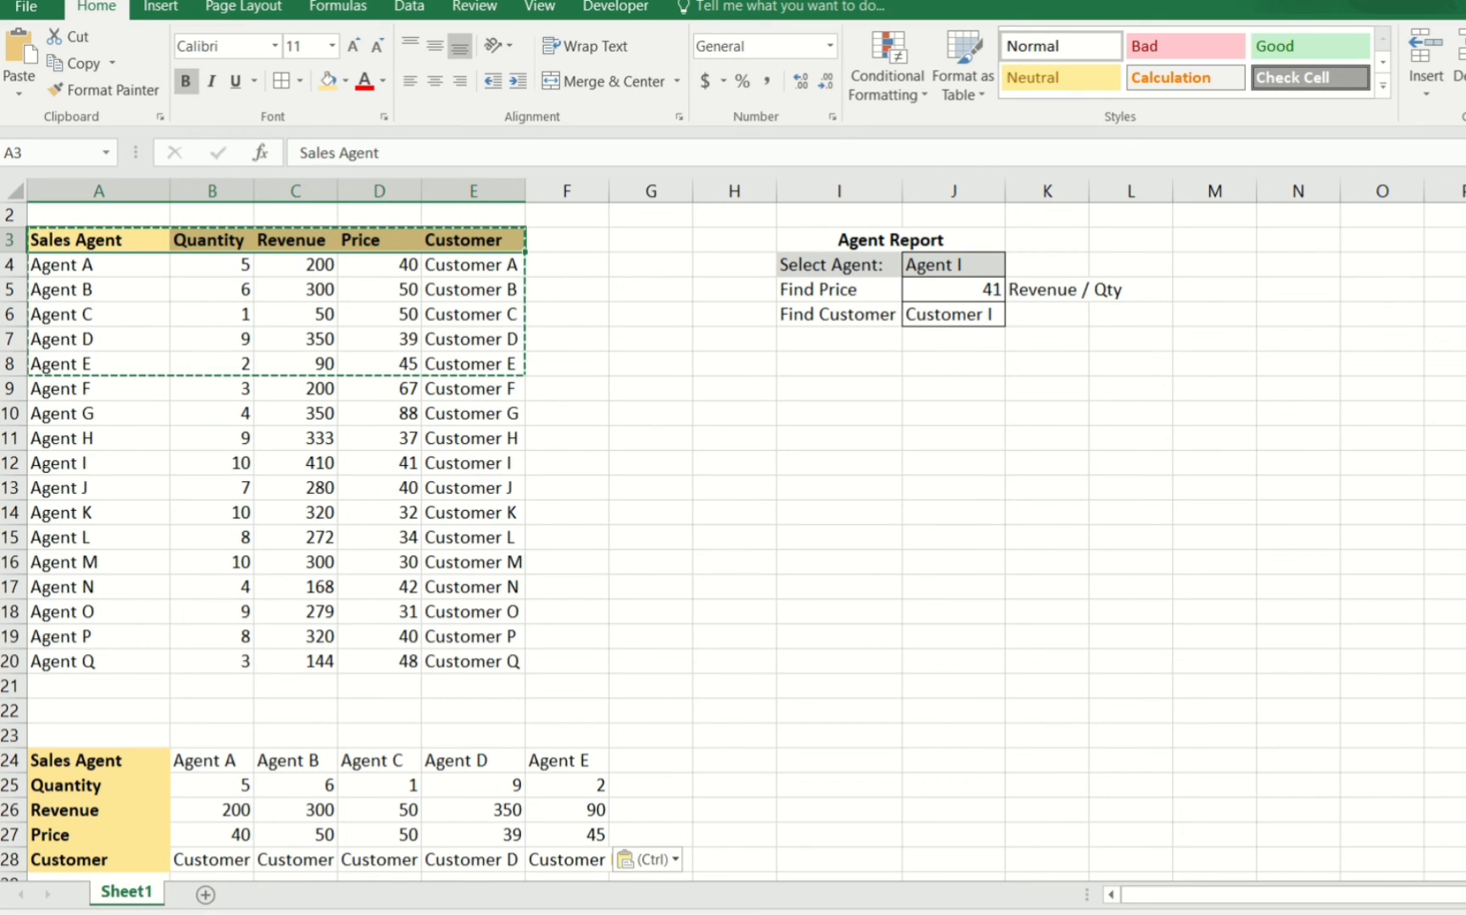
{"action": "left_click", "coordinate": [753, 756]}
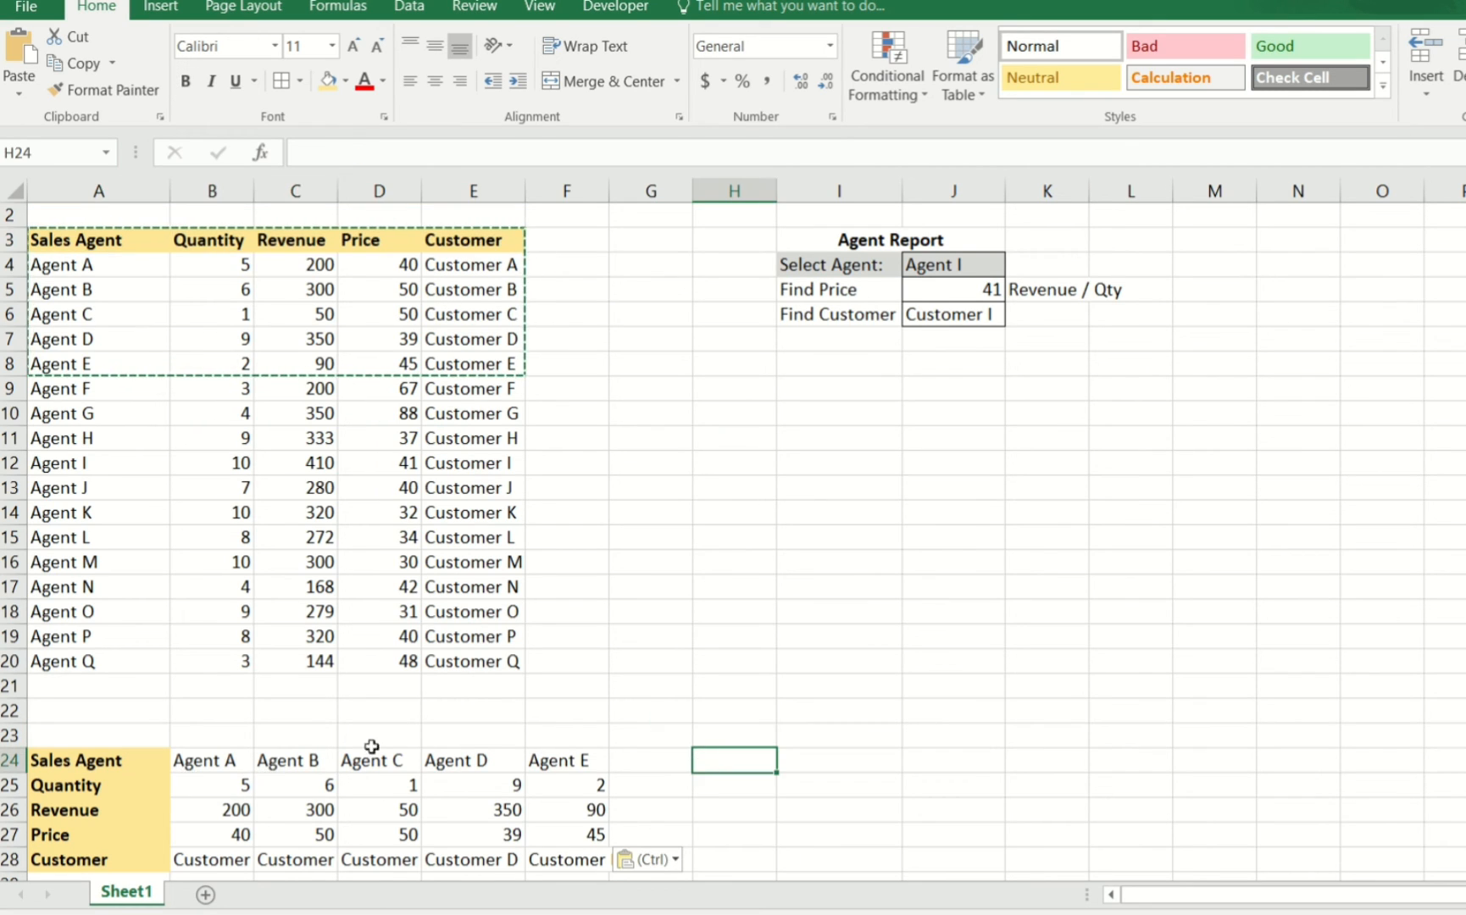
{"action": "left_click_drag", "start_coordinate": [860, 264], "coordinate": [939, 321]}
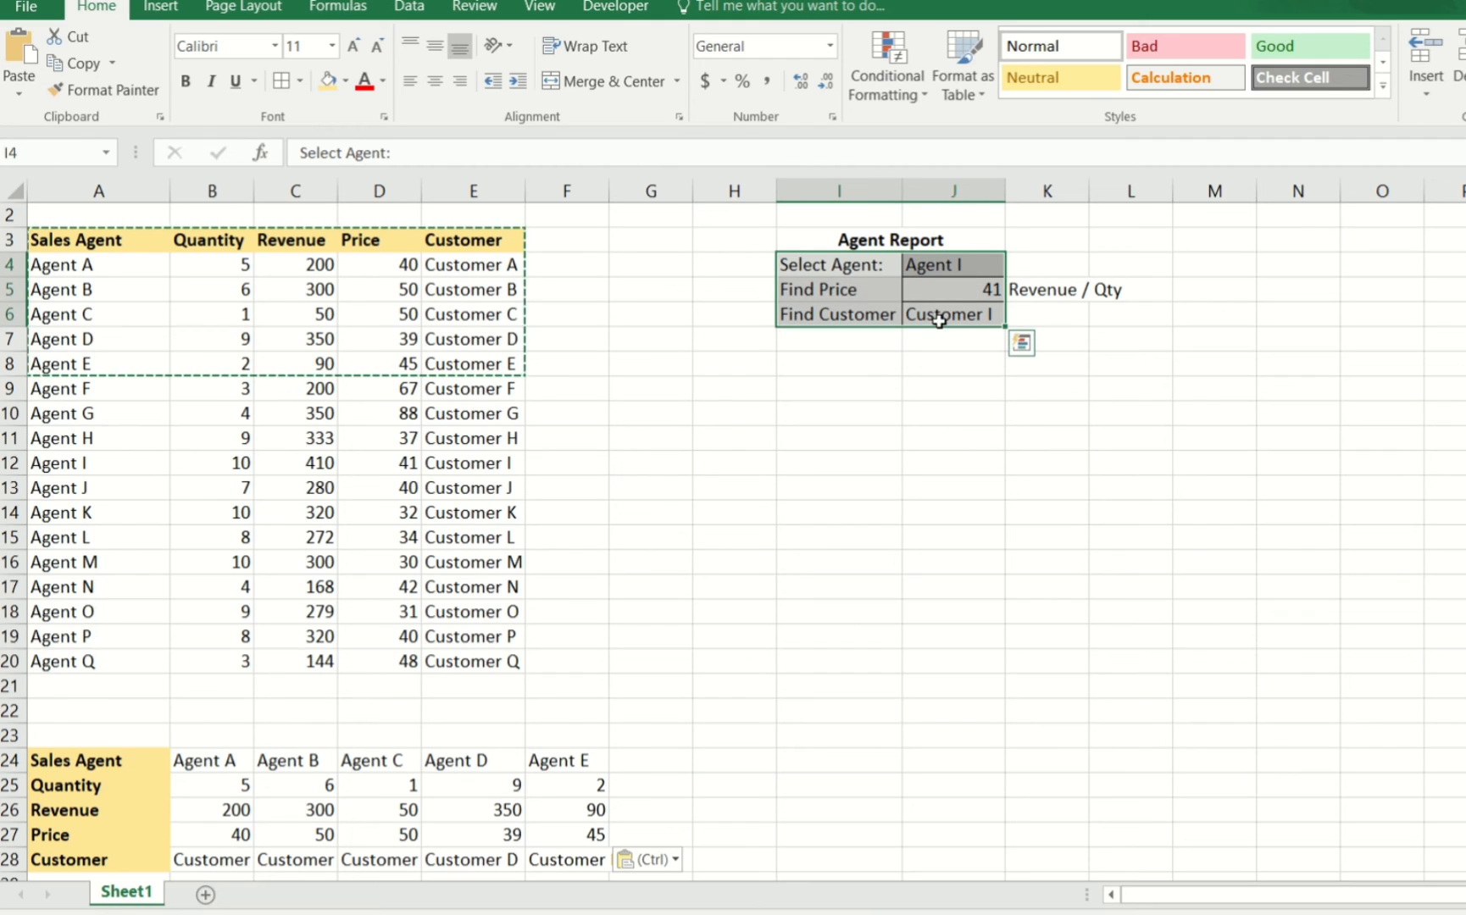
{"action": "key", "text": "ctrl+c"}
{"action": "left_click", "coordinate": [861, 318]}
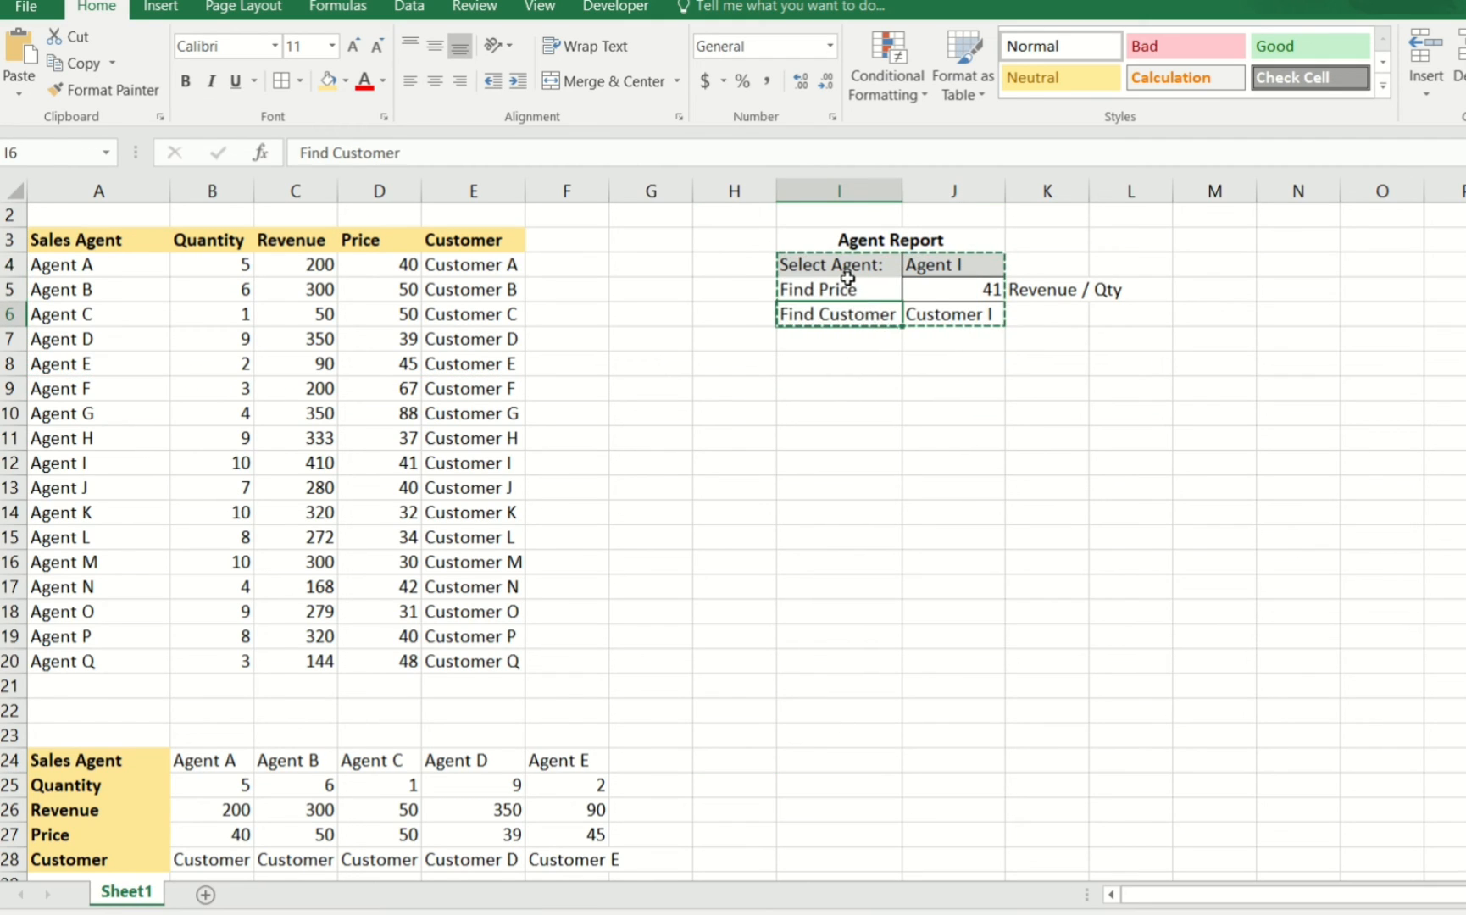
- Copy the report labels in I4:I6 and paste them starting at I23, beside the transposed table
{"action": "left_click_drag", "start_coordinate": [848, 278], "coordinate": [865, 320]}
{"action": "key", "text": "ctrl+c"}
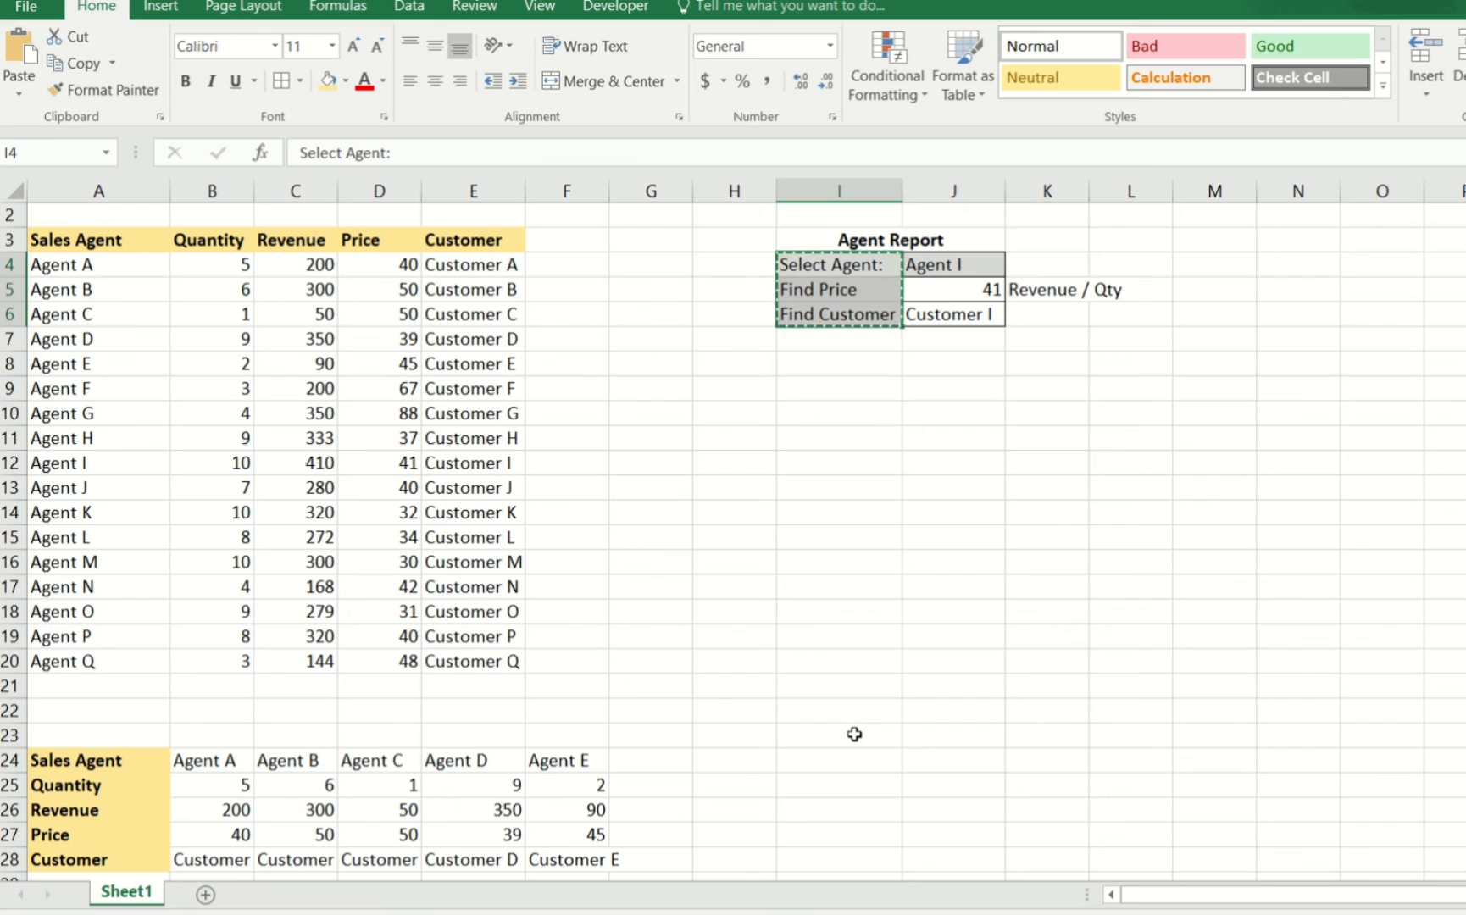
{"action": "left_click", "coordinate": [854, 734]}
{"action": "key", "text": "ctrl+v"}
- Add a list data validation to J23 with the transposed agent names in $B$24:$F$24 as its source
{"action": "key", "text": "Right"}
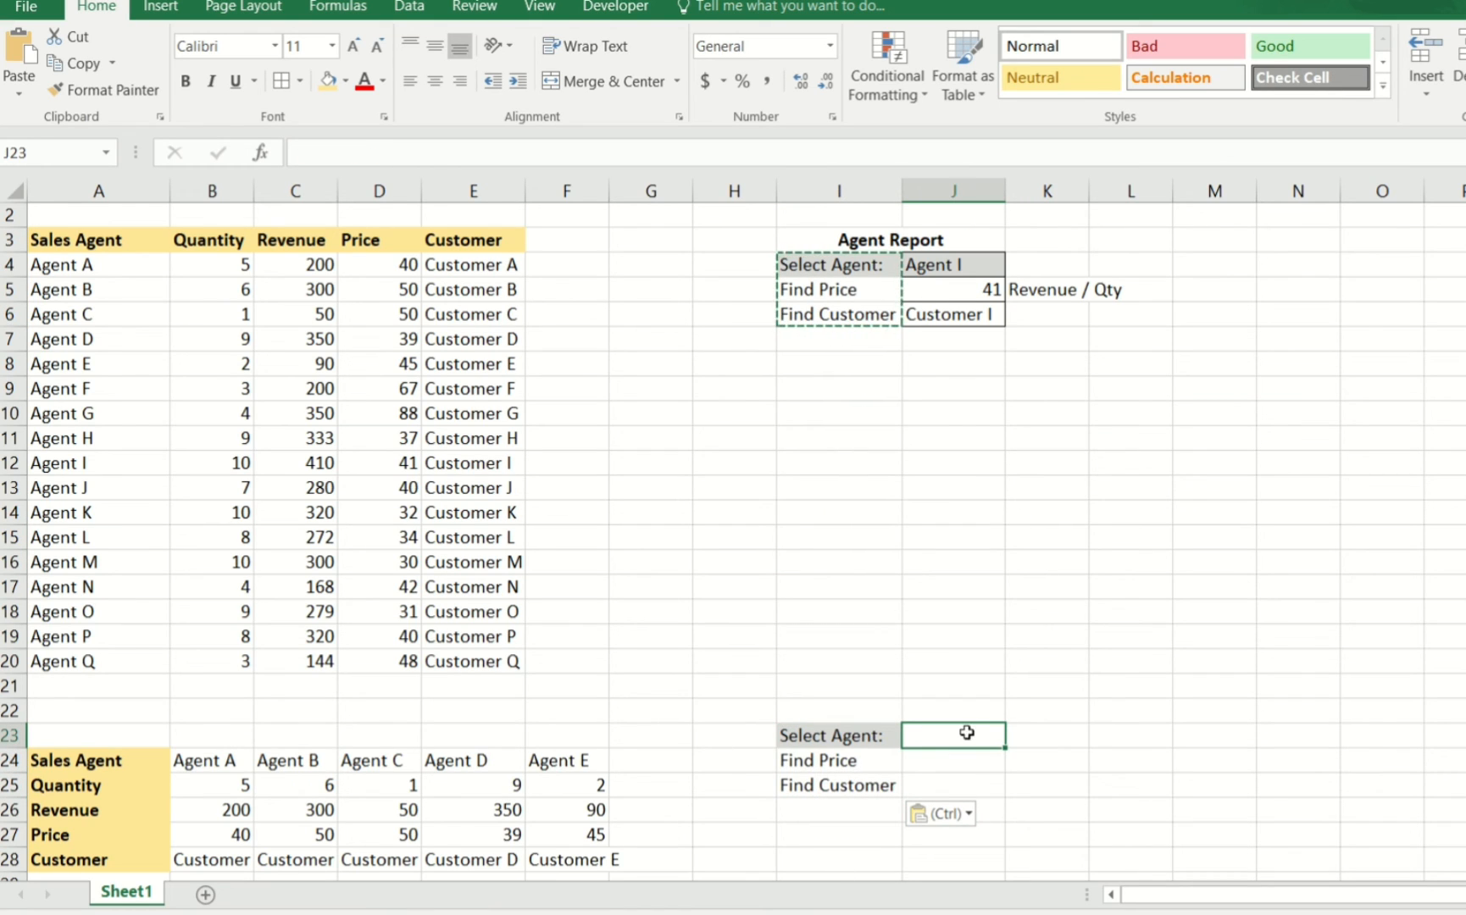
{"action": "left_click", "coordinate": [161, 6]}
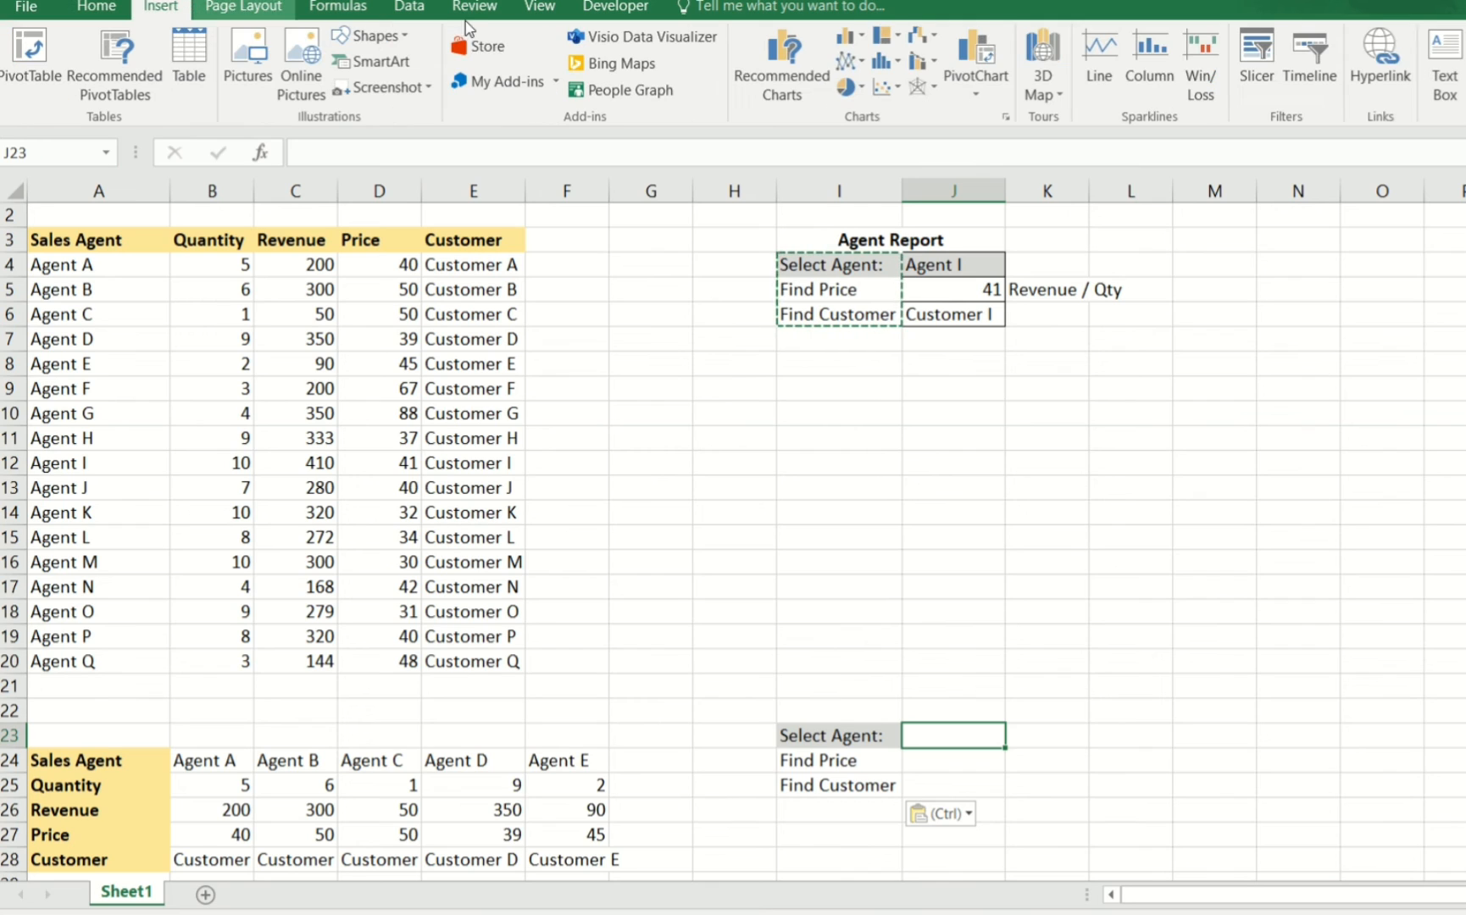
{"action": "left_click", "coordinate": [409, 7]}
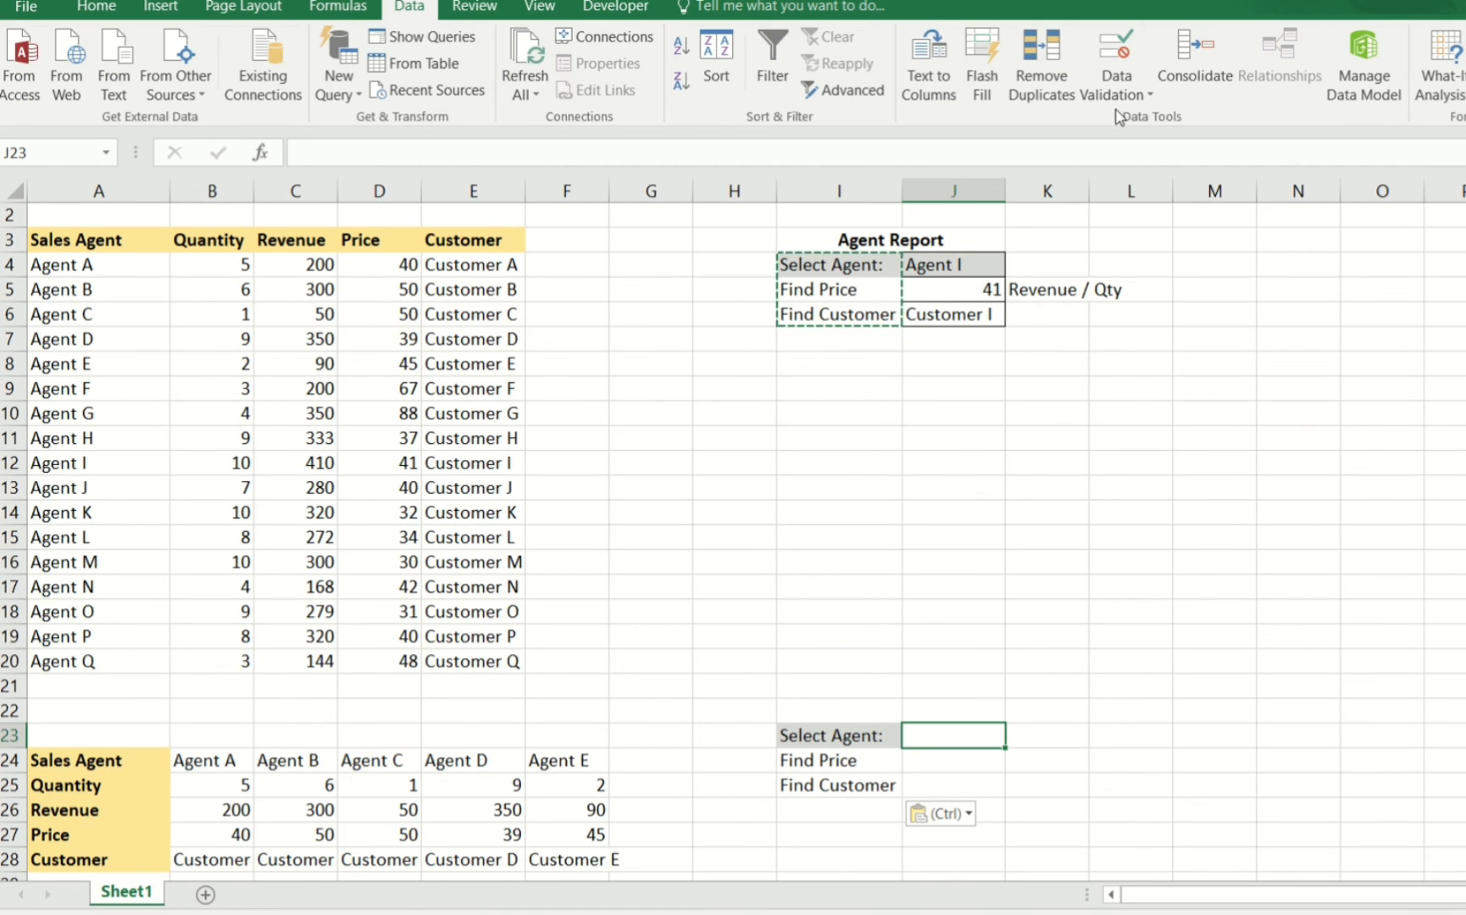
{"action": "left_click", "coordinate": [1119, 89]}
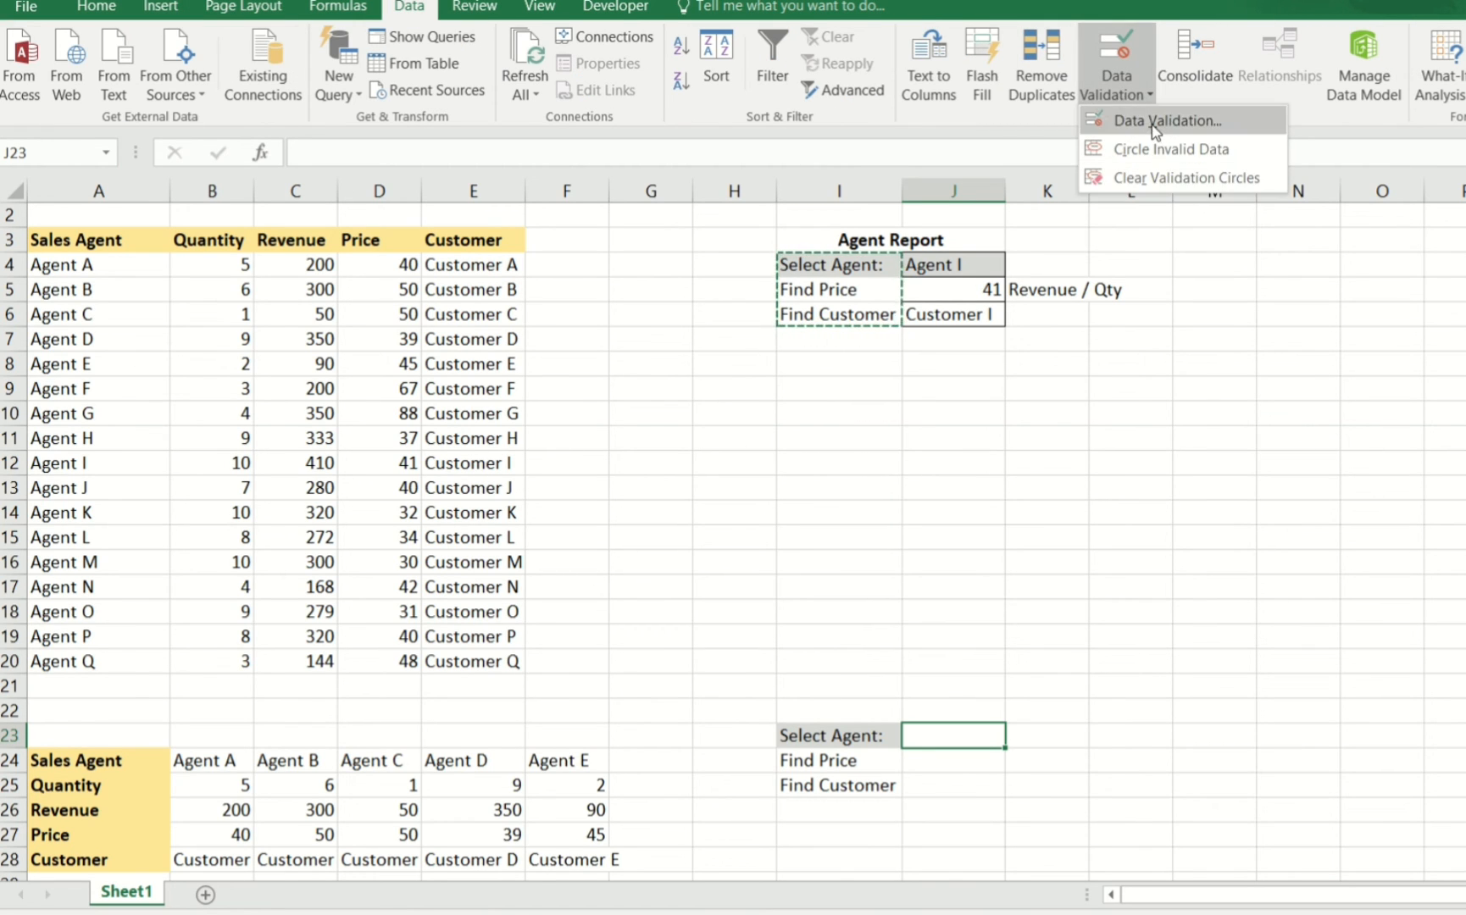
{"action": "left_click", "coordinate": [1152, 124]}
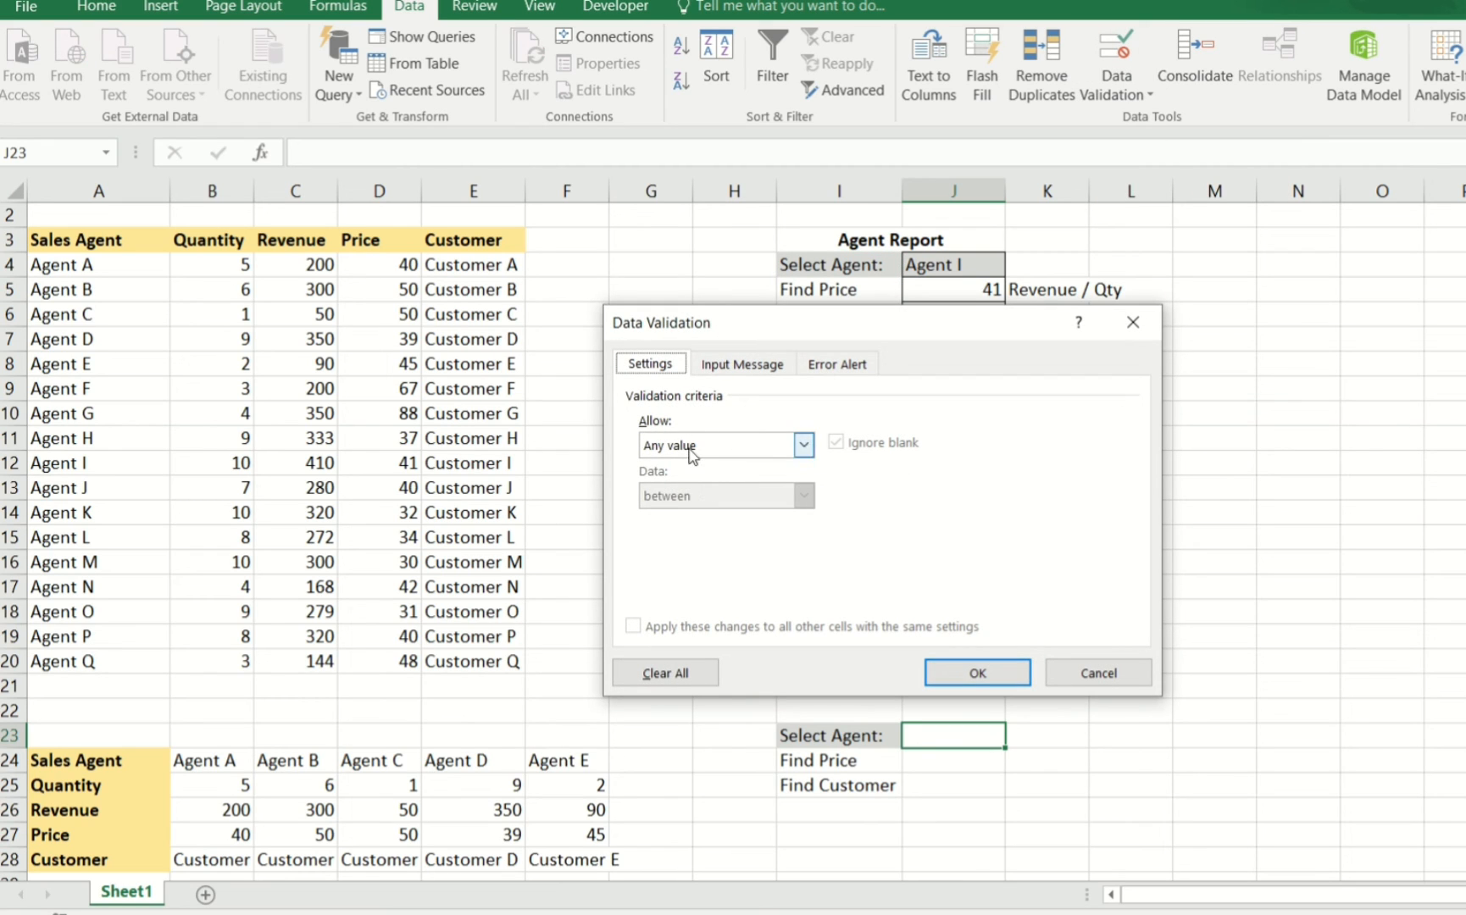
{"action": "left_click", "coordinate": [691, 447]}
{"action": "left_click", "coordinate": [695, 517]}
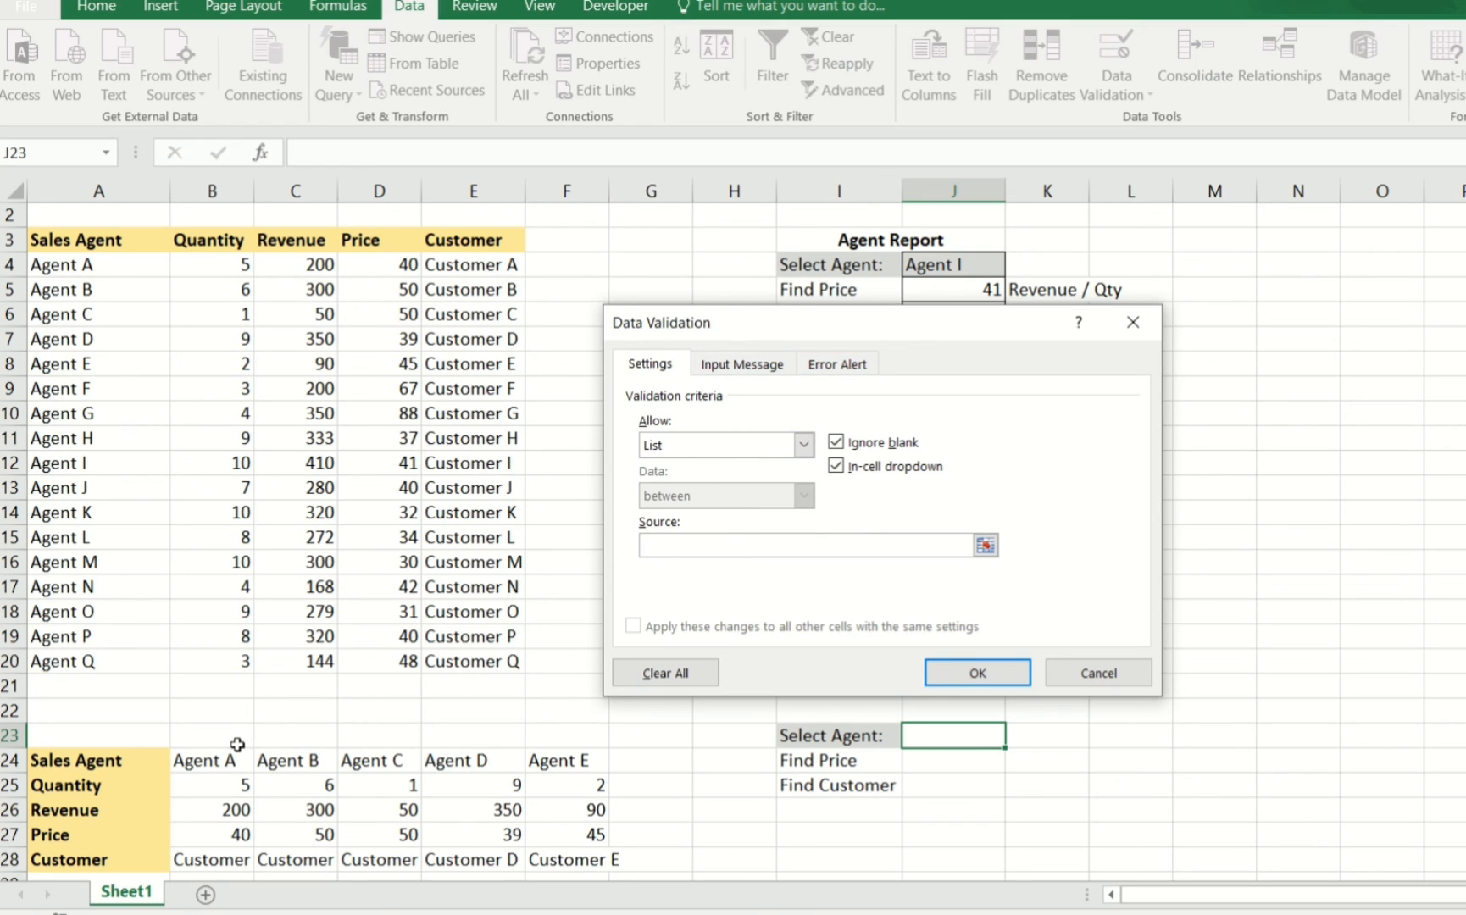
{"action": "left_click_drag", "start_coordinate": [233, 757], "coordinate": [559, 760]}
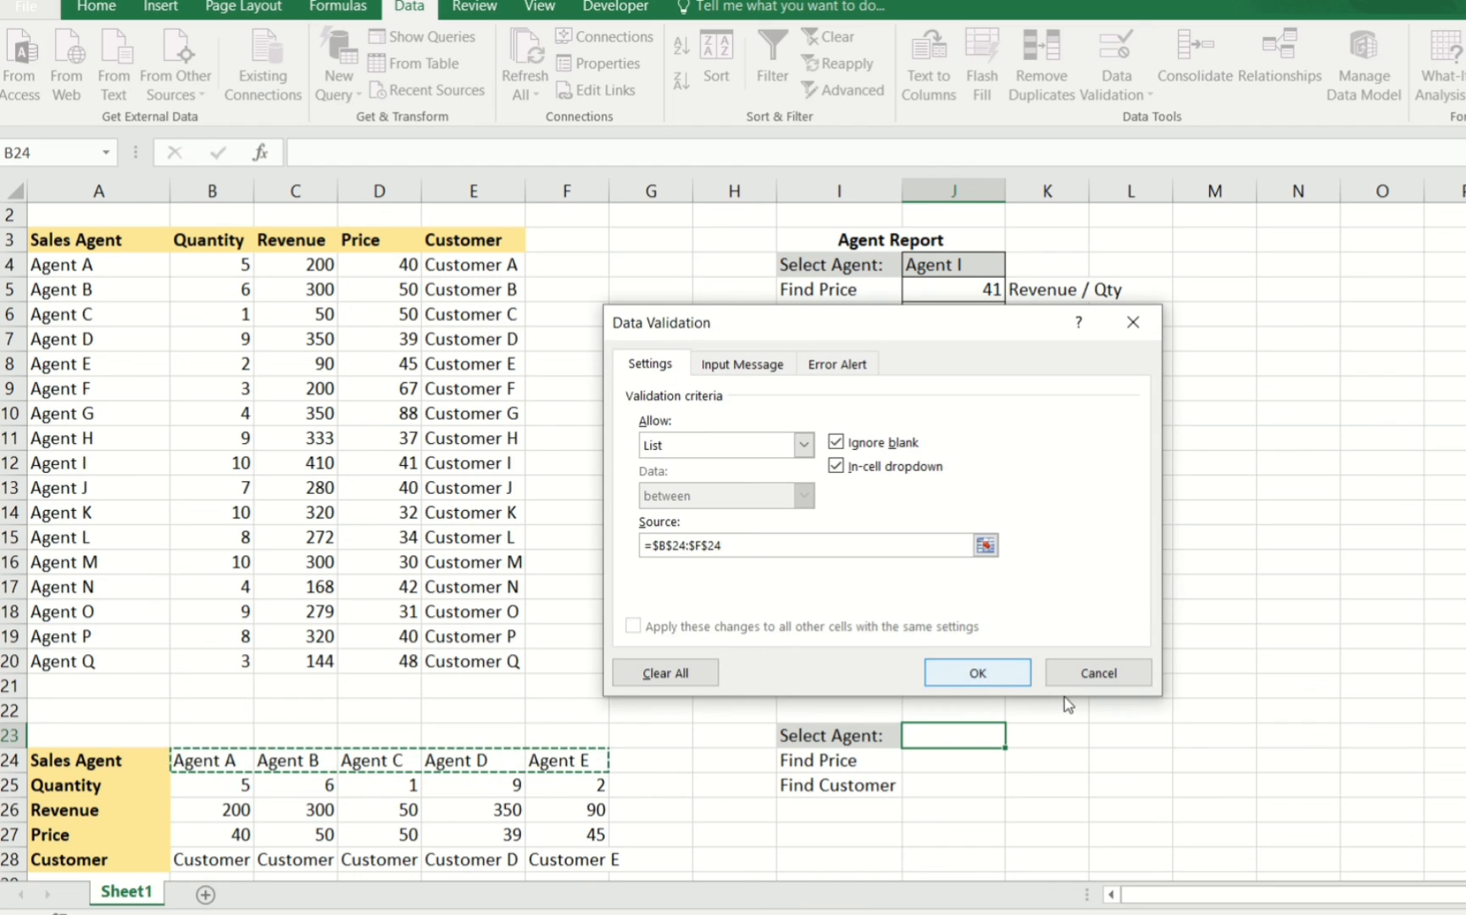
{"action": "left_click", "coordinate": [976, 675]}
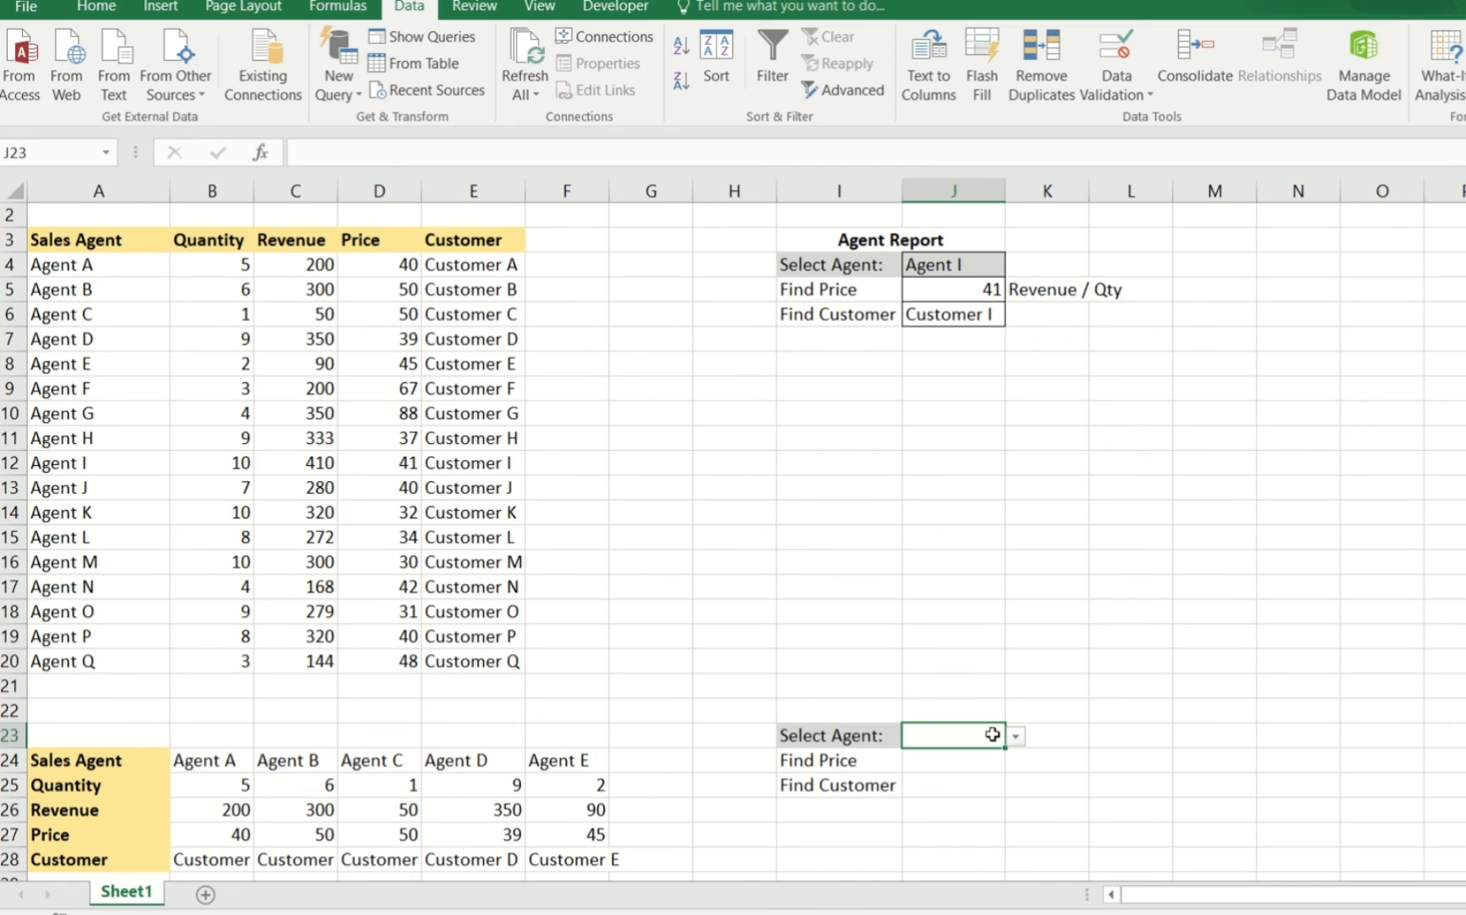
- Choose Agent C in the J23 dropdown and give the cell a gray fill
{"action": "left_click", "coordinate": [1016, 737]}
{"action": "left_click", "coordinate": [936, 795]}
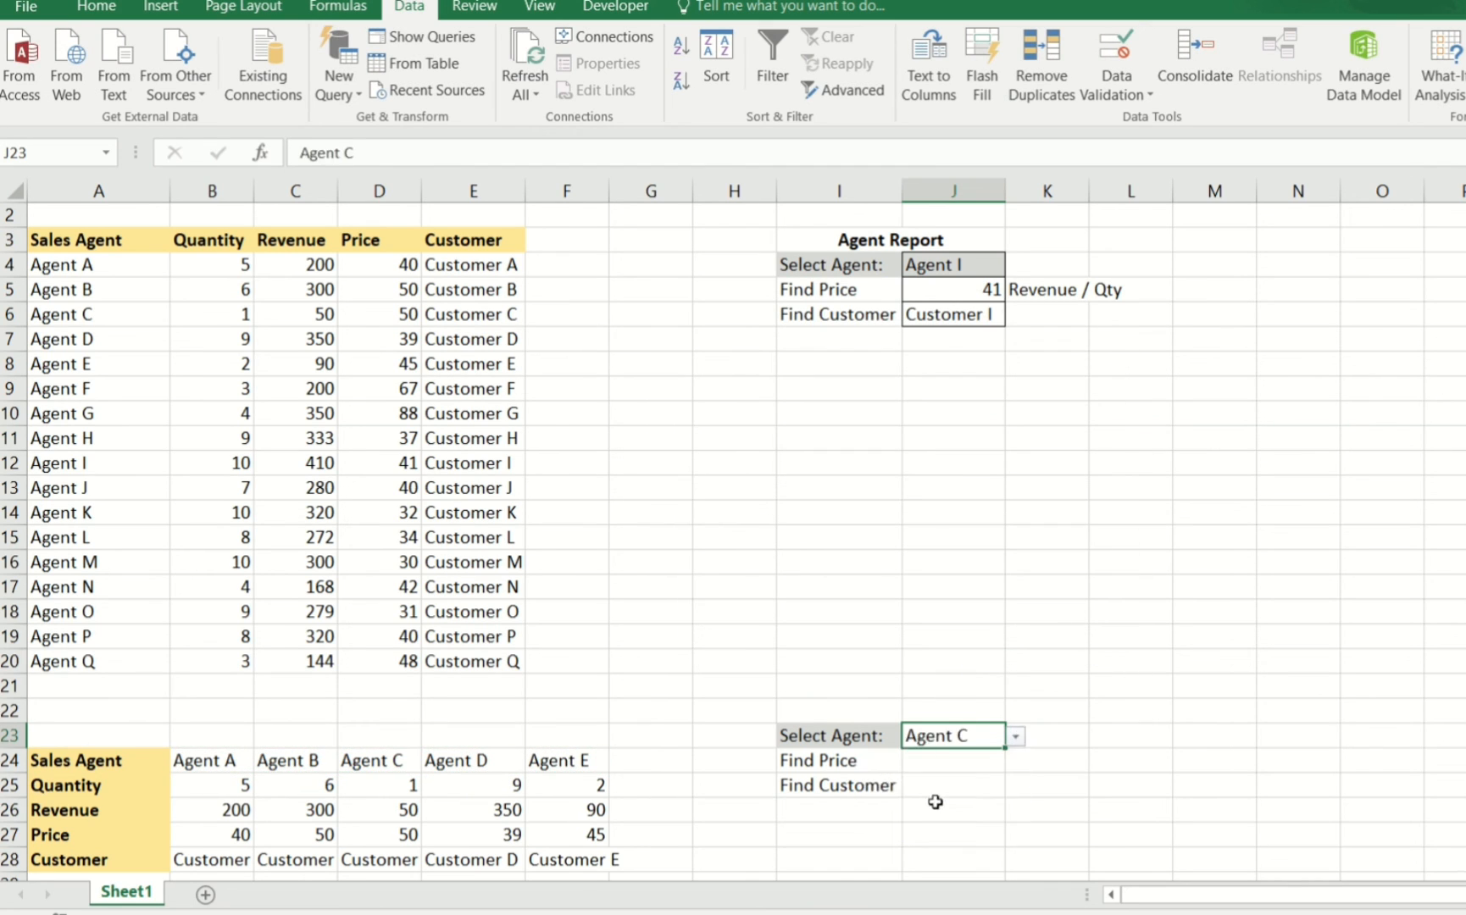
{"action": "left_click", "coordinate": [96, 6]}
{"action": "left_click", "coordinate": [346, 80]}
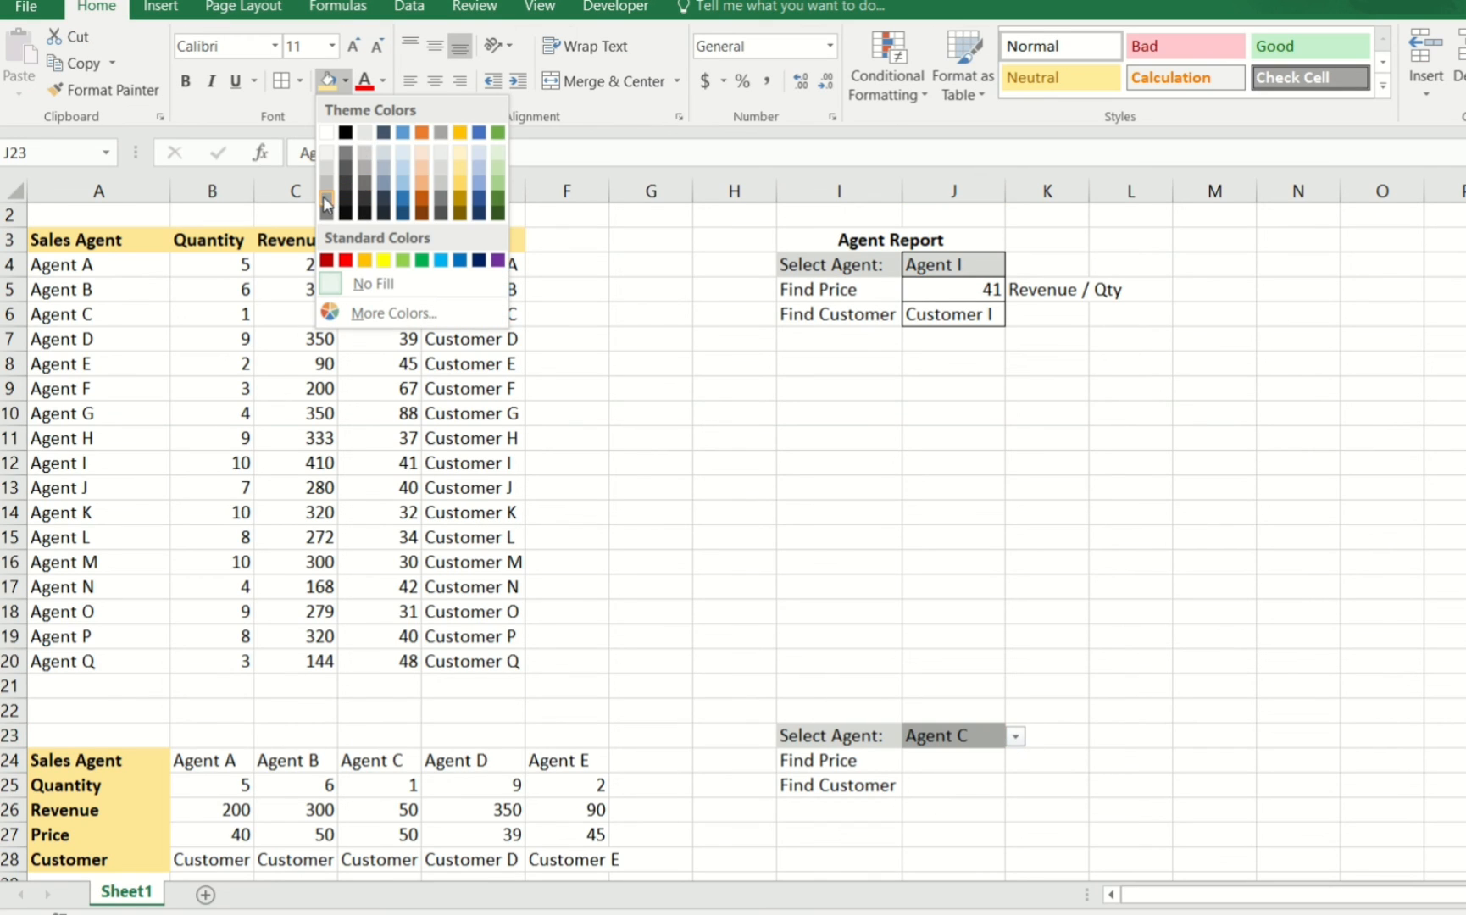
{"action": "left_click", "coordinate": [326, 187]}
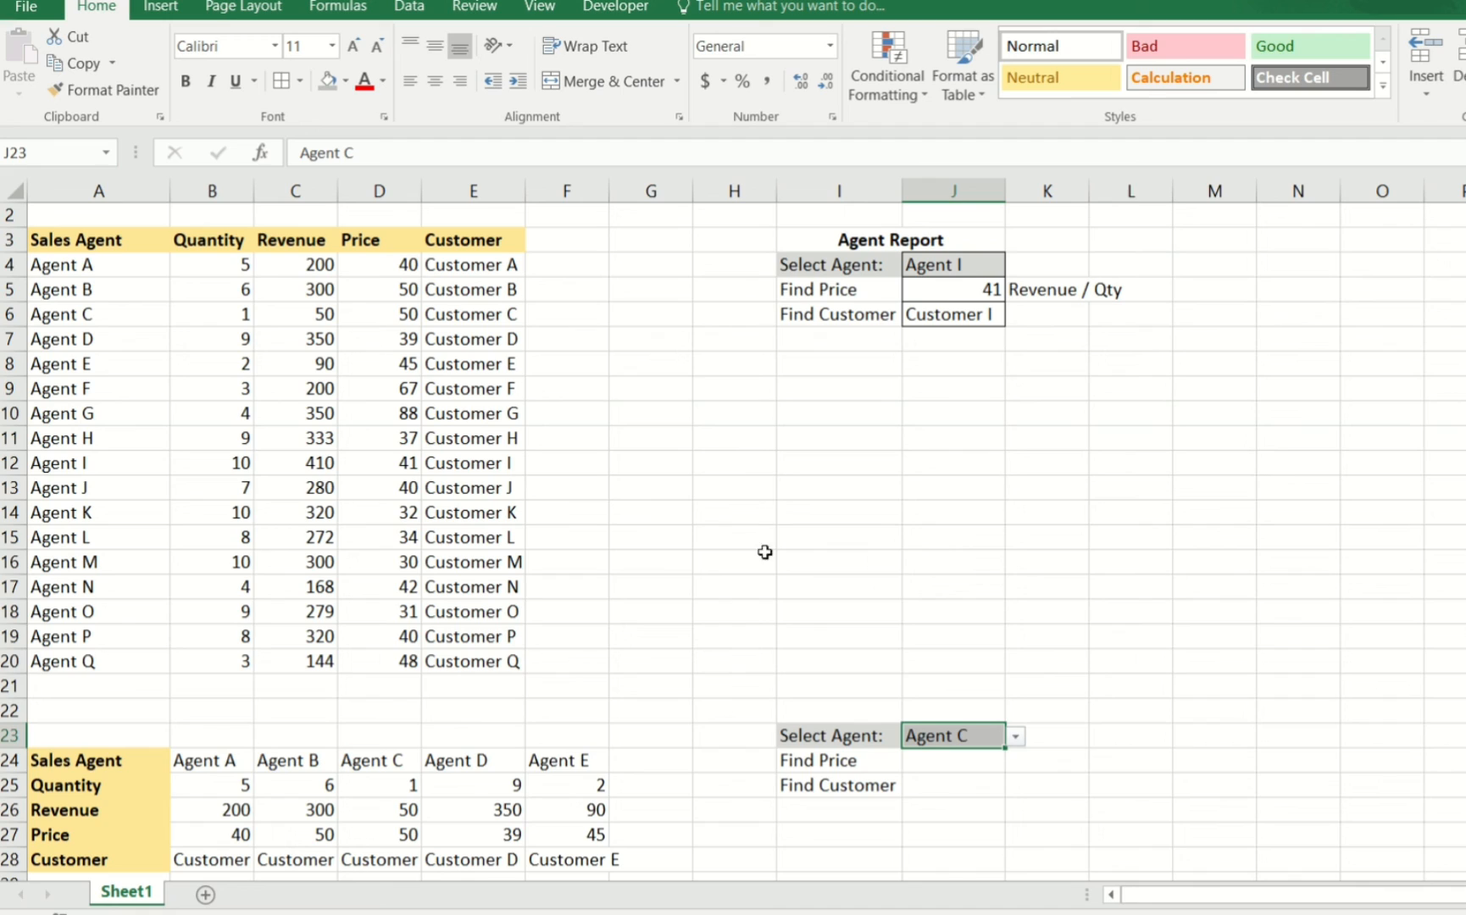
- Enter =HLOOKUP(J23,B24:F28,4,0) in J24 to return the selected agent's price, and check it against D27
{"action": "left_click", "coordinate": [943, 767]}
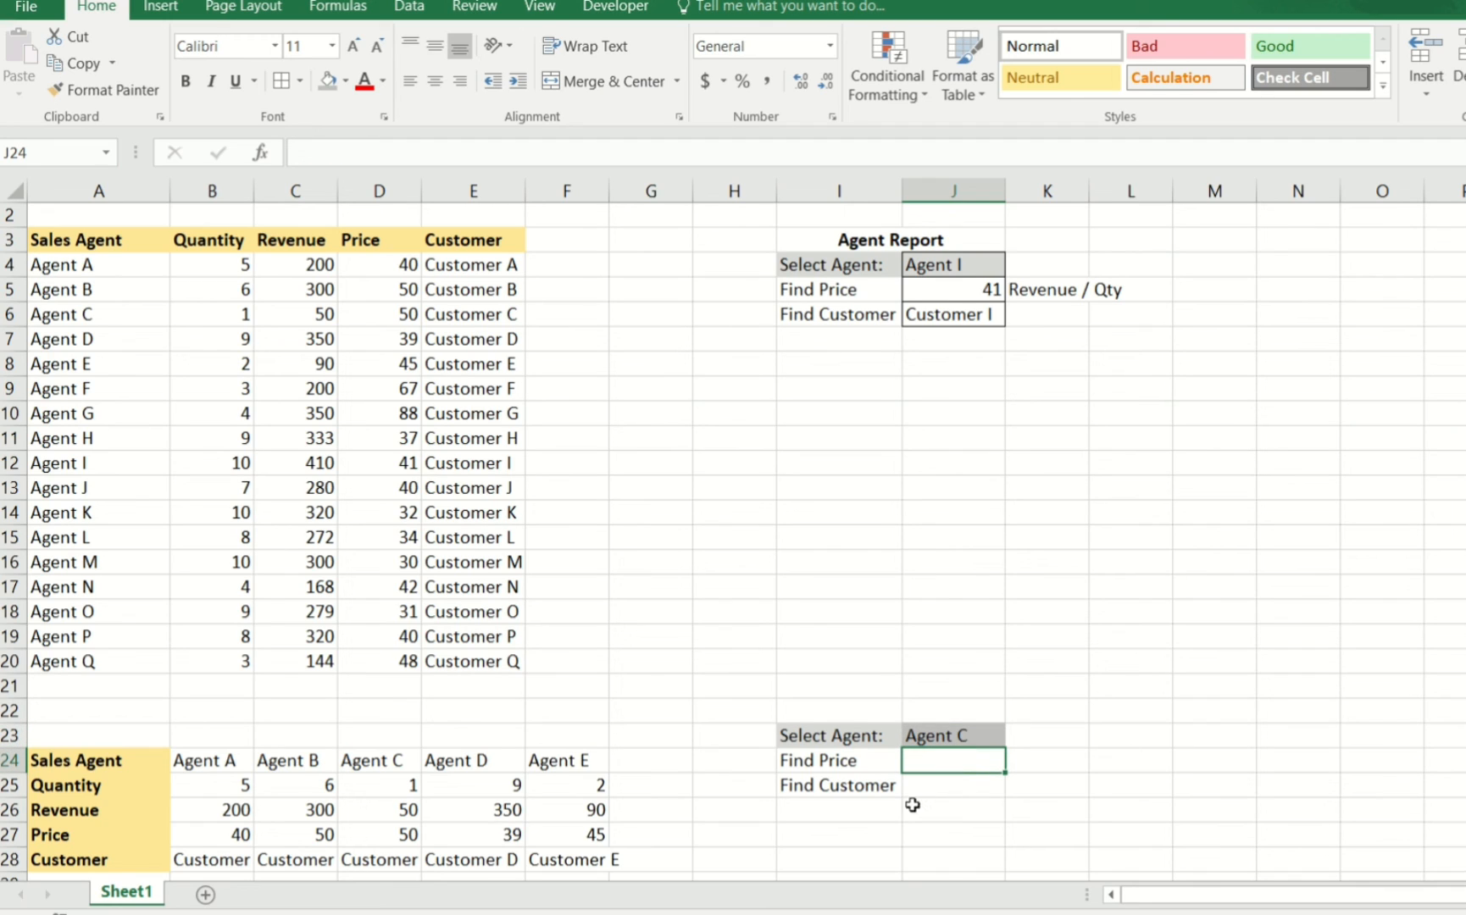
{"action": "left_click", "coordinate": [940, 789]}
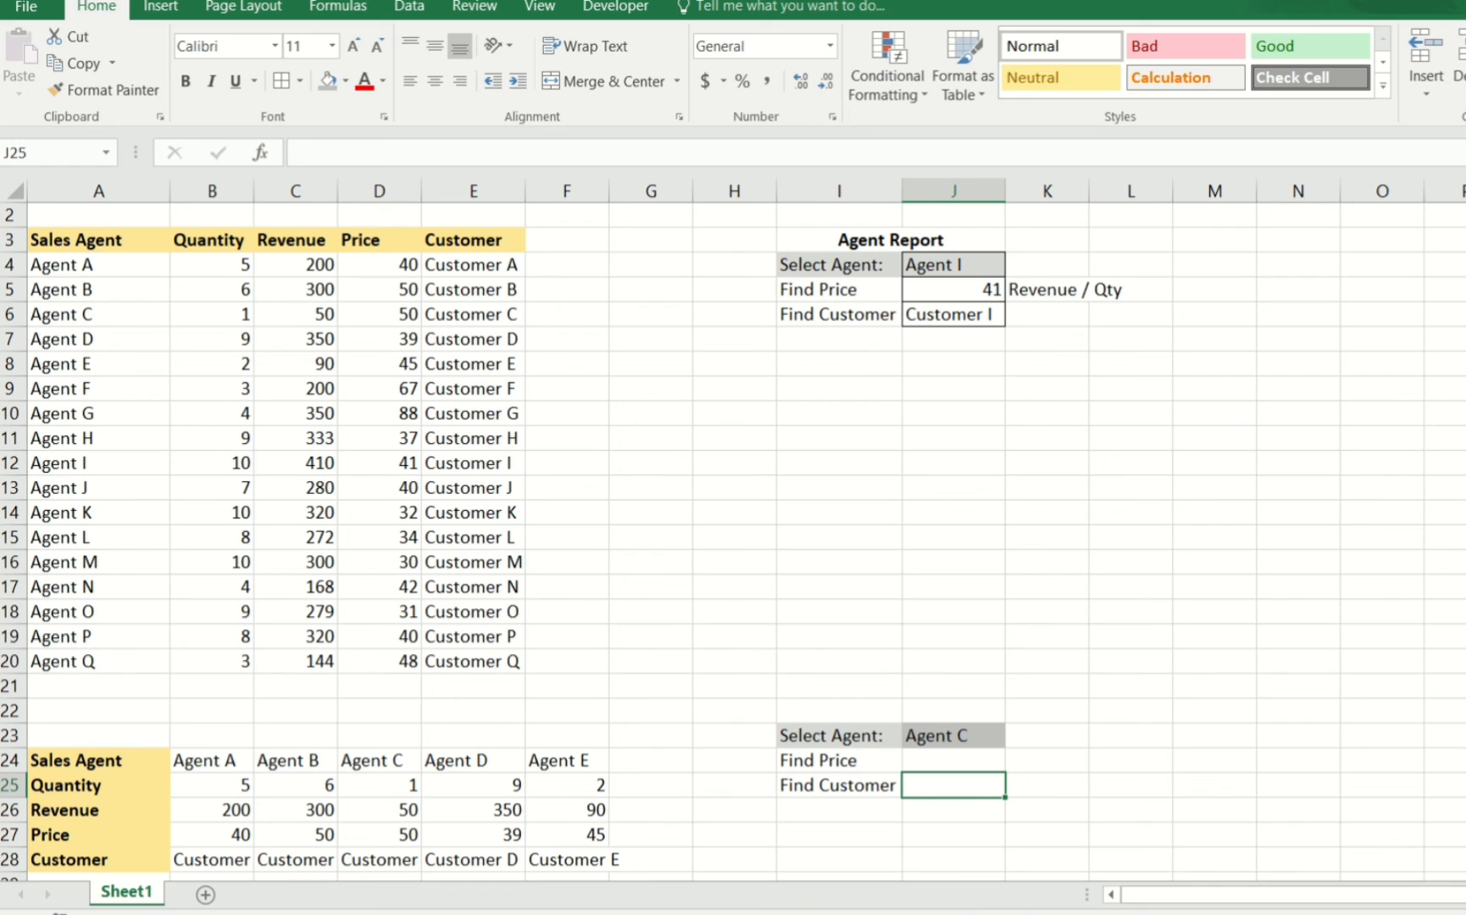
{"action": "scroll", "coordinate": [733, 542], "scroll_direction": "down", "scroll_amount": 4}
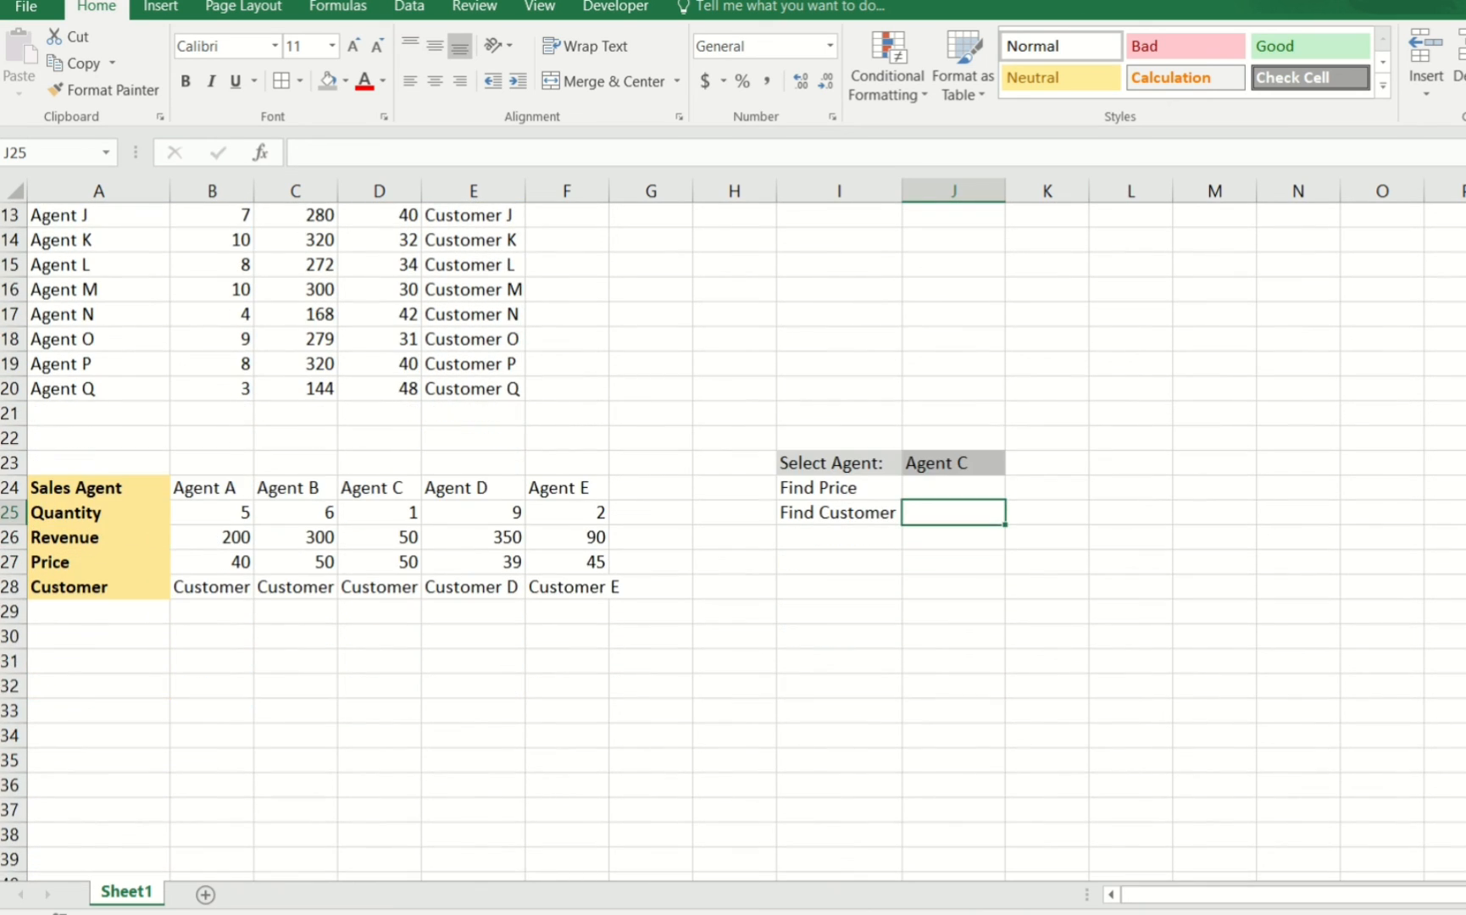
{"action": "left_click", "coordinate": [946, 486]}
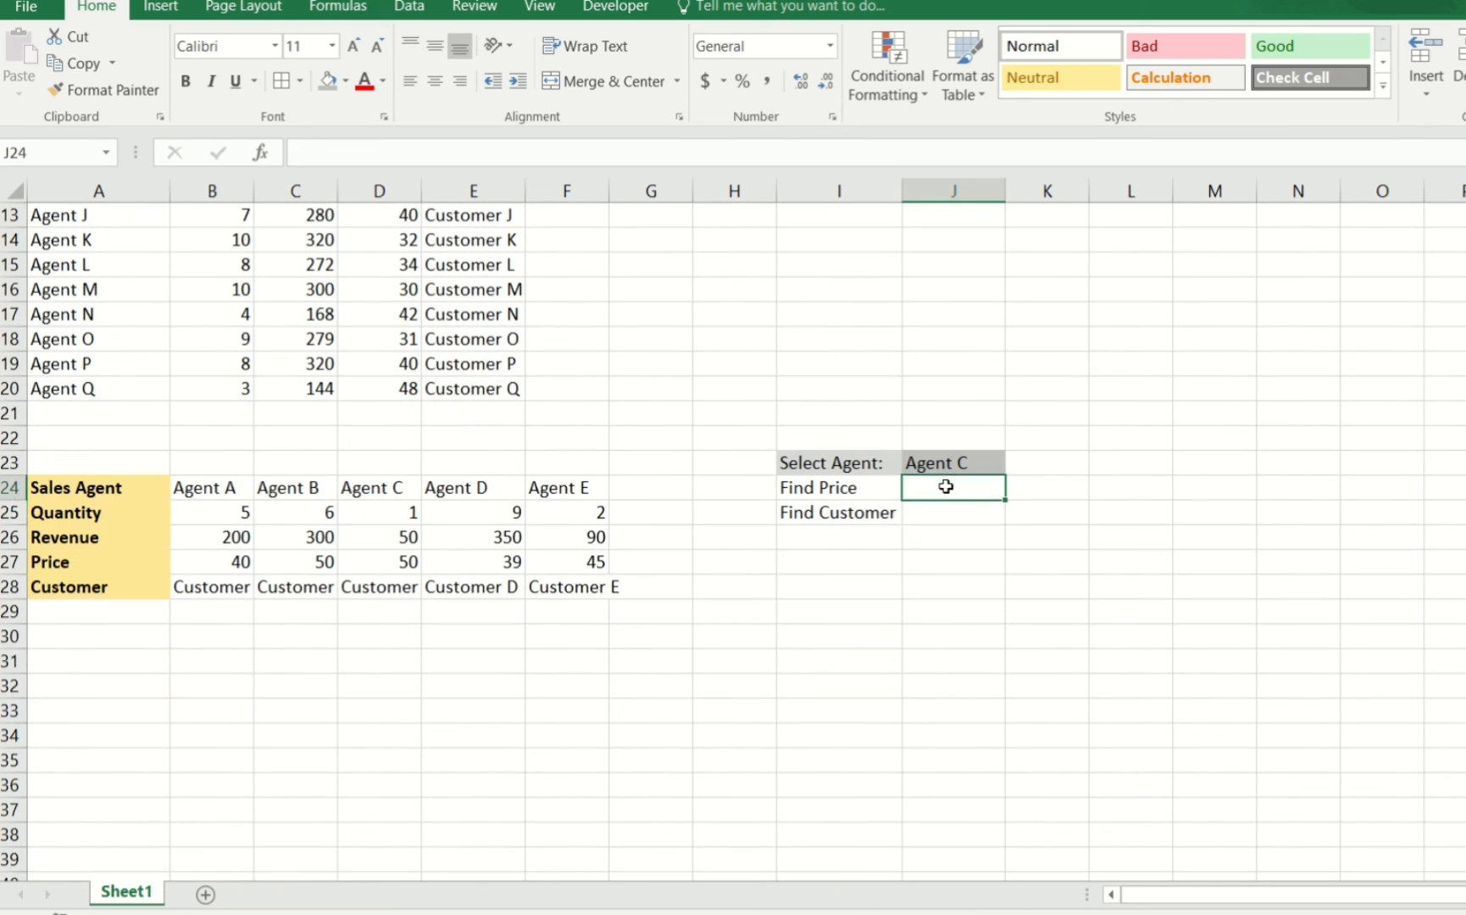
{"action": "type", "text": "=h"}
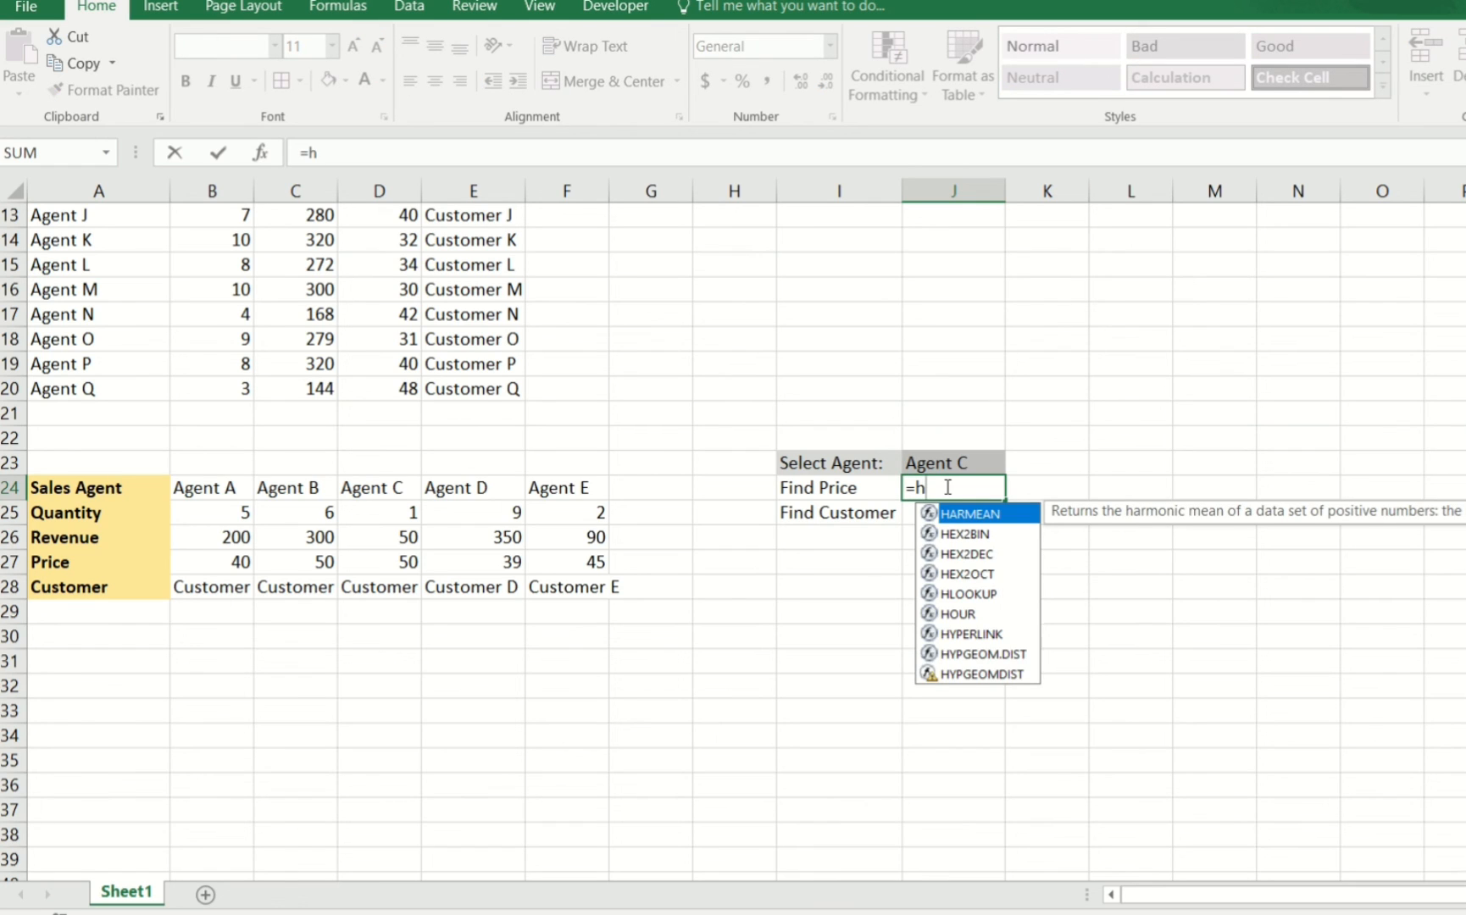
{"action": "type", "text": "l"}
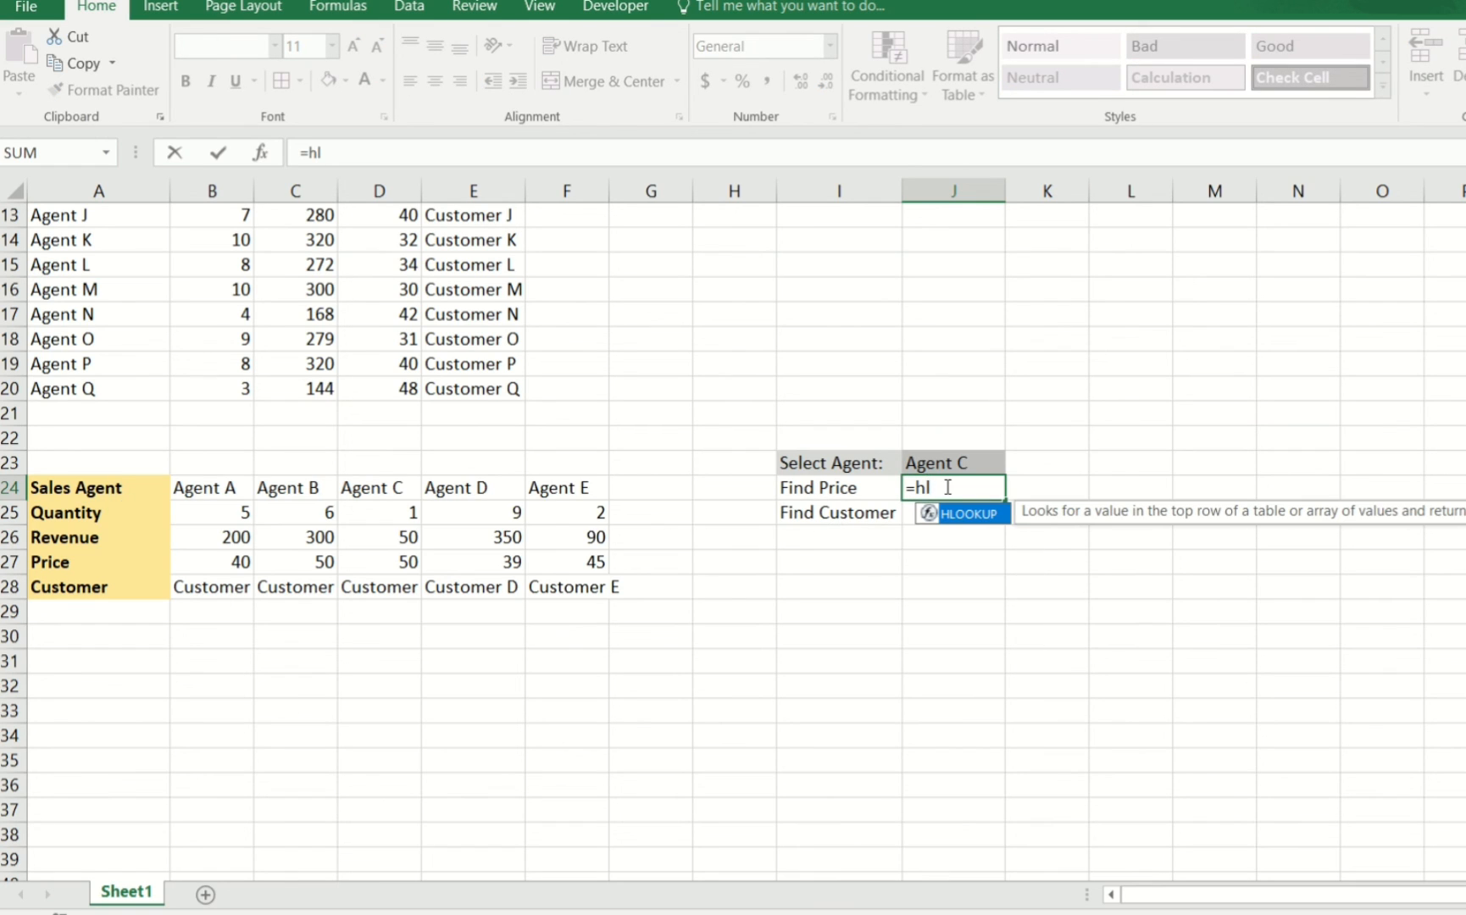
{"action": "key", "text": "Tab"}
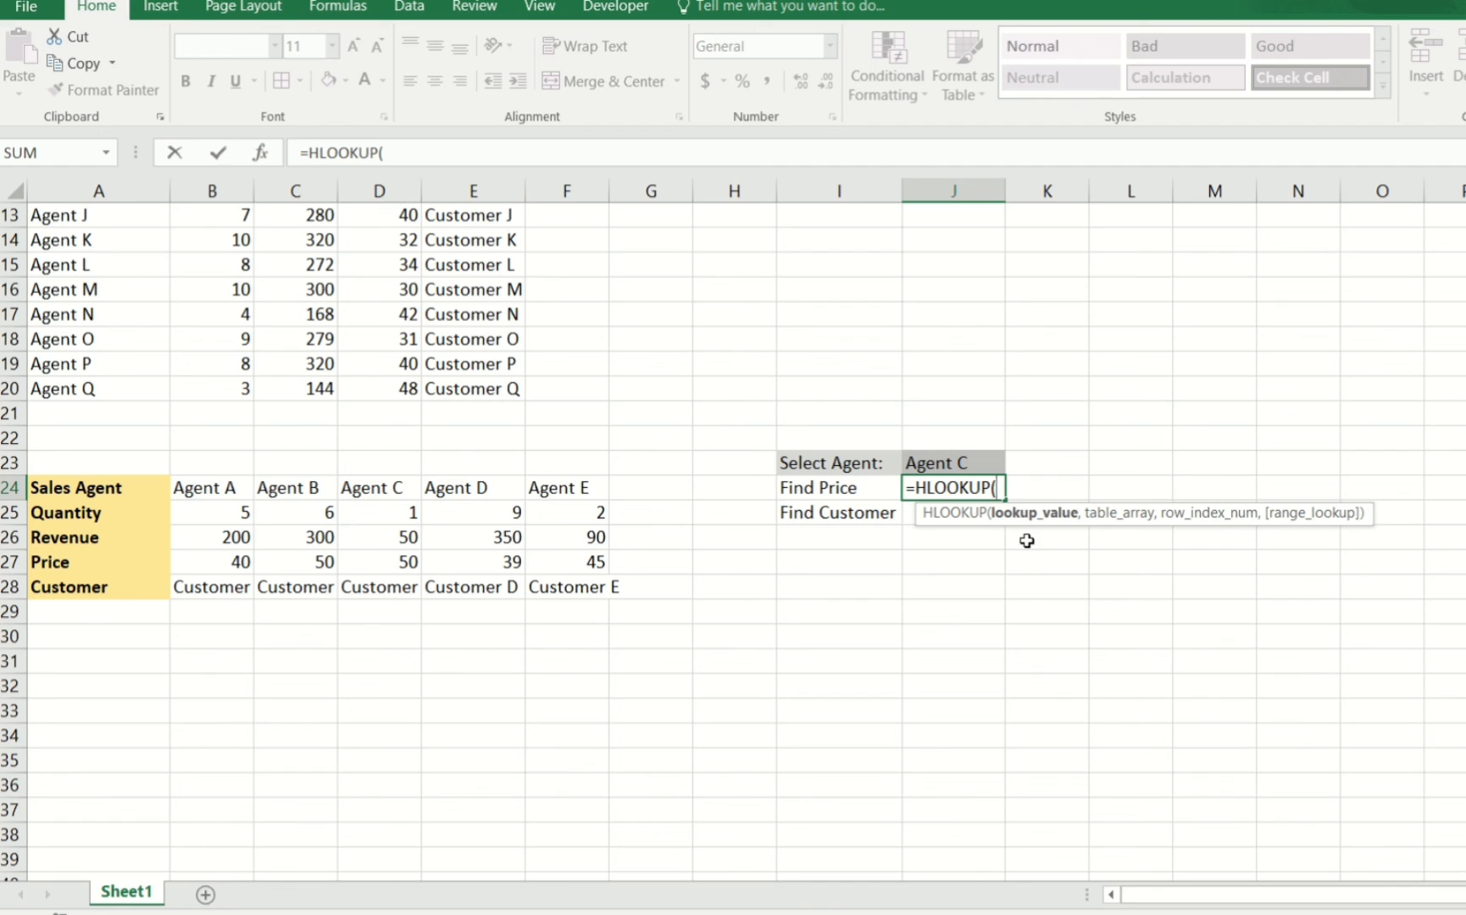
{"action": "left_click", "coordinate": [950, 461]}
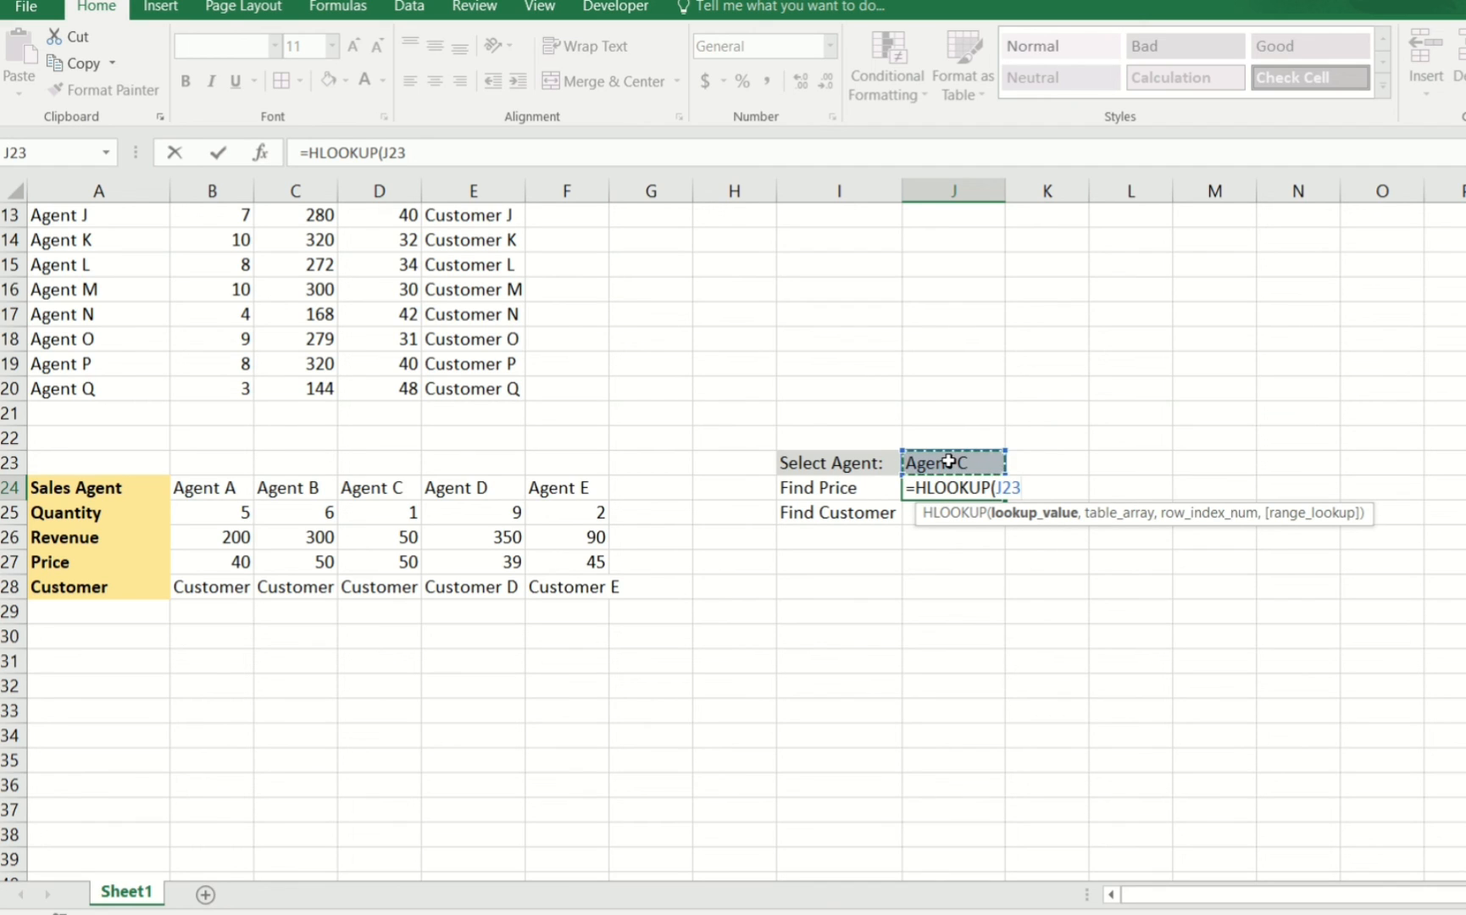
{"action": "type", "text": ","}
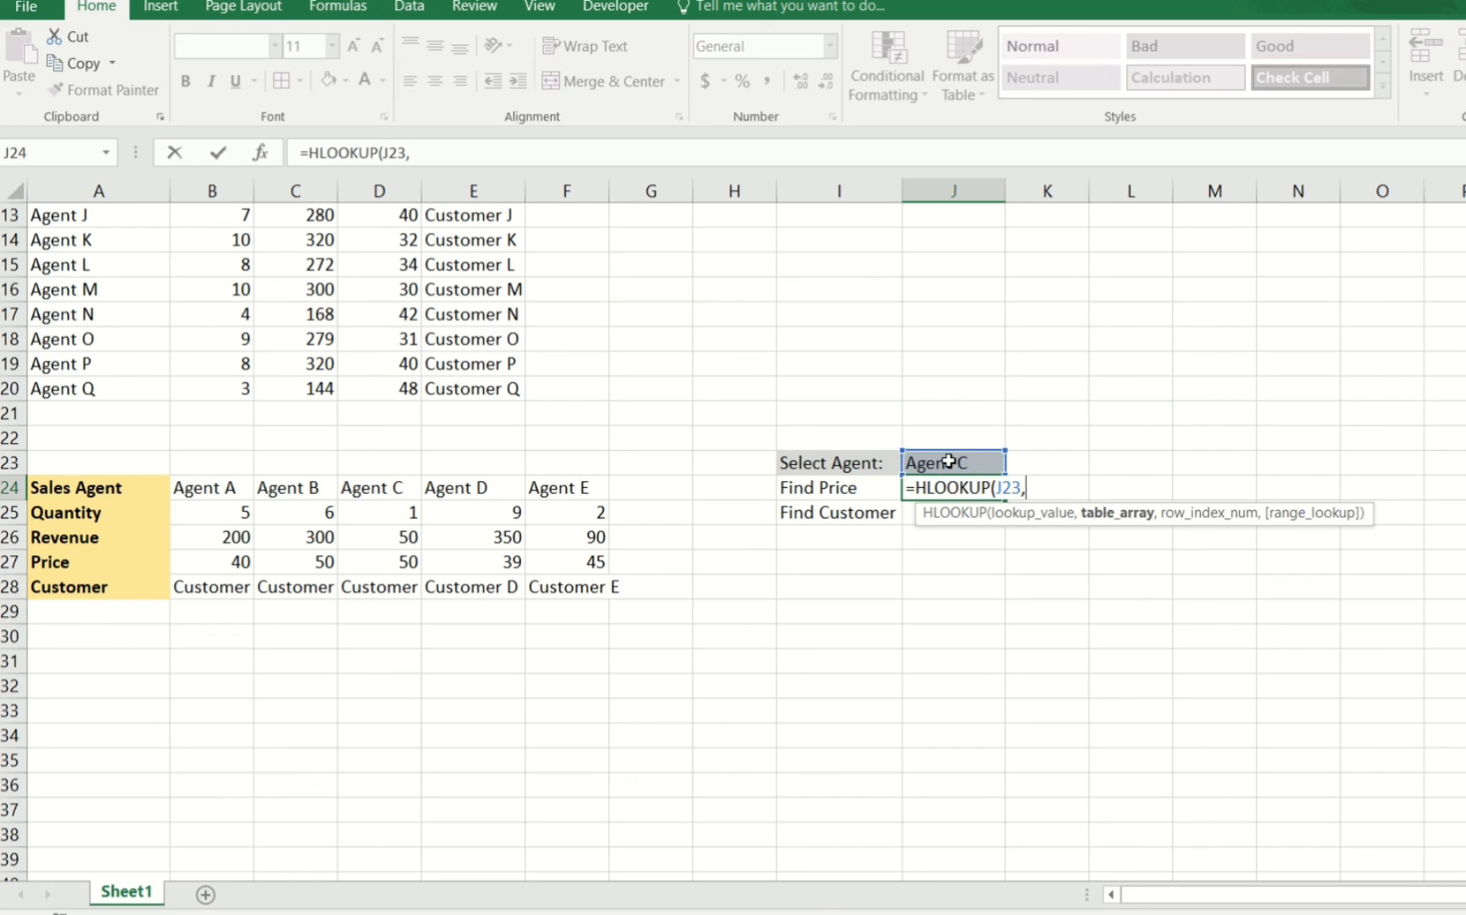
{"action": "left_click", "coordinate": [233, 490]}
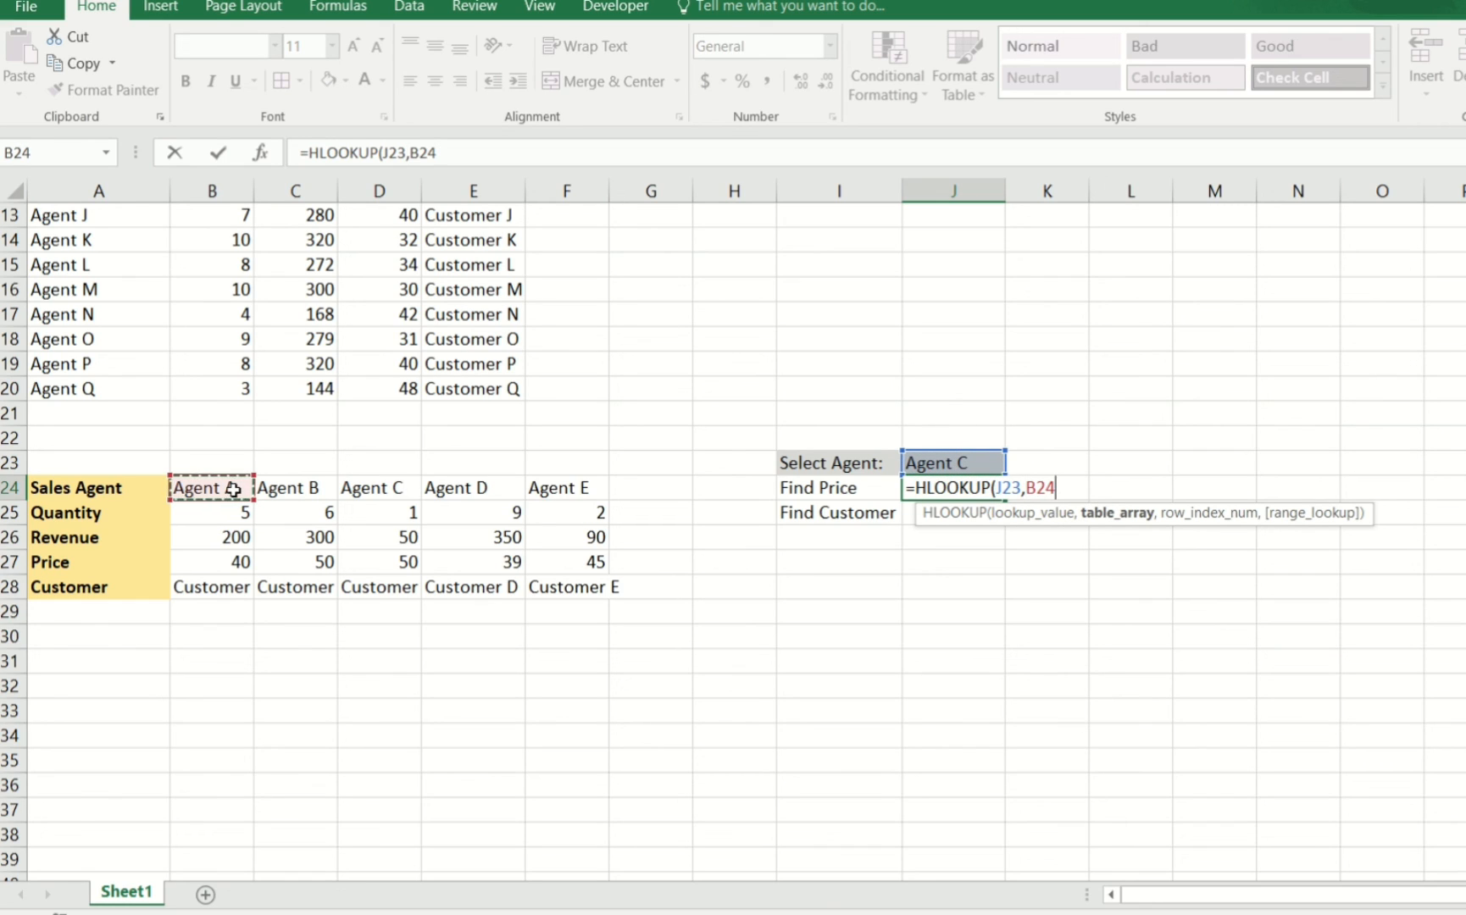
{"action": "key", "text": "ctrl+shift+Down"}
{"action": "key", "text": "ctrl+shift+Right"}
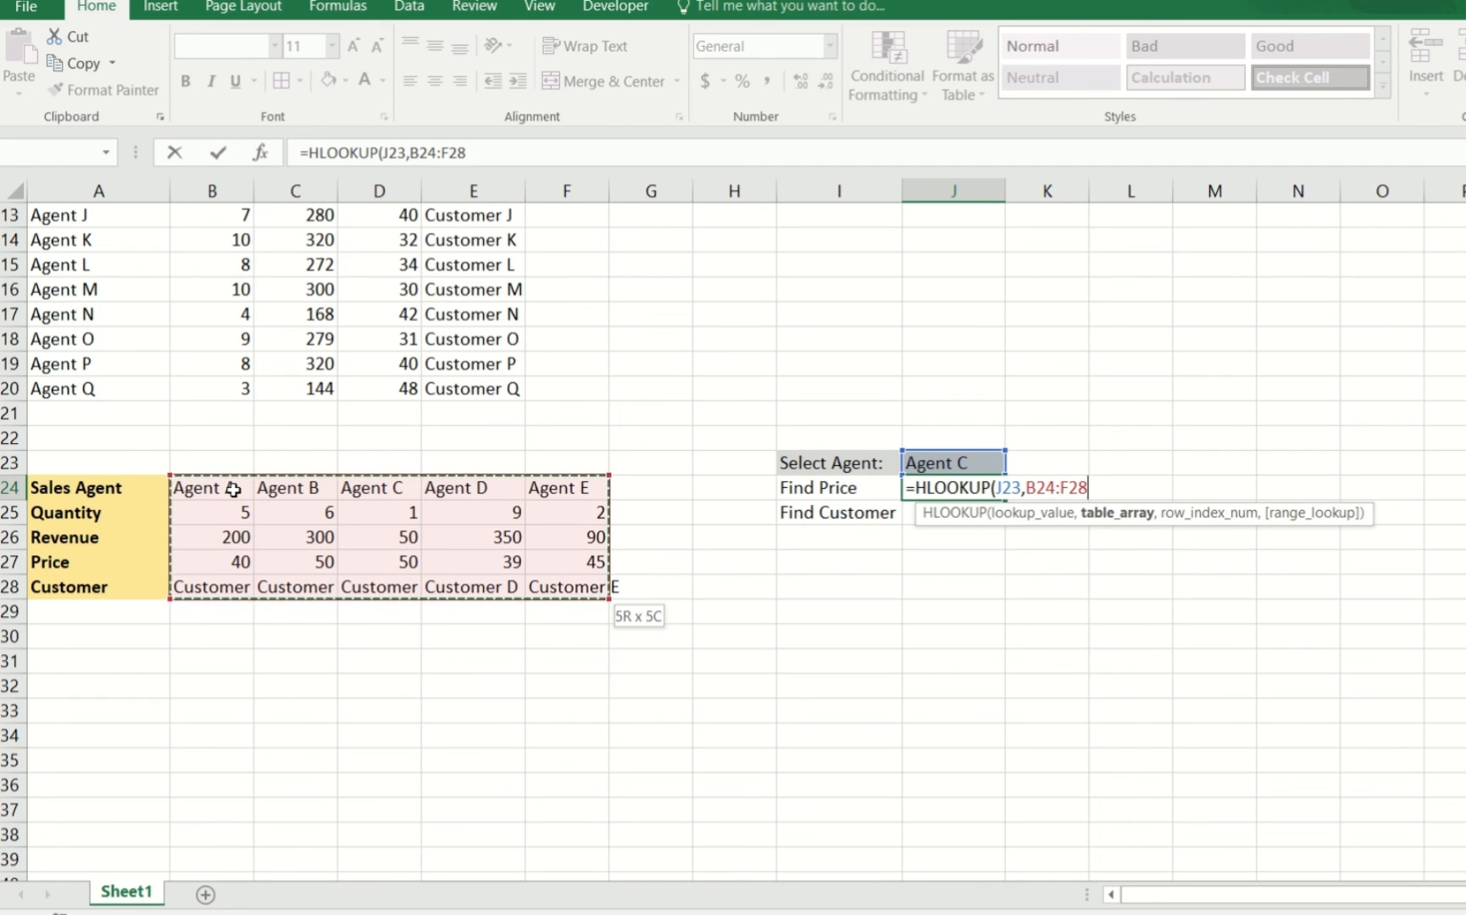
{"action": "type", "text": ","}
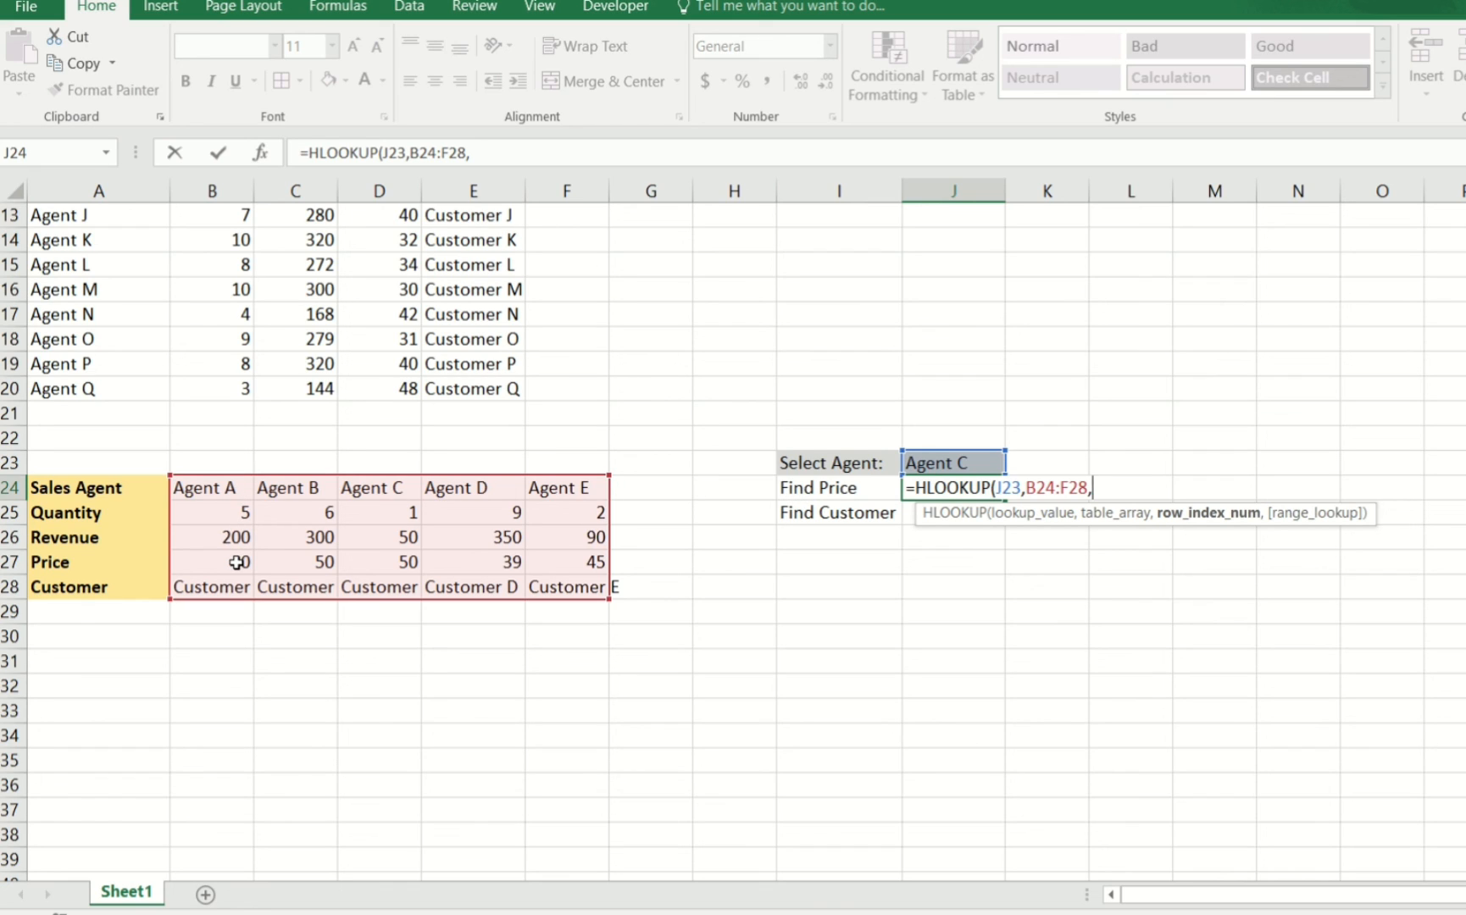
{"action": "type", "text": "4,"}
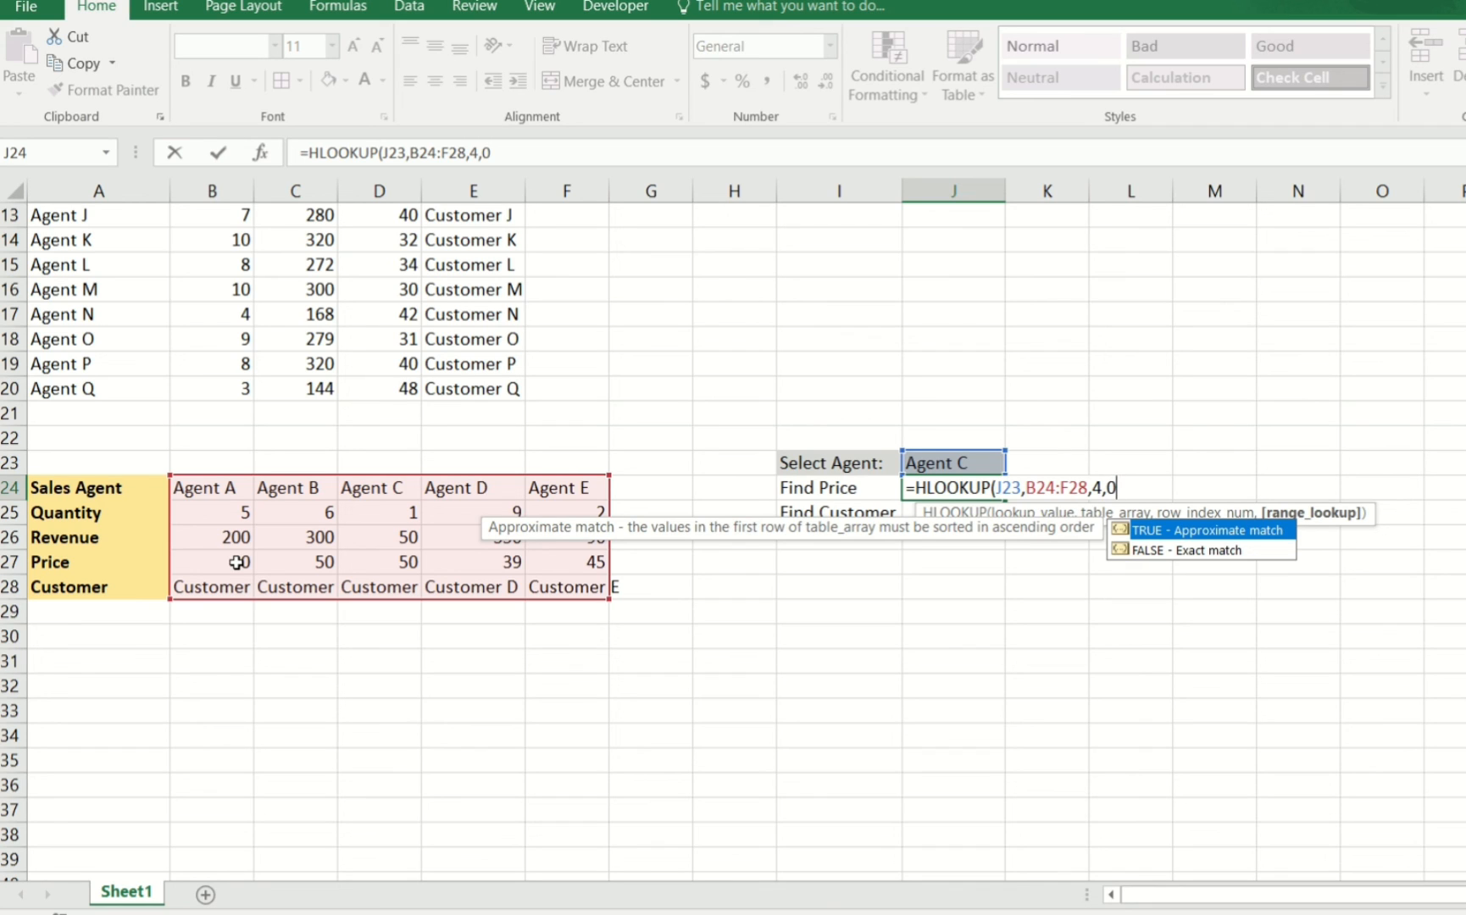
{"action": "type", "text": "0)"}
{"action": "key", "text": "Return"}
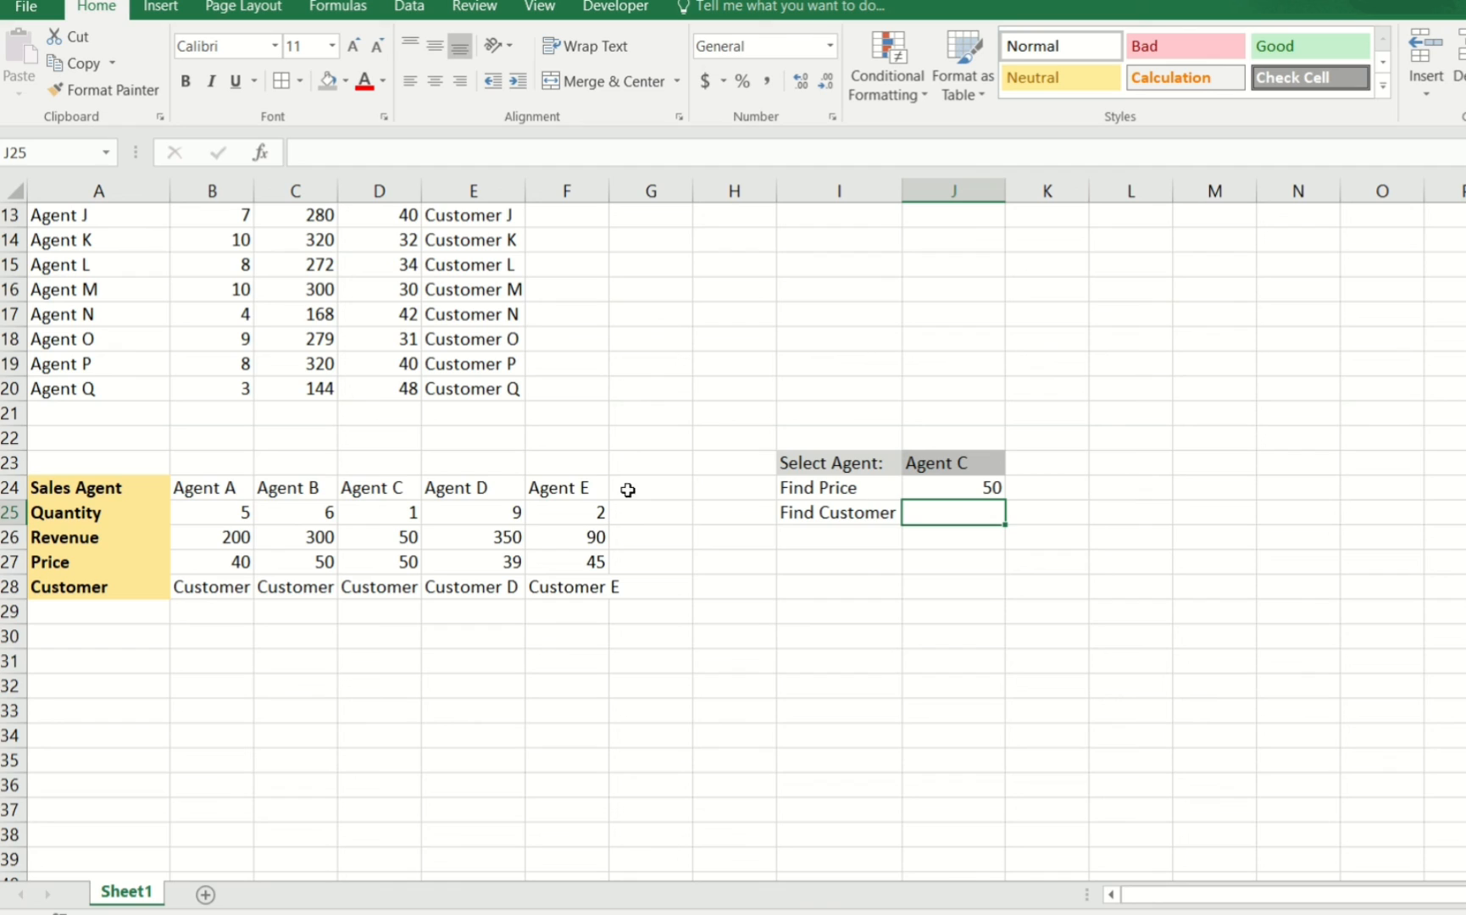
{"action": "left_click", "coordinate": [378, 558]}
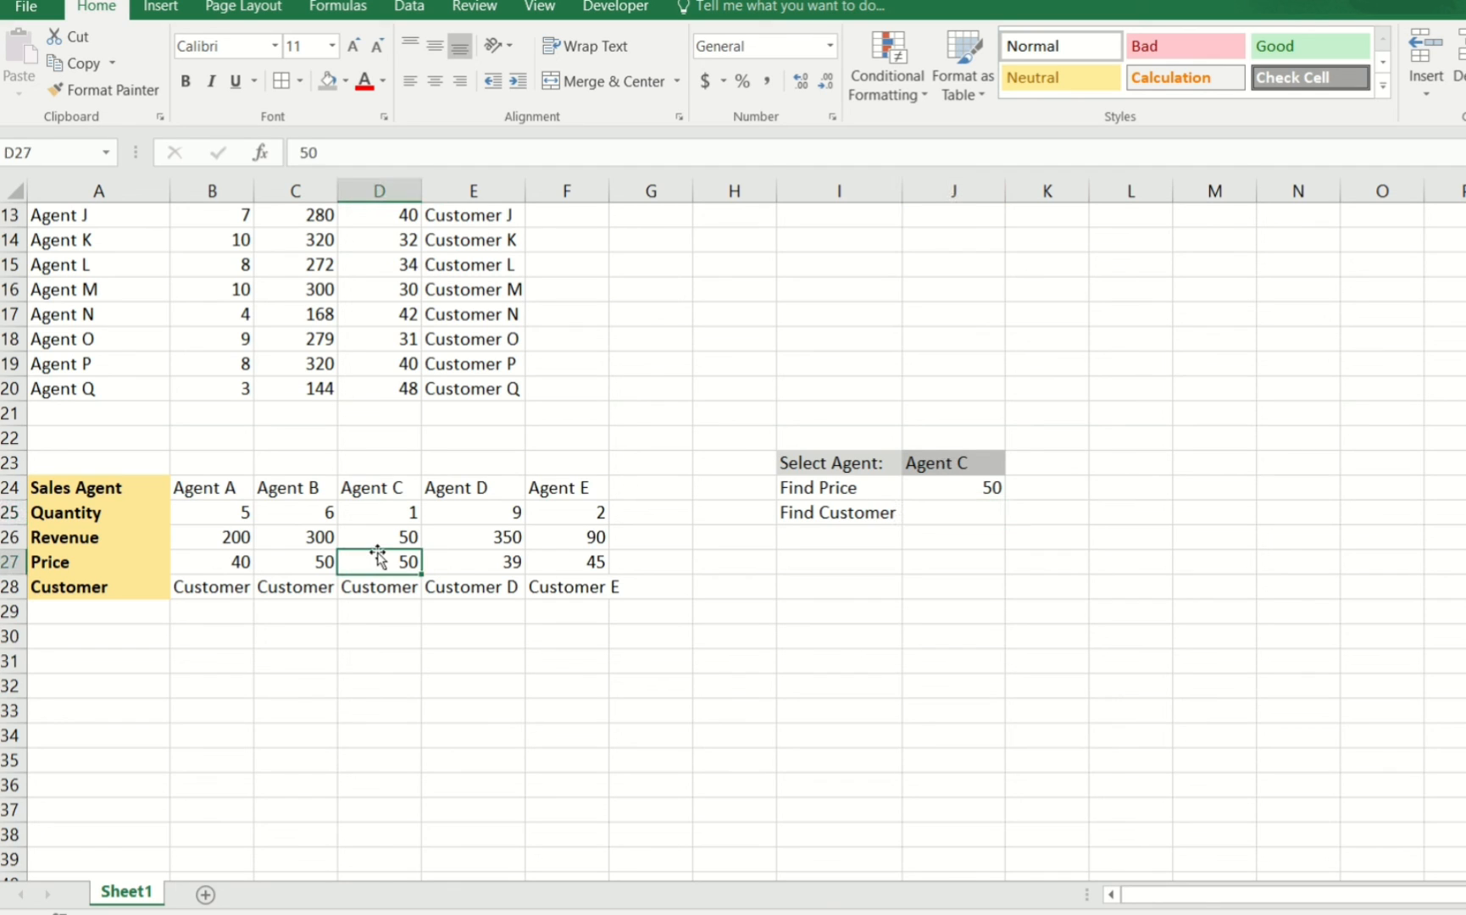
- Enter =HLOOKUP(J23,B24:F28,5,false) in J25 to return the selected agent's customer
{"action": "left_click", "coordinate": [945, 515]}
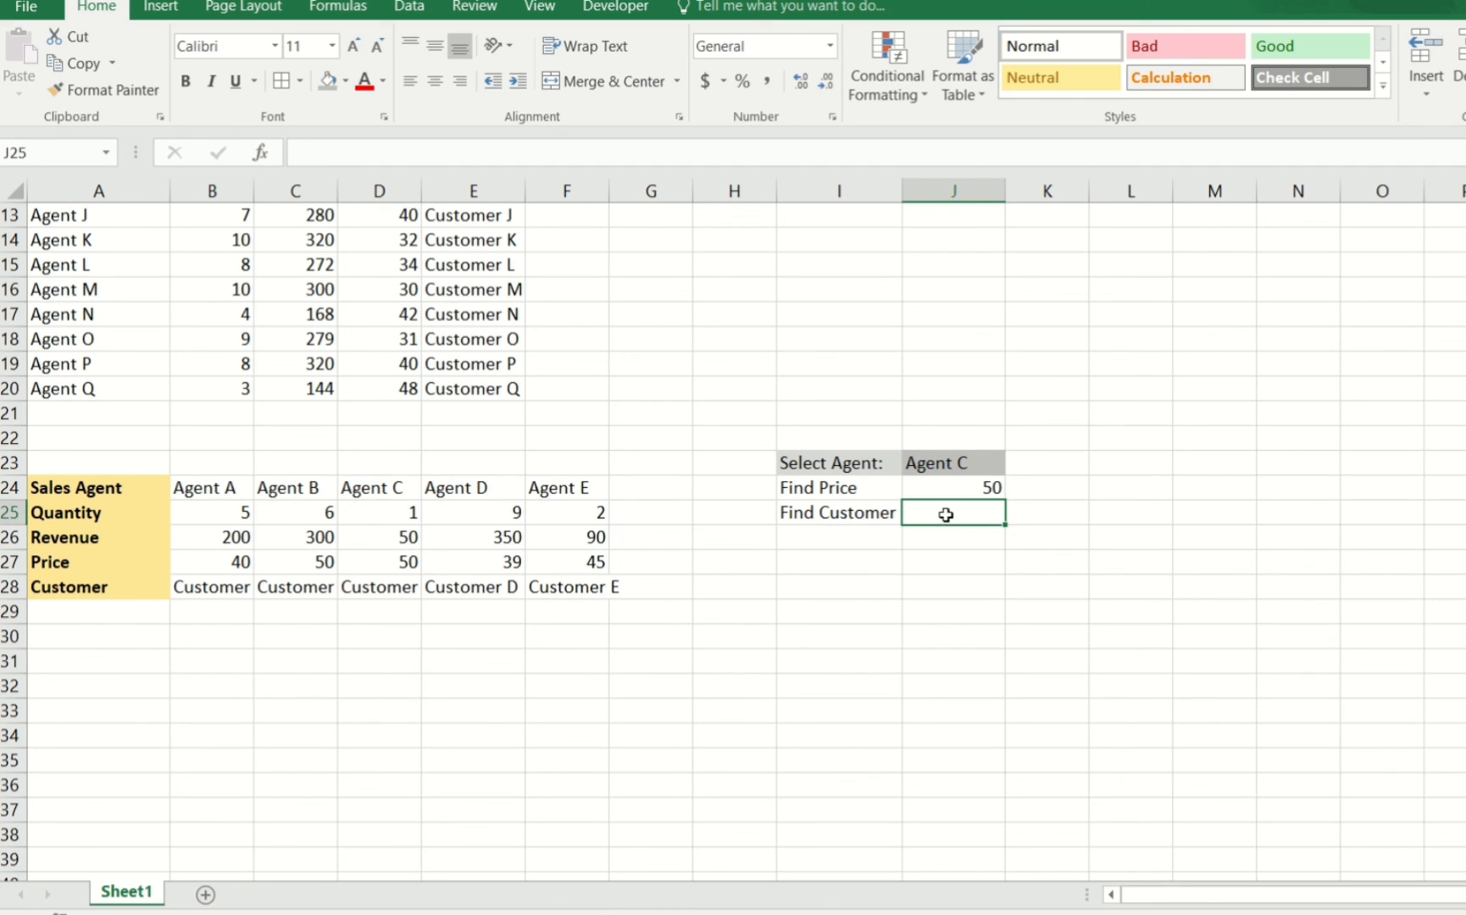
{"action": "type", "text": "="}
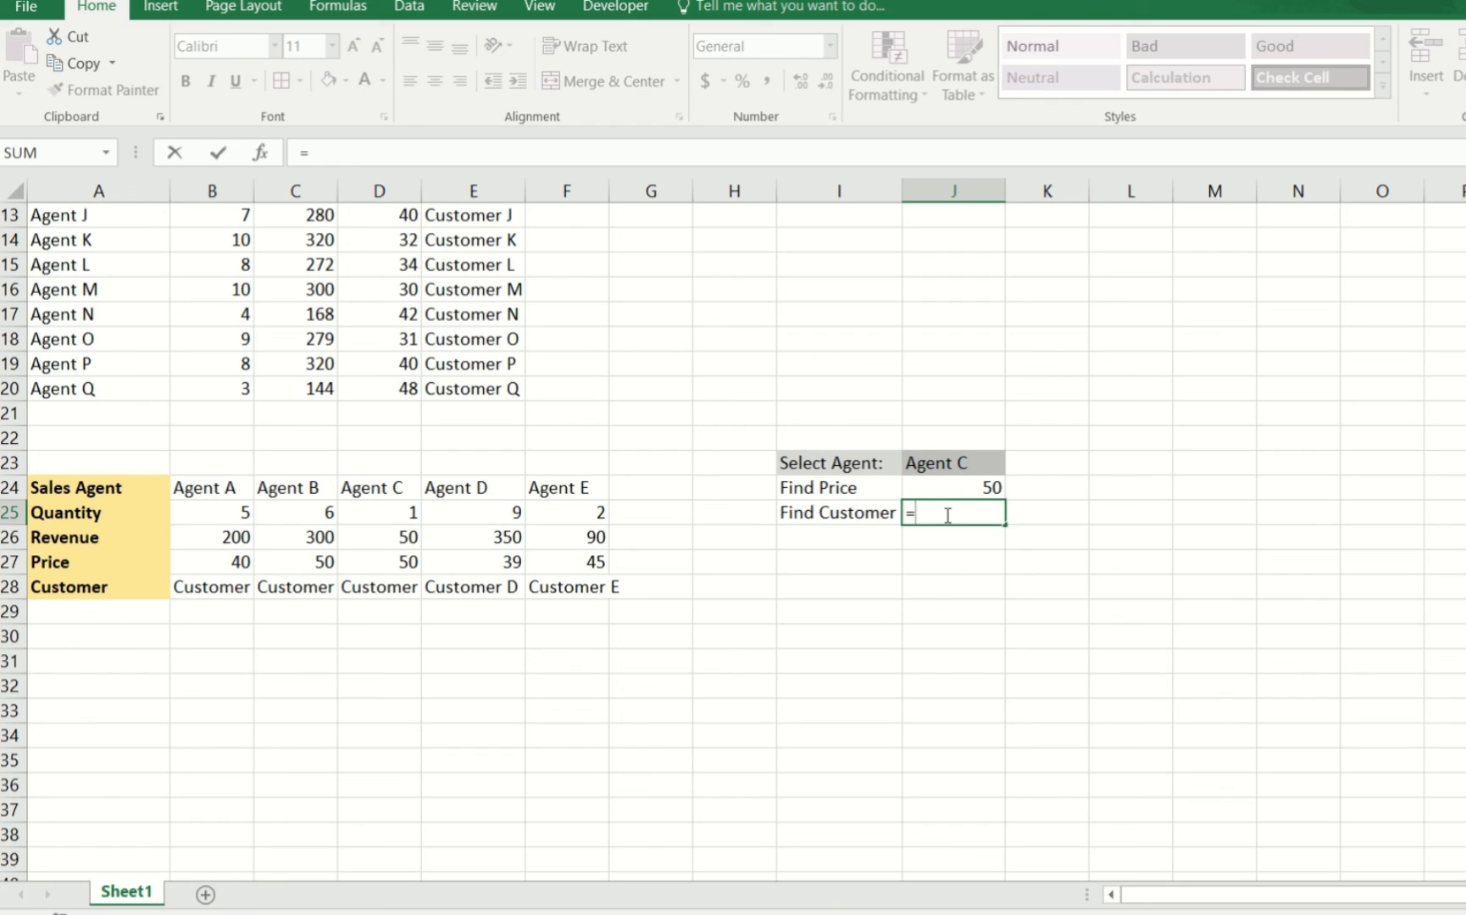
{"action": "type", "text": "HLOOKUP("}
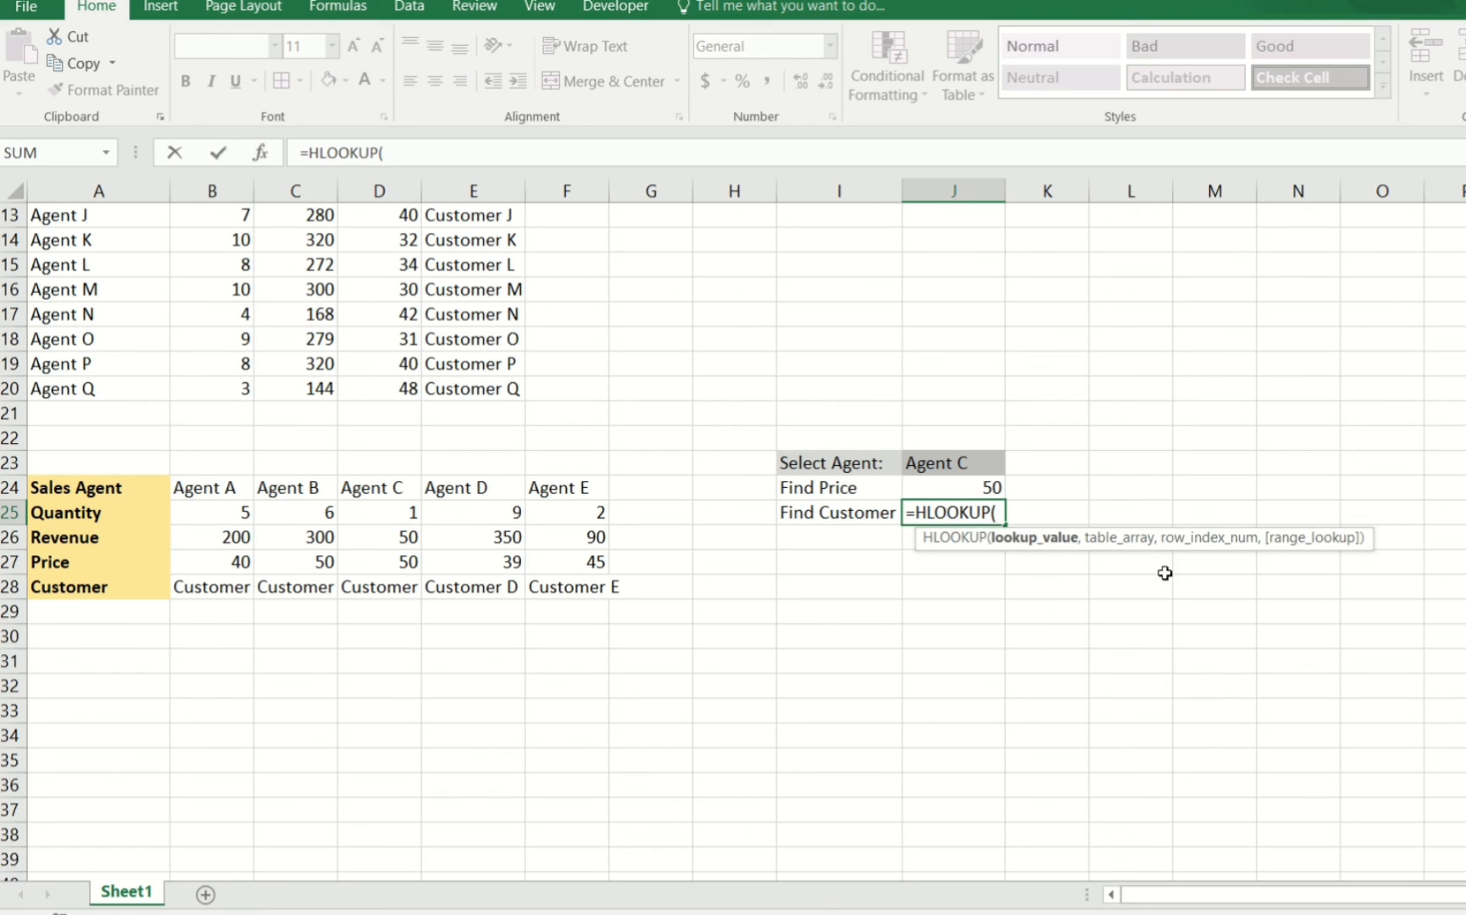
{"action": "left_click", "coordinate": [939, 460]}
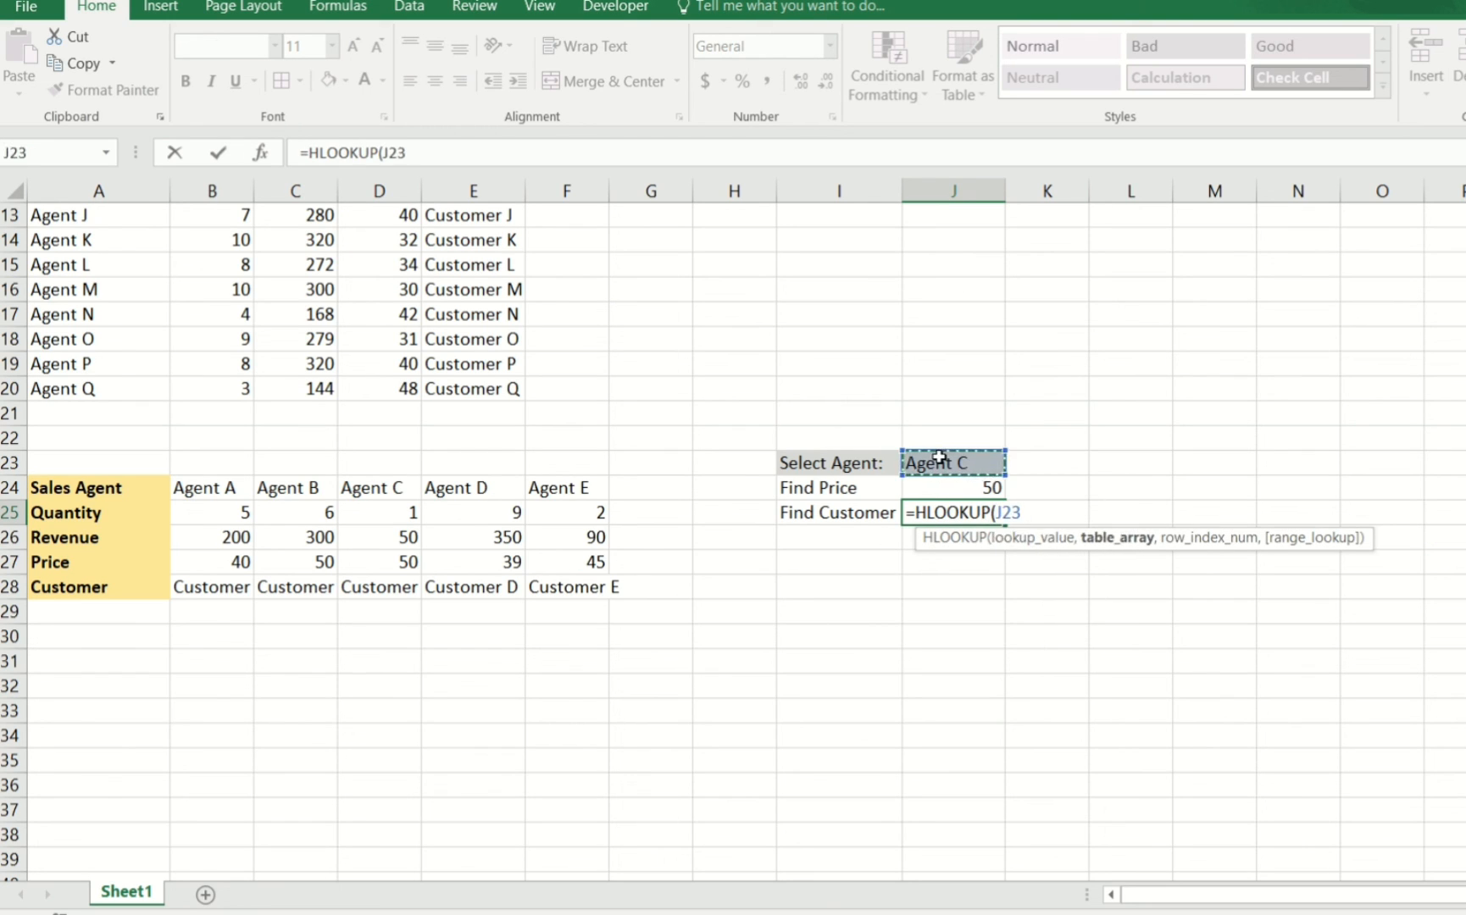
{"action": "type", "text": ","}
{"action": "left_click", "coordinate": [229, 485]}
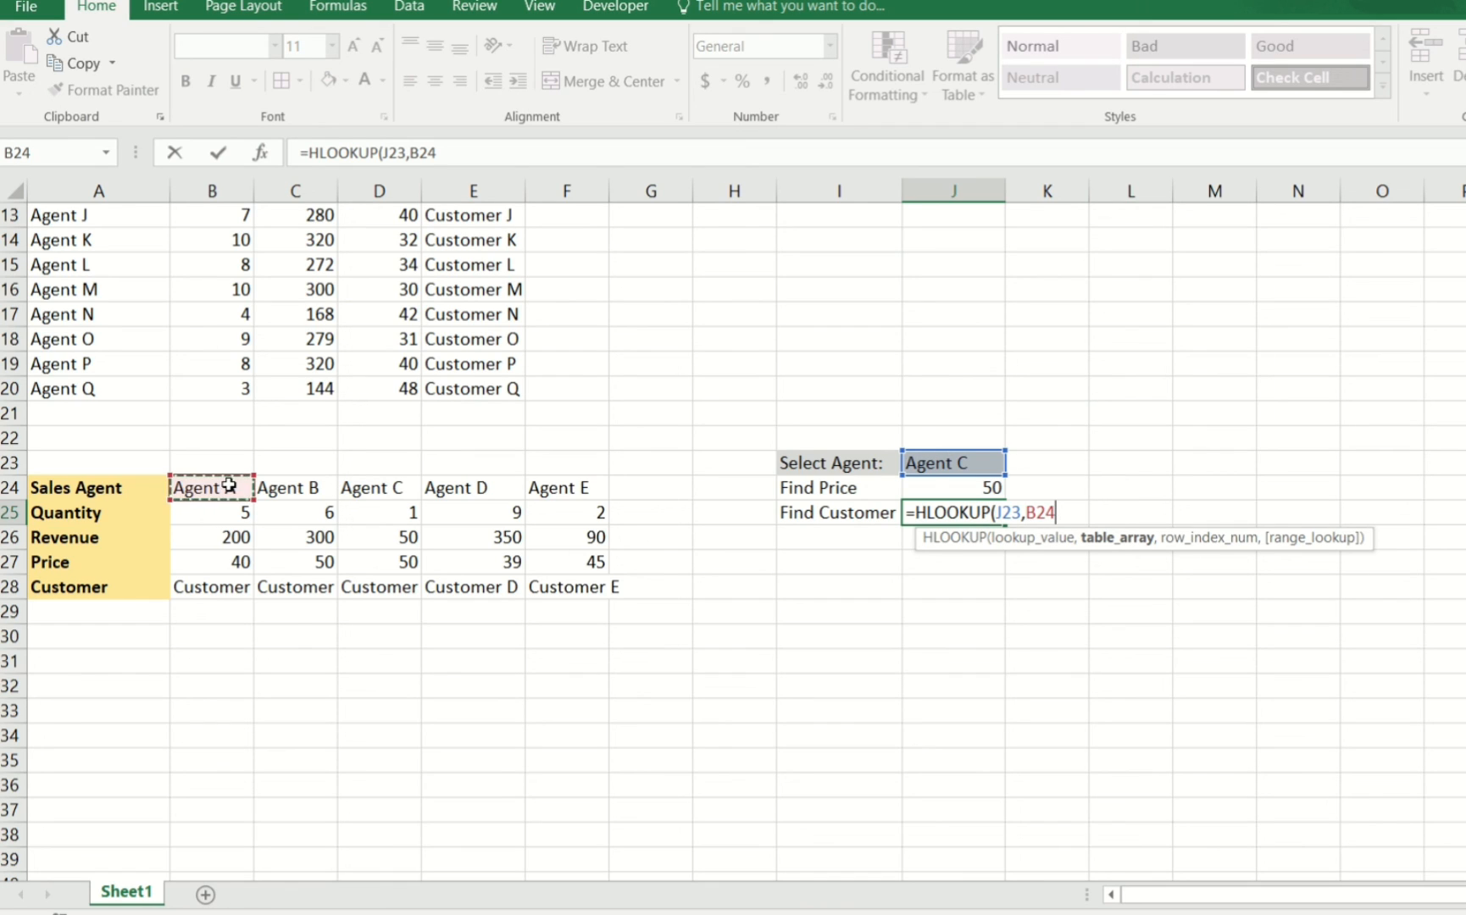
{"action": "left_click_drag", "start_coordinate": [229, 485], "coordinate": [641, 541]}
{"action": "type", "text": ","}
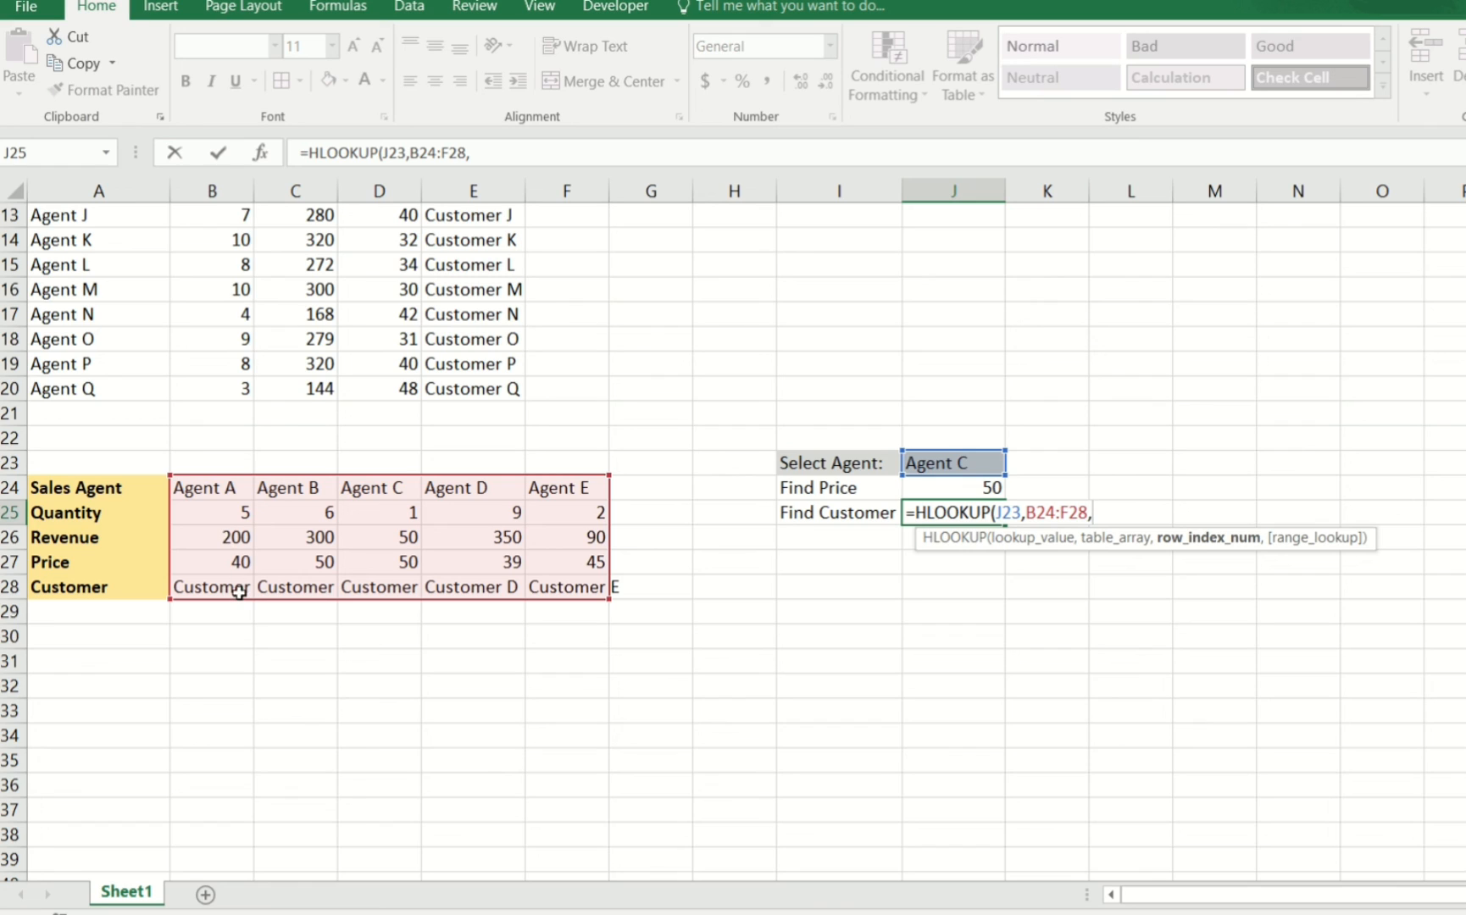
{"action": "type", "text": "5,"}
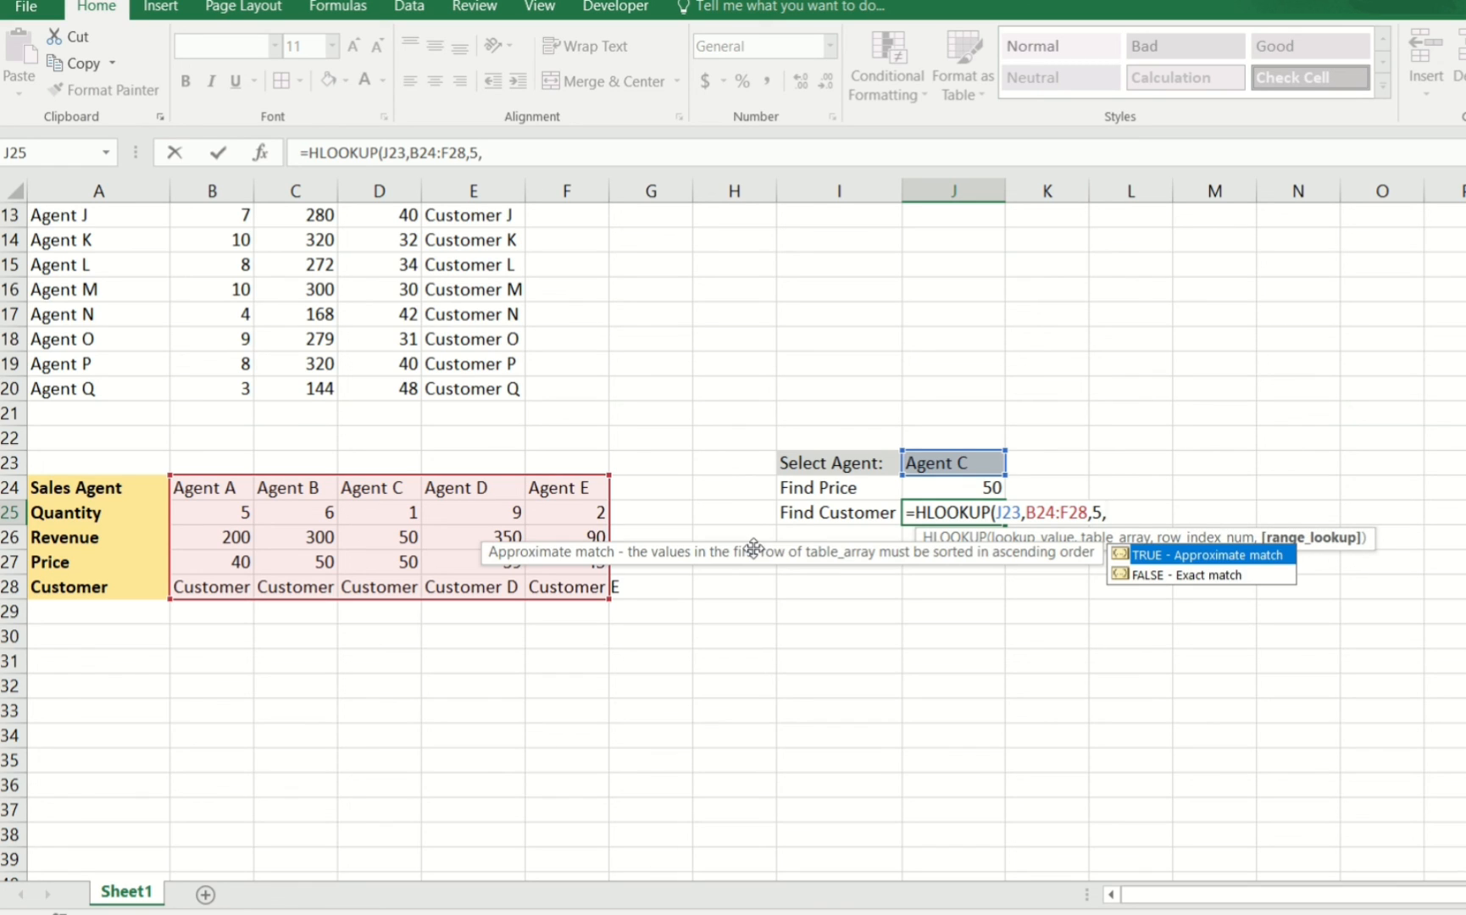
{"action": "type", "text": "false)"}
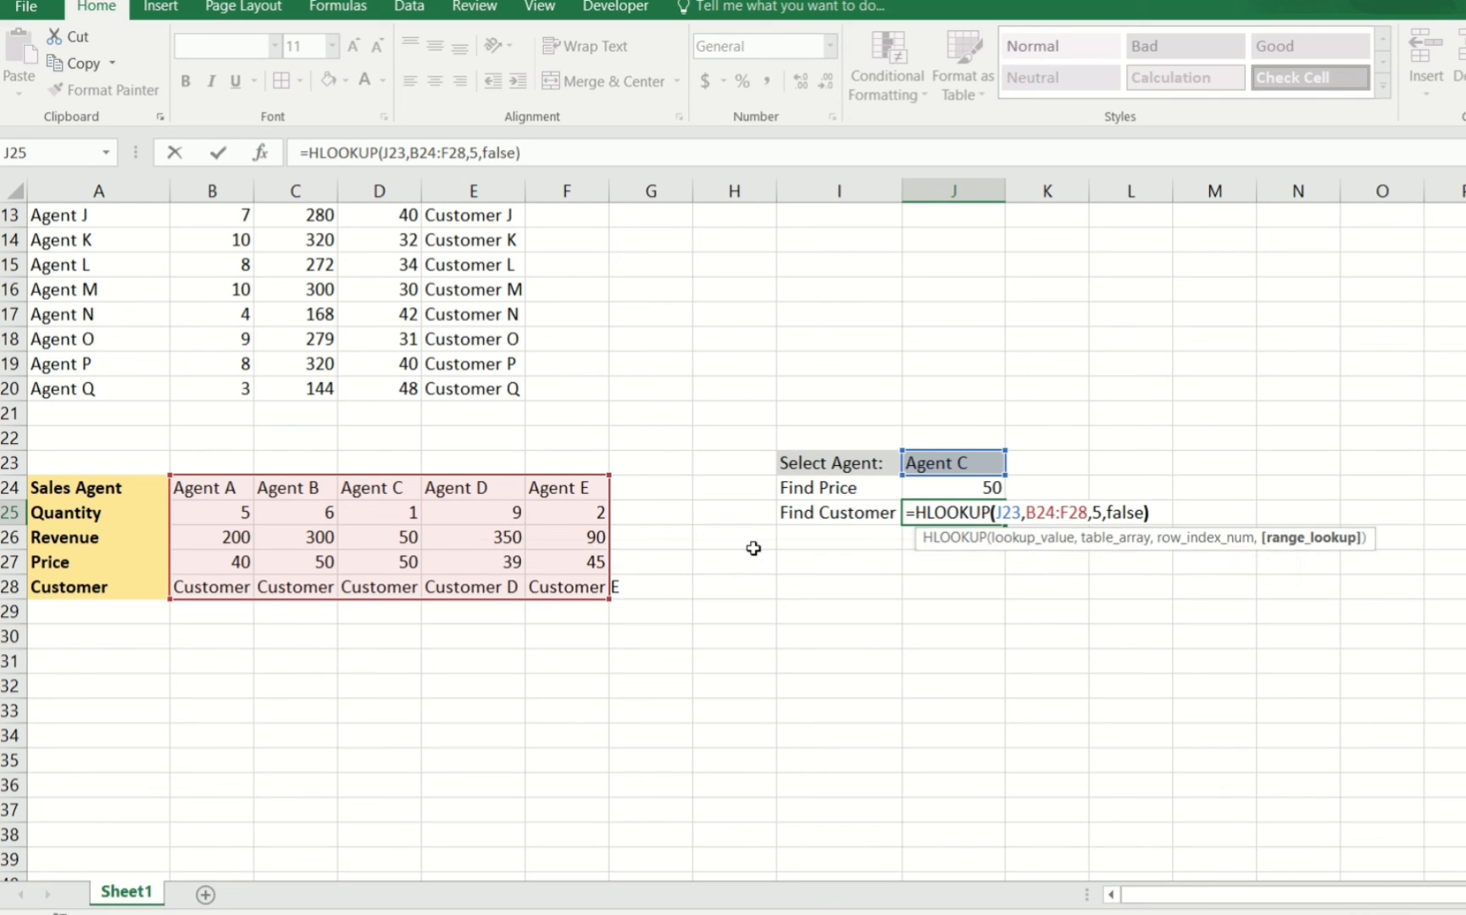
{"action": "key", "text": "Return"}
- AutoFit the widths of columns B through F so the customer names in row 28 fit
{"action": "left_click_drag", "start_coordinate": [212, 191], "coordinate": [583, 204]}
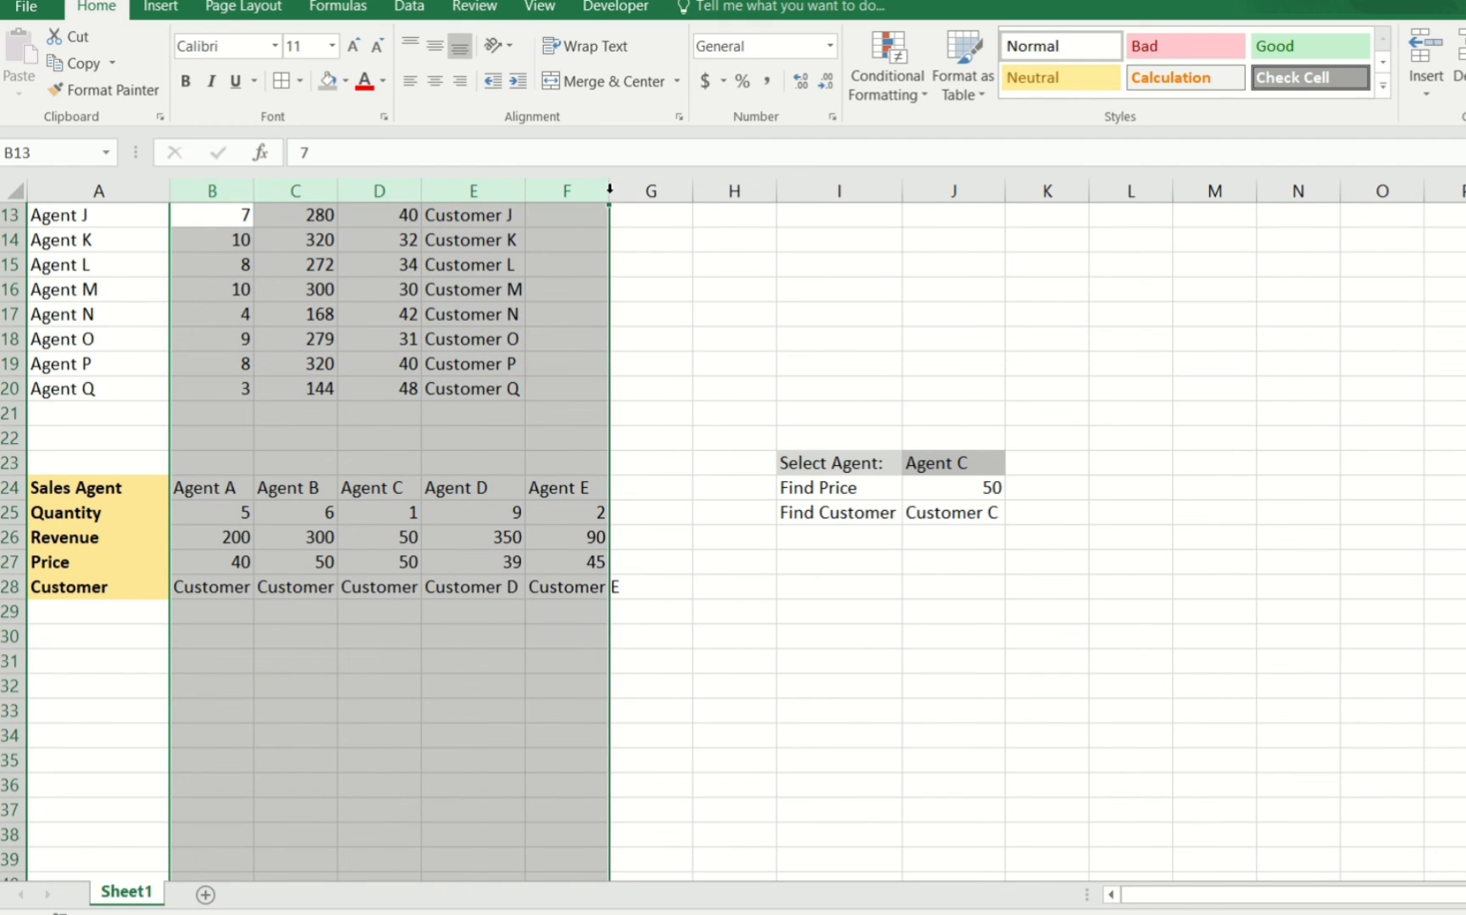
{"action": "double_click", "coordinate": [609, 189]}
{"action": "left_click", "coordinate": [235, 591]}
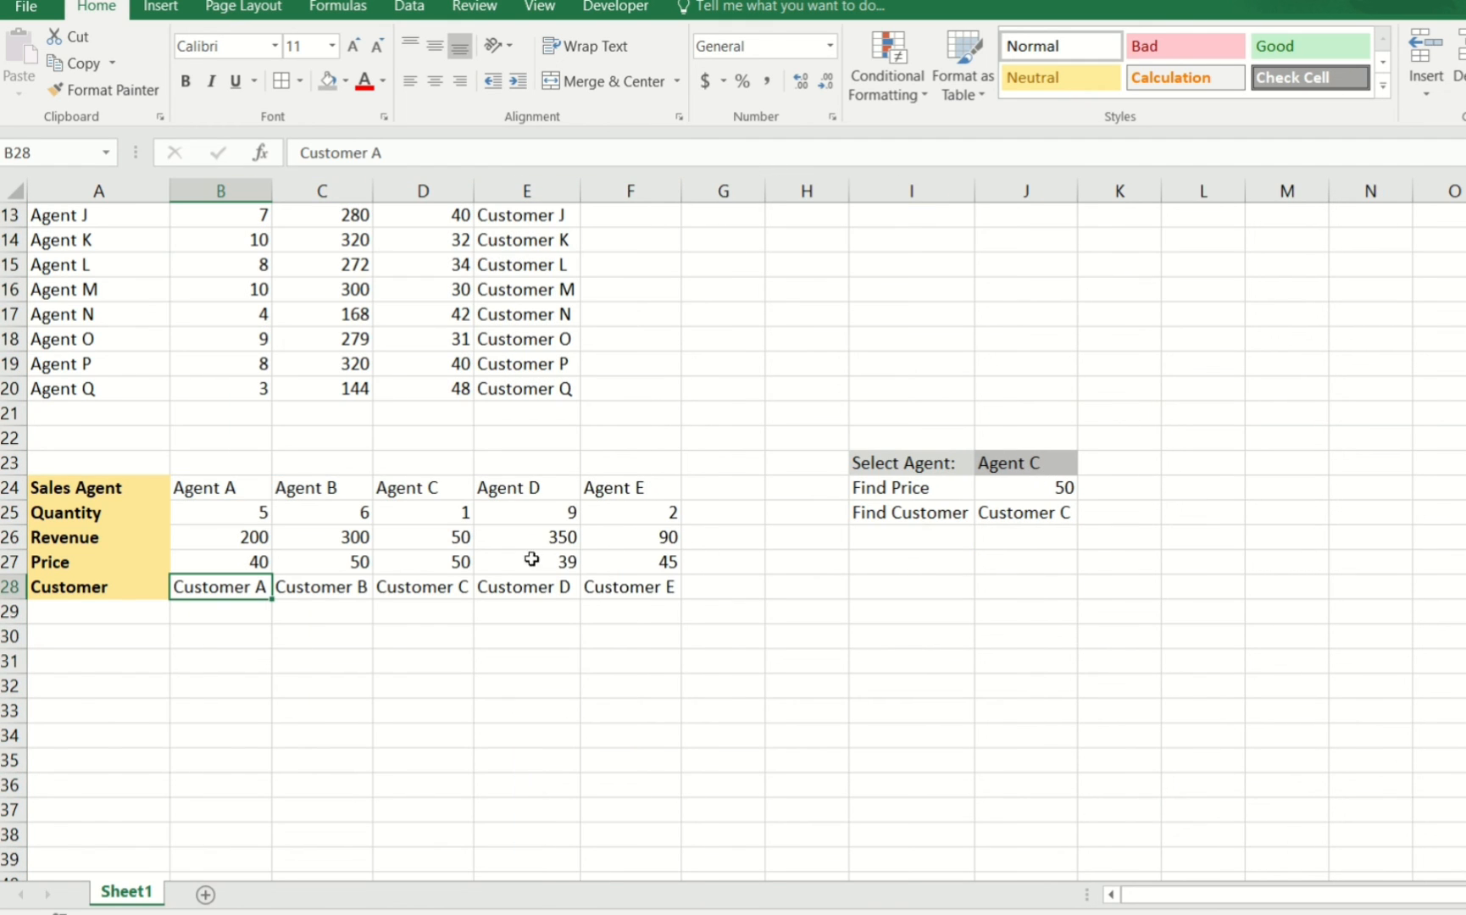
- Check Agent C's results against D27:D28, then choose Agent D in the J23 dropdown and compare the report with E27:E28
{"action": "left_click_drag", "start_coordinate": [455, 561], "coordinate": [456, 586]}
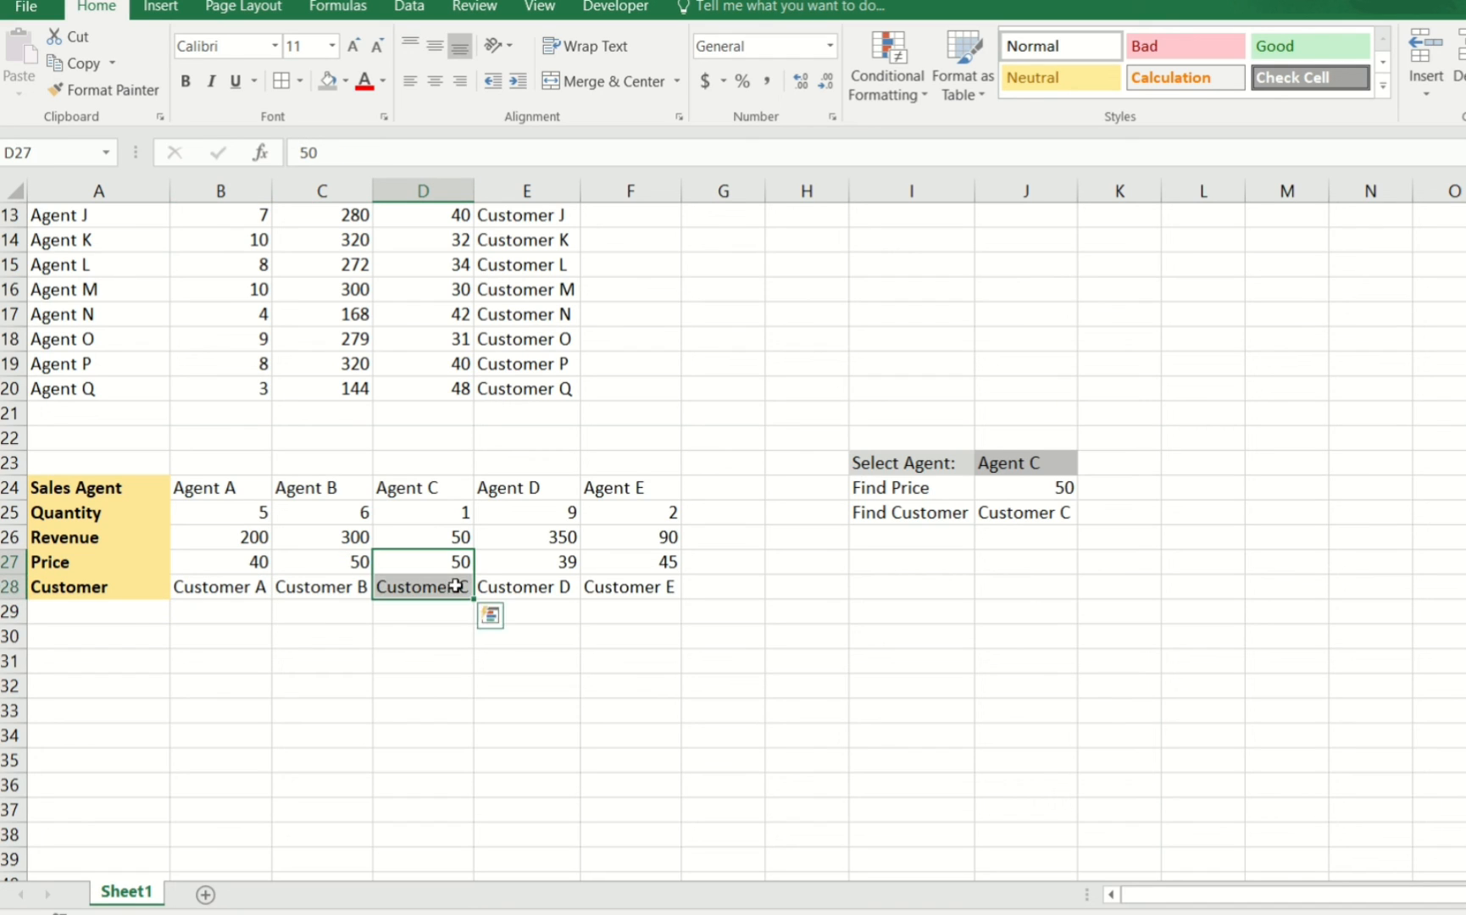
{"action": "left_click", "coordinate": [1037, 473]}
{"action": "left_click", "coordinate": [1088, 463]}
{"action": "left_click", "coordinate": [981, 538]}
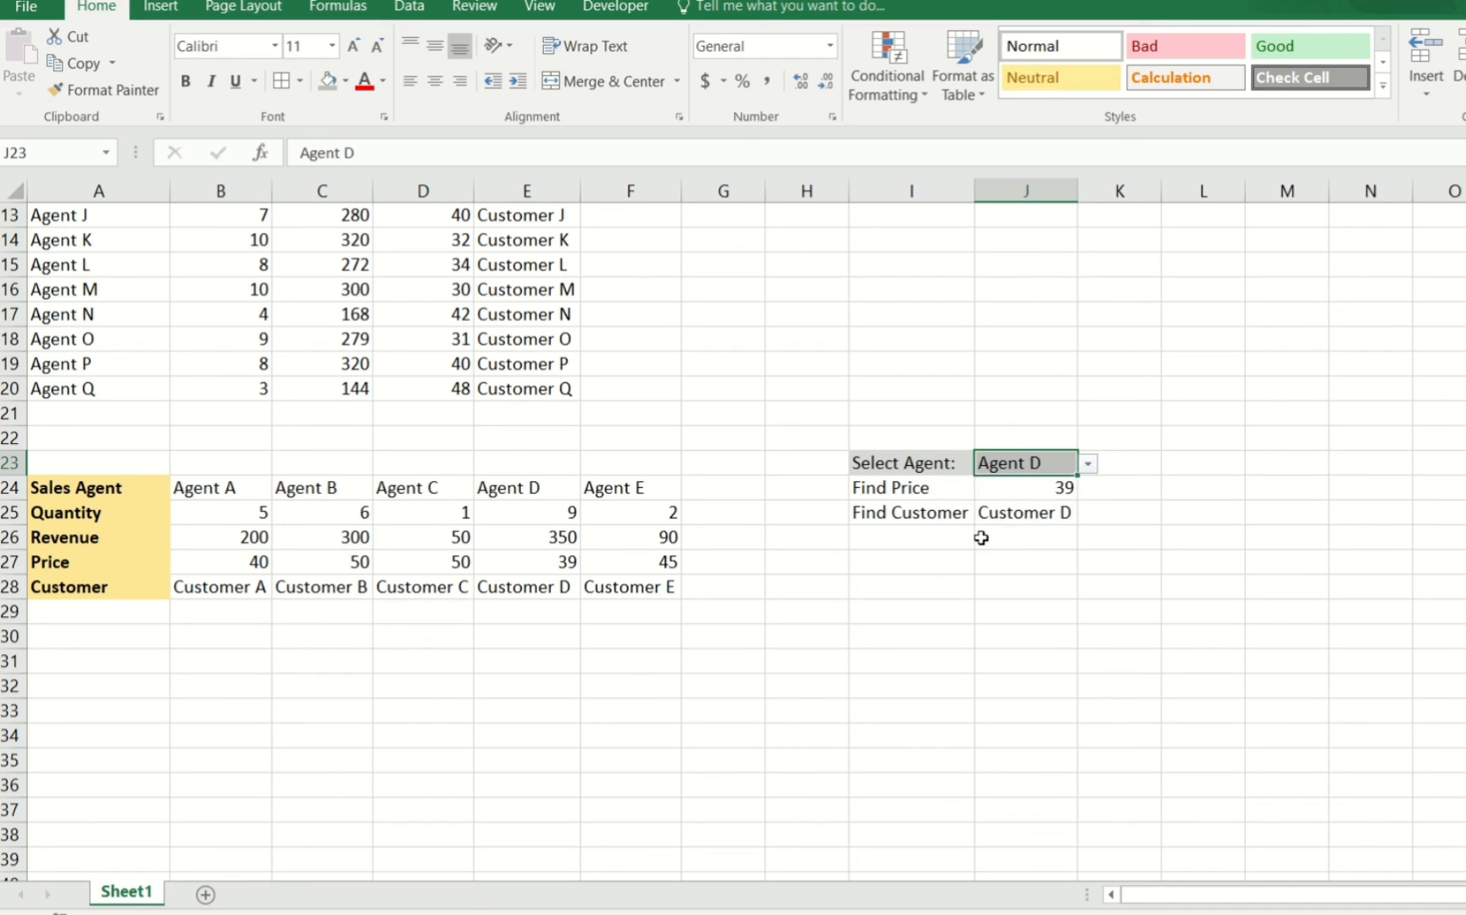
{"action": "mouse_move", "coordinate": [561, 563]}
{"action": "left_mouse_down"}
{"action": "mouse_move", "coordinate": [542, 608]}
{"action": "mouse_move", "coordinate": [547, 589]}
{"action": "left_mouse_up"}
{"action": "left_click", "coordinate": [833, 544]}
{"action": "left_click", "coordinate": [896, 548]}
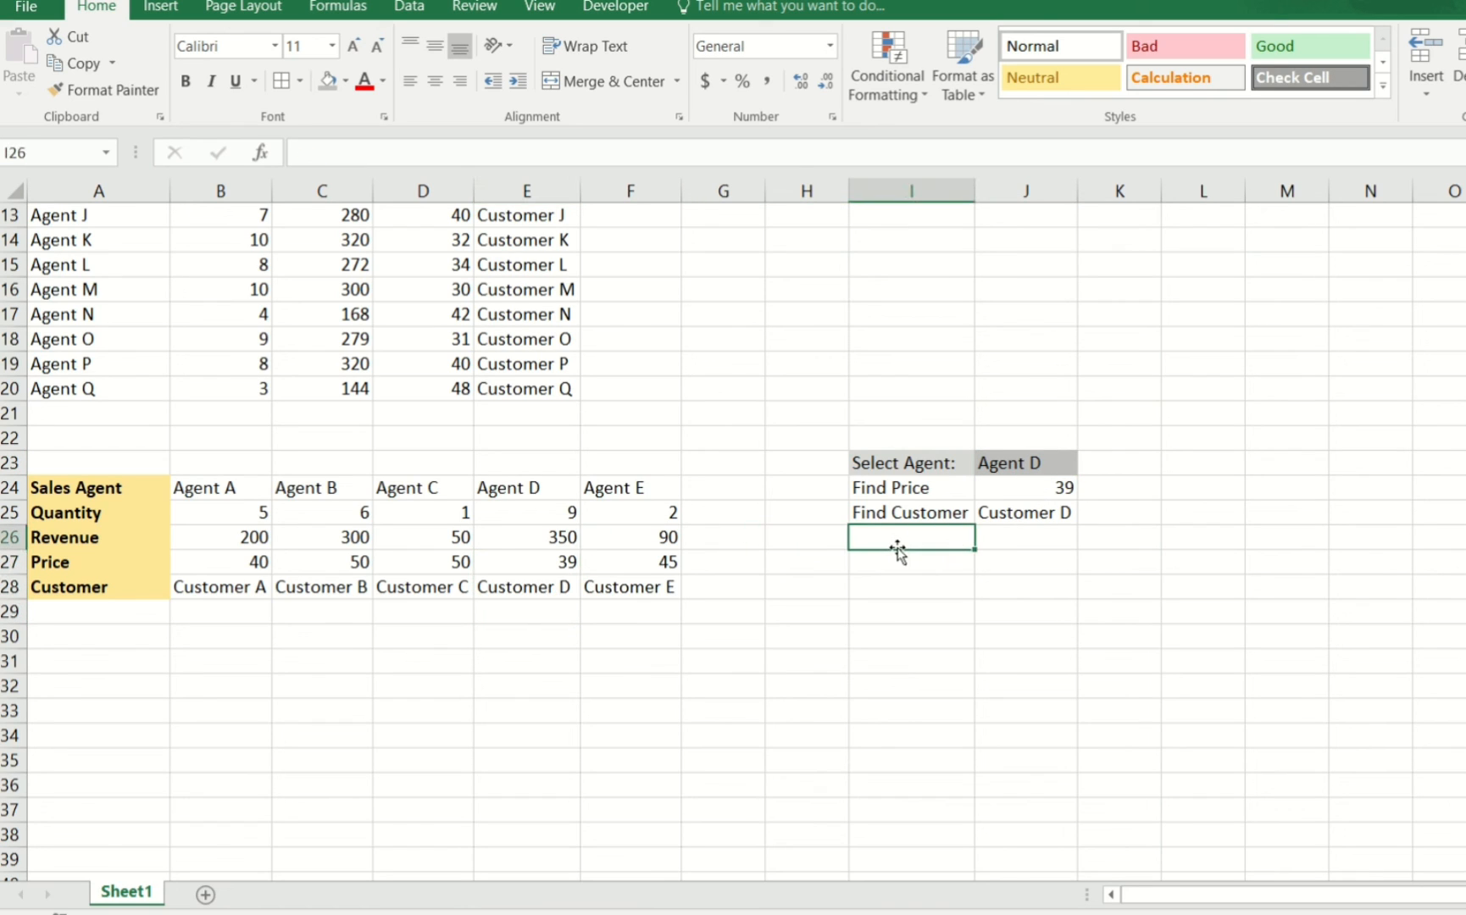